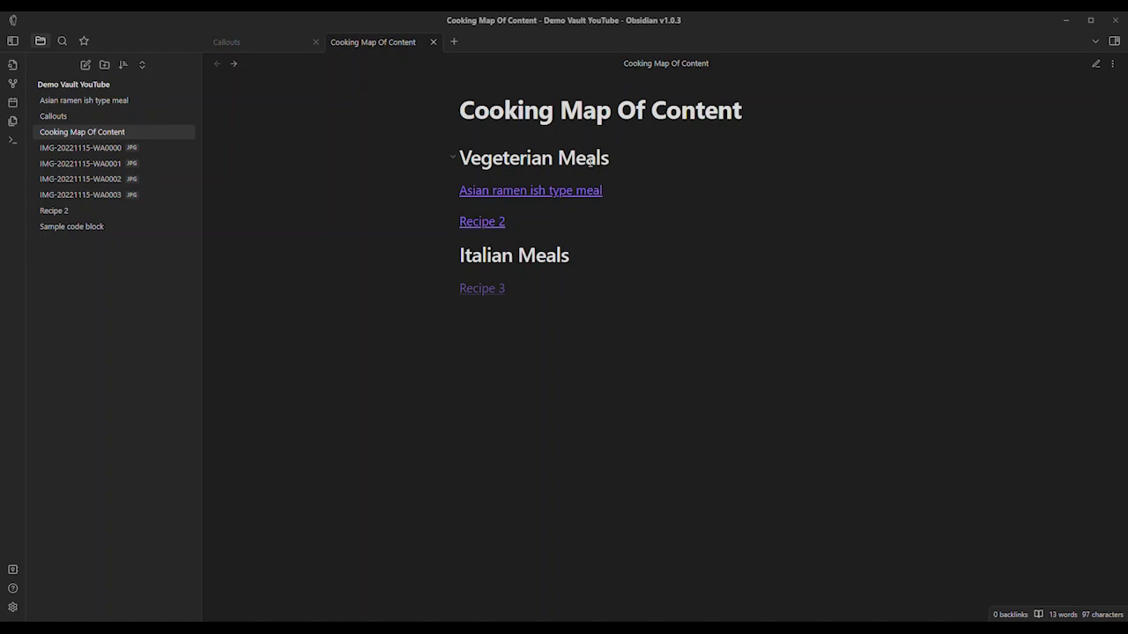
# - Collapse and re-expand the Vegeterian Meals and Italian Meals sections of the Cooking Map Of Content note
pyautogui.moveTo(460, 158); pyautogui.dragTo(624, 166)
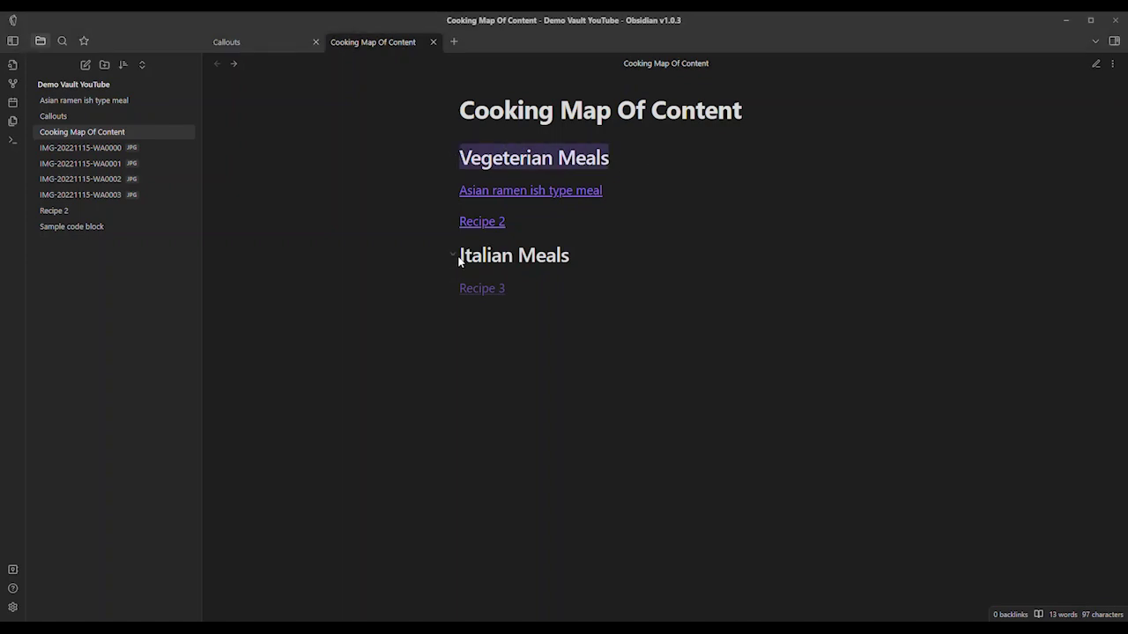
pyautogui.moveTo(459, 257); pyautogui.dragTo(573, 259)
pyautogui.click(453, 157)
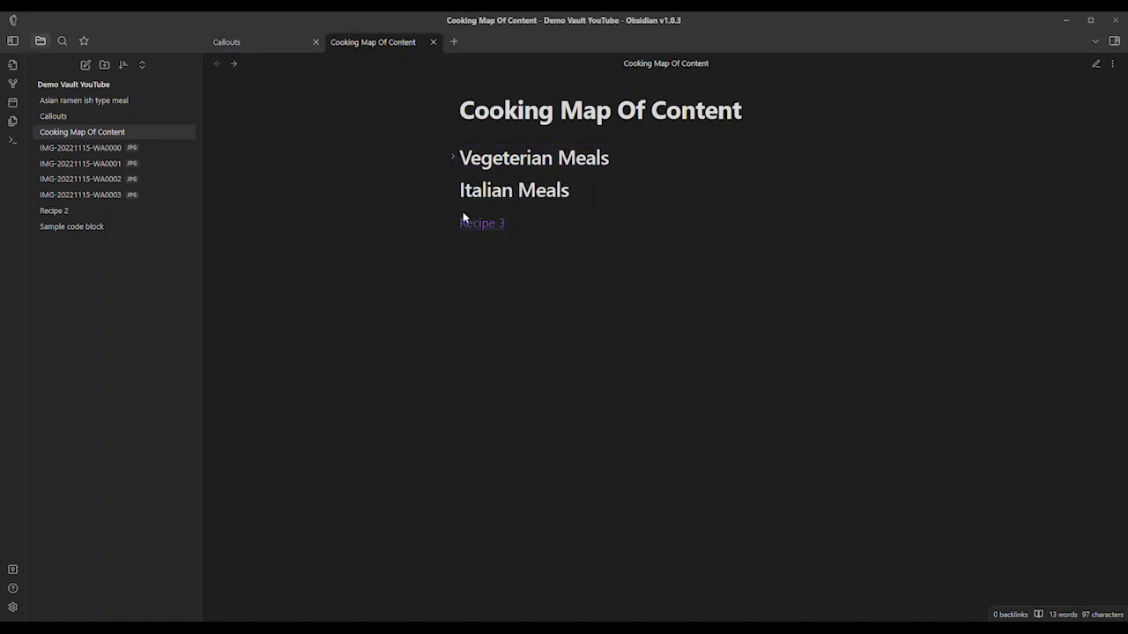
pyautogui.click(454, 190)
pyautogui.click(454, 190)
pyautogui.click(452, 158)
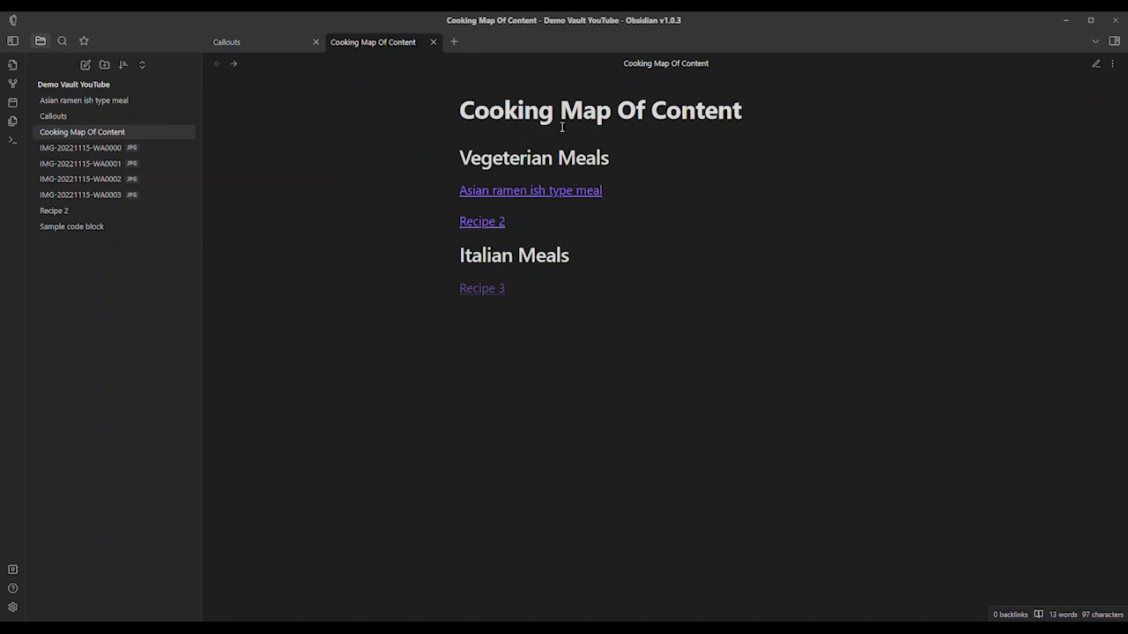
# - Add a [[Spaghetti bolognese]] link on its own line below Recipe 2 under Vegeterian Meals, and return to reading view
pyautogui.moveTo(461, 116); pyautogui.dragTo(763, 129)
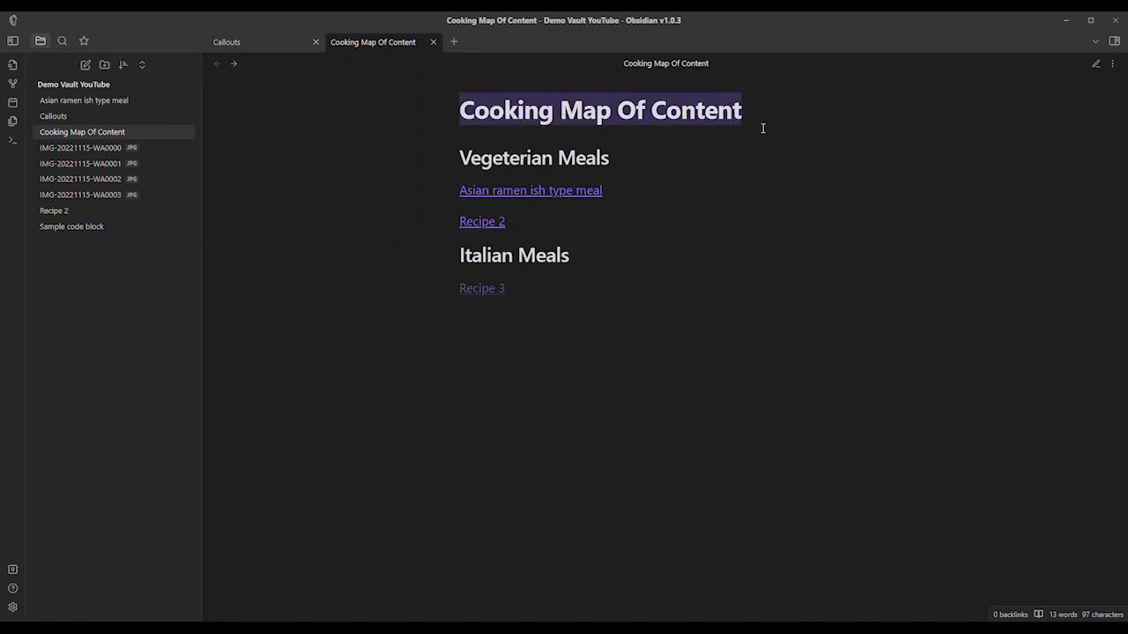
pyautogui.hotkey('ctrl', 'e')
pyautogui.click(545, 240)
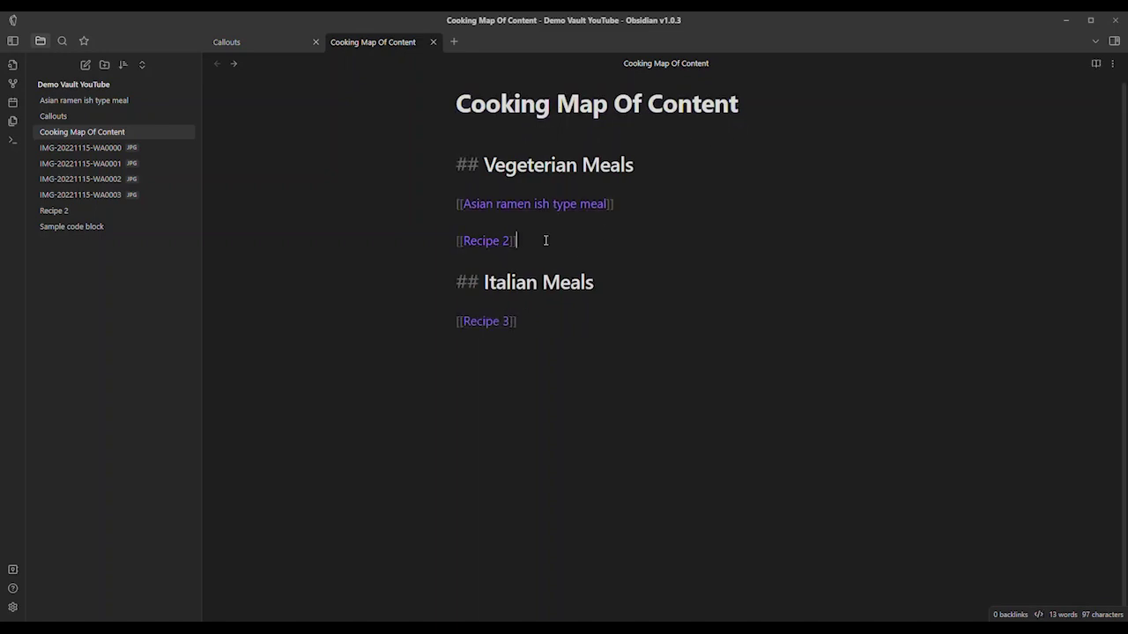
pyautogui.press('Return')
pyautogui.press('Return')
pyautogui.press('Return')
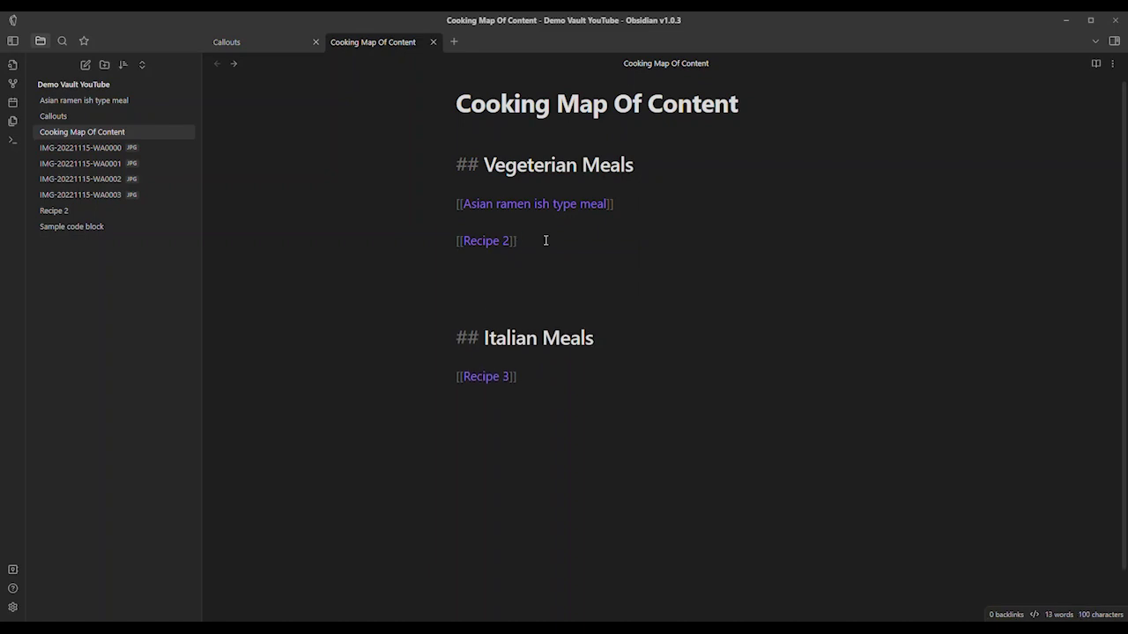
pyautogui.press('BackSpace')
pyautogui.write('[[Spagher')
pyautogui.press('BackSpace')
pyautogui.write('tti bolognese')
pyautogui.click(620, 276)
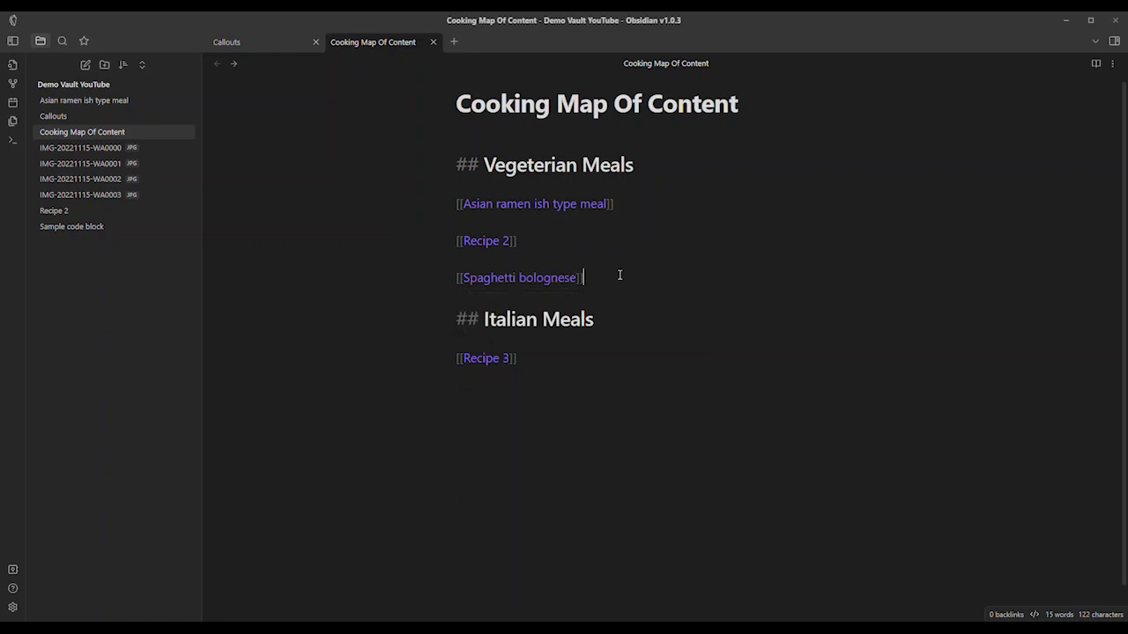
pyautogui.hotkey('ctrl', 'e')
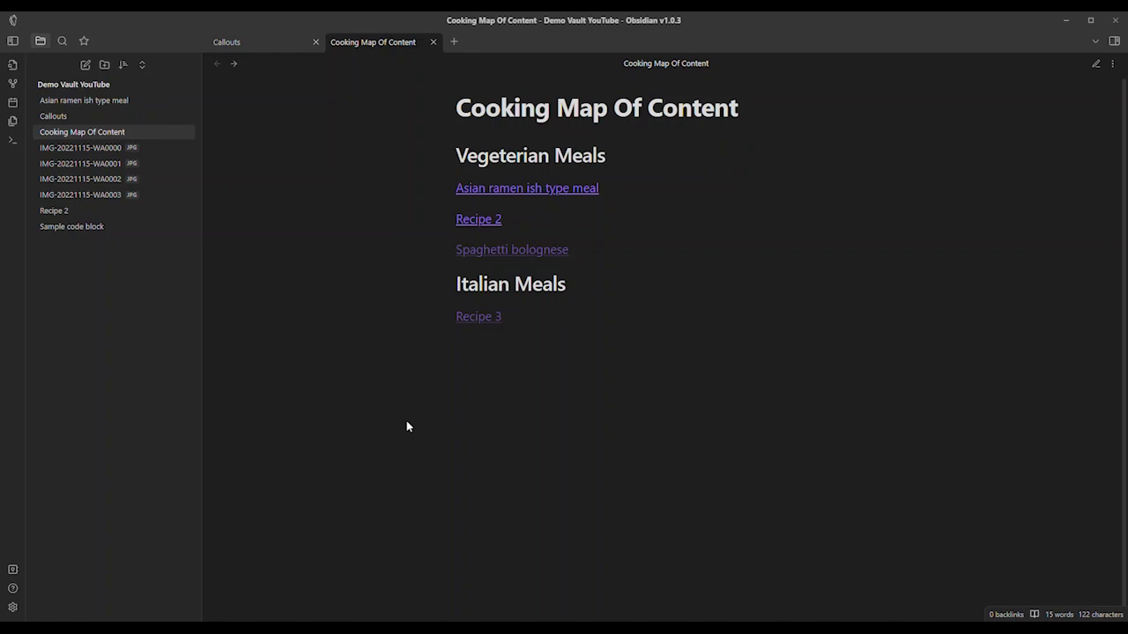
# - Open the linked Asian ramen ish type meal note and read through its ingredients and cooking instructions
pyautogui.moveTo(540, 192)
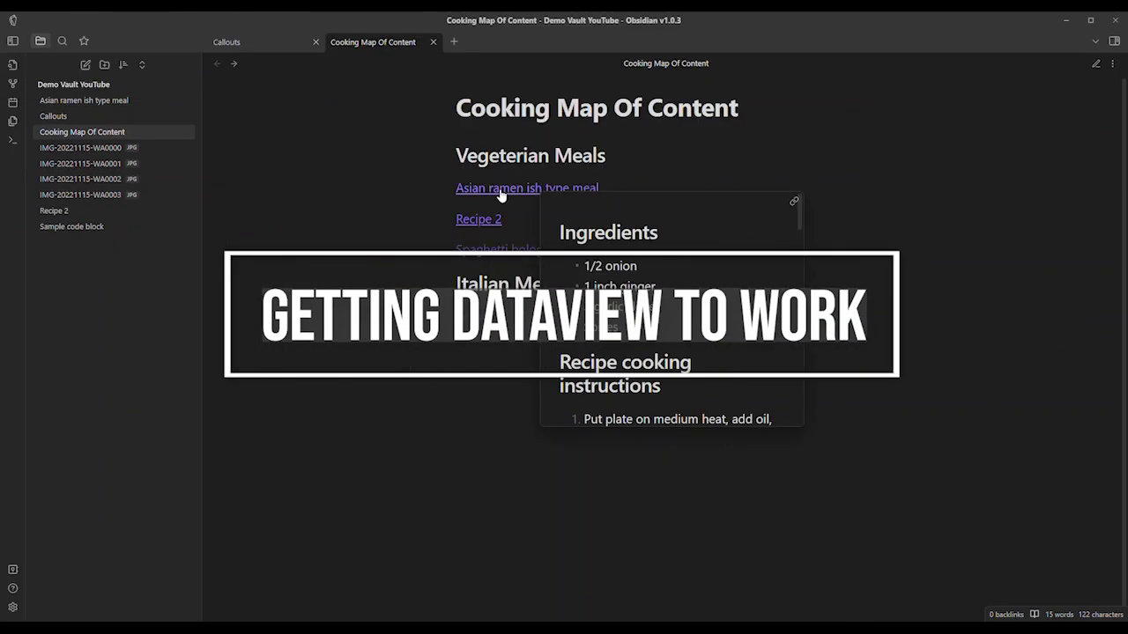
pyautogui.click(504, 189)
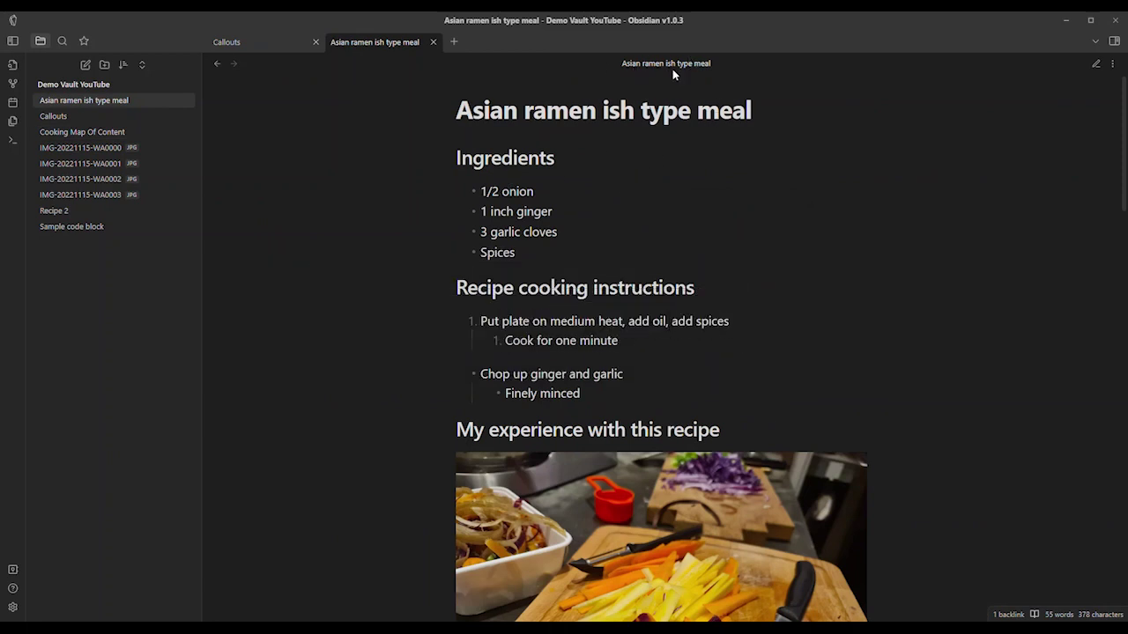
pyautogui.scroll(-2, 504, 192)
pyautogui.scroll(2, 516, 224)
pyautogui.moveTo(528, 254); pyautogui.dragTo(447, 158)
pyautogui.scroll(-2, 559, 235)
pyautogui.scroll(2, 559, 236)
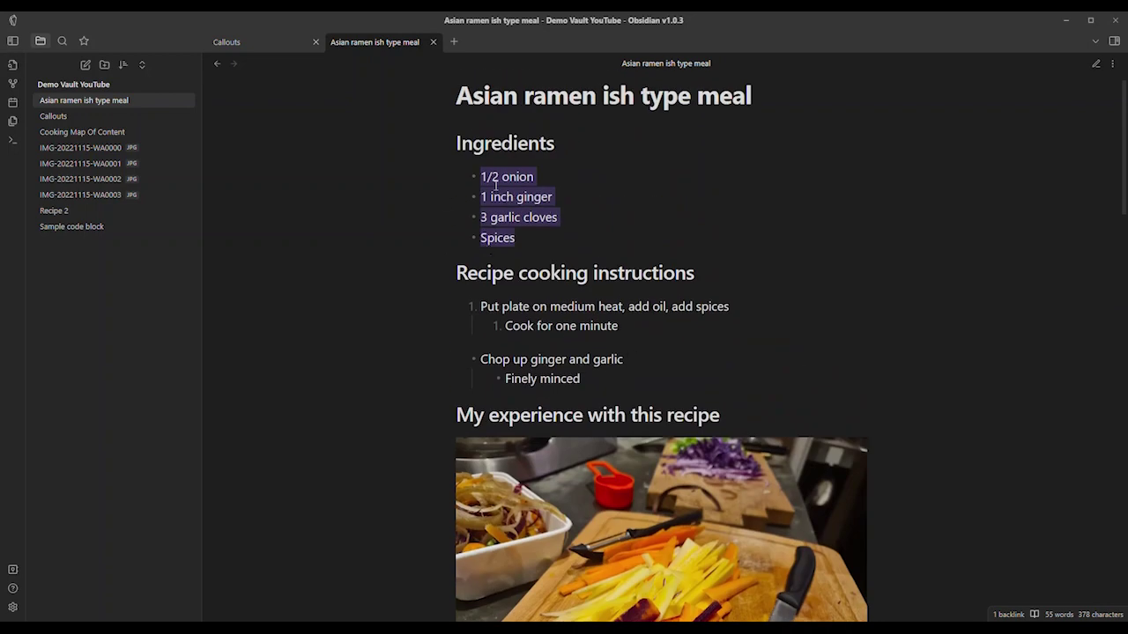
pyautogui.scroll(-1, 523, 282)
pyautogui.tripleClick(696, 214)
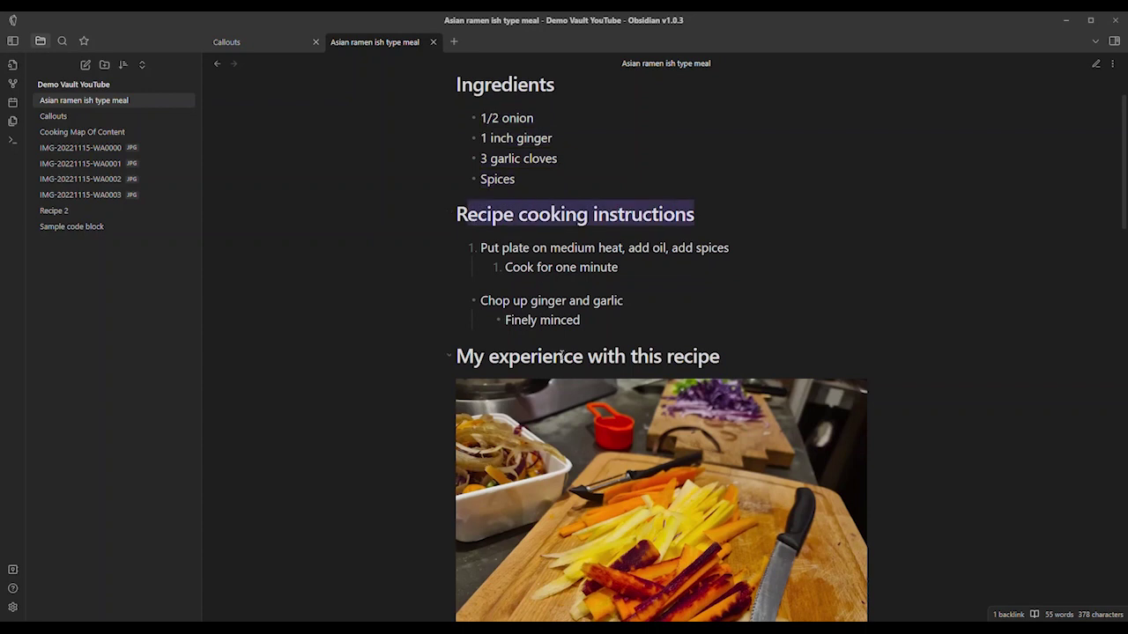
# - Examine the embedded photos under My experience with this recipe and how they are written in the note's source
pyautogui.scroll(-2, 534, 262)
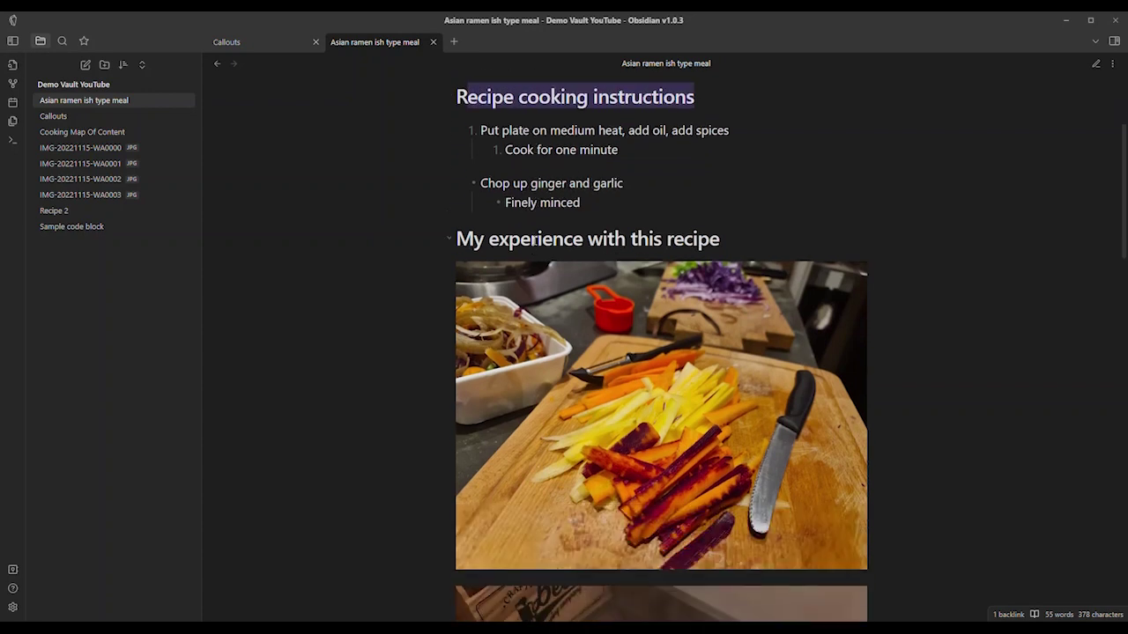
pyautogui.scroll(-1, 553, 267)
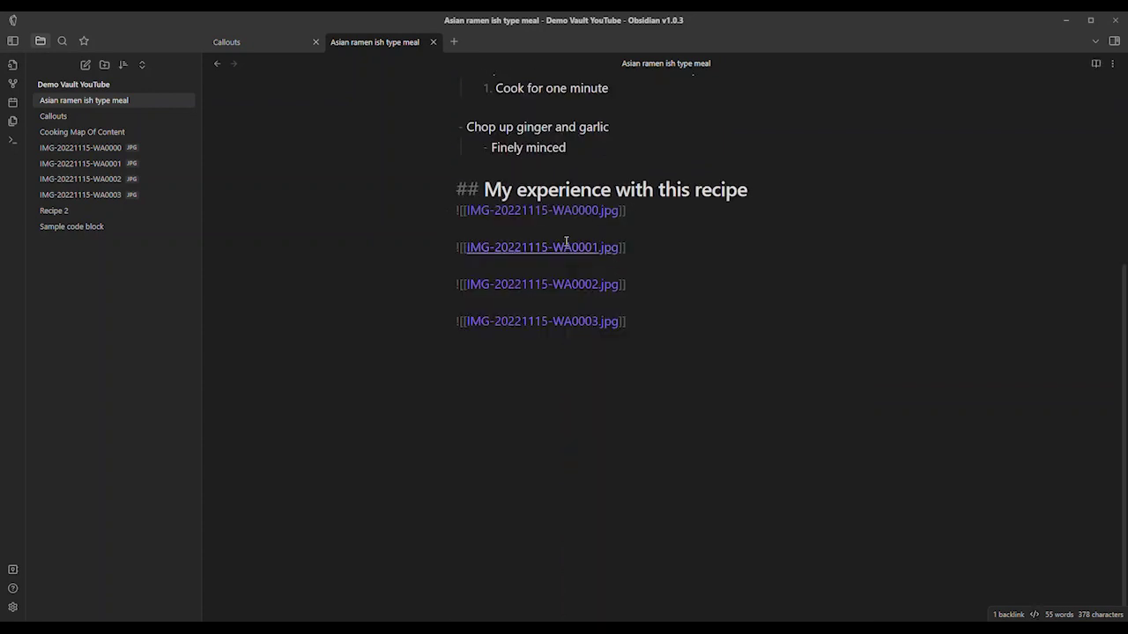
pyautogui.scroll(-10, 710, 115)
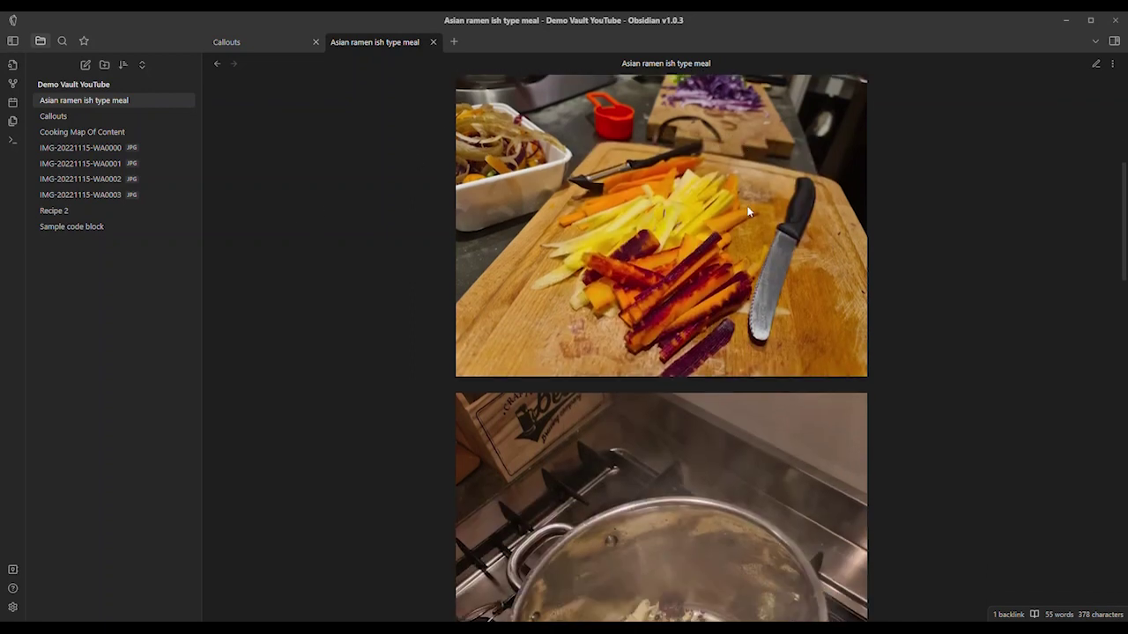
pyautogui.scroll(-5, 742, 265)
pyautogui.scroll(7, 744, 261)
pyautogui.scroll(6, 748, 264)
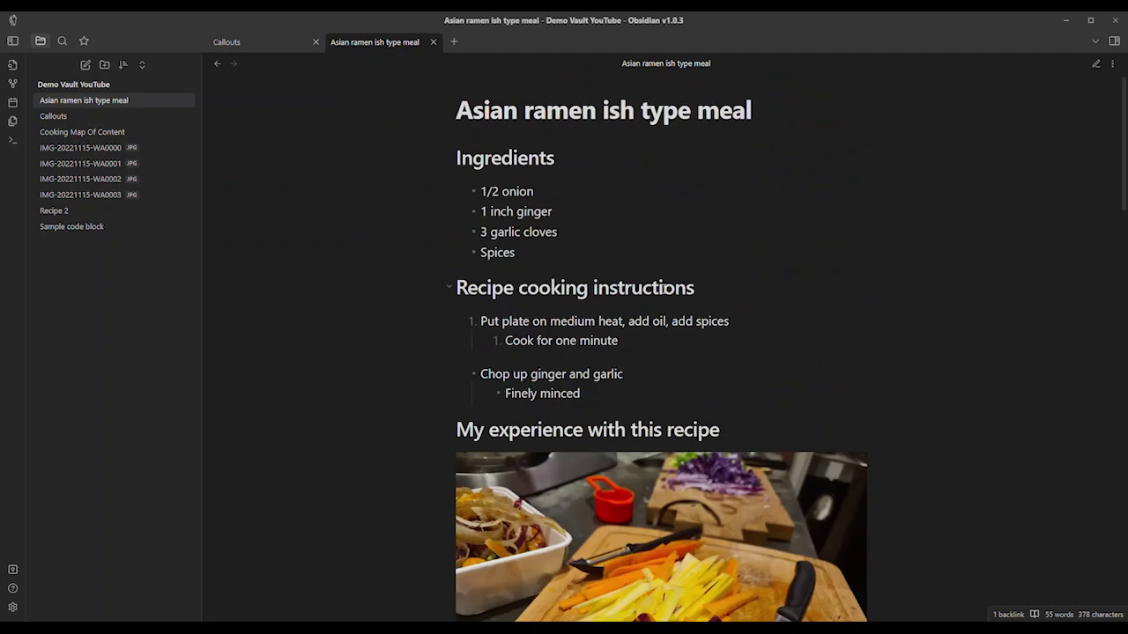
pyautogui.scroll(-4, 695, 297)
pyautogui.scroll(2, 625, 256)
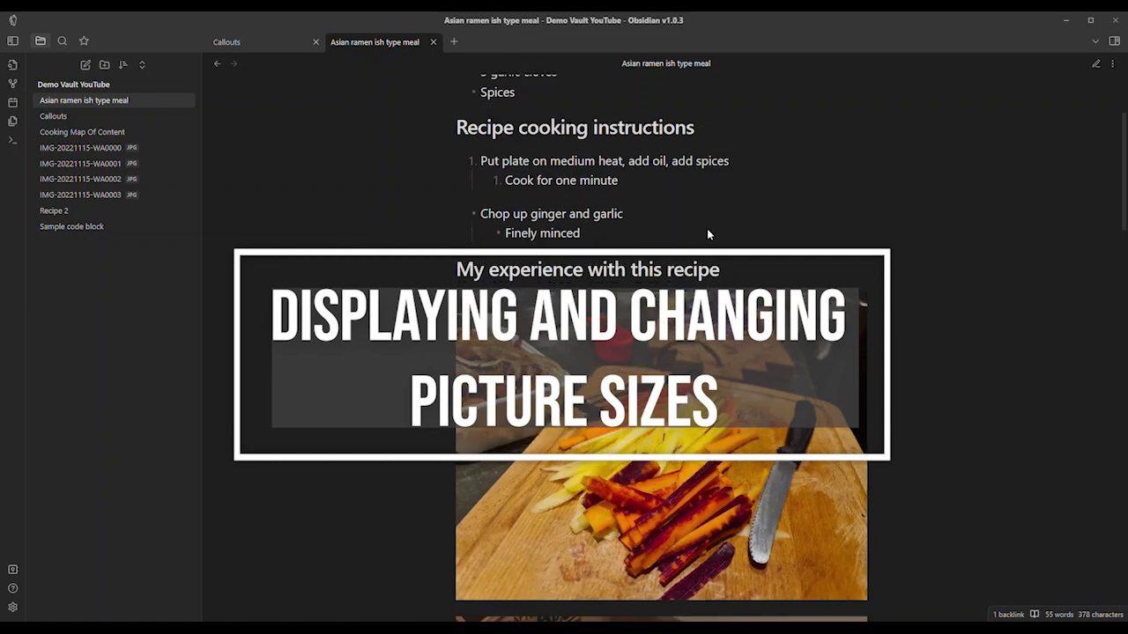
pyautogui.scroll(-2, 706, 229)
pyautogui.scroll(4, 709, 353)
pyautogui.scroll(-1, 713, 481)
pyautogui.scroll(-10, 713, 481)
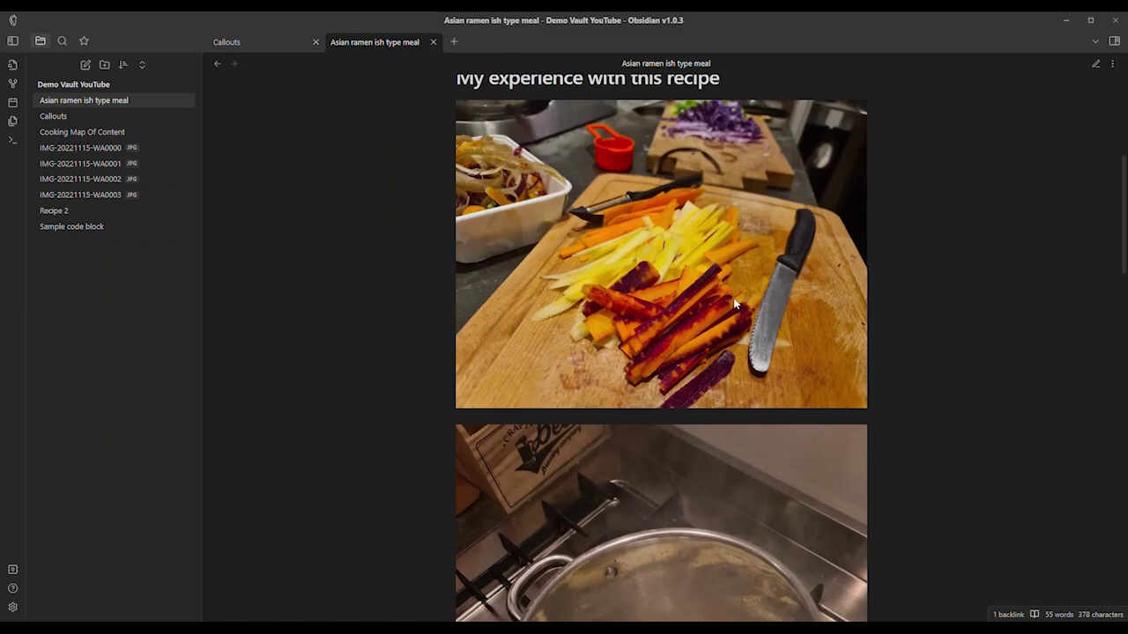
pyautogui.scroll(-3, 722, 292)
pyautogui.scroll(8, 721, 296)
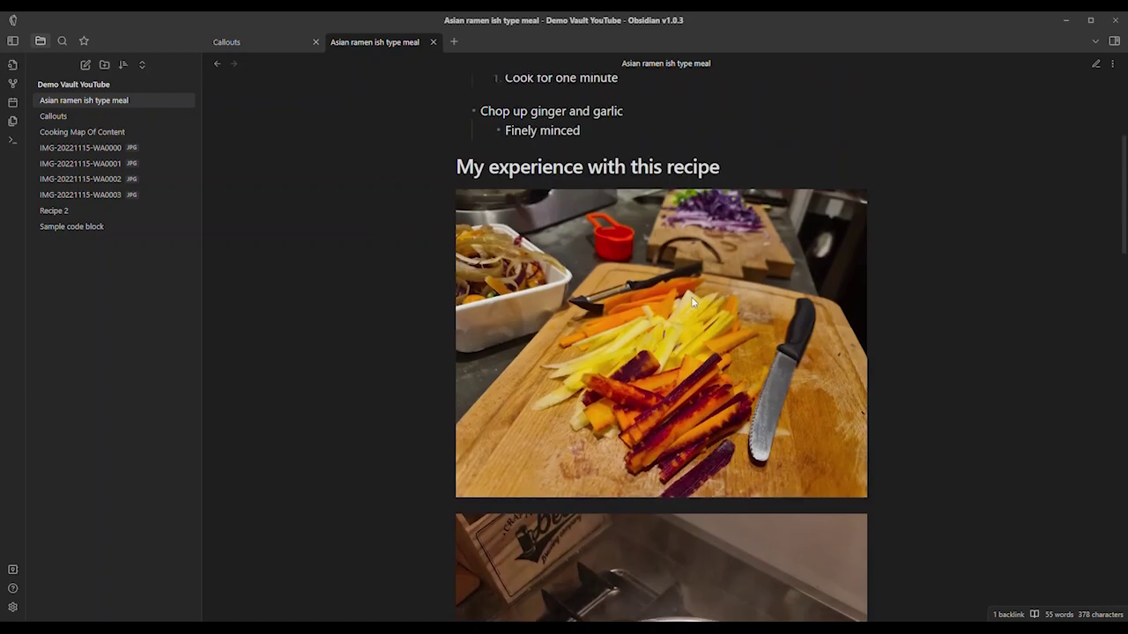
pyautogui.scroll(2, 837, 224)
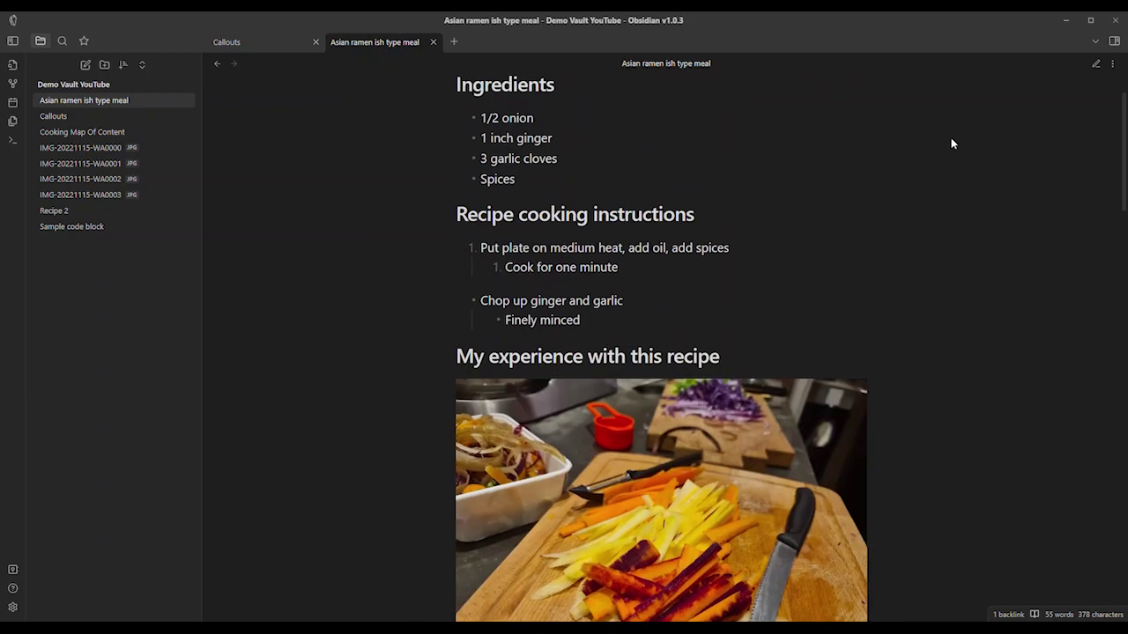
# - Toggle the recipe note repeatedly between reading and editing view, ending in editing view
pyautogui.click(1097, 67)
pyautogui.click(1097, 68)
pyautogui.click(1096, 67)
pyautogui.click(1097, 68)
pyautogui.click(1097, 68)
pyautogui.click(1097, 68)
pyautogui.scroll(2, 655, 176)
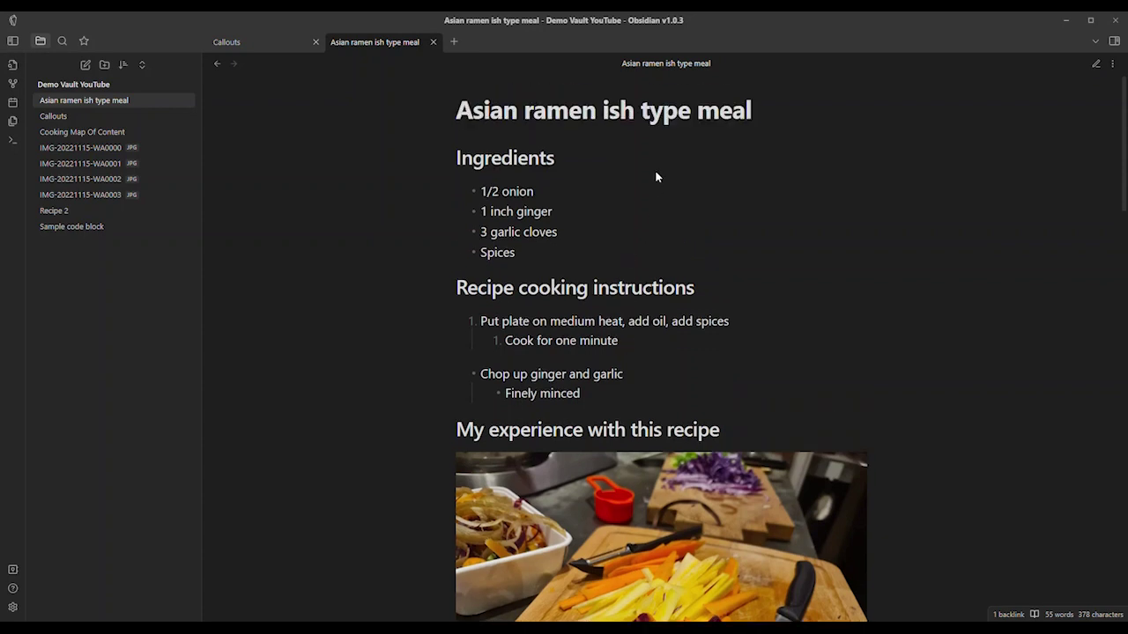
pyautogui.scroll(-5, 622, 393)
pyautogui.scroll(4, 793, 265)
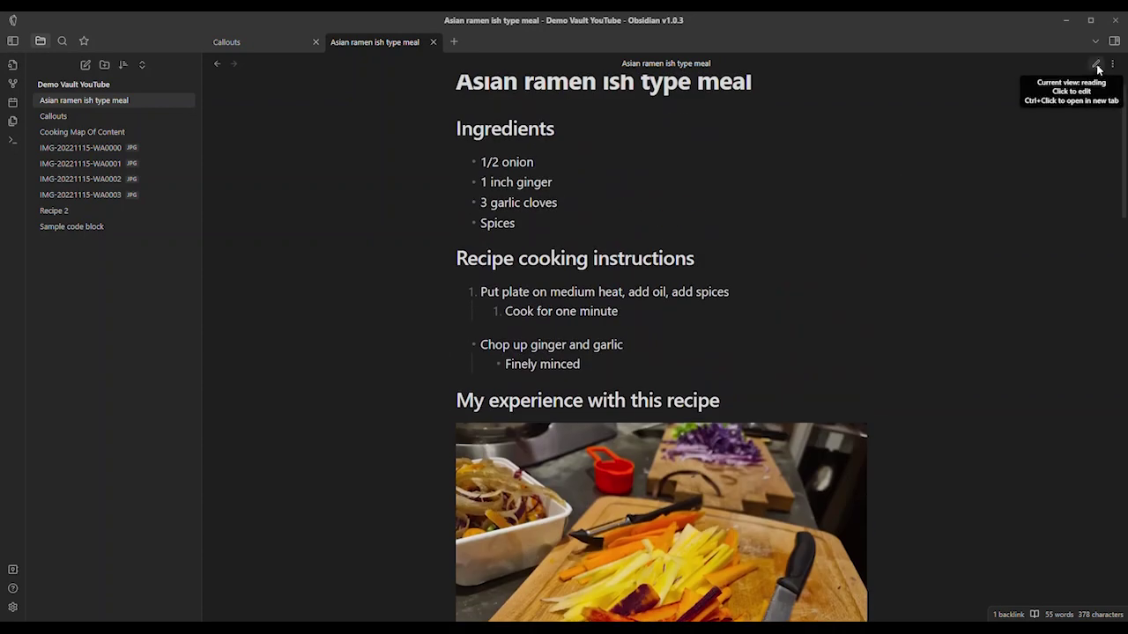
pyautogui.click(1097, 67)
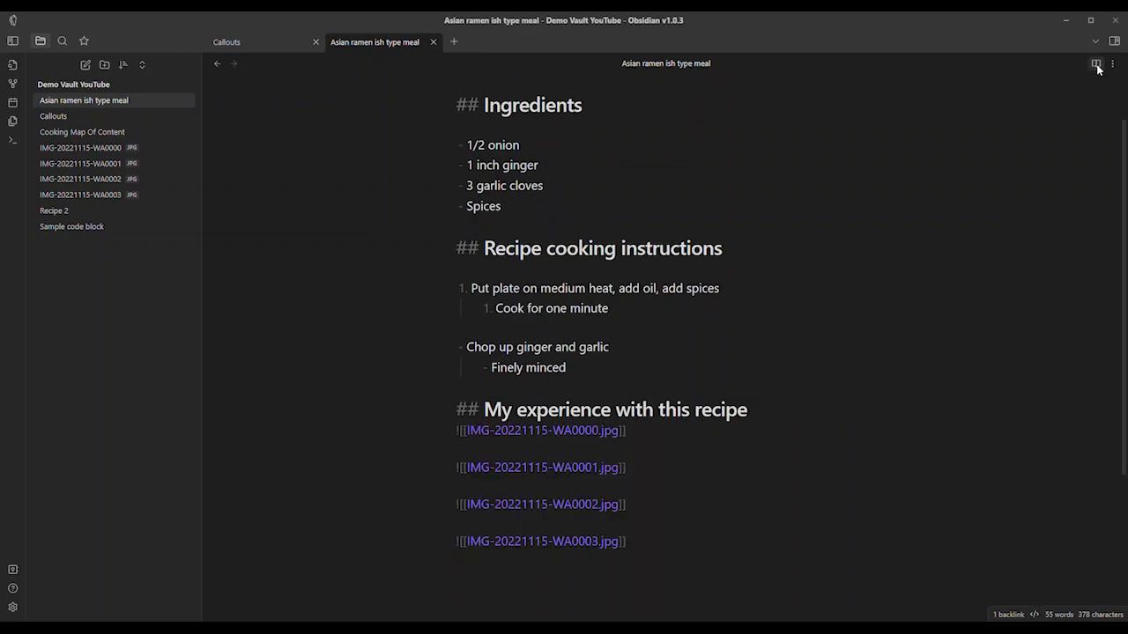
# - Review the default editing mode choices in the Editor settings, keeping Source mode selected, and close the settings
pyautogui.click(13, 607)
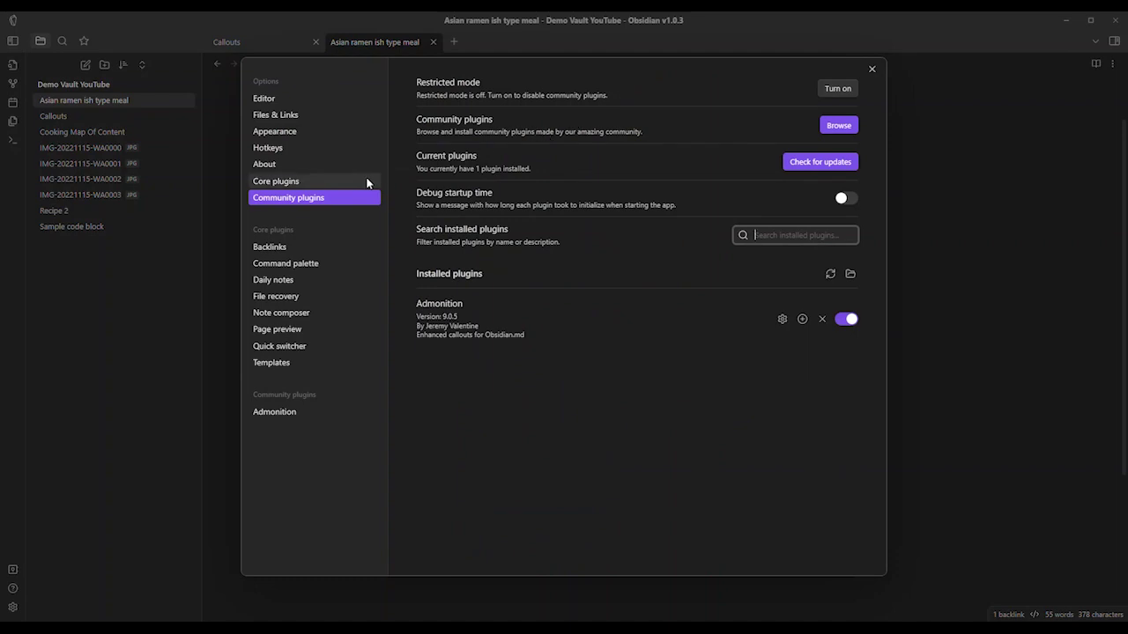
pyautogui.click(294, 132)
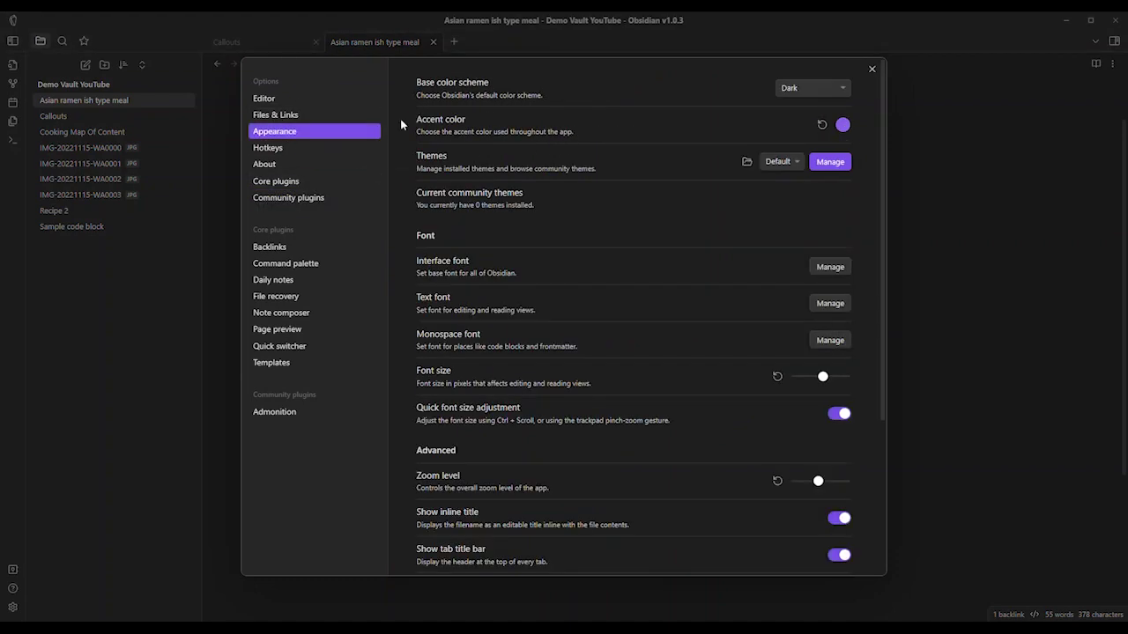
pyautogui.click(274, 99)
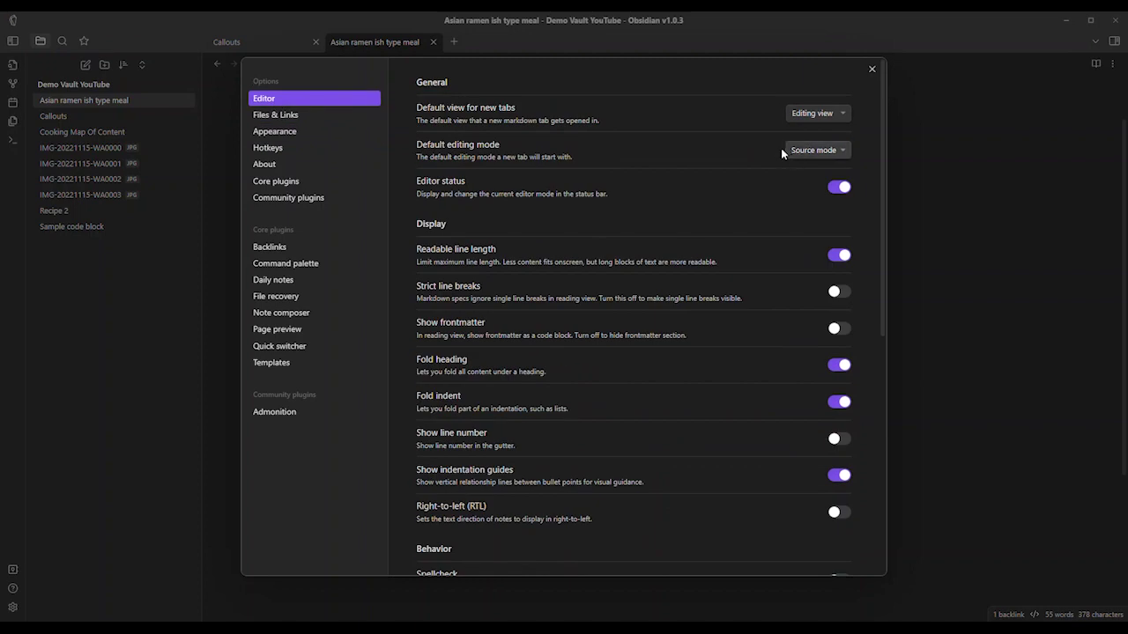
pyautogui.click(815, 151)
pyautogui.press('Escape')
pyautogui.click(810, 151)
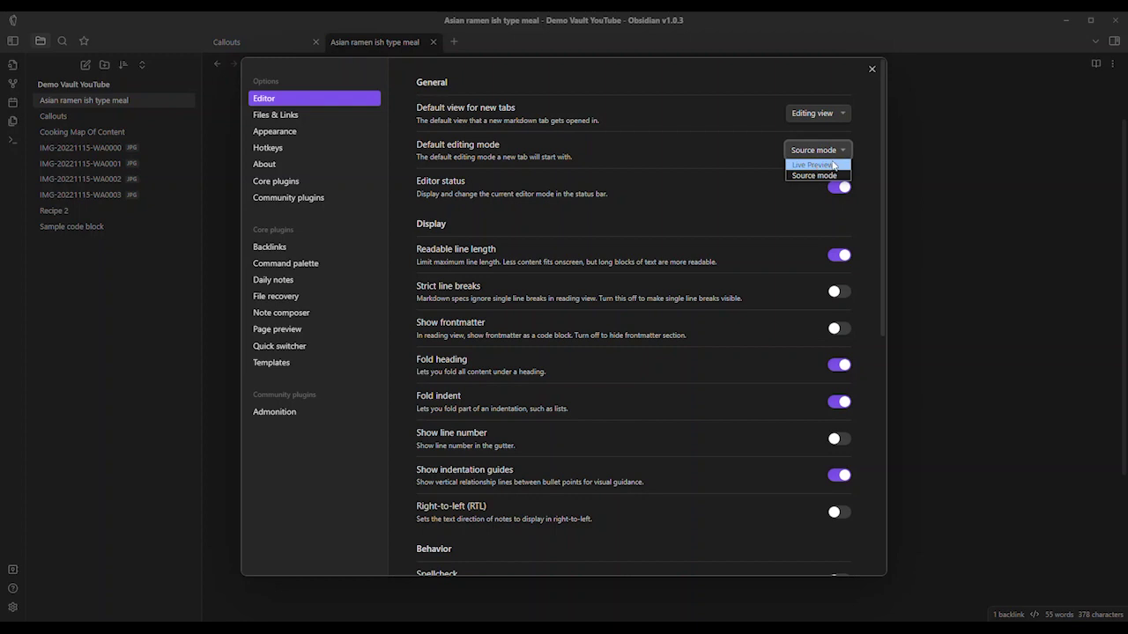
pyautogui.click(815, 176)
pyautogui.click(872, 69)
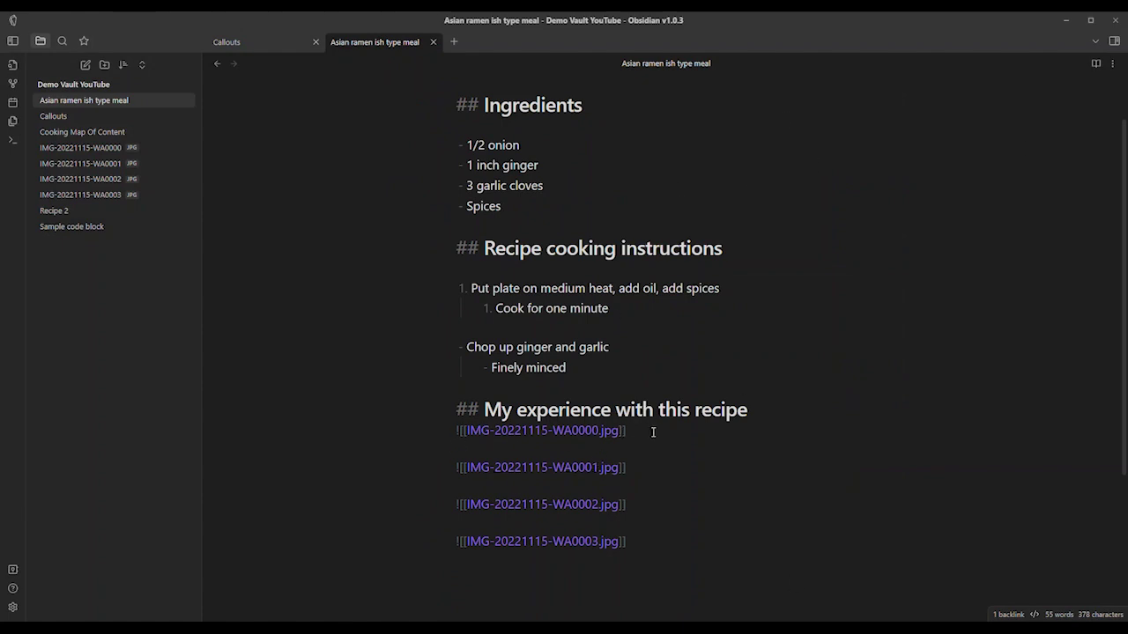
# - Embed the Callouts note as ![[Callouts]] on a new line between the first two images under My experience with this recipe
pyautogui.moveTo(660, 432); pyautogui.dragTo(411, 425)
pyautogui.scroll(-1, 602, 429)
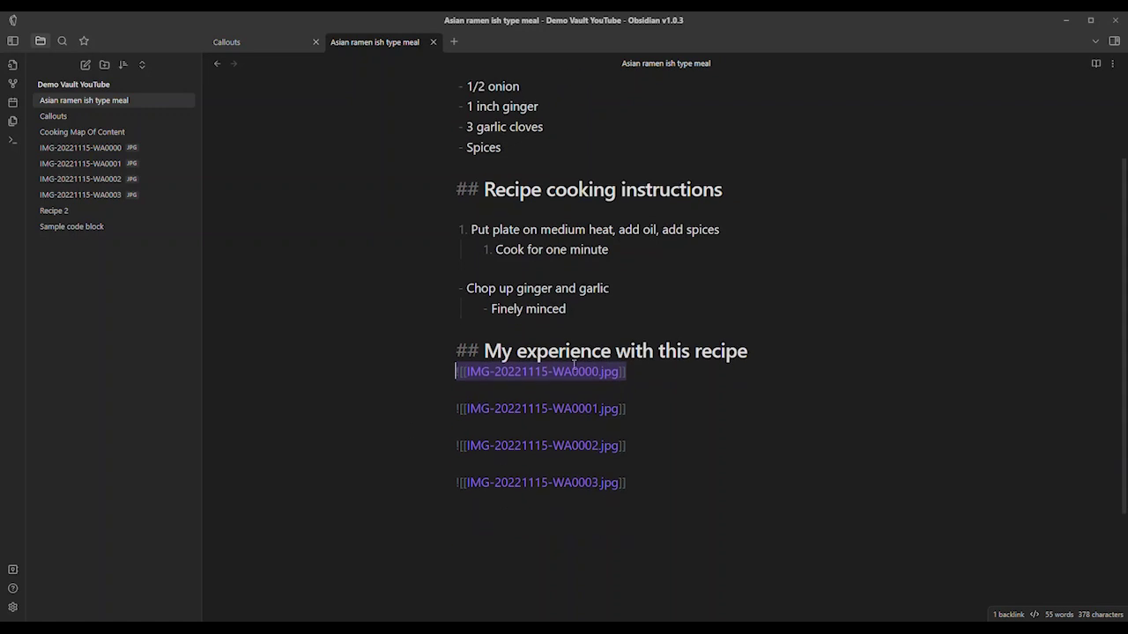
pyautogui.click(466, 385)
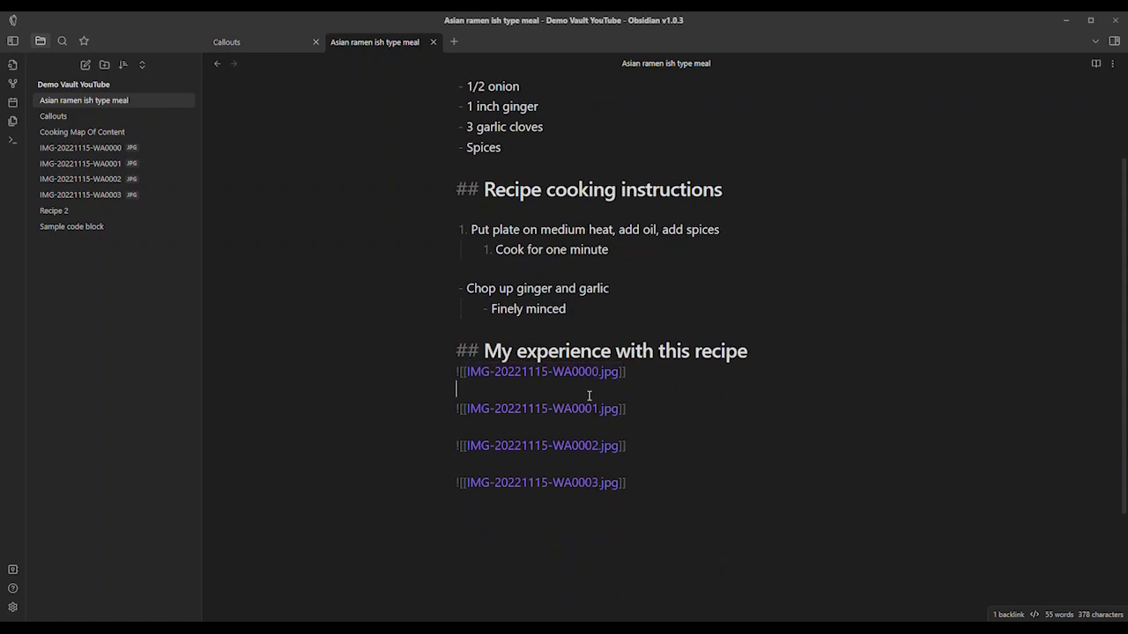
pyautogui.press('Return')
pyautogui.press('Return')
pyautogui.press('Up')
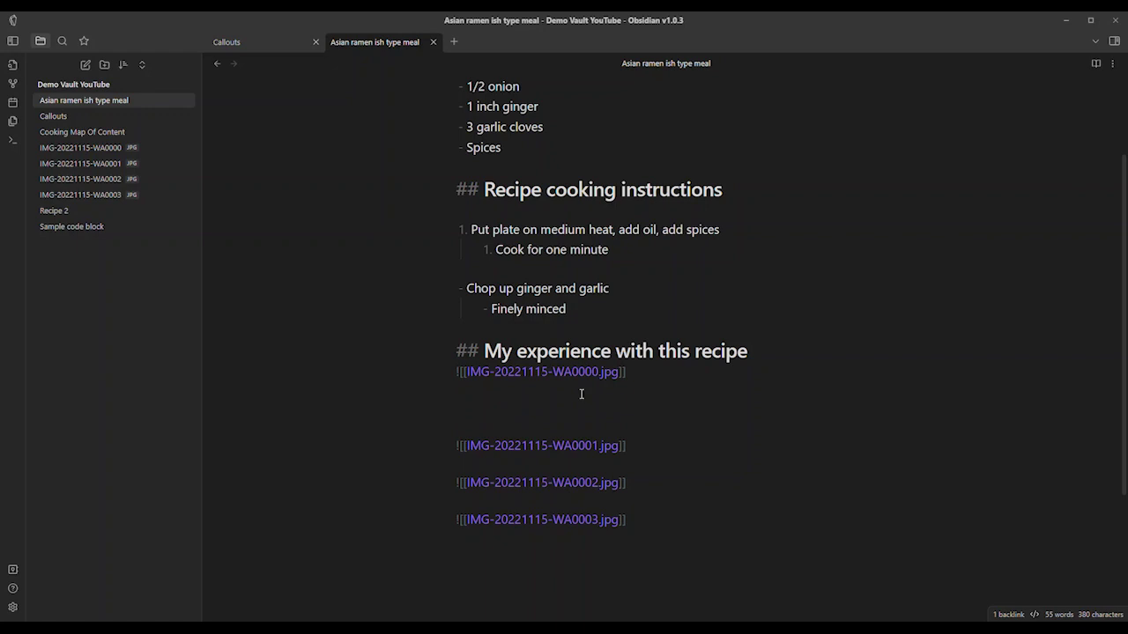
pyautogui.write('![[')
pyautogui.scroll(-2, 569, 529)
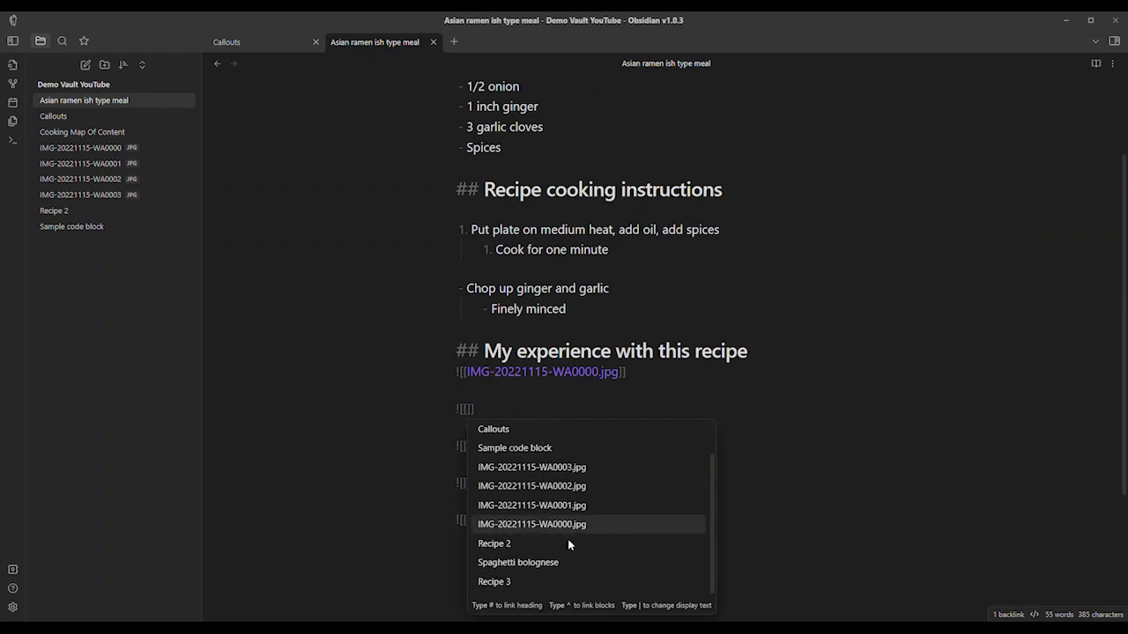
pyautogui.scroll(1, 595, 494)
pyautogui.scroll(1, 596, 494)
pyautogui.scroll(-2, 579, 468)
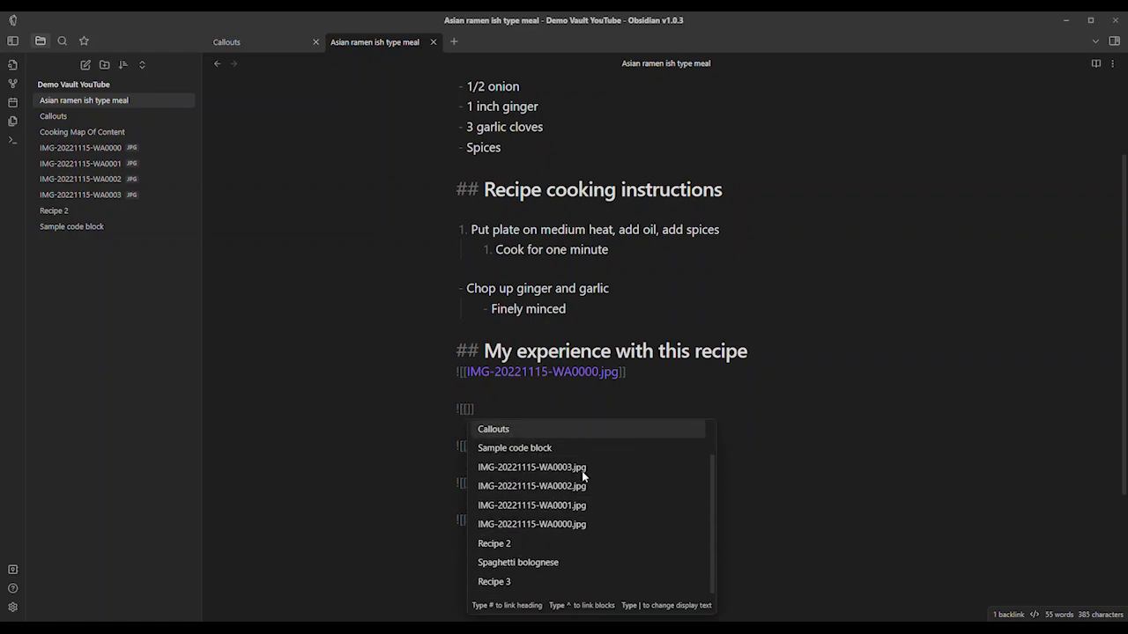
pyautogui.scroll(2, 527, 473)
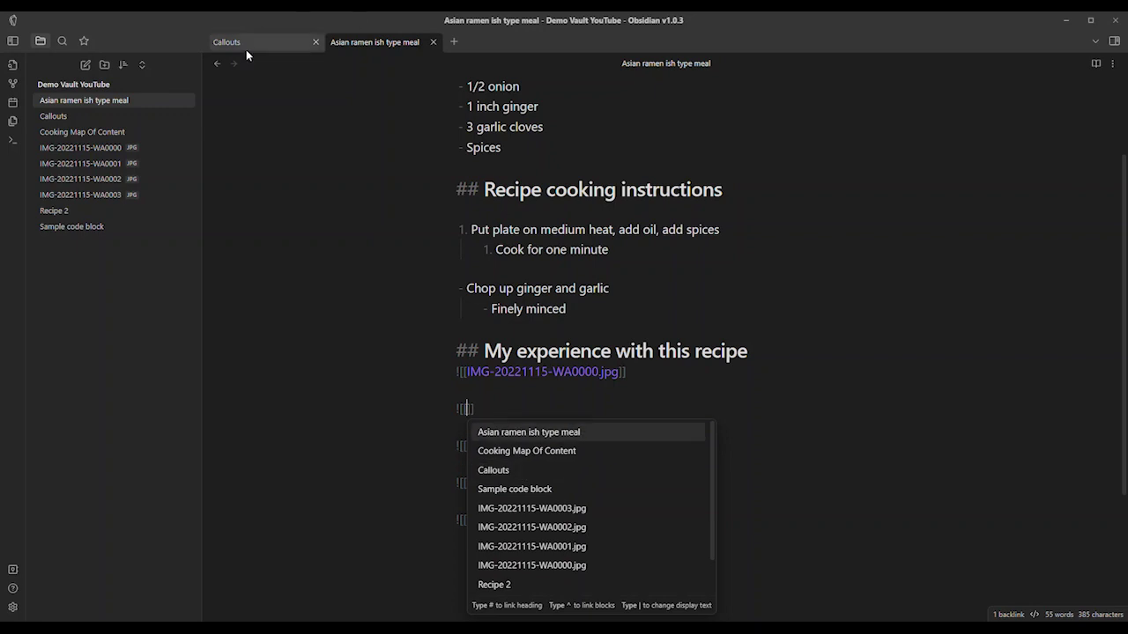
pyautogui.click(494, 471)
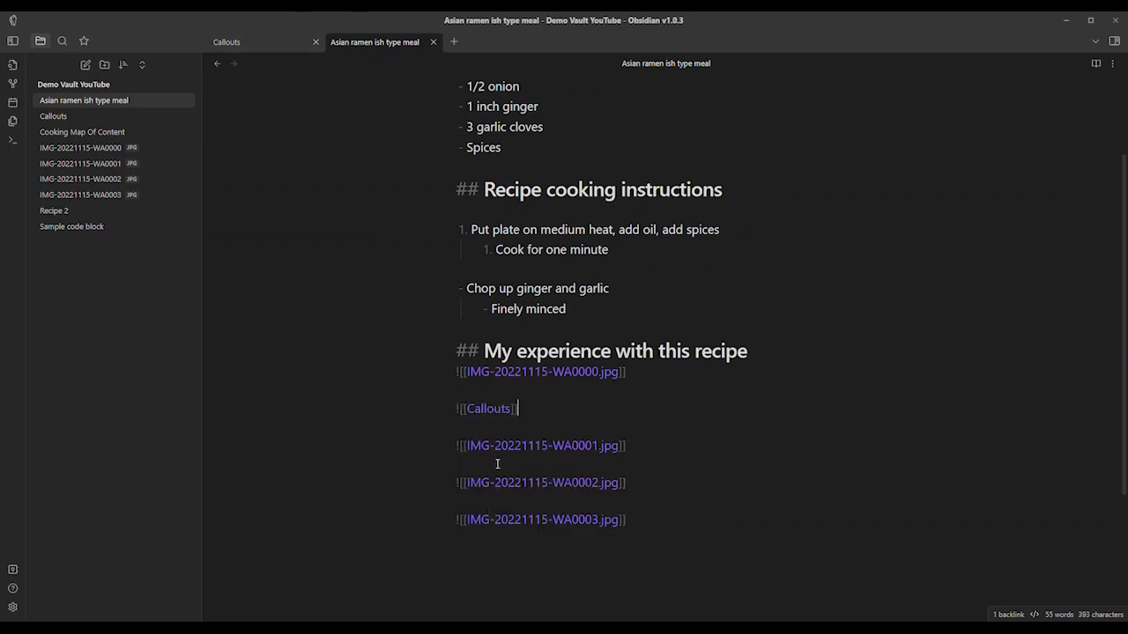
# - Remove the exclamation mark before [[Callouts]] and put it back
pyautogui.click(457, 409)
pyautogui.press('Delete')
pyautogui.write('!')
# - Switch the recipe note to reading view and look through the embedded Callouts note beneath the first photo
pyautogui.hotkey('ctrl', 'e')
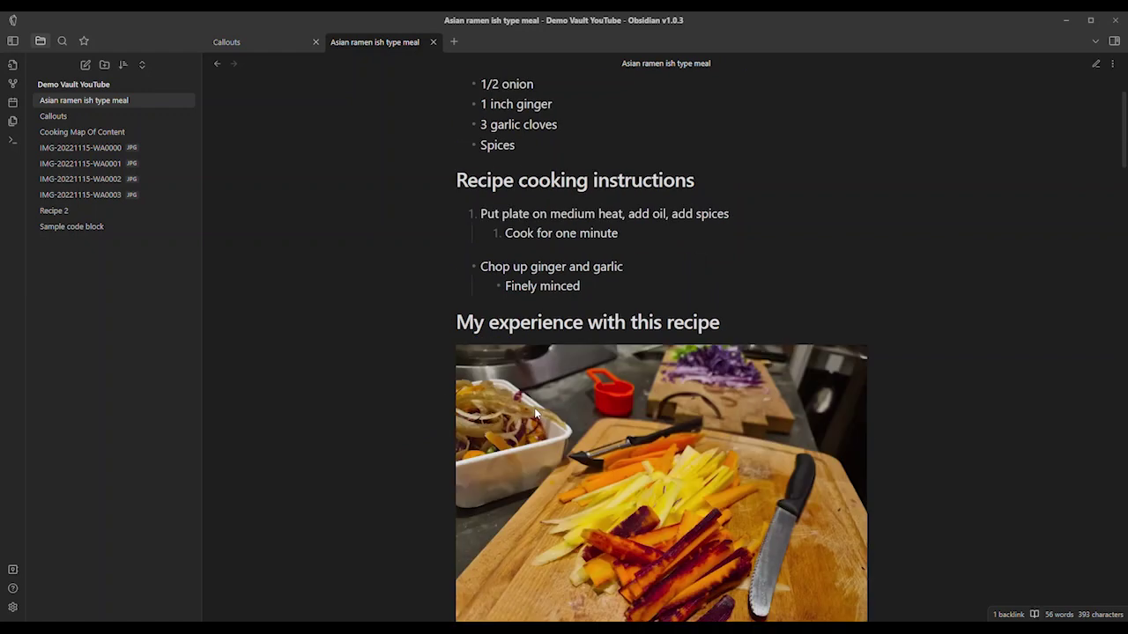
pyautogui.scroll(-8, 589, 420)
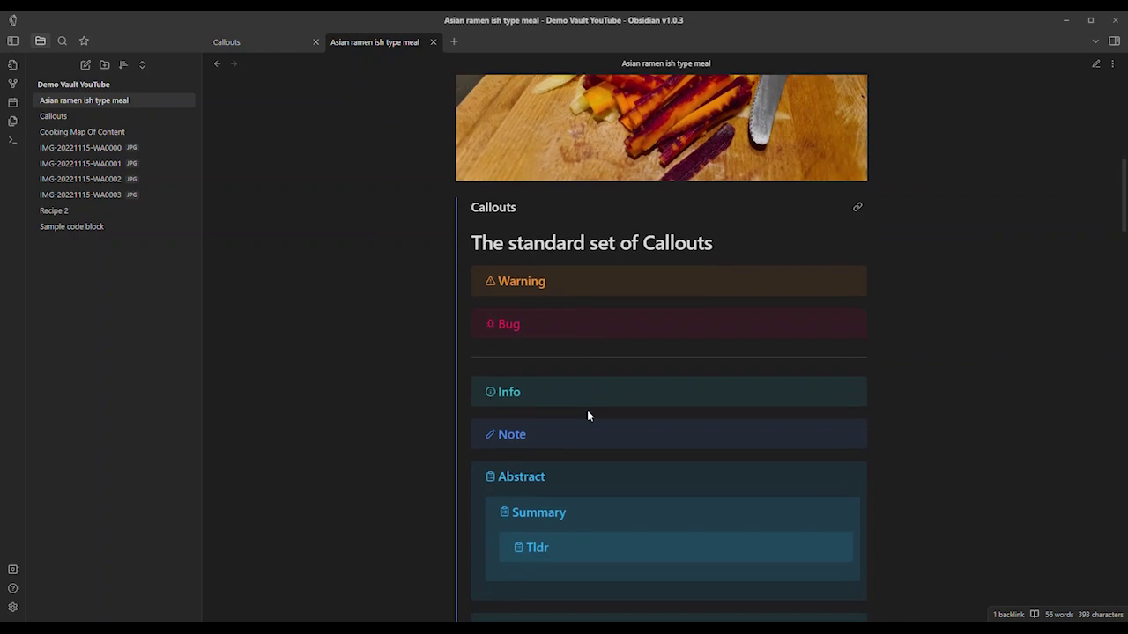
pyautogui.scroll(-10, 533, 229)
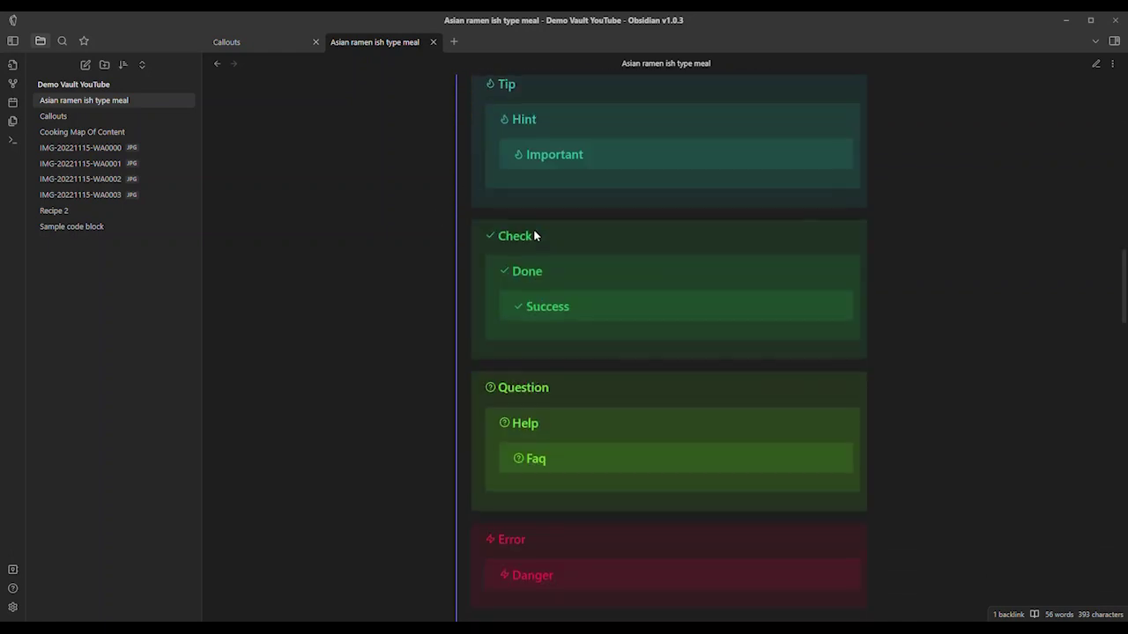
pyautogui.scroll(4, 533, 229)
pyautogui.scroll(8, 538, 230)
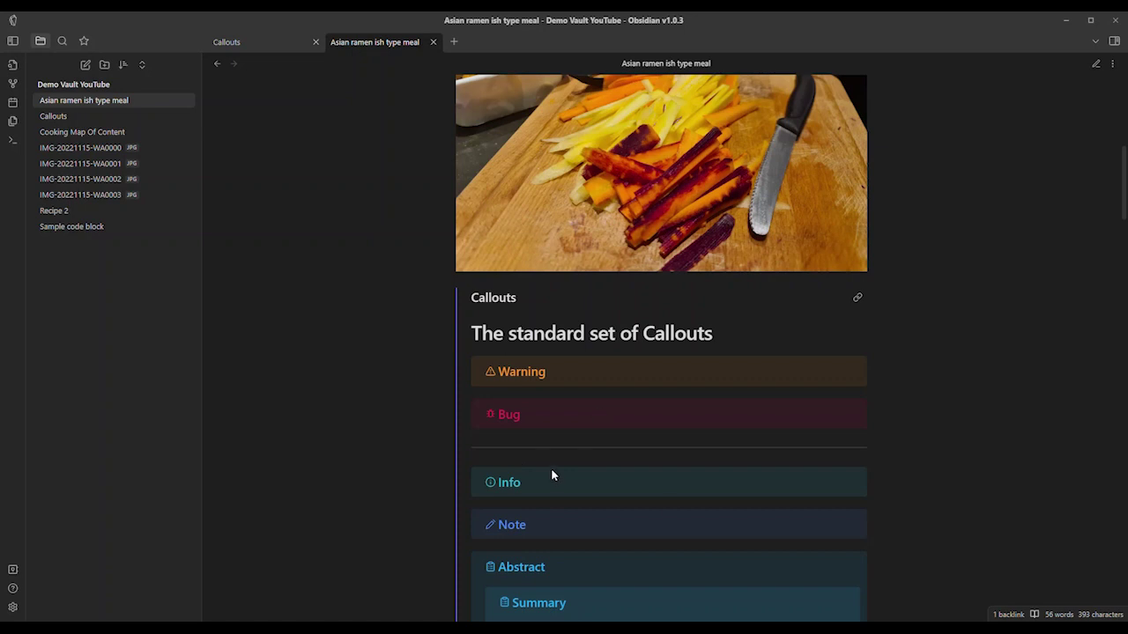
# - Compare the embed with the original Callouts note, then return to the Asian ramen ish type meal note
pyautogui.click(270, 46)
pyautogui.scroll(-14, 622, 215)
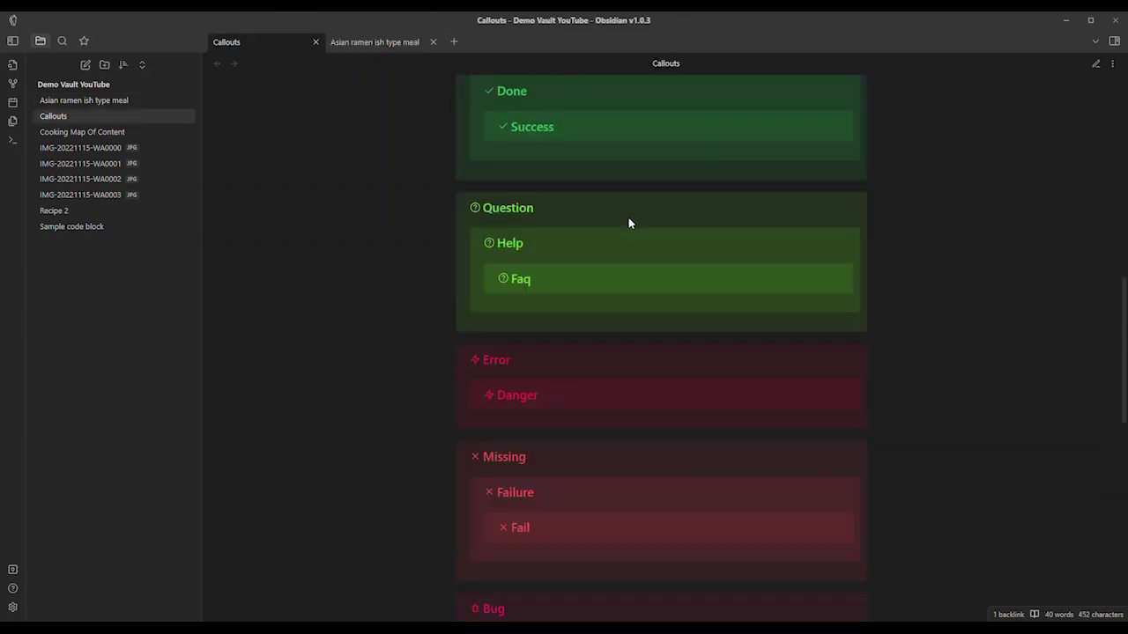
pyautogui.scroll(3, 630, 220)
pyautogui.scroll(5, 625, 211)
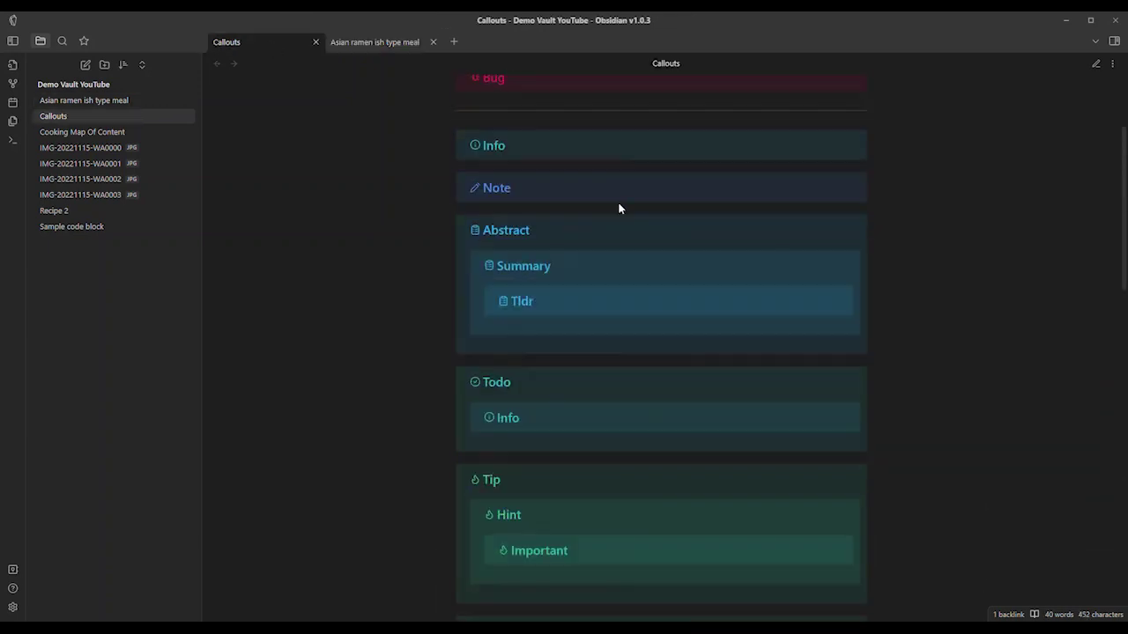
pyautogui.click(355, 42)
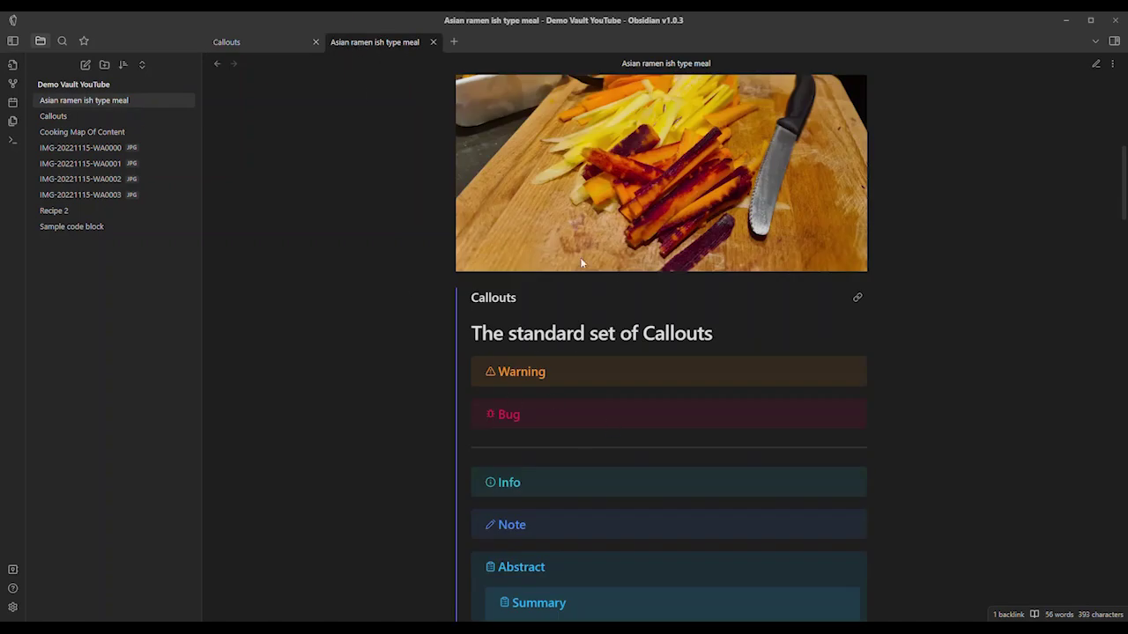
# - Turn the Callouts embed into a plain [[Callouts]] link and show the recipe note in reading view
pyautogui.click(1097, 64)
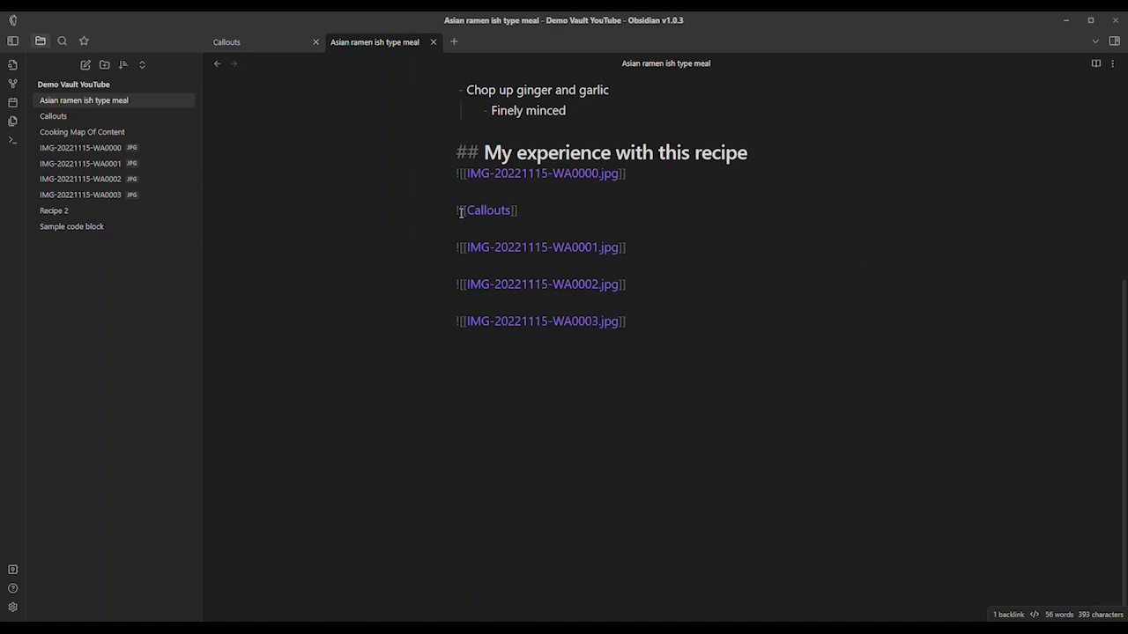
pyautogui.press('Delete')
pyautogui.hotkey('ctrl', 'e')
pyautogui.scroll(-1, 552, 224)
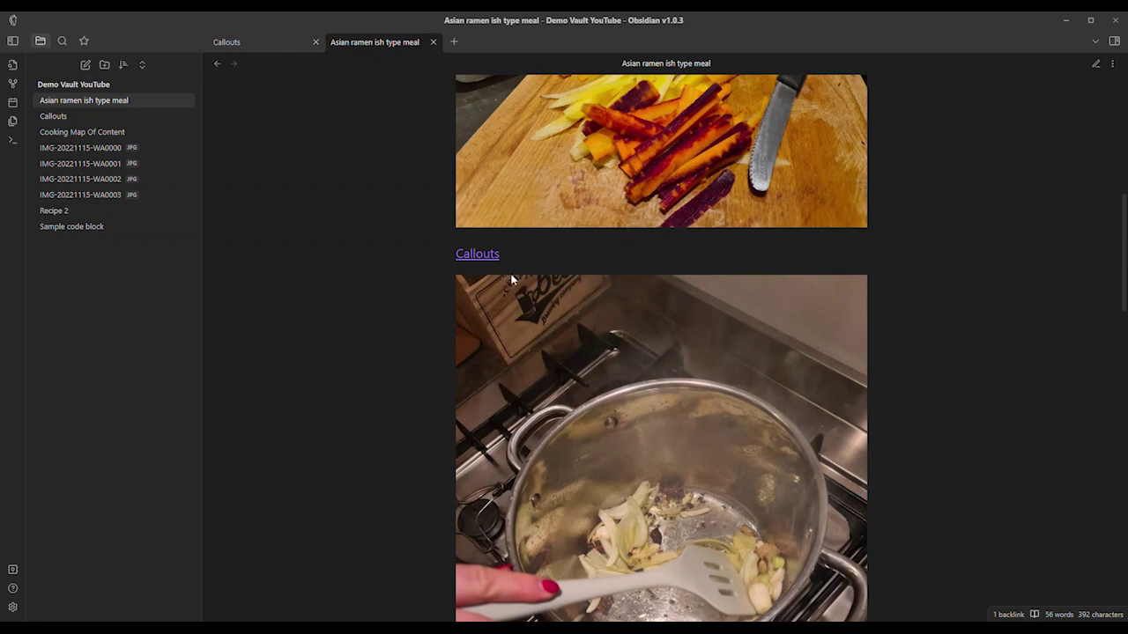
# - Bring up the page preview of the Callouts link and look through its contents
pyautogui.scroll(3, 508, 282)
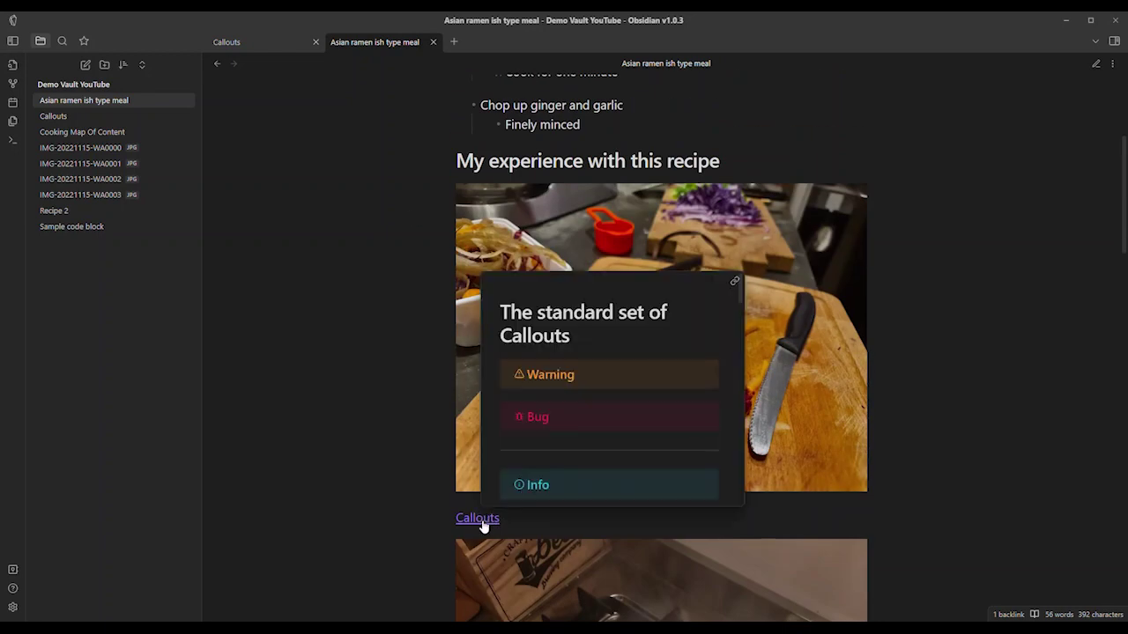
pyautogui.moveTo(490, 519)
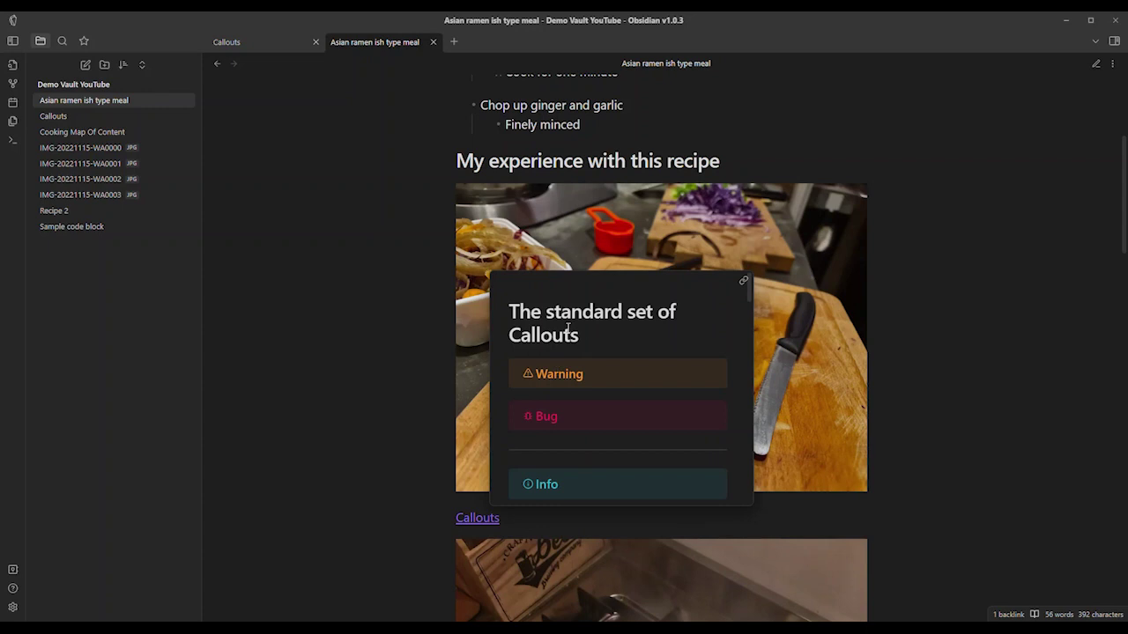
pyautogui.scroll(-5, 587, 370)
pyautogui.scroll(-5, 587, 404)
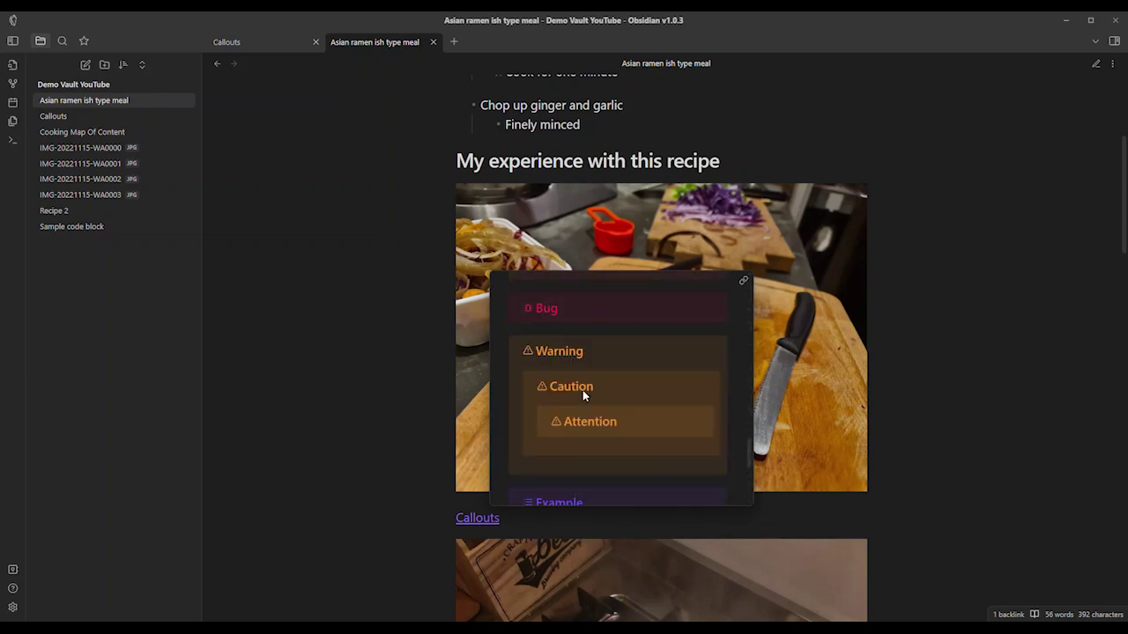
pyautogui.scroll(6, 582, 387)
pyautogui.scroll(6, 581, 378)
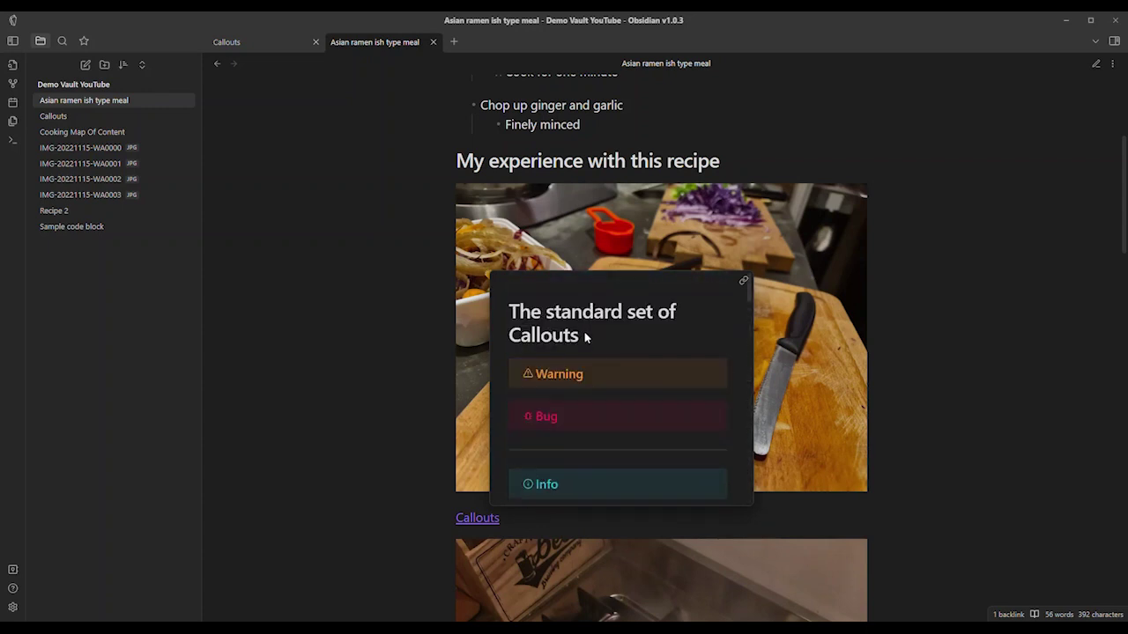
# - Return to editing view and delete the [[Callouts]] line with its extra blank lines between the first two images
pyautogui.hotkey('ctrl', 'e')
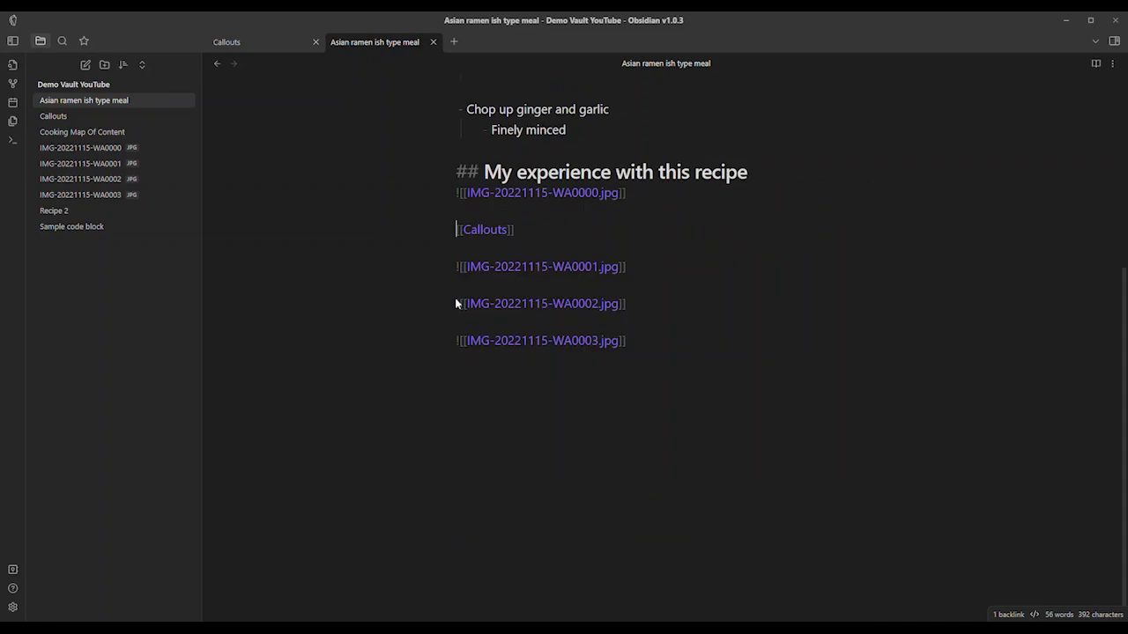
pyautogui.moveTo(541, 228); pyautogui.dragTo(424, 231)
pyautogui.press('BackSpace')
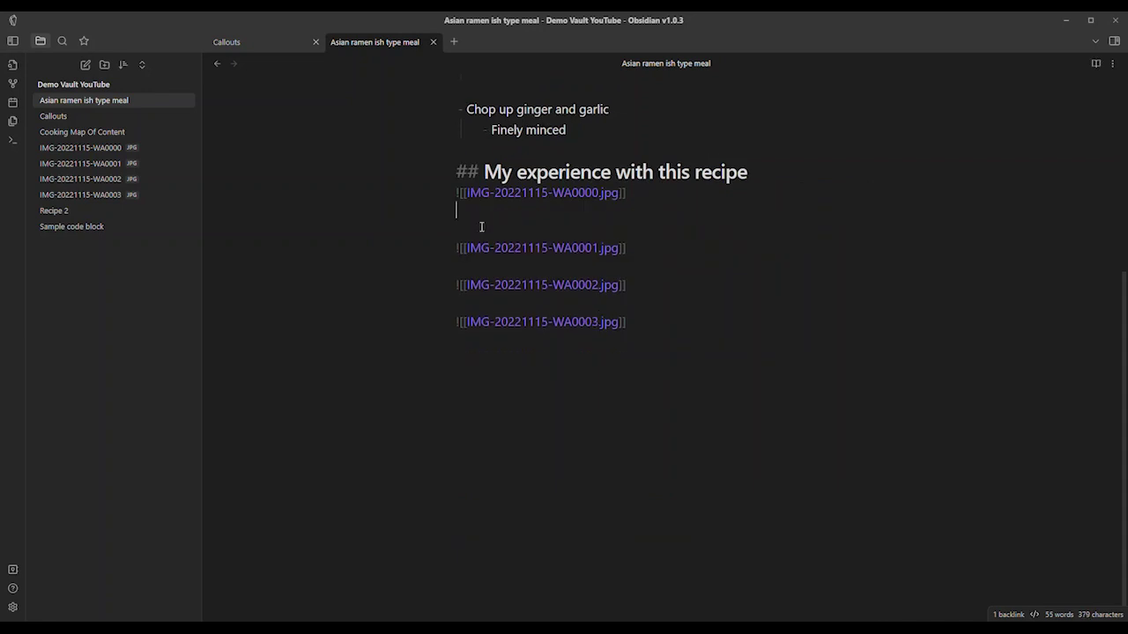
pyautogui.press('BackSpace')
pyautogui.press('BackSpace')
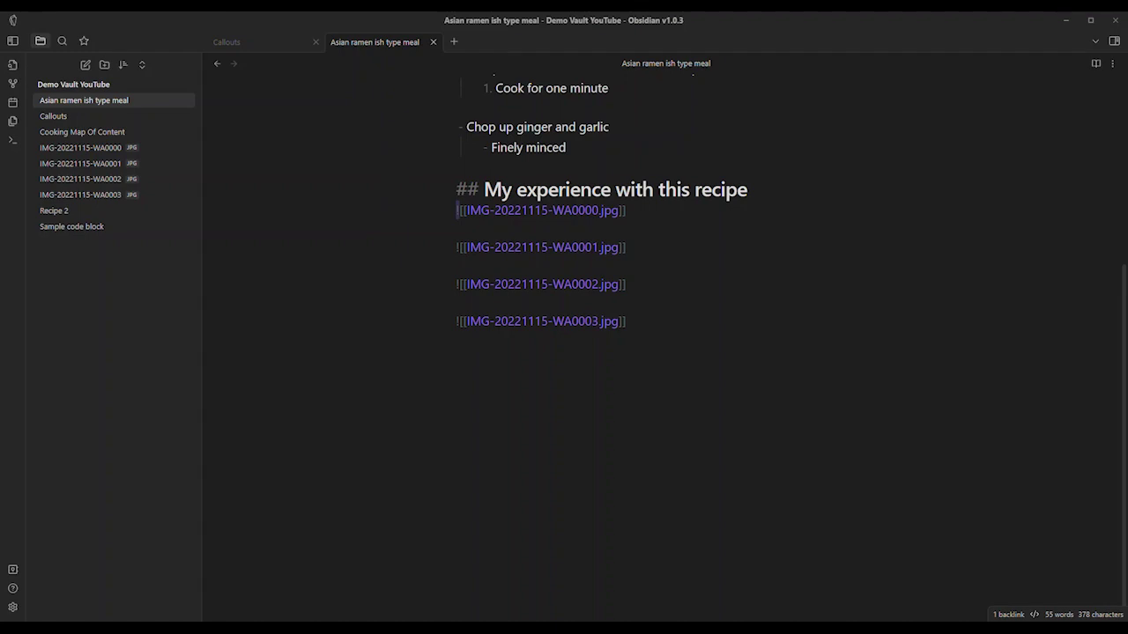
# - Switch to File Explorer, inspect the files in the Demo Vault YouTube folder, and view the IMG-20221115-WA0000 photo before closing it
pyautogui.moveTo(261, 226); pyautogui.dragTo(350, 223)
pyautogui.doubleClick(350, 223)
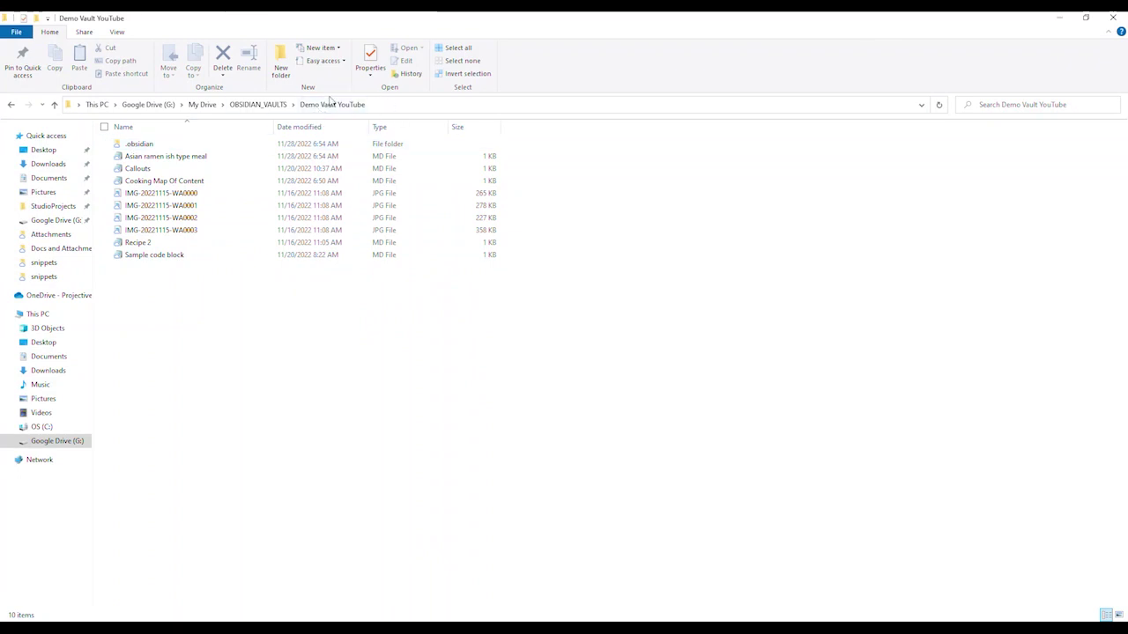
pyautogui.moveTo(628, 331); pyautogui.dragTo(107, 149)
pyautogui.click(158, 298)
pyautogui.click(258, 195)
pyautogui.click(184, 231)
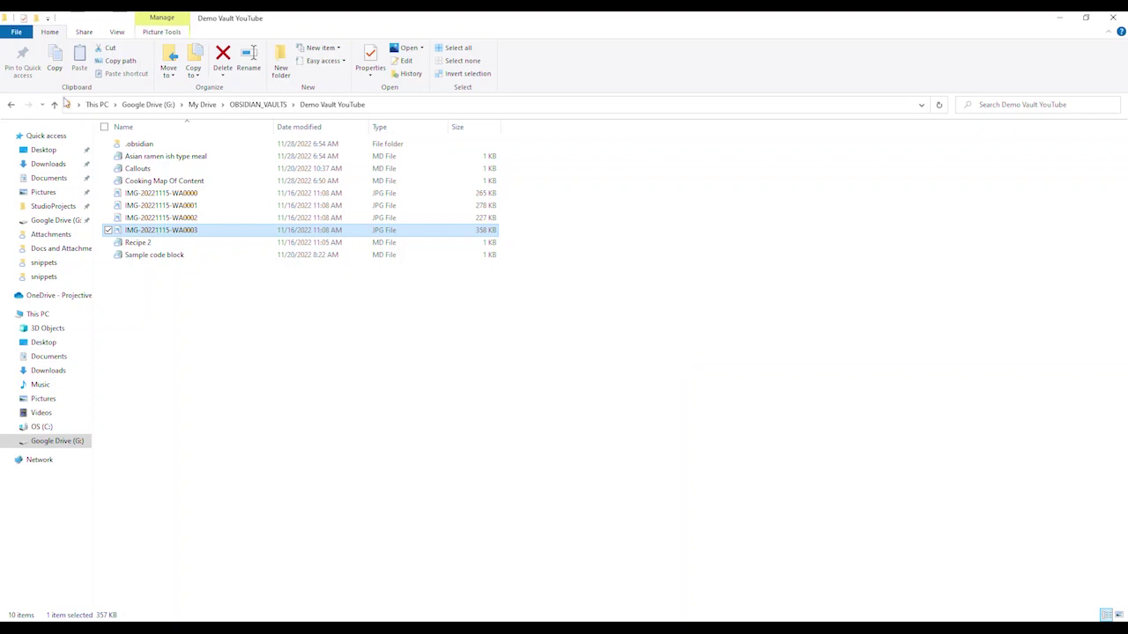
pyautogui.doubleClick(165, 194)
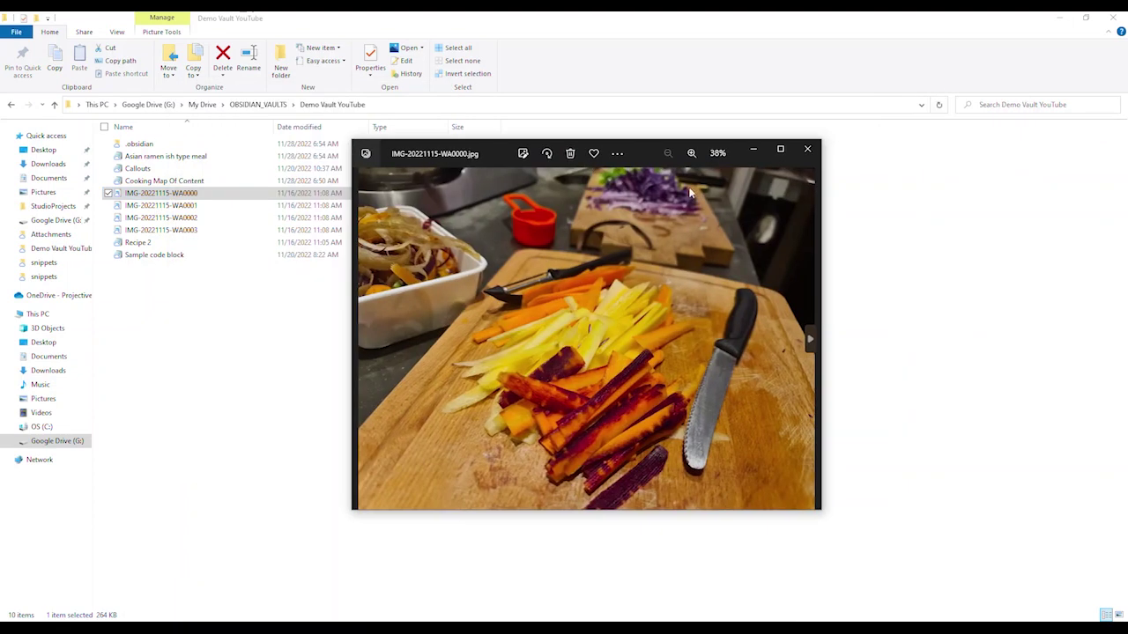
pyautogui.click(805, 153)
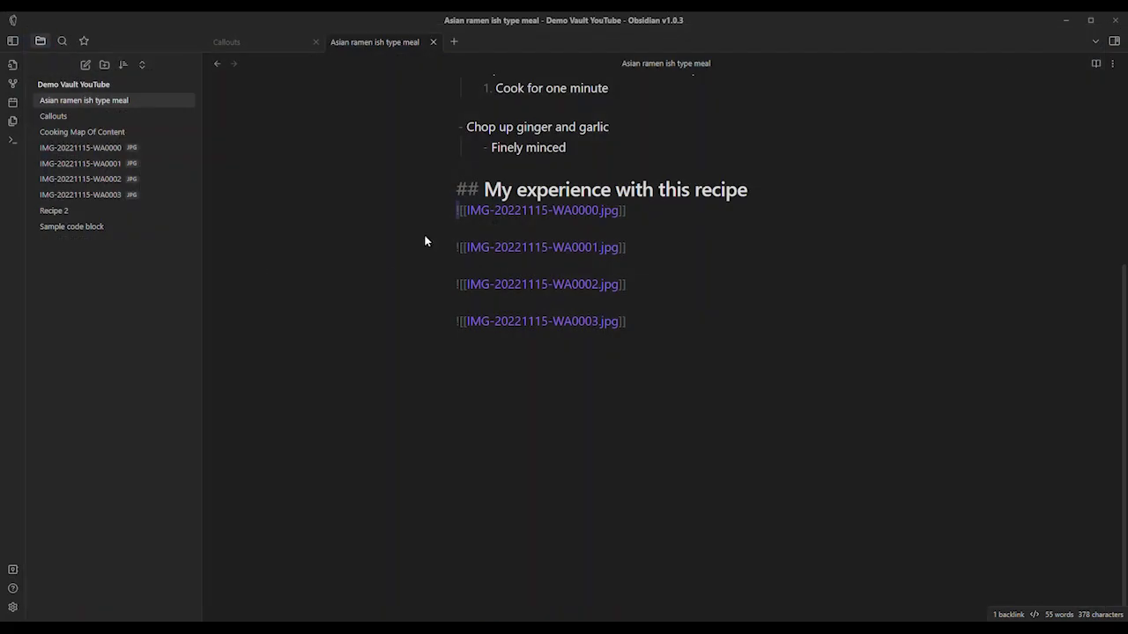
# - Back in Obsidian, enlarge the note text and highlight the bracketed link of the IMG-20221115-WA0000.jpg embed
pyautogui.click(458, 210)
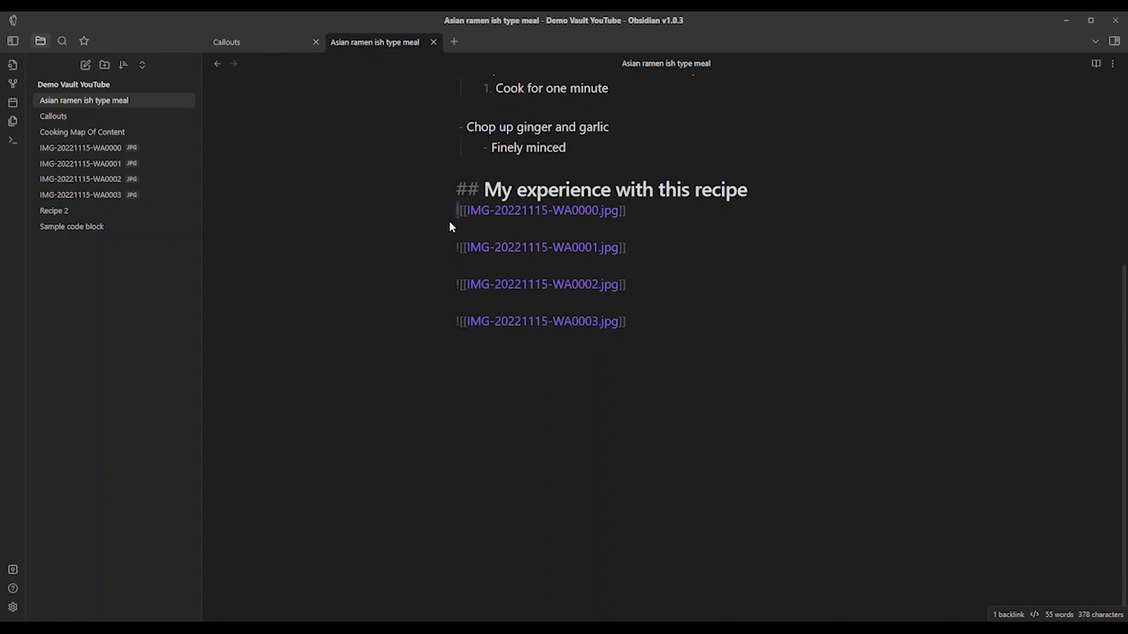
pyautogui.keyDown('ctrl'); pyautogui.scroll(2, 492, 227); pyautogui.keyUp('ctrl')
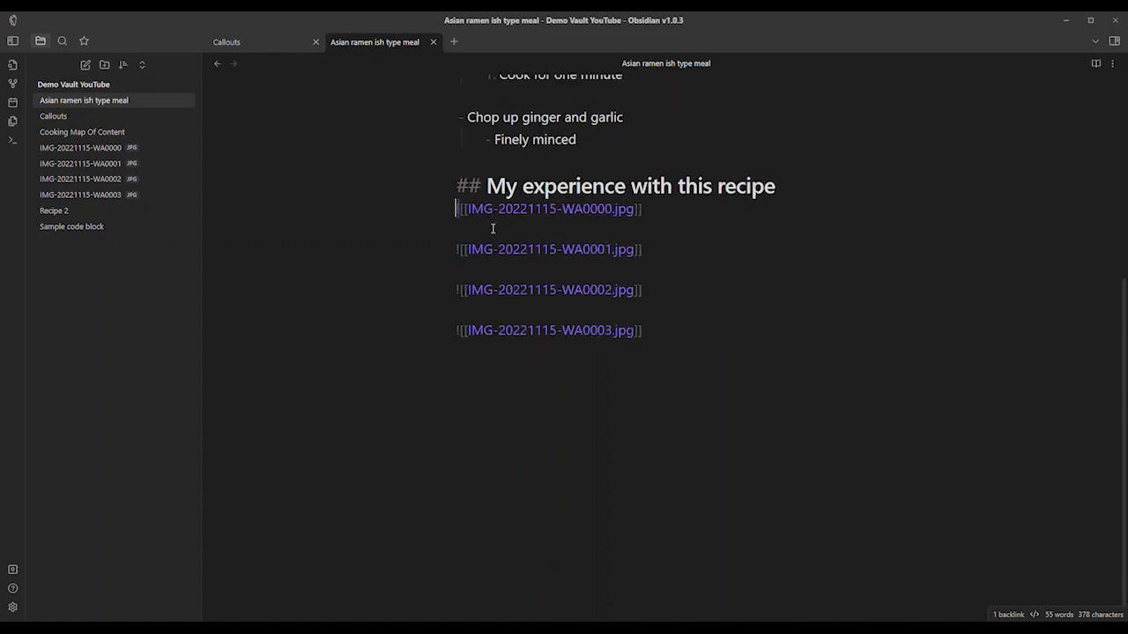
pyautogui.click(738, 231)
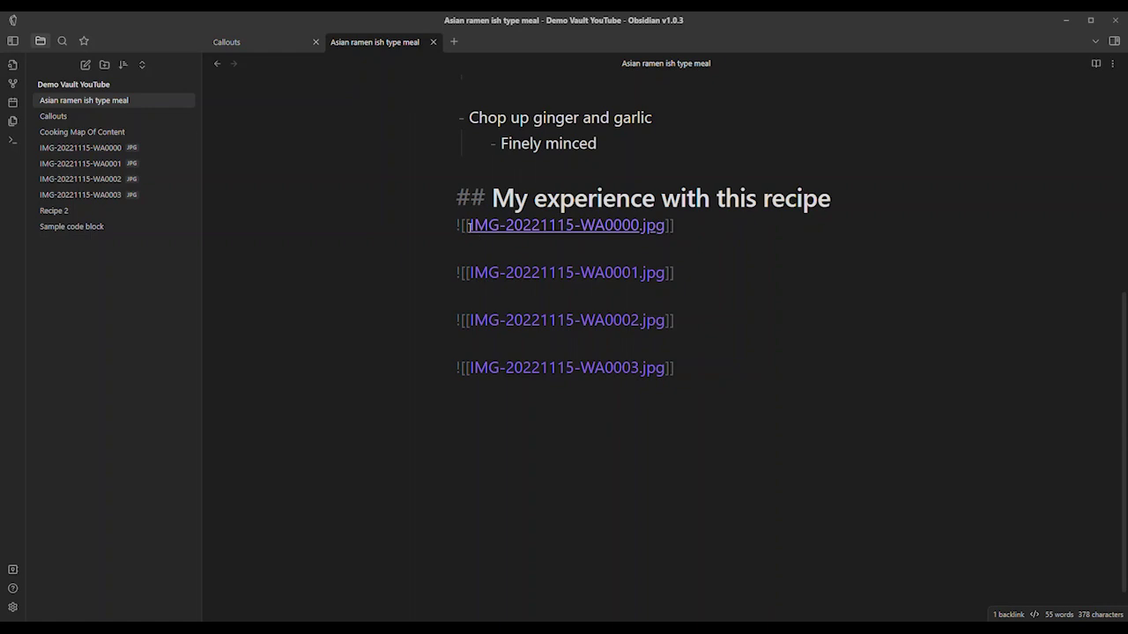
pyautogui.moveTo(463, 226); pyautogui.dragTo(669, 226)
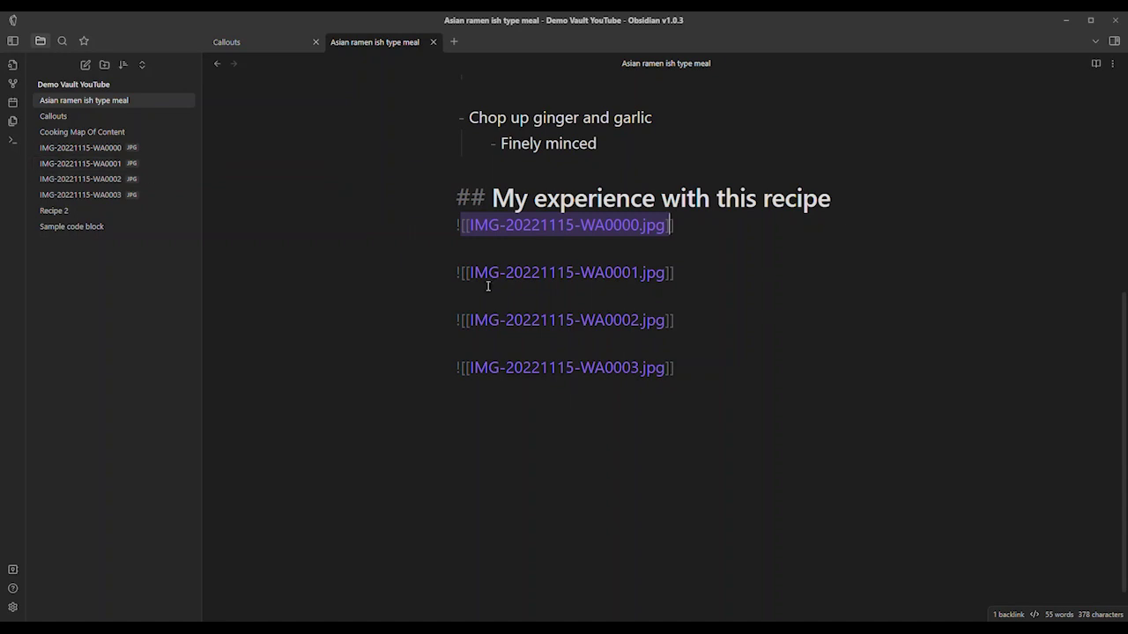
# - Remove the exclamation mark before [[IMG-20221115-WA0000.jpg]] to turn the first image embed into a plain link
pyautogui.click(462, 225)
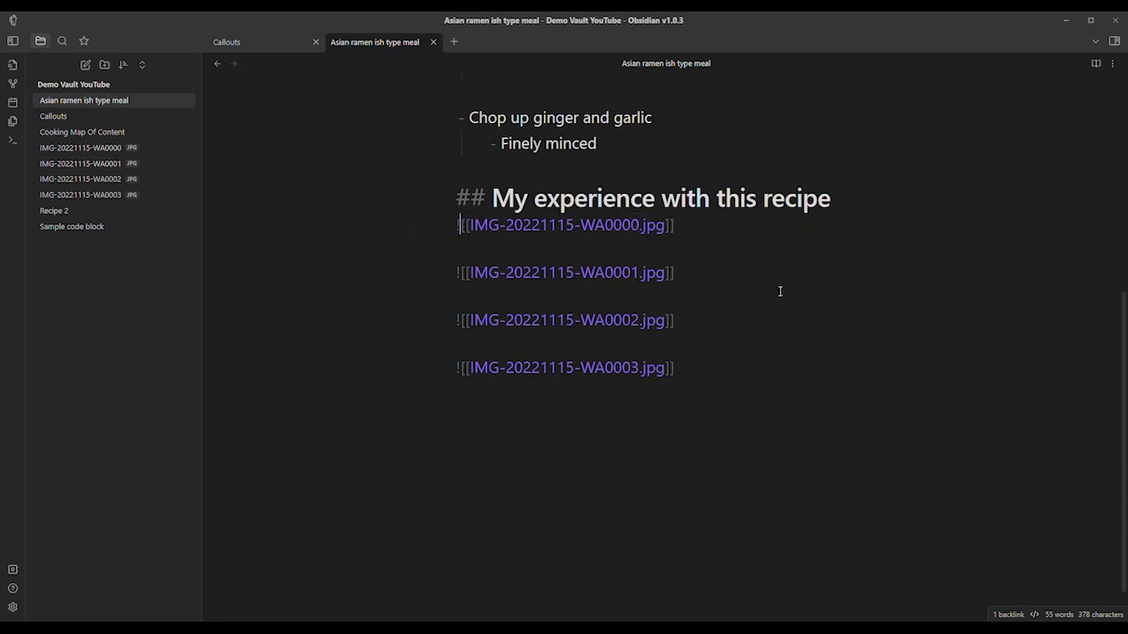
pyautogui.press('BackSpace')
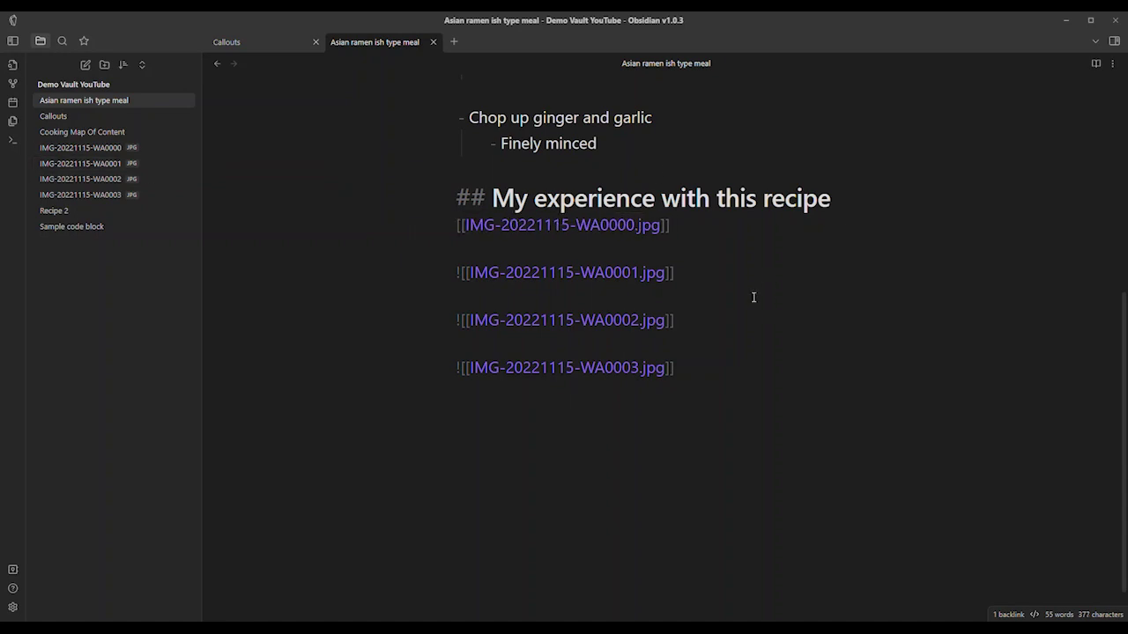
pyautogui.click(737, 294)
# - Follow the IMG-20221115-WA0000.jpg link, look over the full photo, and go back to the recipe note
pyautogui.click(586, 231)
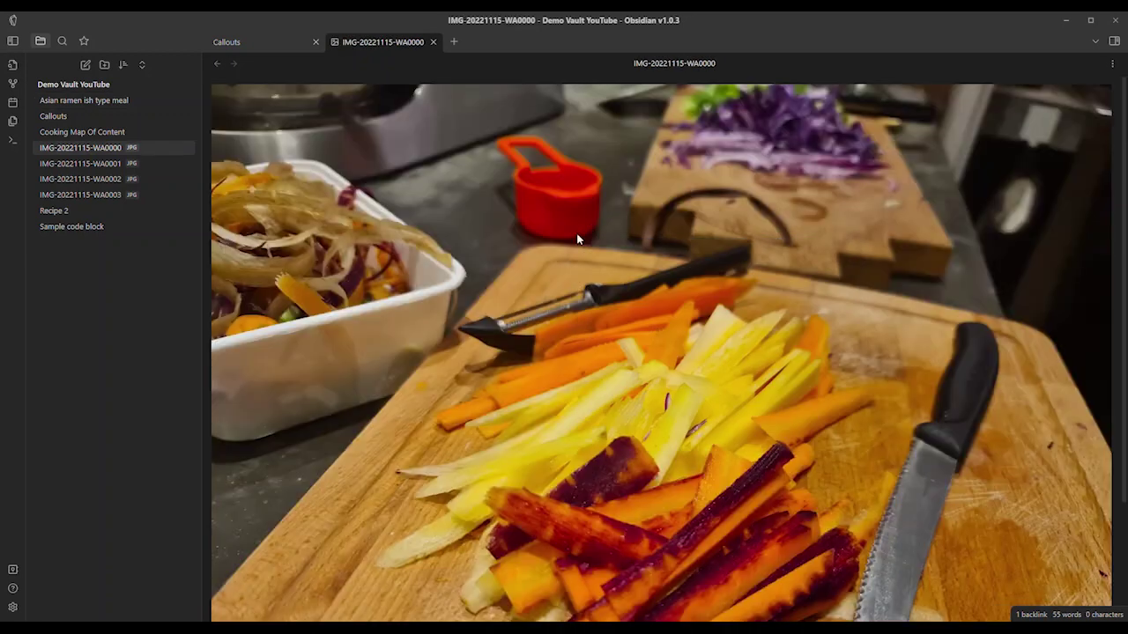
pyautogui.scroll(-2, 549, 303)
pyautogui.scroll(2, 553, 311)
pyautogui.scroll(-2, 582, 325)
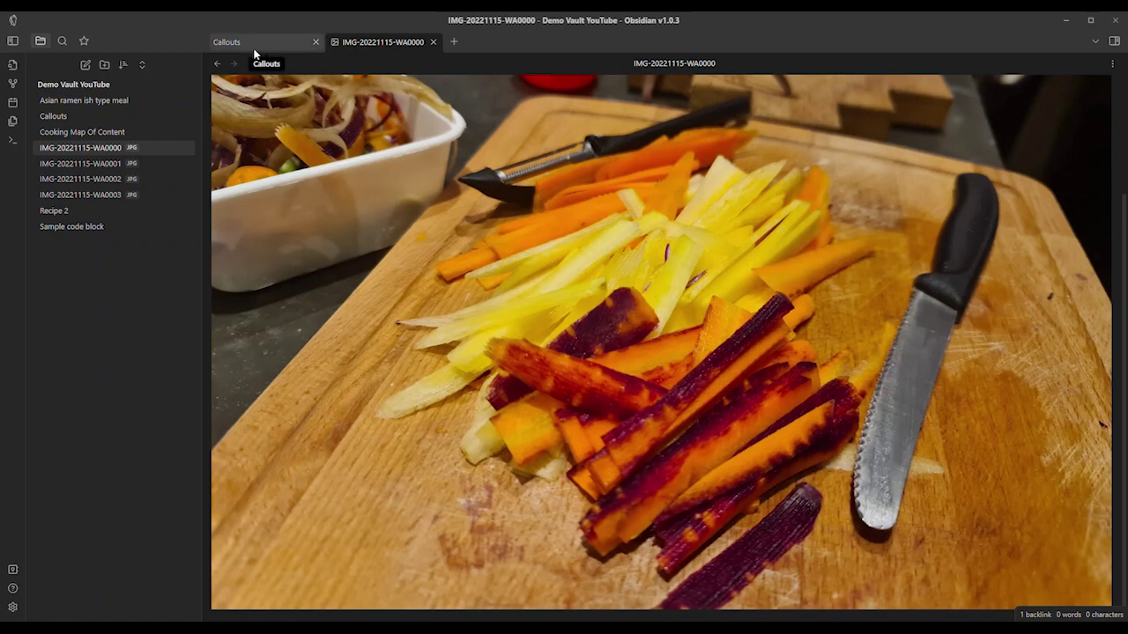
pyautogui.click(216, 64)
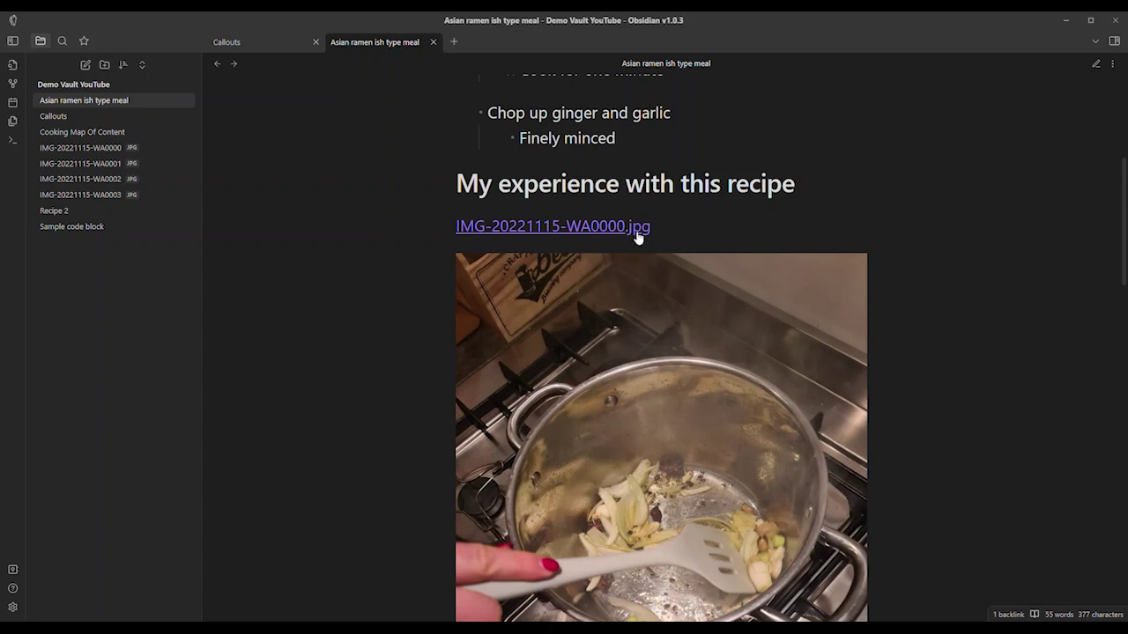
# - Return to editing view and restore the exclamation mark before [[IMG-20221115-WA0000.jpg]]
pyautogui.hotkey('ctrl', 'e')
pyautogui.click(453, 180)
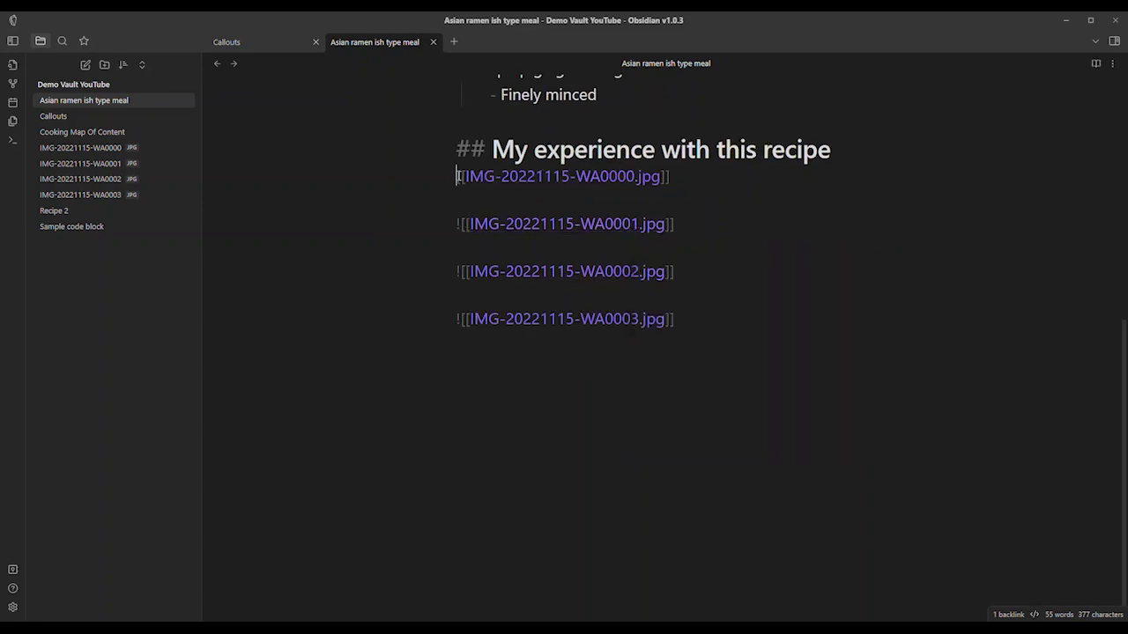
pyautogui.write('!')
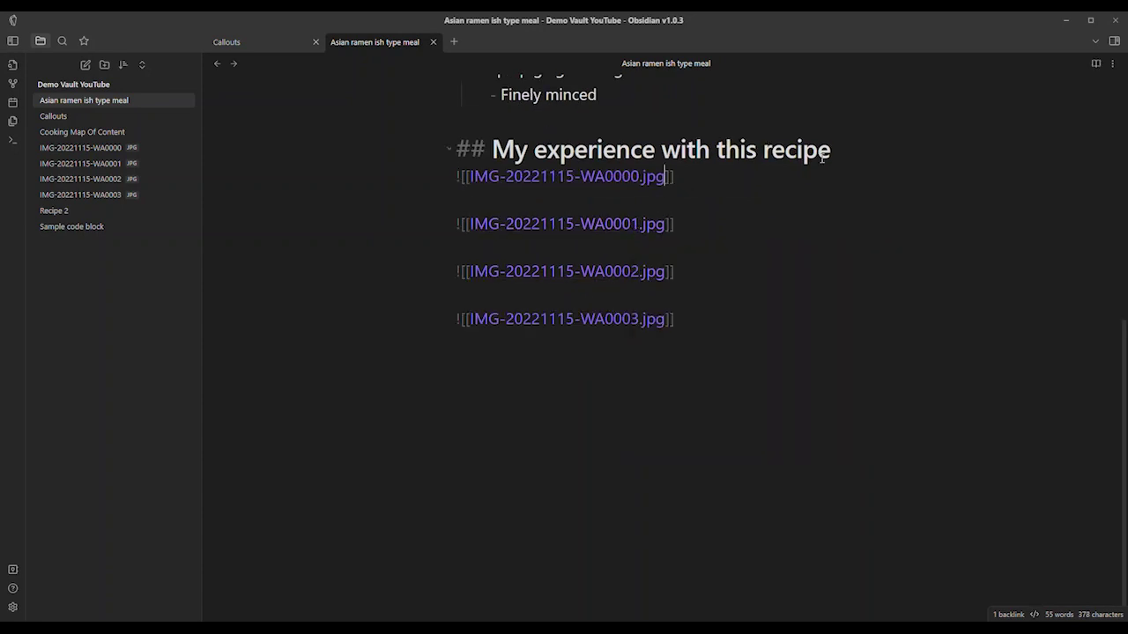
# - Set the first image's width to 100 as ![[IMG-20221115-WA0000.jpg|100]], check it in reading view, and return to editing view
pyautogui.write('|')
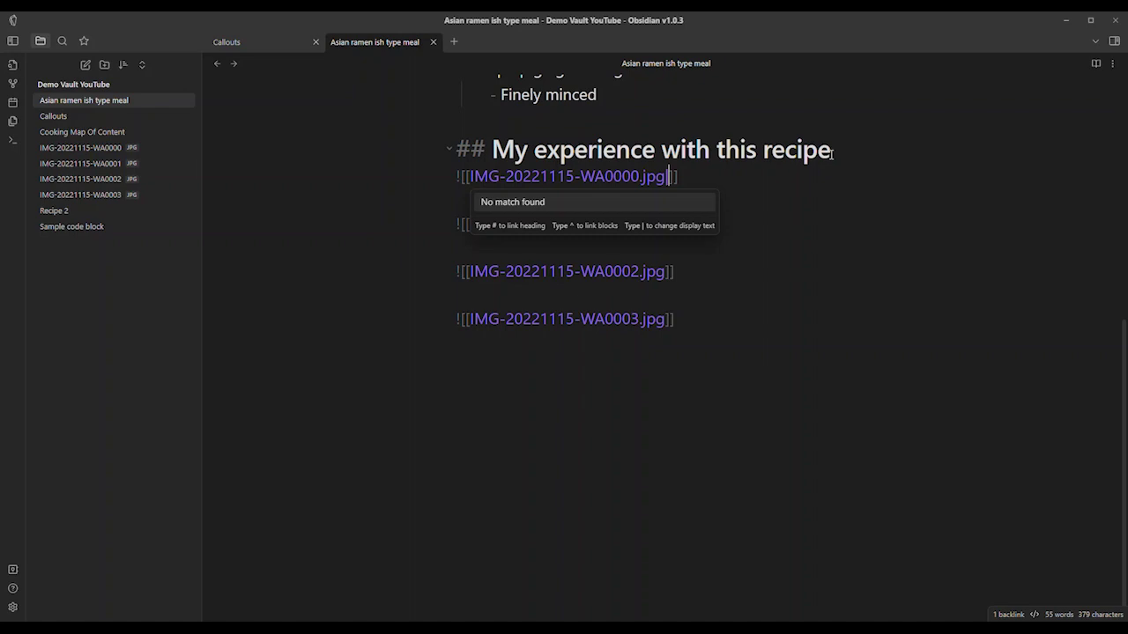
pyautogui.write('100')
pyautogui.hotkey('ctrl', 'e')
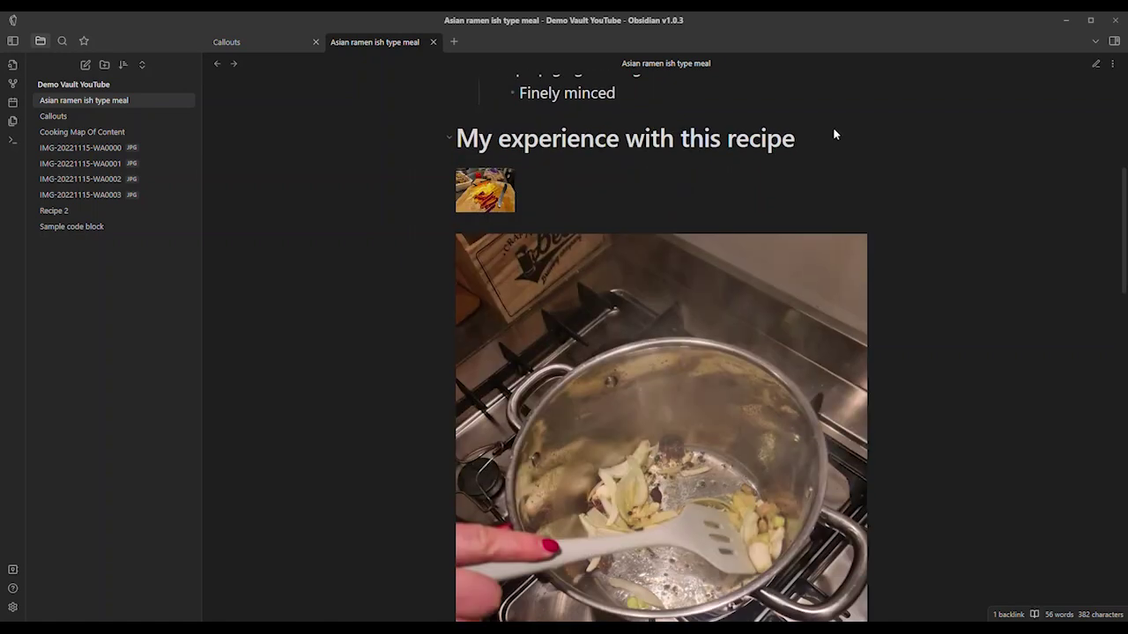
pyautogui.scroll(3, 564, 229)
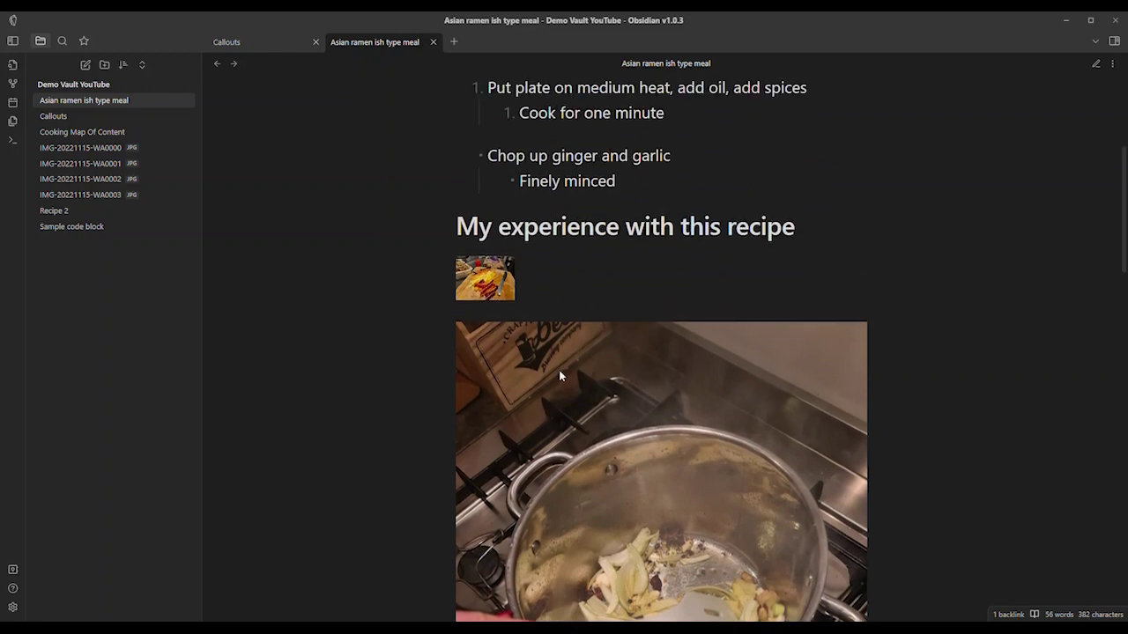
pyautogui.scroll(2, 525, 290)
pyautogui.hotkey('ctrl', 'e')
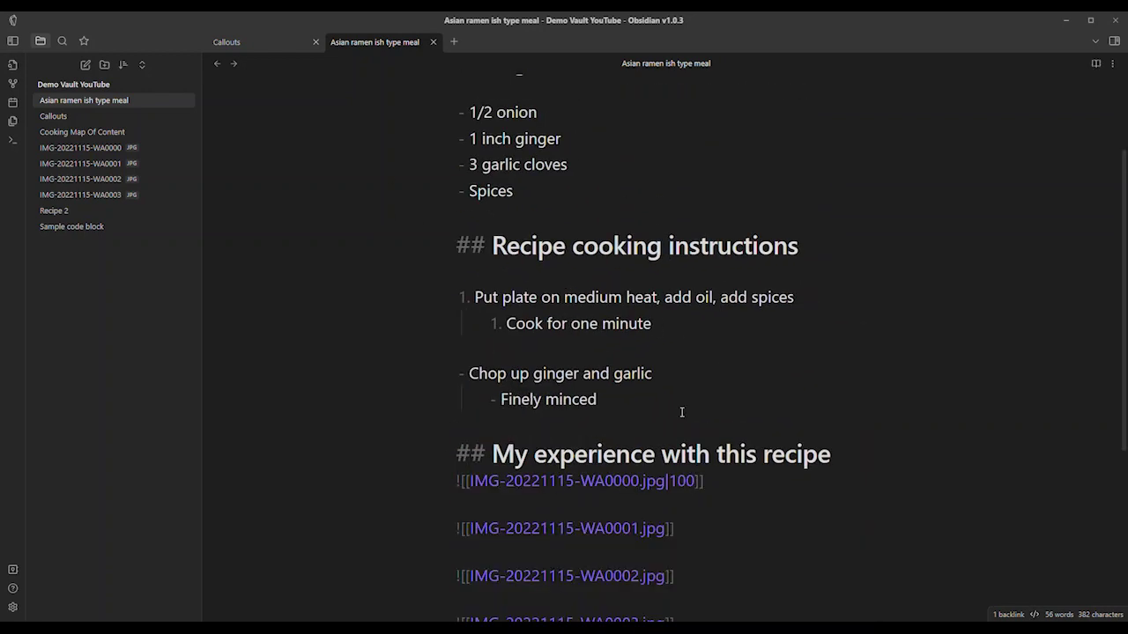
# - Set the first image's width to 1000 as ![[IMG-20221115-WA0000.jpg|1000]], check it in reading view, and return to editing view
pyautogui.write('0')
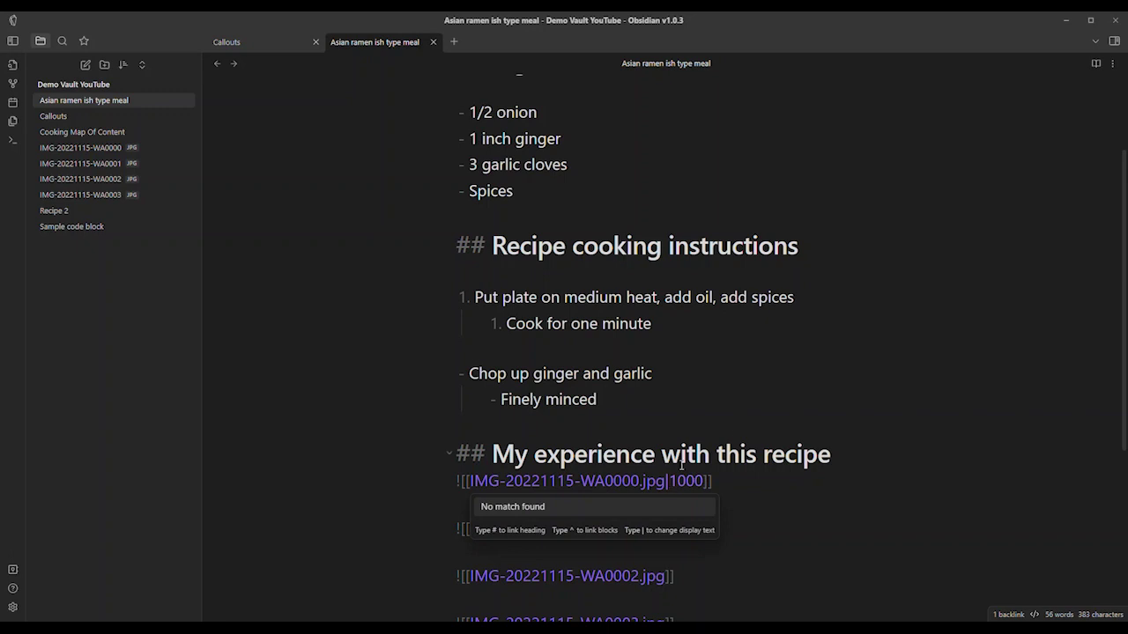
pyautogui.scroll(-2, 753, 422)
pyautogui.hotkey('ctrl', 'e')
pyautogui.scroll(-4, 752, 421)
pyautogui.scroll(1, 745, 385)
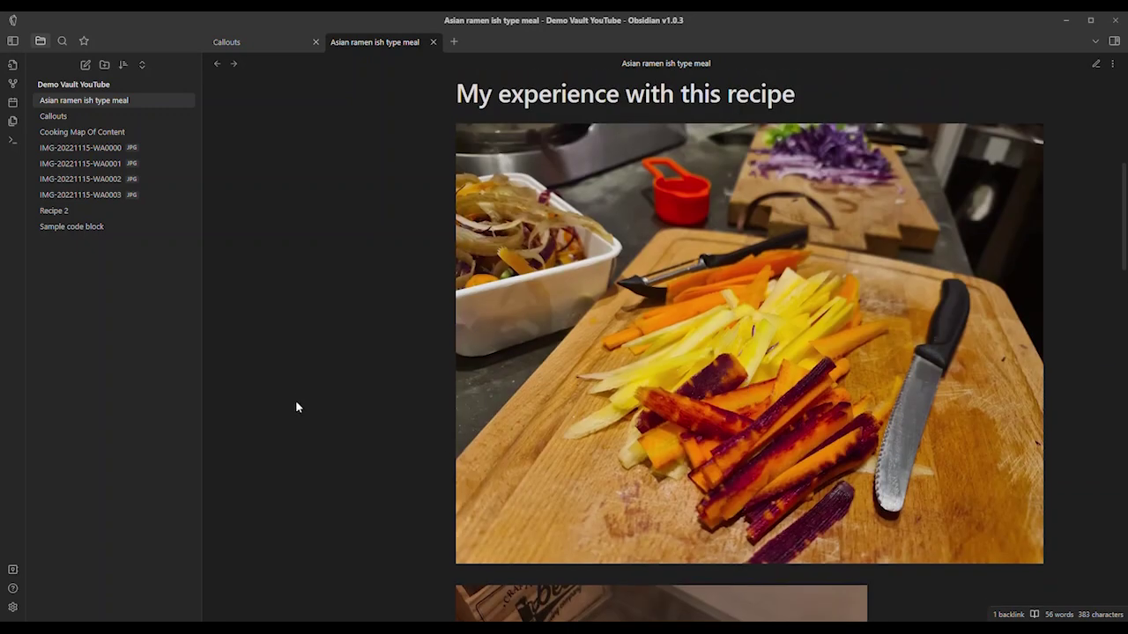
pyautogui.scroll(1, 1001, 333)
pyautogui.scroll(-2, 922, 333)
pyautogui.scroll(-4, 922, 333)
pyautogui.scroll(5, 925, 335)
pyautogui.hotkey('ctrl', 'e')
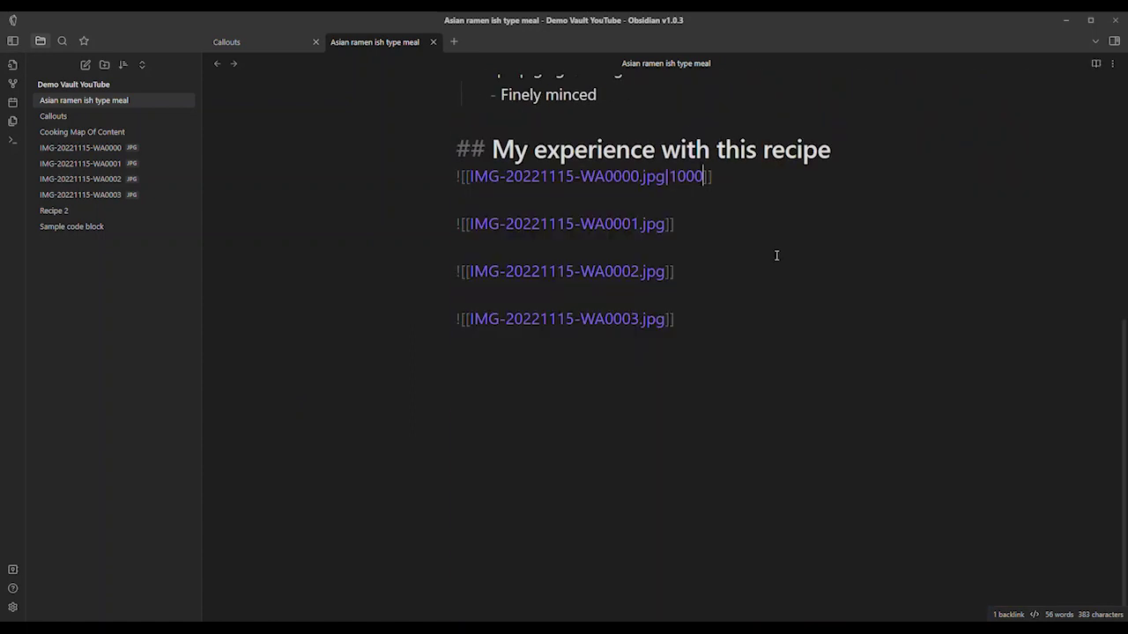
# - Set the first image's width to 550, check it in reading view, and return to editing view
pyautogui.moveTo(705, 177); pyautogui.dragTo(674, 179)
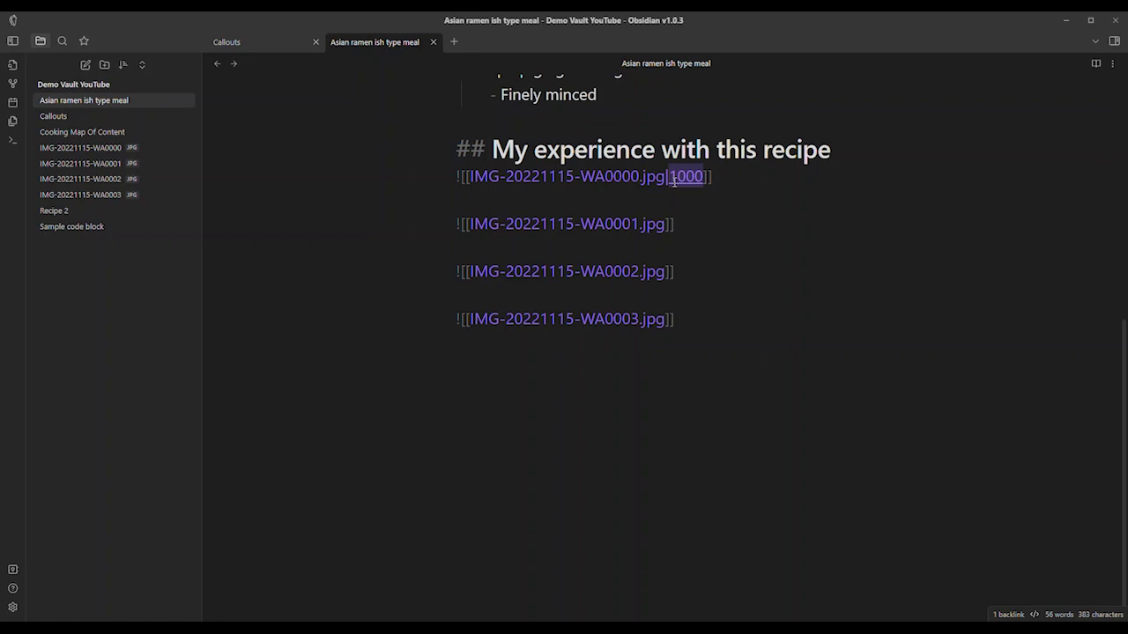
pyautogui.write('55')
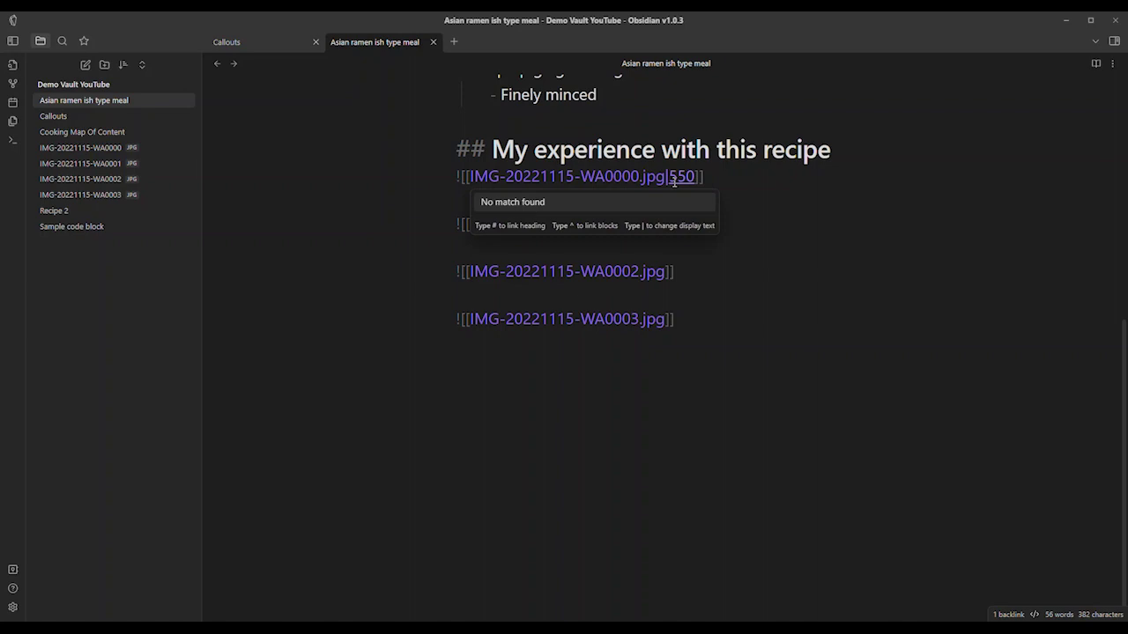
pyautogui.hotkey('ctrl', 'e')
pyautogui.scroll(-2, 690, 280)
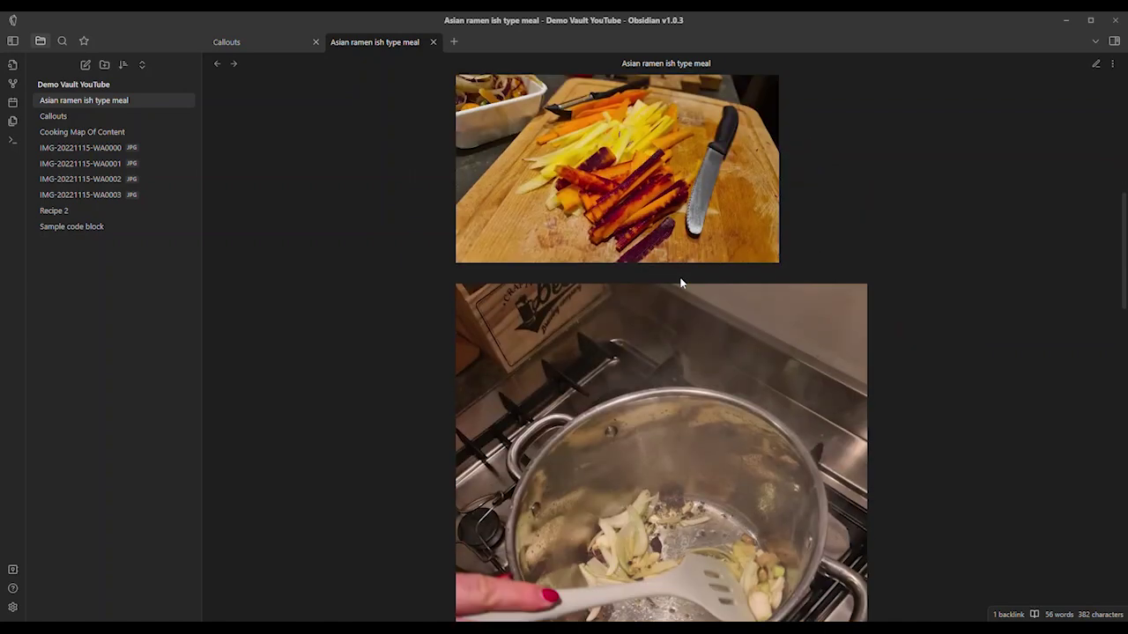
pyautogui.scroll(3, 679, 282)
pyautogui.scroll(3, 573, 348)
pyautogui.scroll(-3, 587, 350)
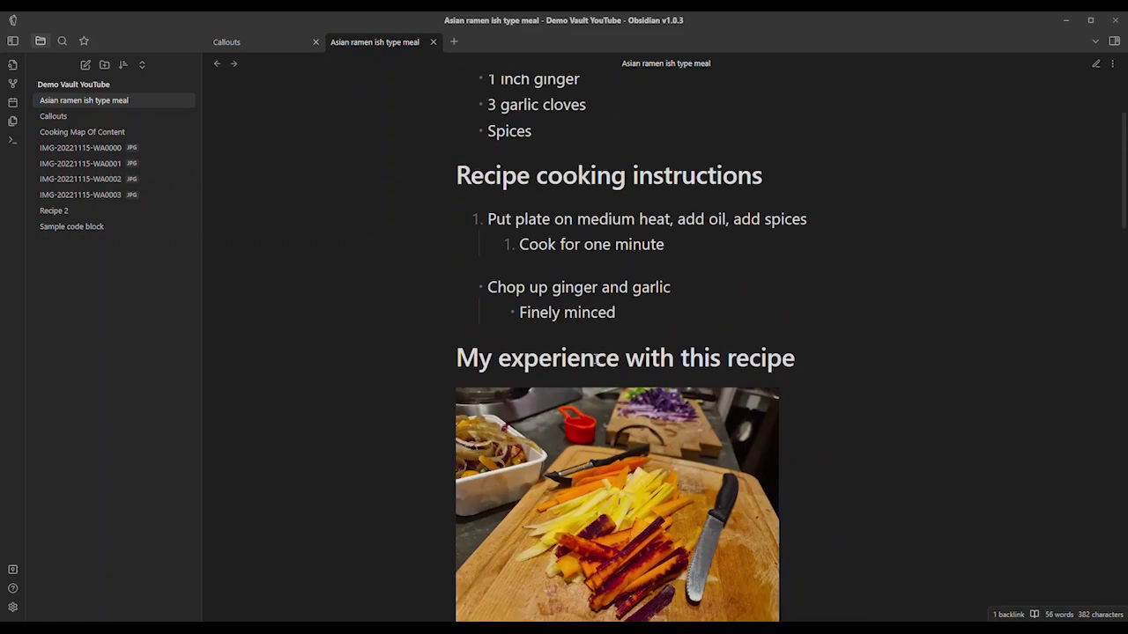
pyautogui.hotkey('ctrl', 'e')
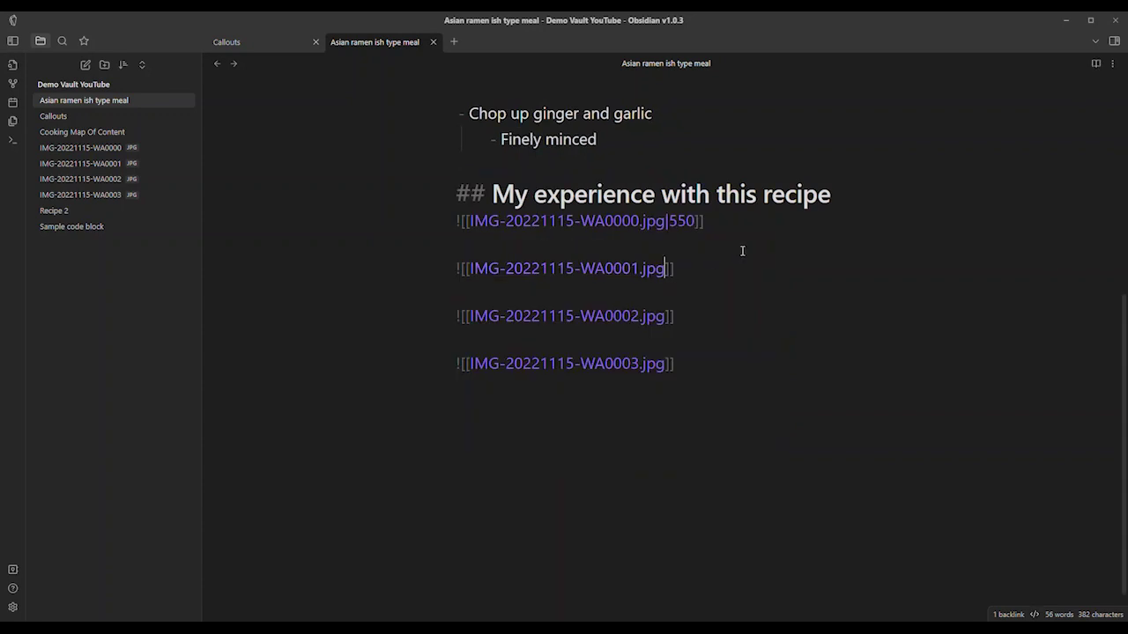
# - Set the width of the IMG-20221115-WA0001.jpg embed to 400 and of the IMG-20221115-WA0002.jpg embed to 300
pyautogui.write('|400')
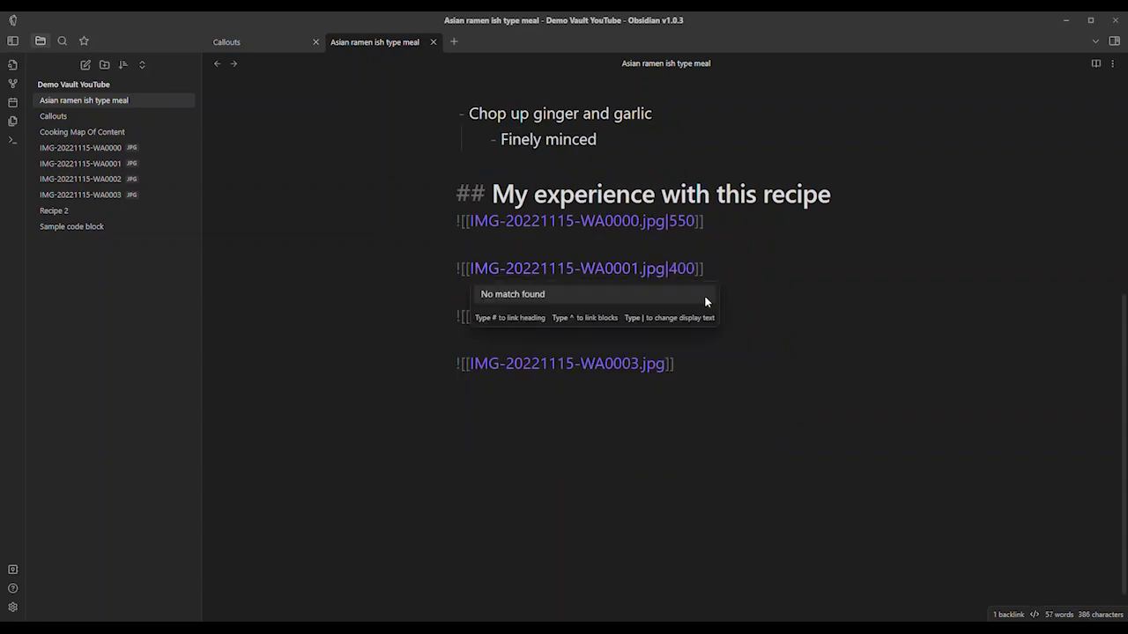
pyautogui.click(670, 315)
pyautogui.write('|300')
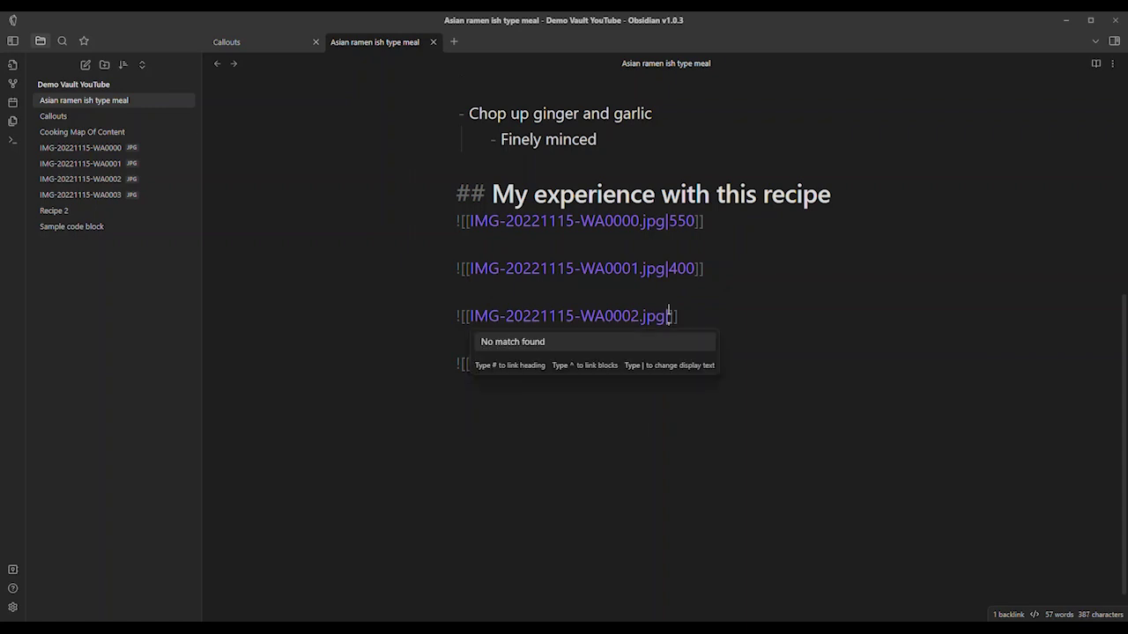
pyautogui.click(780, 318)
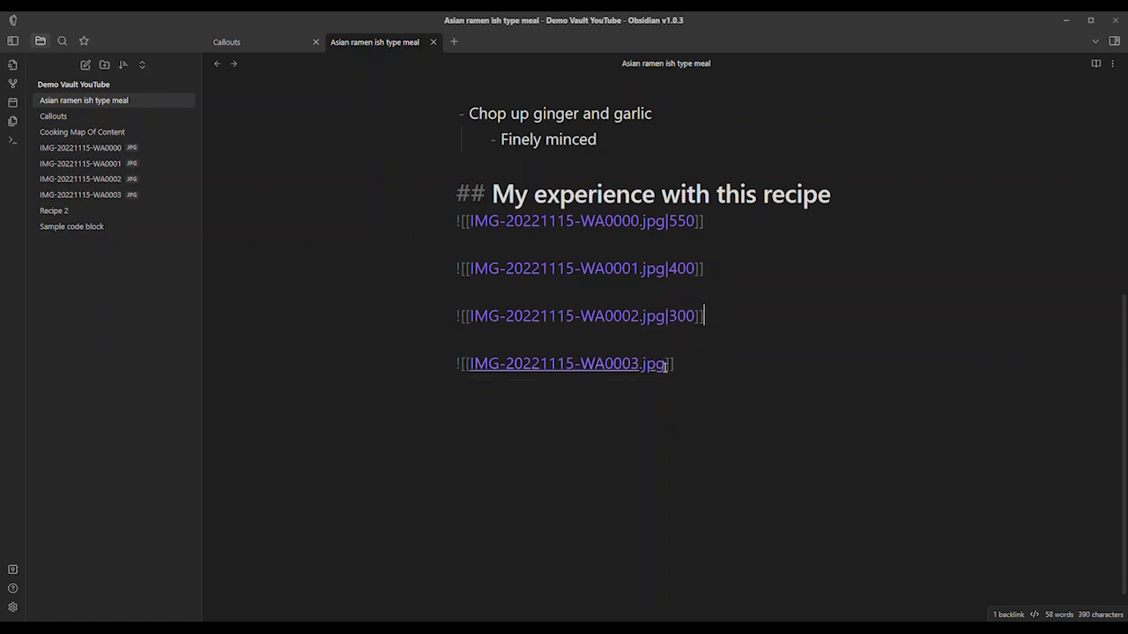
# - Set the width of the fourth image embed to 200 as ![[IMG-20221115-WA0003.jpg|200]]
pyautogui.click(706, 350)
pyautogui.write('200')
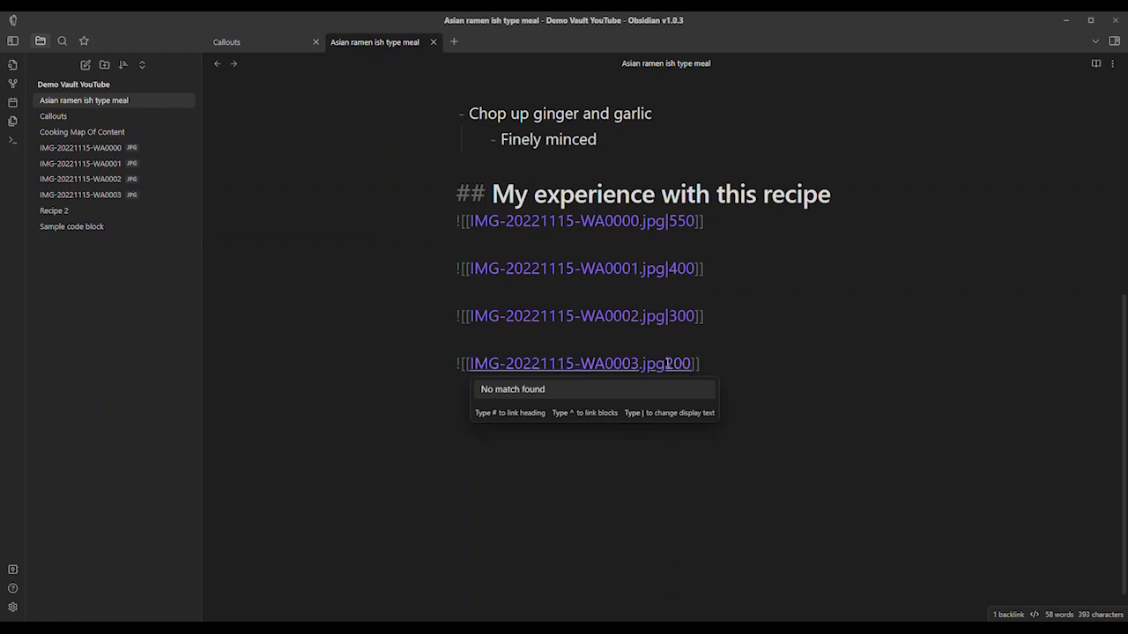
pyautogui.click(748, 367)
pyautogui.press('Left')
pyautogui.press('Left')
pyautogui.press('Left')
pyautogui.press('Left')
pyautogui.press('Left')
pyautogui.write('|')
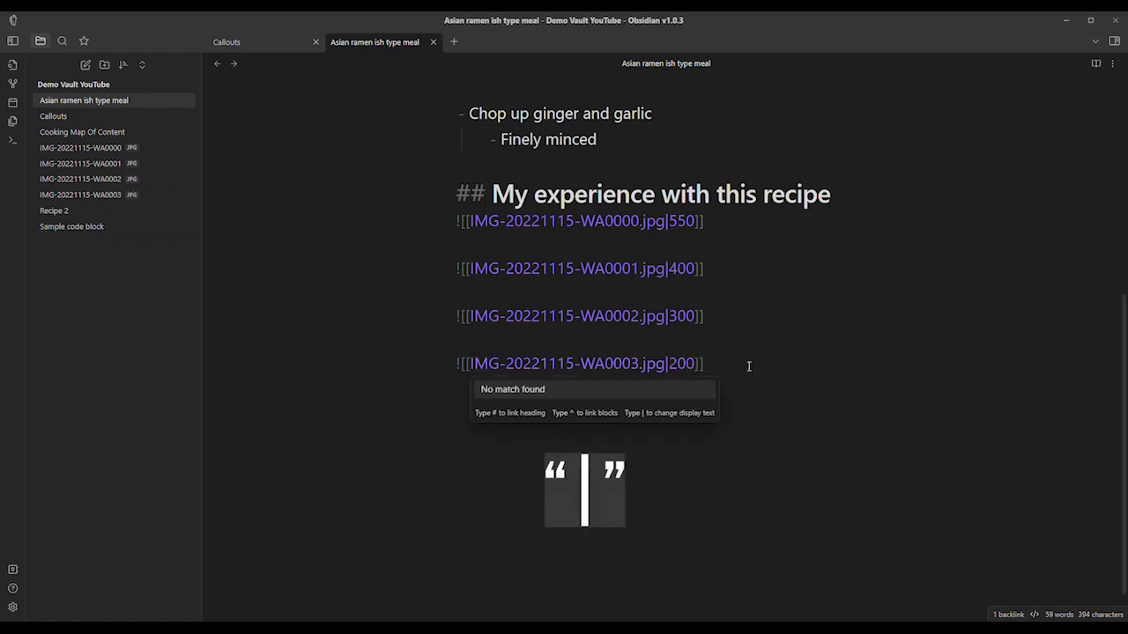
# - Examine the resized images in the recipe note in reading view, and return to editing view
pyautogui.hotkey('ctrl', 'e')
pyautogui.scroll(-10, 775, 291)
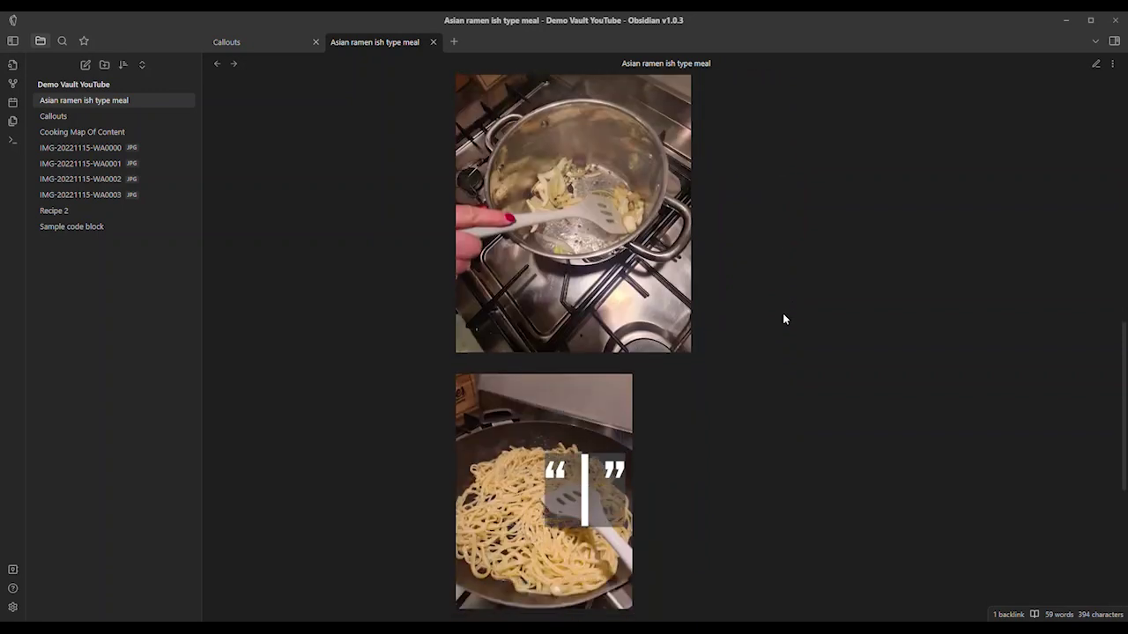
pyautogui.scroll(10, 593, 349)
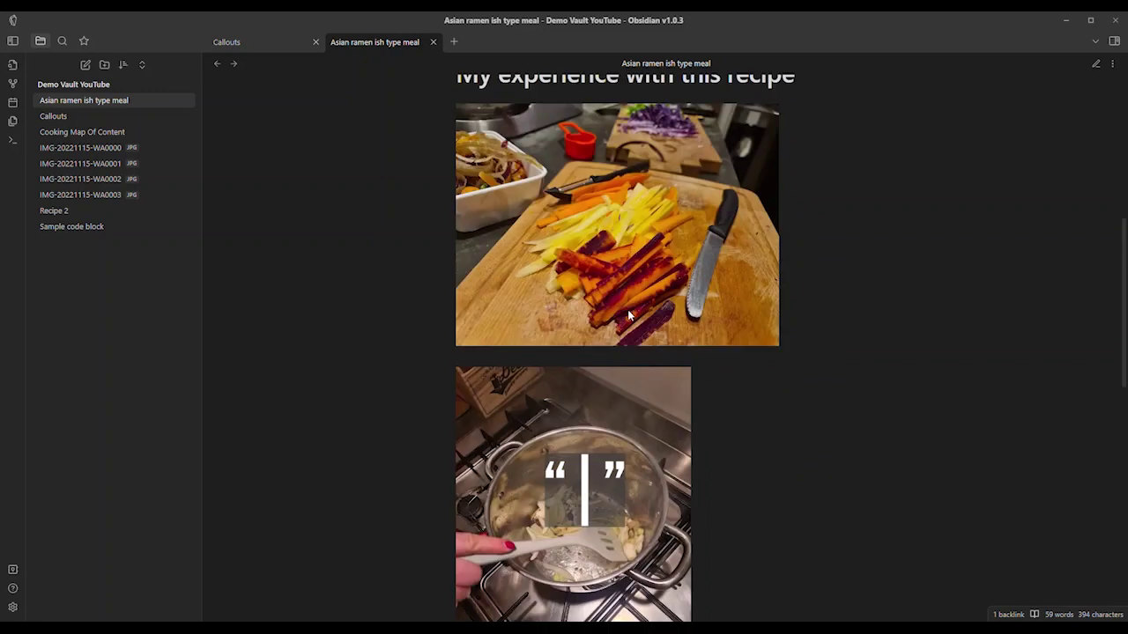
pyautogui.scroll(-5, 657, 331)
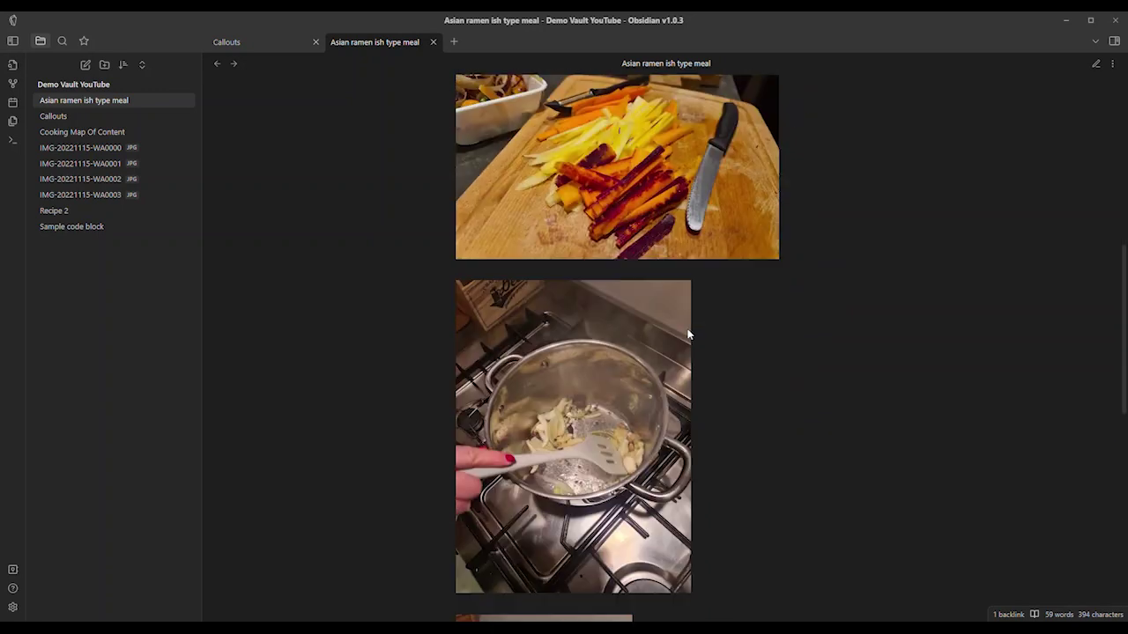
pyautogui.scroll(5, 690, 340)
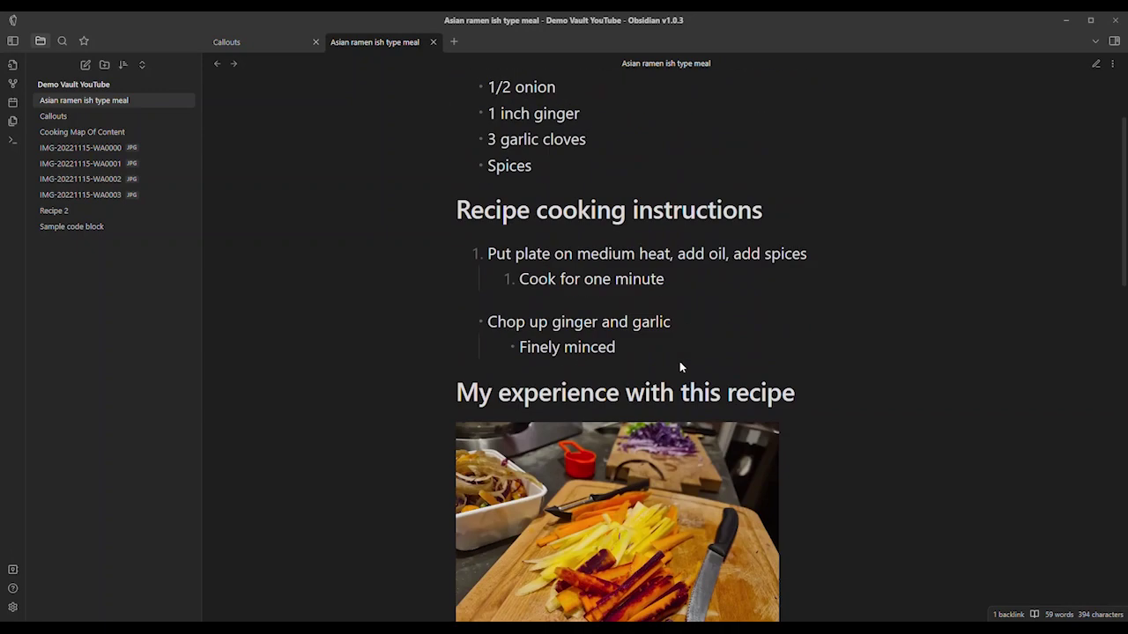
pyautogui.scroll(3, 678, 361)
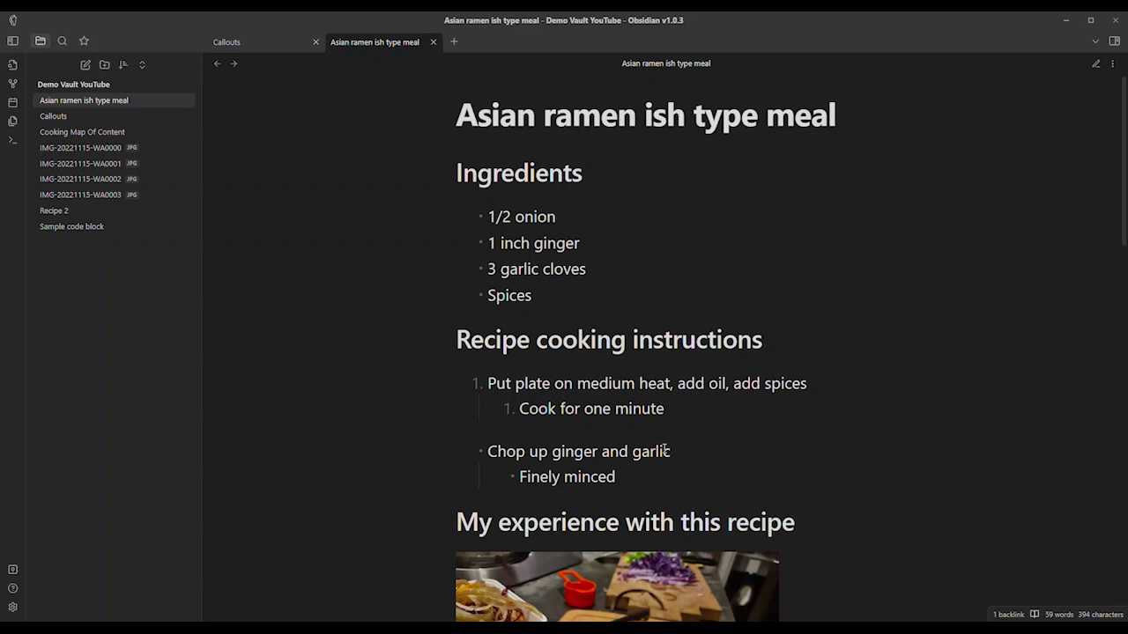
pyautogui.hotkey('ctrl', 'e')
pyautogui.scroll(-2, 661, 493)
pyautogui.scroll(2, 666, 499)
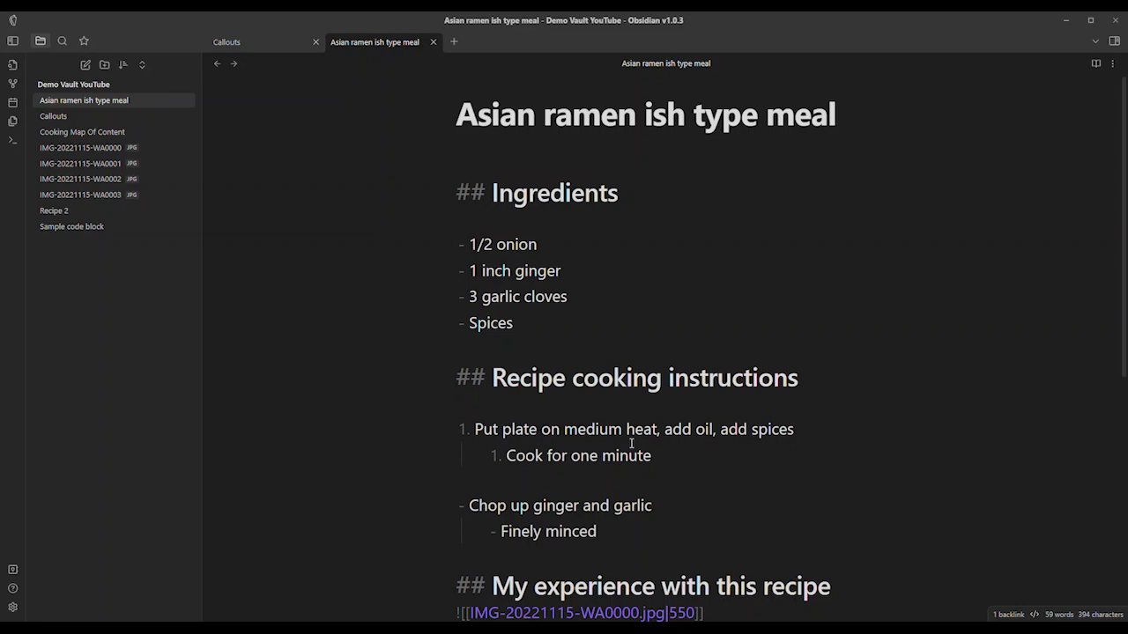
pyautogui.moveTo(495, 379); pyautogui.dragTo(807, 381)
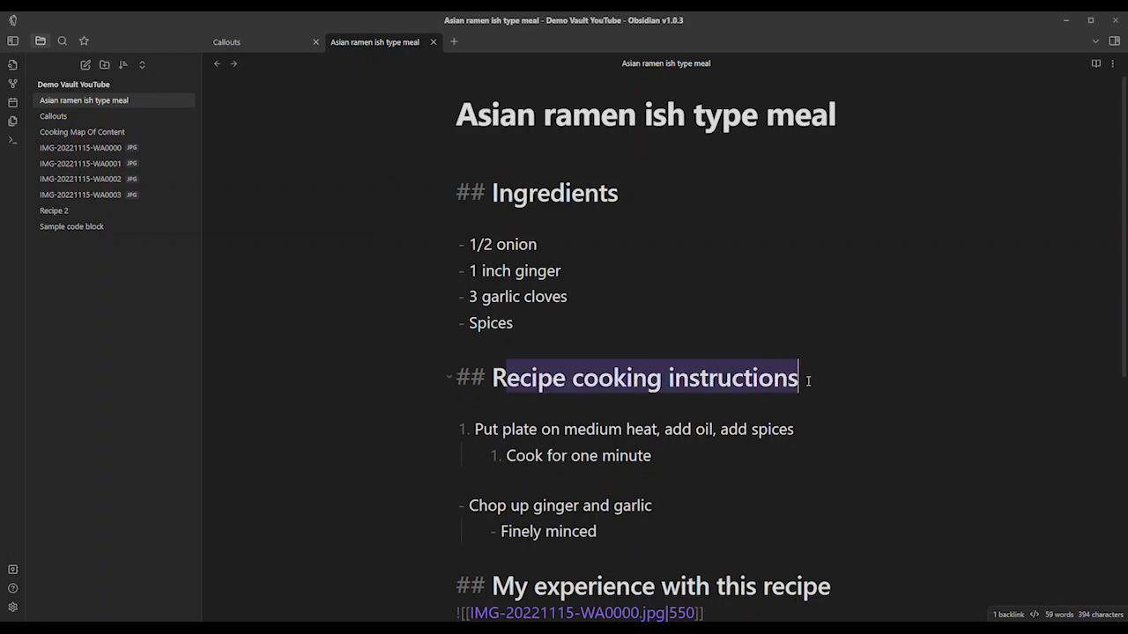
pyautogui.scroll(-3, 685, 503)
pyautogui.moveTo(443, 297); pyautogui.dragTo(715, 297)
pyautogui.scroll(3, 793, 322)
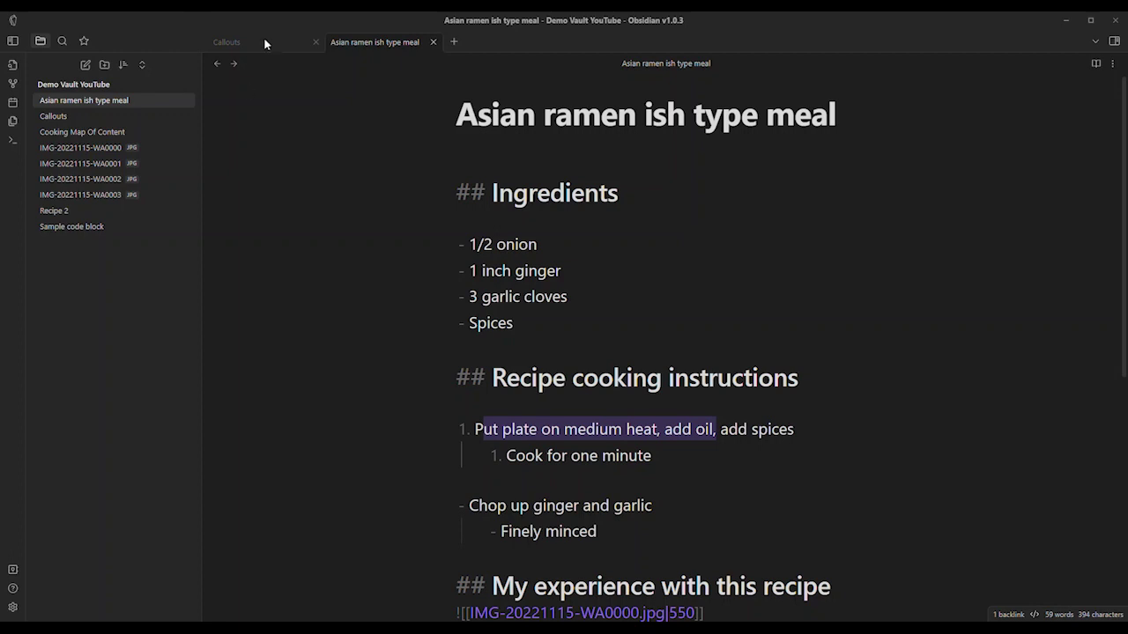
pyautogui.click(478, 114)
pyautogui.click(842, 116)
pyautogui.hotkey('ctrl', 'z')
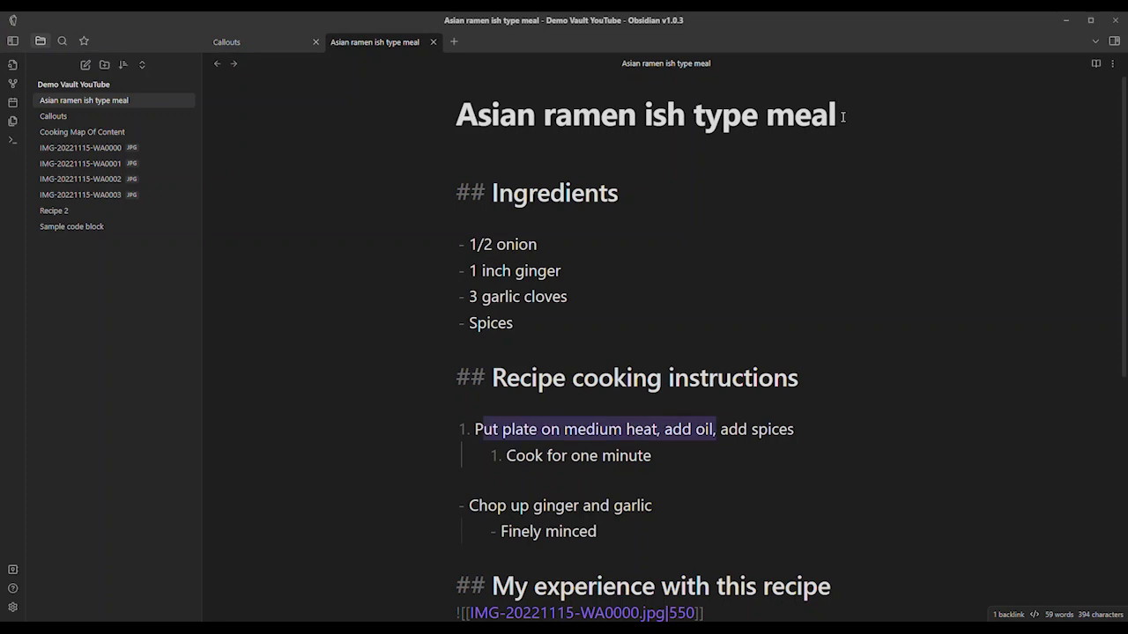
# - Insert three blank lines above the Ingredients heading in the recipe note
pyautogui.click(596, 176)
pyautogui.press('Return')
pyautogui.press('Return')
pyautogui.press('Return')
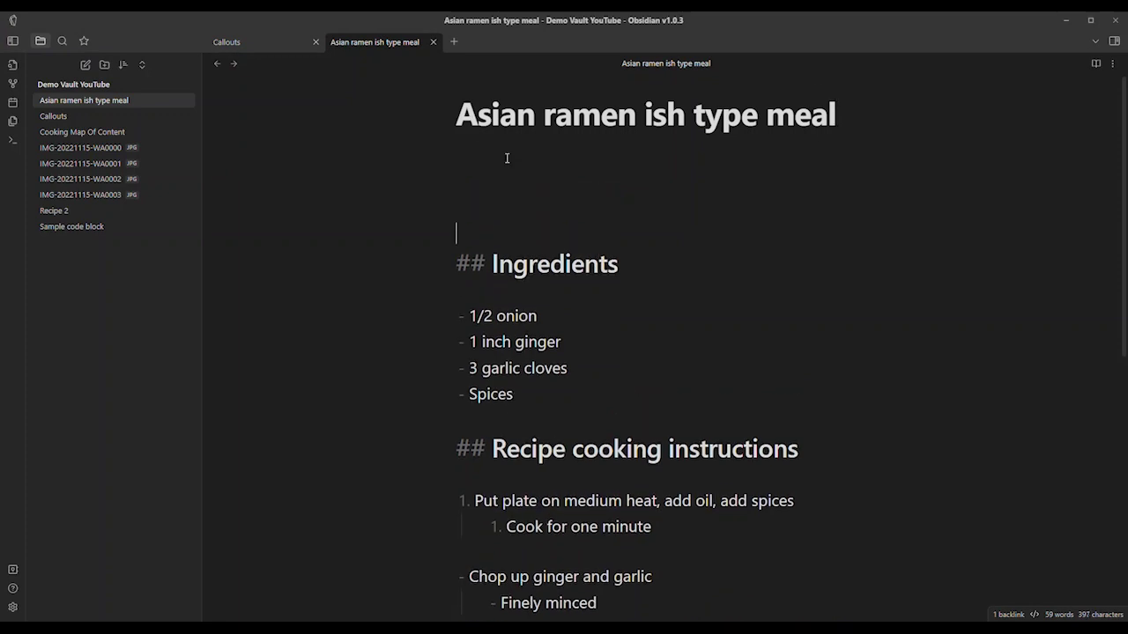
# - Add an empty YAML metadata block at the start of the note, with a blank line between two --- lines
pyautogui.click(456, 151)
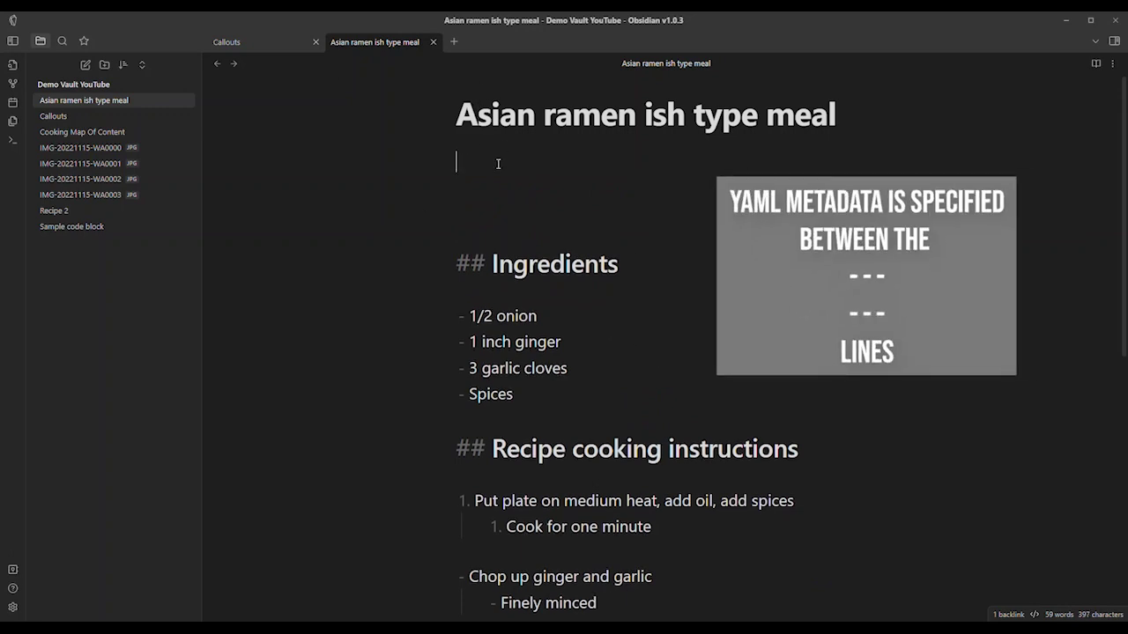
pyautogui.write('---')
pyautogui.press('Return')
pyautogui.press('Return')
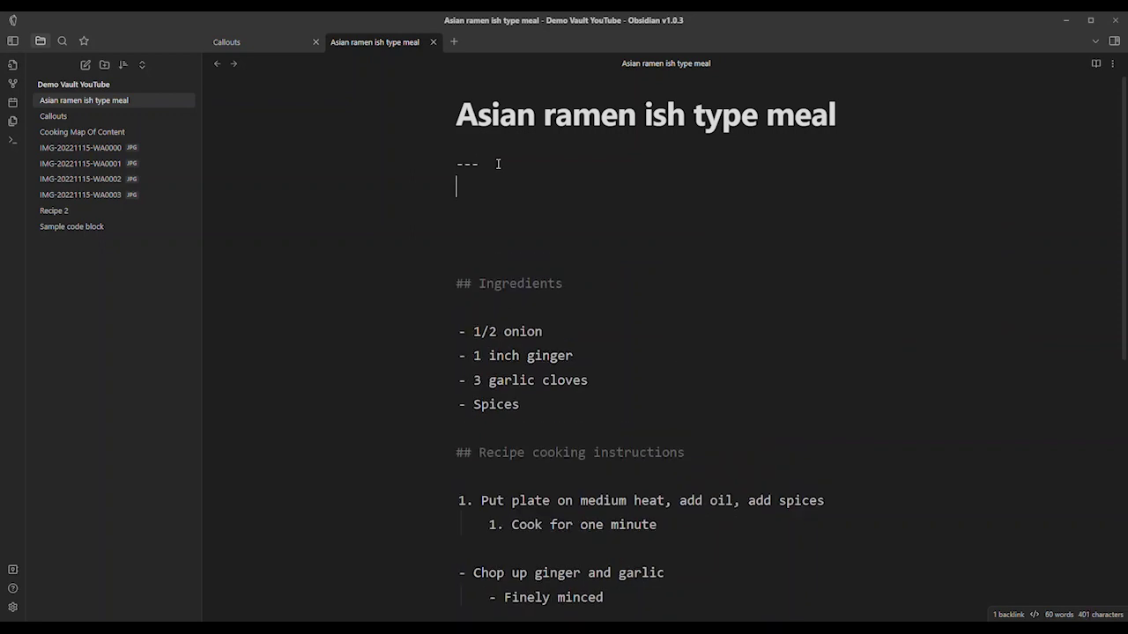
pyautogui.write('---')
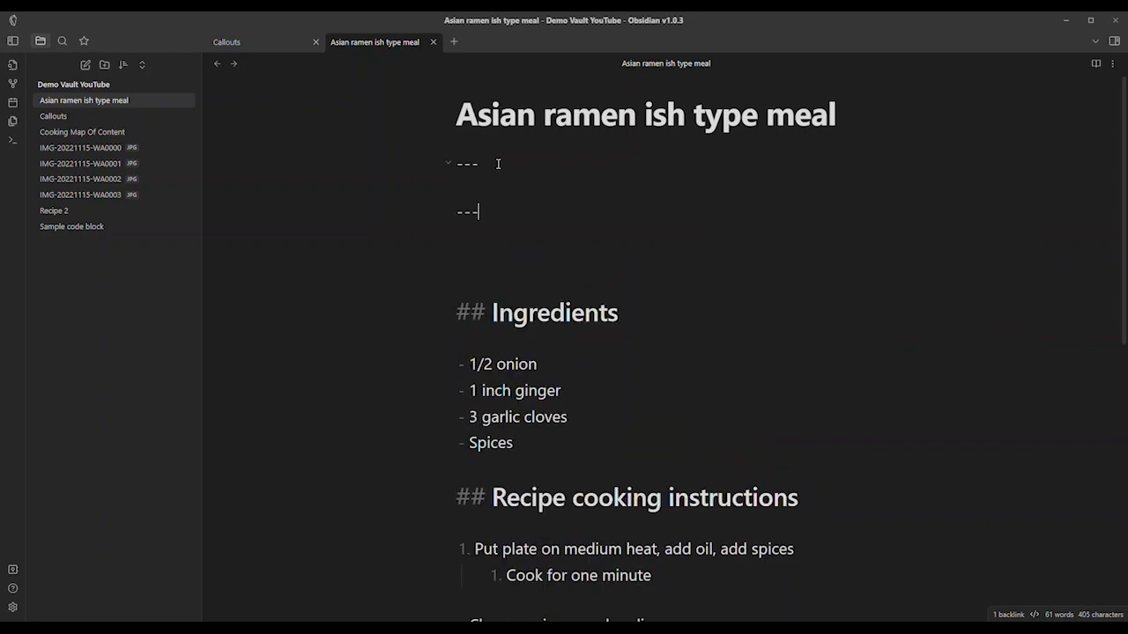
pyautogui.click(463, 174)
pyautogui.moveTo(487, 211); pyautogui.dragTo(452, 165)
pyautogui.click(478, 188)
# - Browse the community plugins, search for "Datav", and open the Dataview plugin's details
pyautogui.click(11, 607)
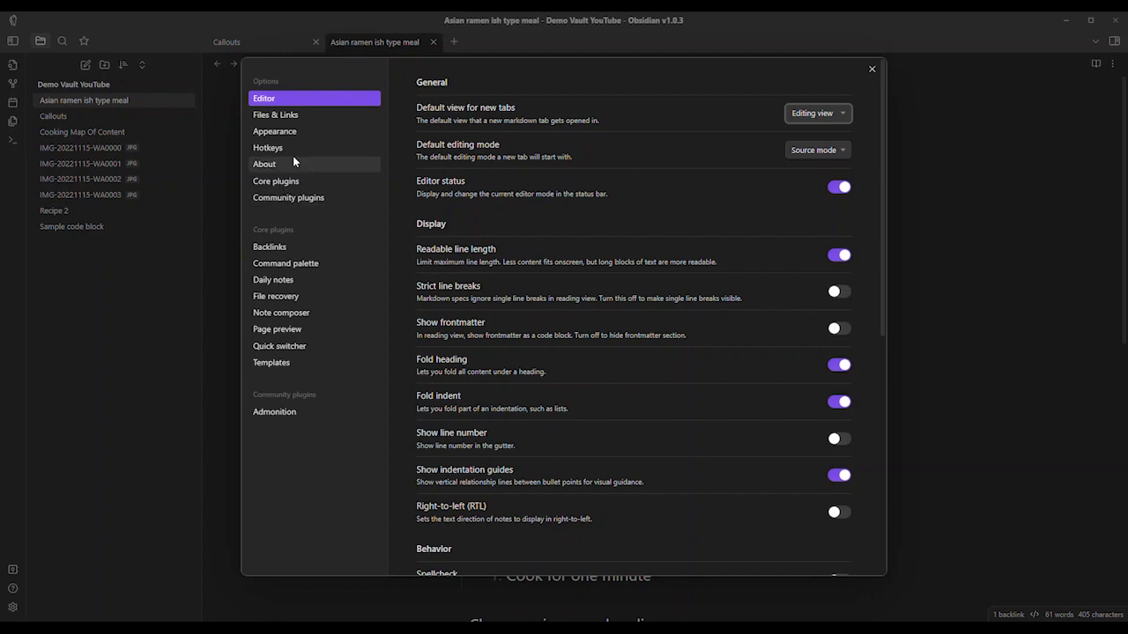
pyautogui.click(317, 200)
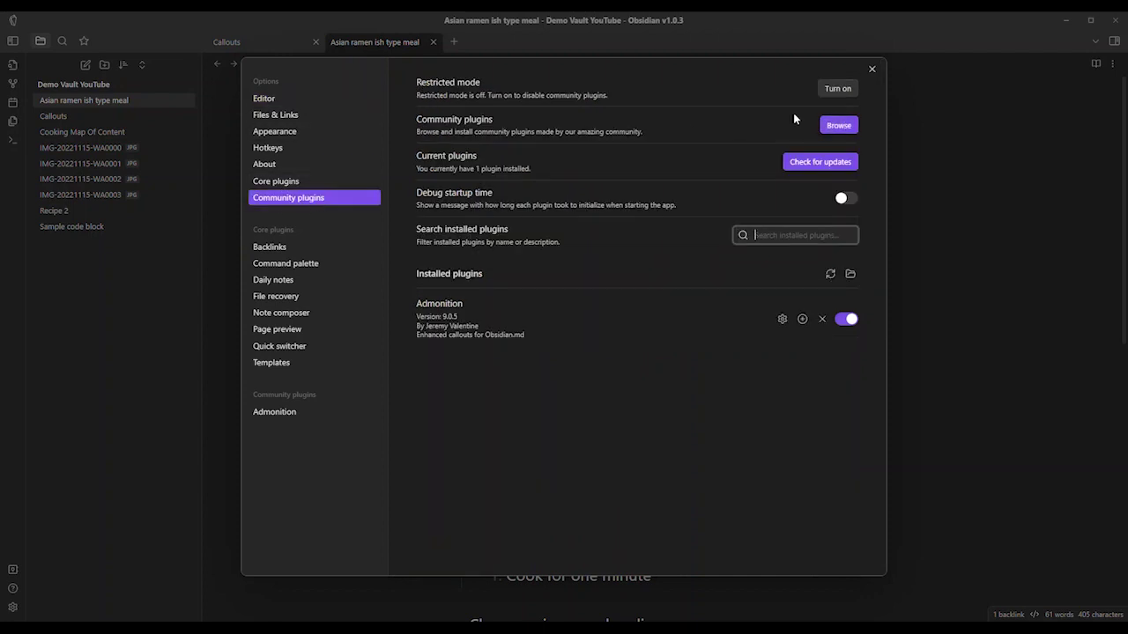
pyautogui.click(839, 125)
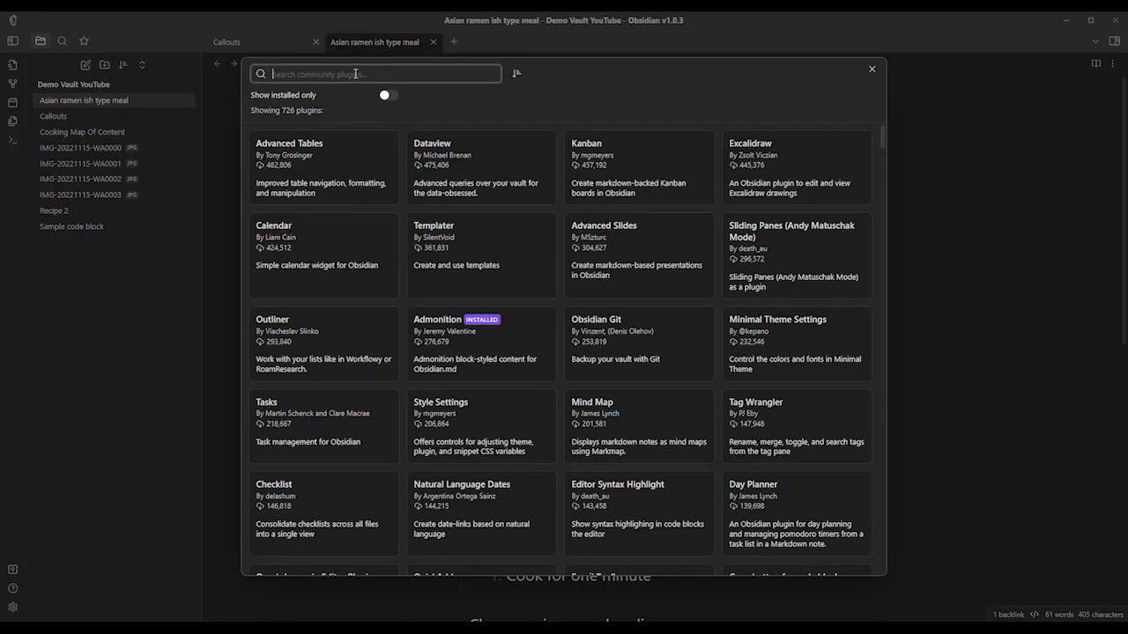
pyautogui.write('Data')
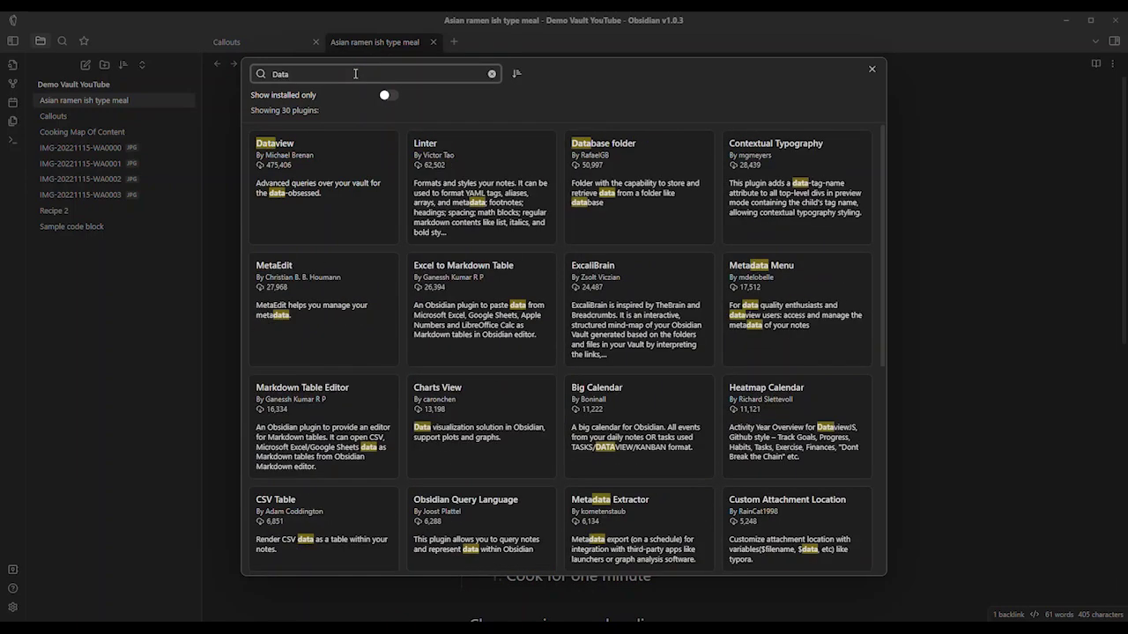
pyautogui.write('v')
pyautogui.click(318, 171)
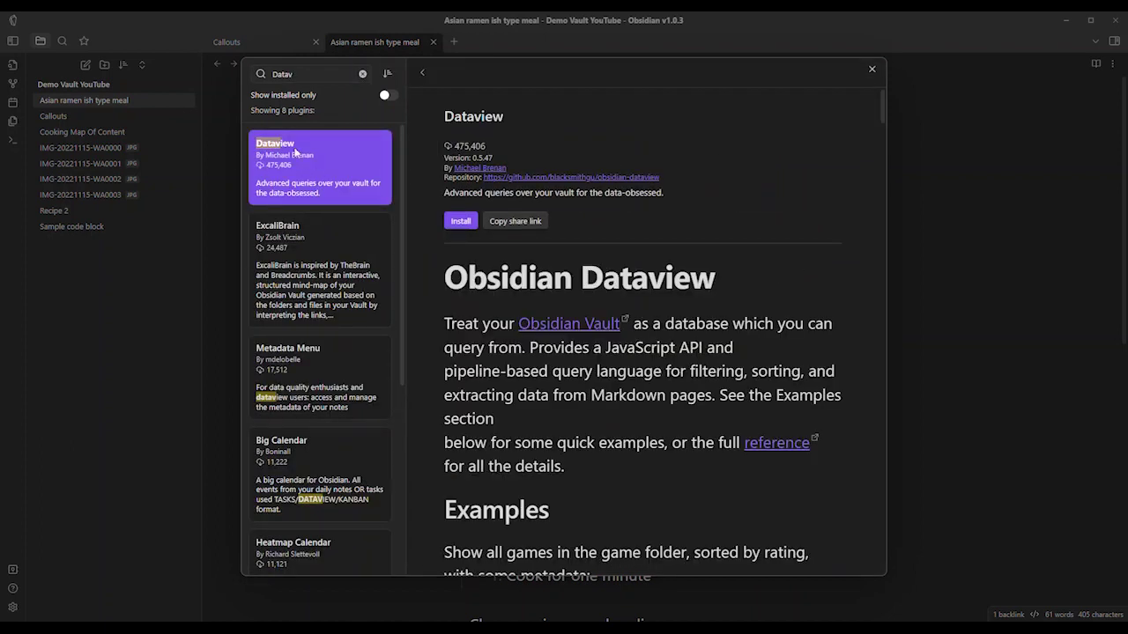
# - Install and enable the Dataview plugin, and return to the recipe note
pyautogui.click(465, 226)
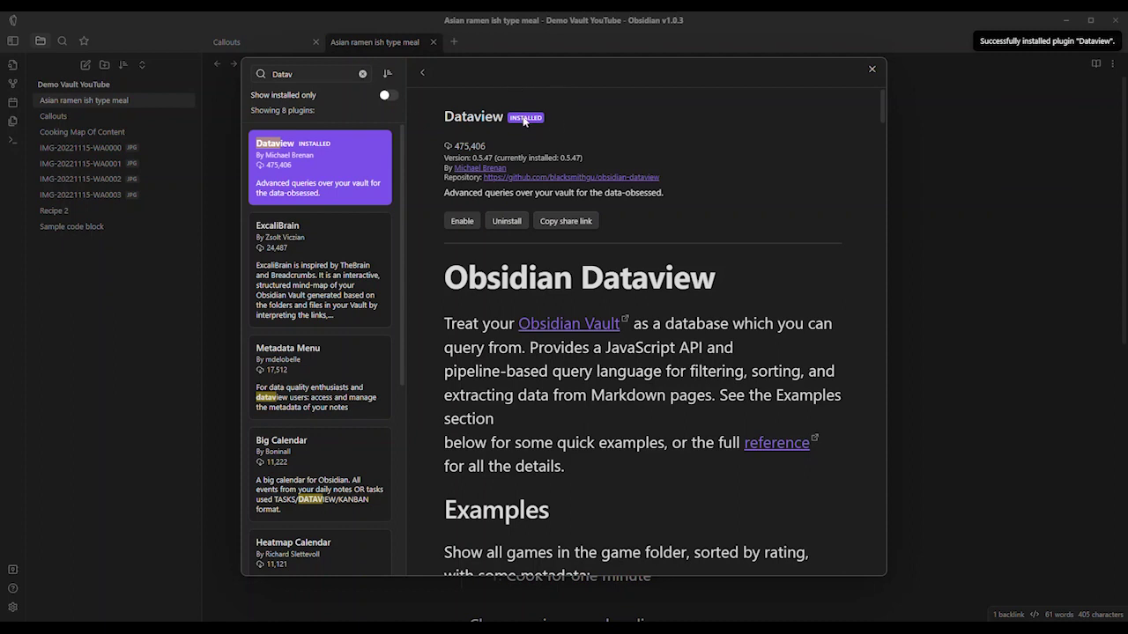
pyautogui.click(463, 221)
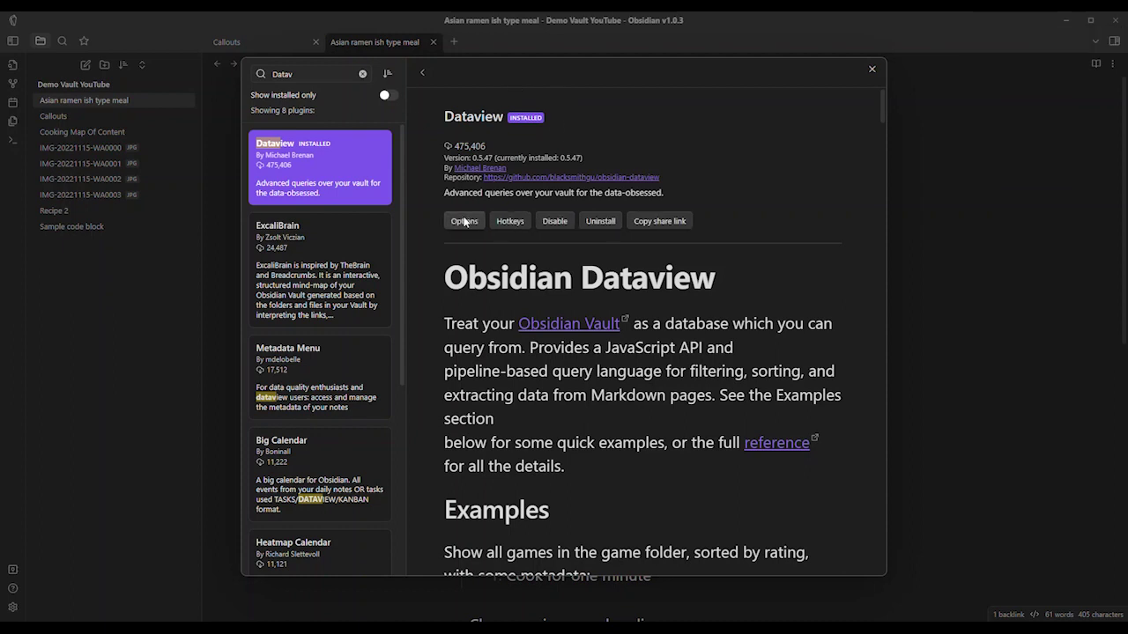
pyautogui.click(872, 69)
pyautogui.click(872, 70)
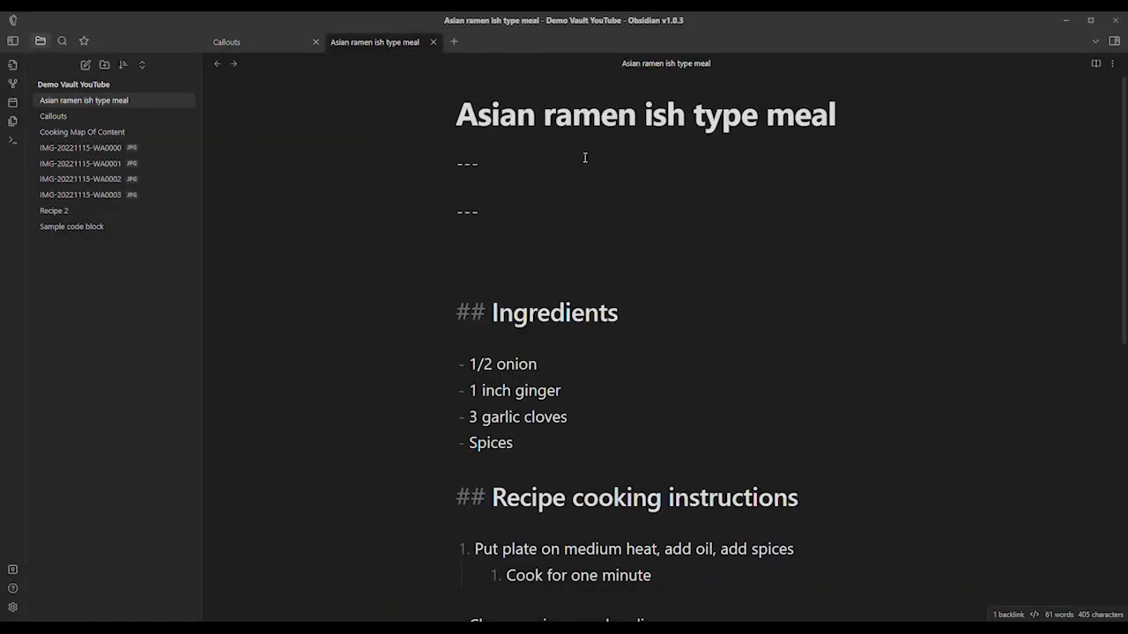
# - Add the field "type: food/recipe" on the blank line inside the recipe note's YAML block
pyautogui.moveTo(505, 201); pyautogui.dragTo(431, 156)
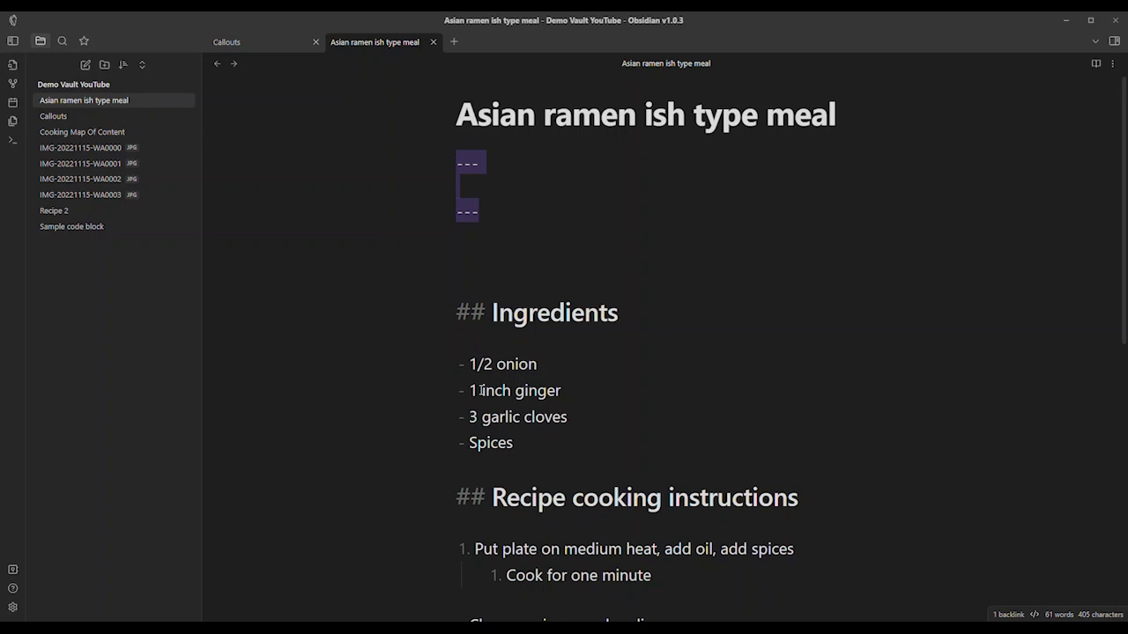
pyautogui.click(482, 191)
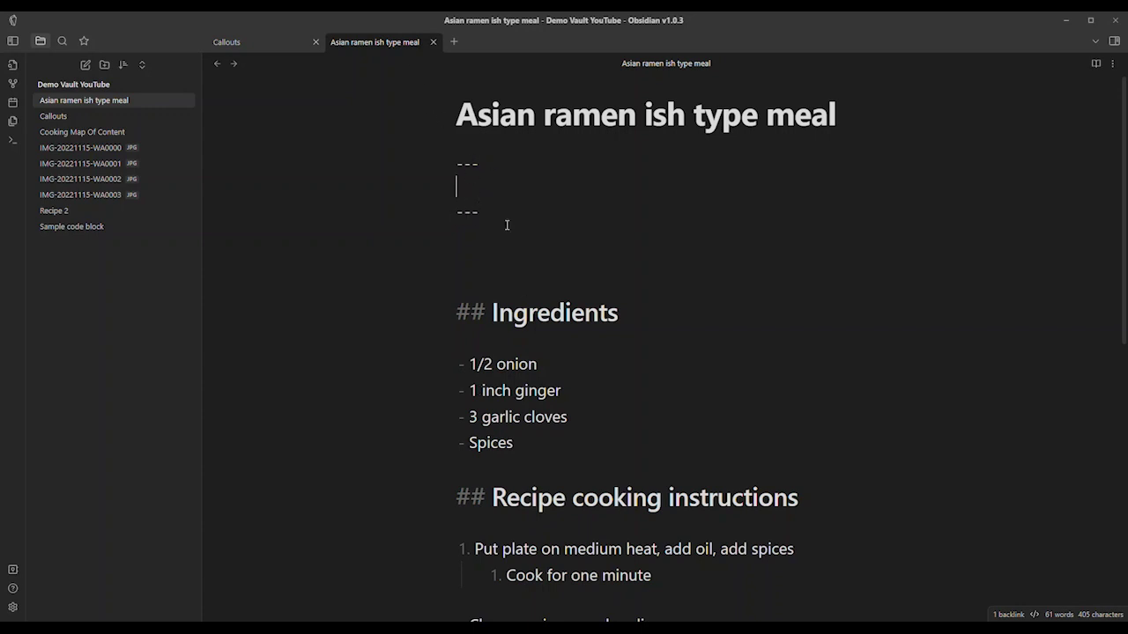
pyautogui.doubleClick(451, 165)
pyautogui.doubleClick(460, 205)
pyautogui.moveTo(460, 208); pyautogui.dragTo(455, 161)
pyautogui.click(471, 186)
pyautogui.write('type:')
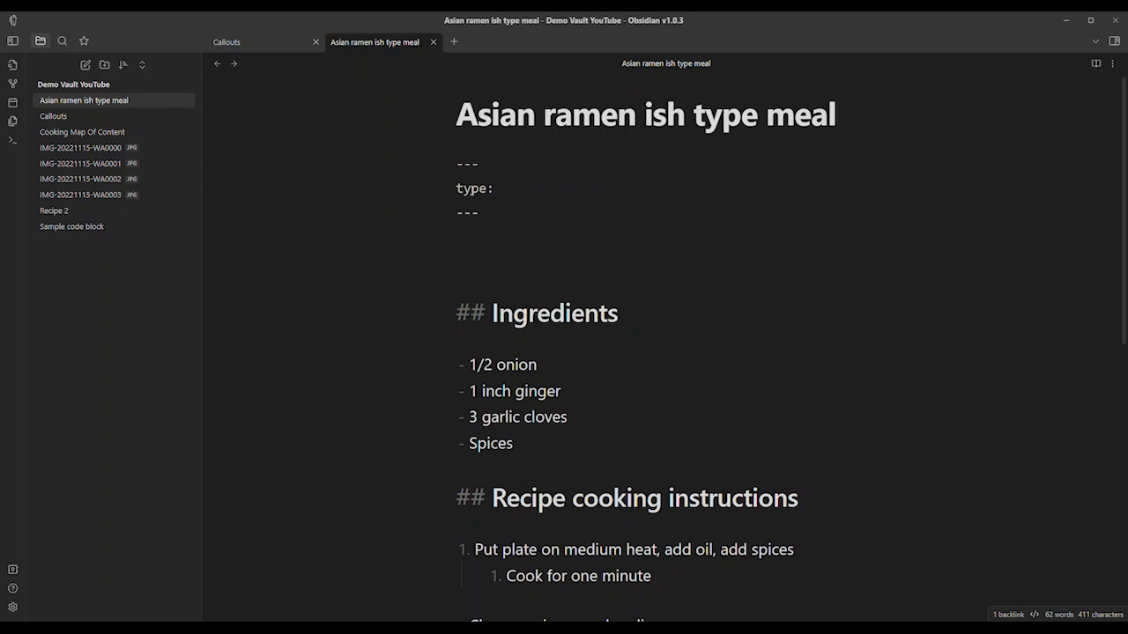
pyautogui.write('food/recipe')
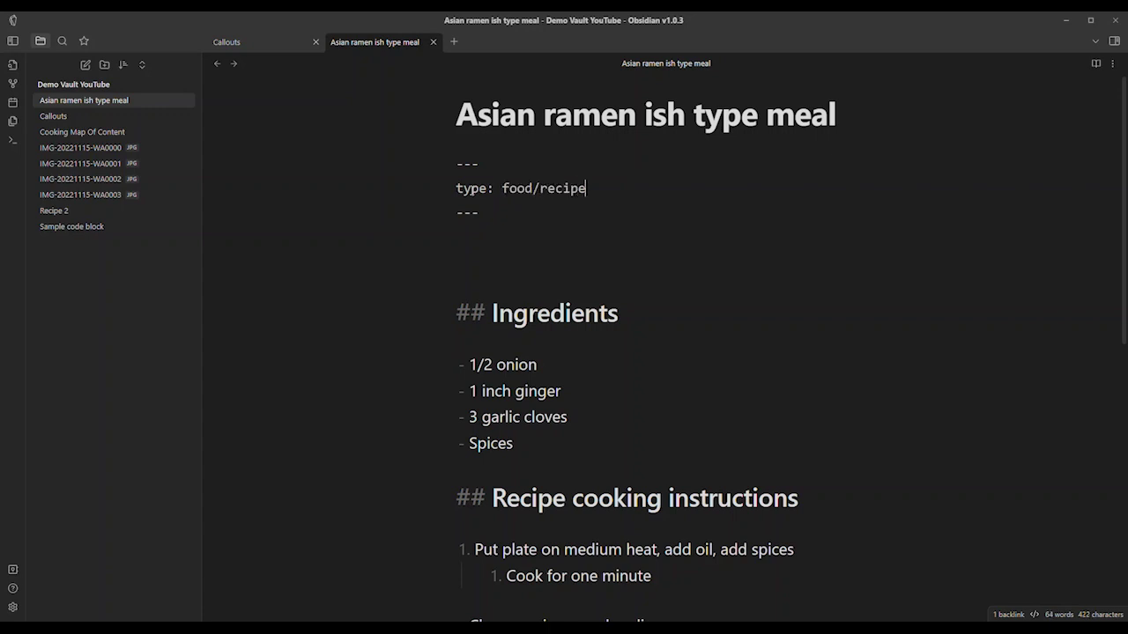
# - Add a tags field with the values "vegeterian, asian" below the type field in the YAML block
pyautogui.press('Return')
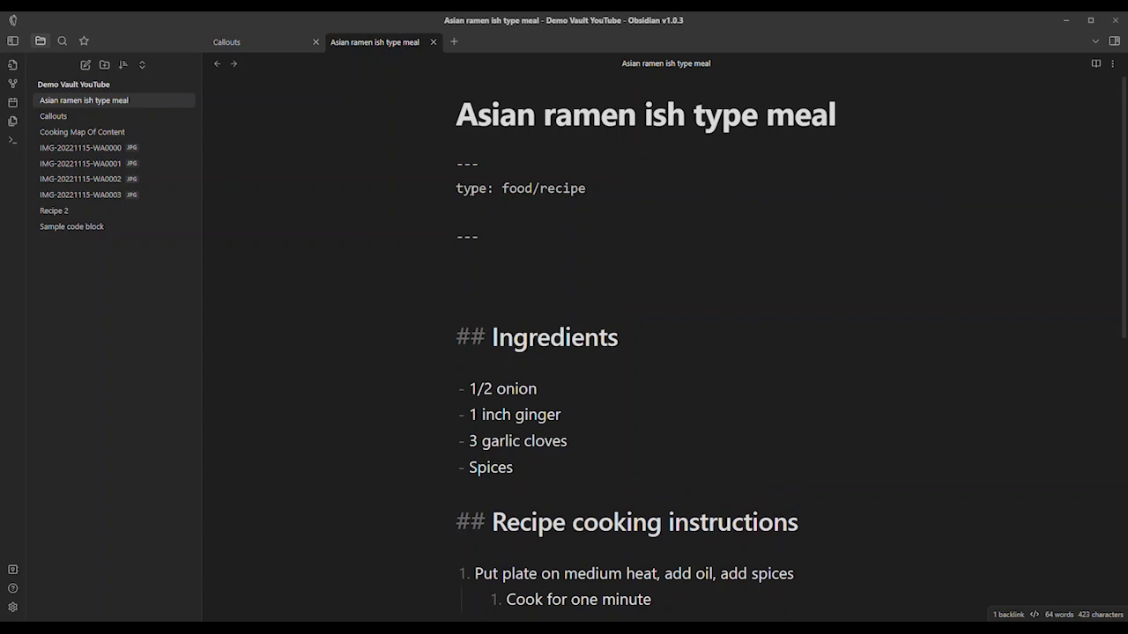
pyautogui.write('tags')
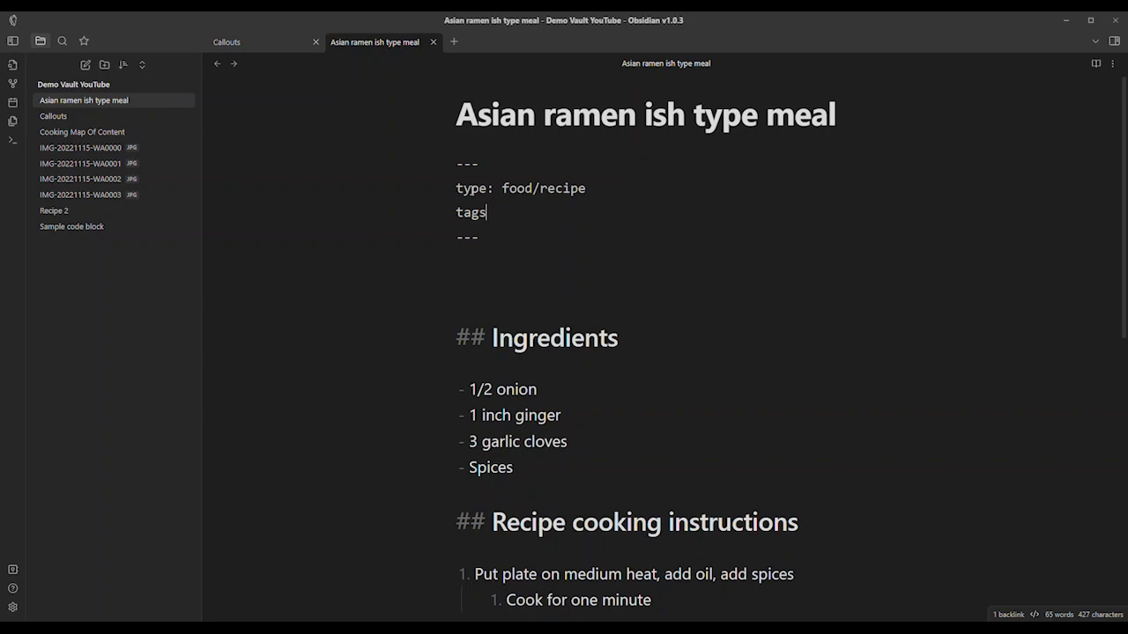
pyautogui.write(': vegeterian, lenti')
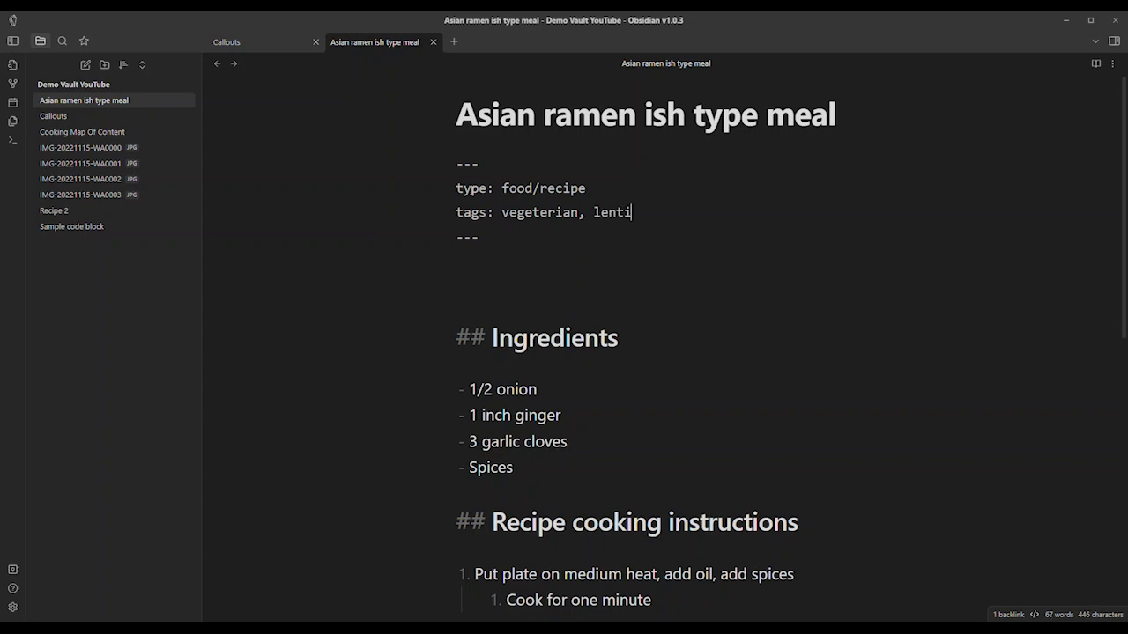
pyautogui.press('BackSpace')
pyautogui.press('BackSpace')
pyautogui.press('BackSpace')
pyautogui.press('BackSpace')
pyautogui.press('BackSpace')
pyautogui.write('asian')
# - Add the field "cooking-time: 120 minutes" below the tags in the YAML block
pyautogui.press('Return')
pyautogui.write('cooking')
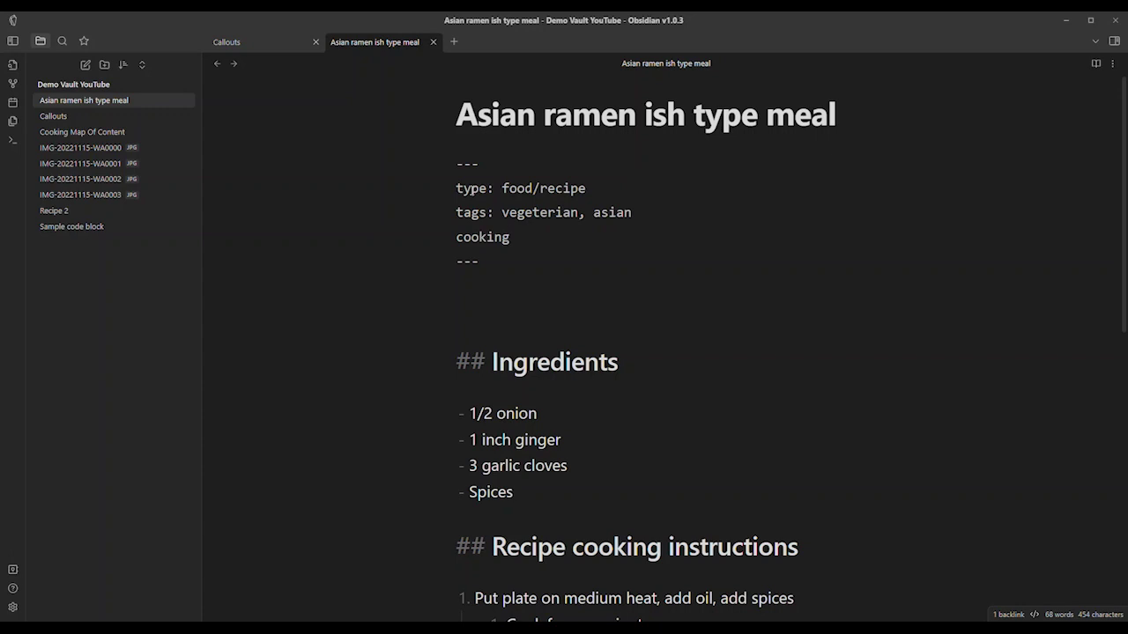
pyautogui.write('-time: 120 minutes')
# - Add an ingredients field with the inline values "onion, ginger, spices" below the cooking time
pyautogui.press('Return')
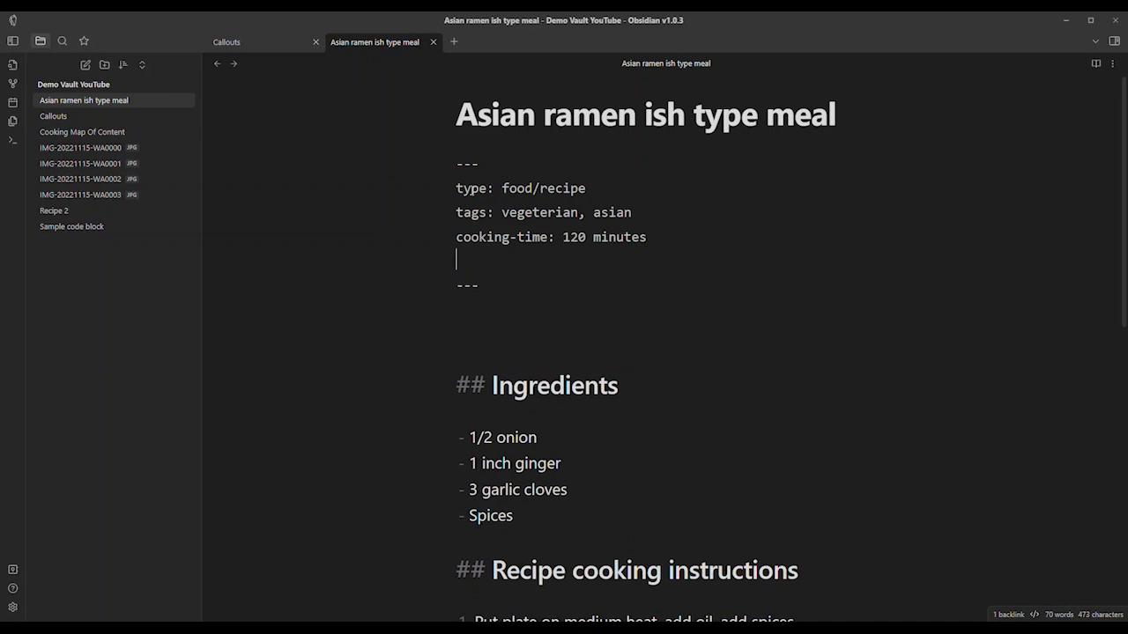
pyautogui.write('ingre')
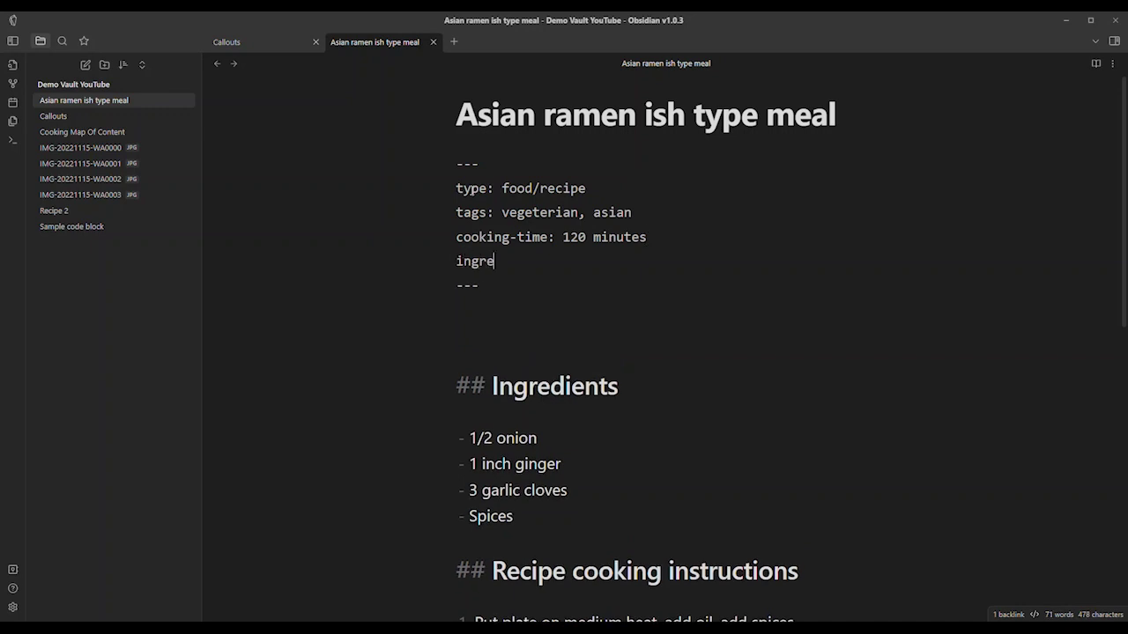
pyautogui.write('dients')
pyautogui.write(': onion, ginger, spices')
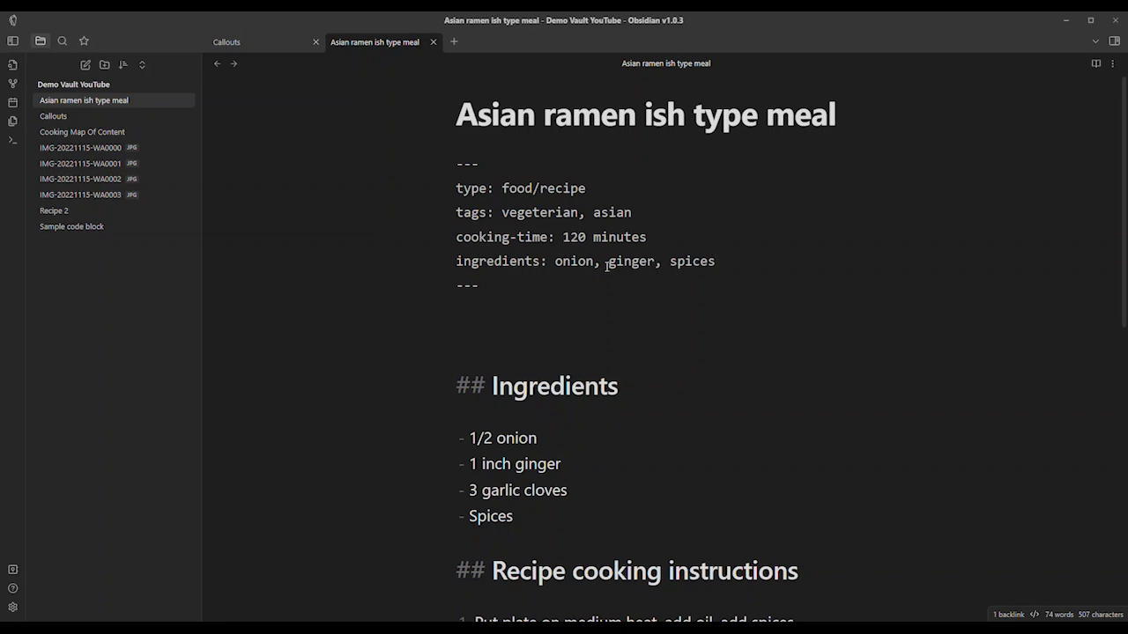
# - Replace the inline ingredients values with a dashed list whose first item is "1/2 onion"
pyautogui.moveTo(714, 260); pyautogui.dragTo(554, 266)
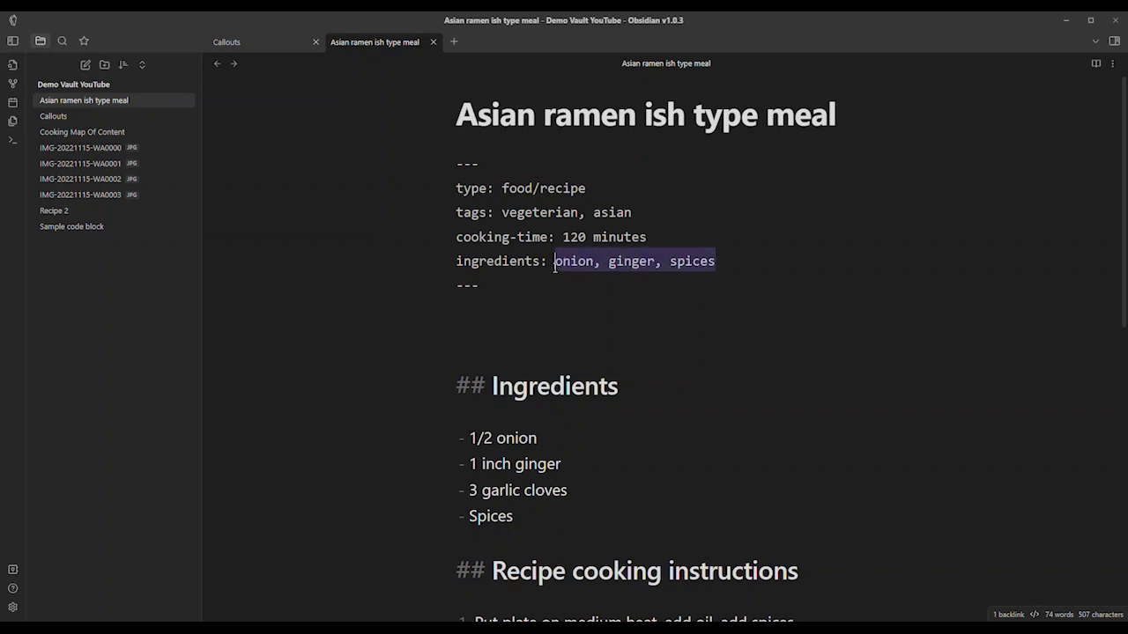
pyautogui.press('BackSpace')
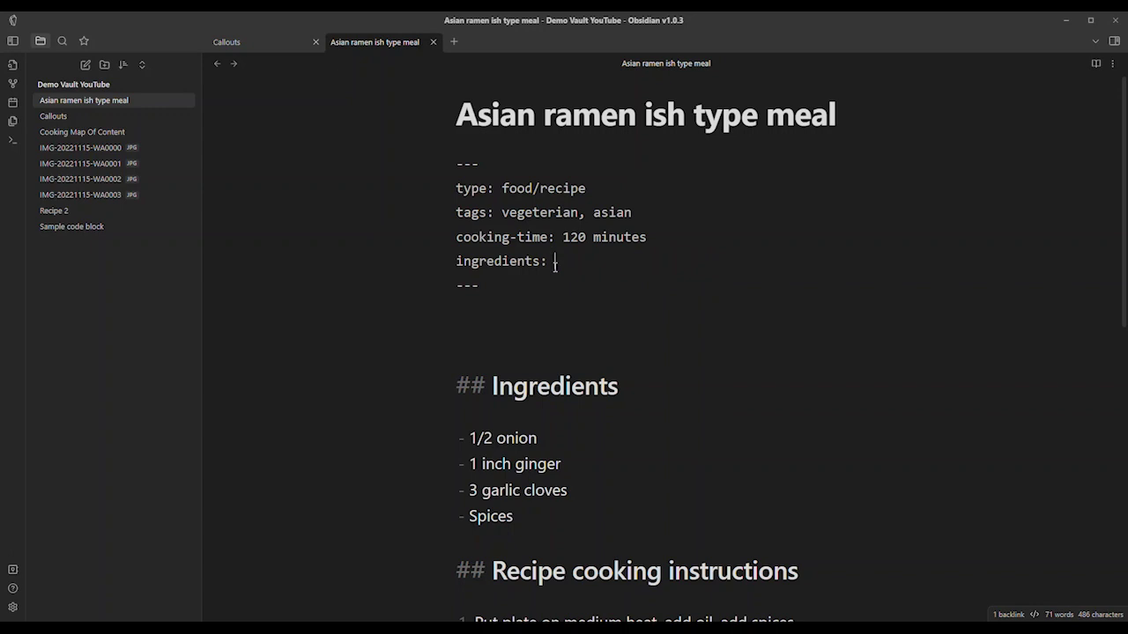
pyautogui.press('Return')
pyautogui.write('-')
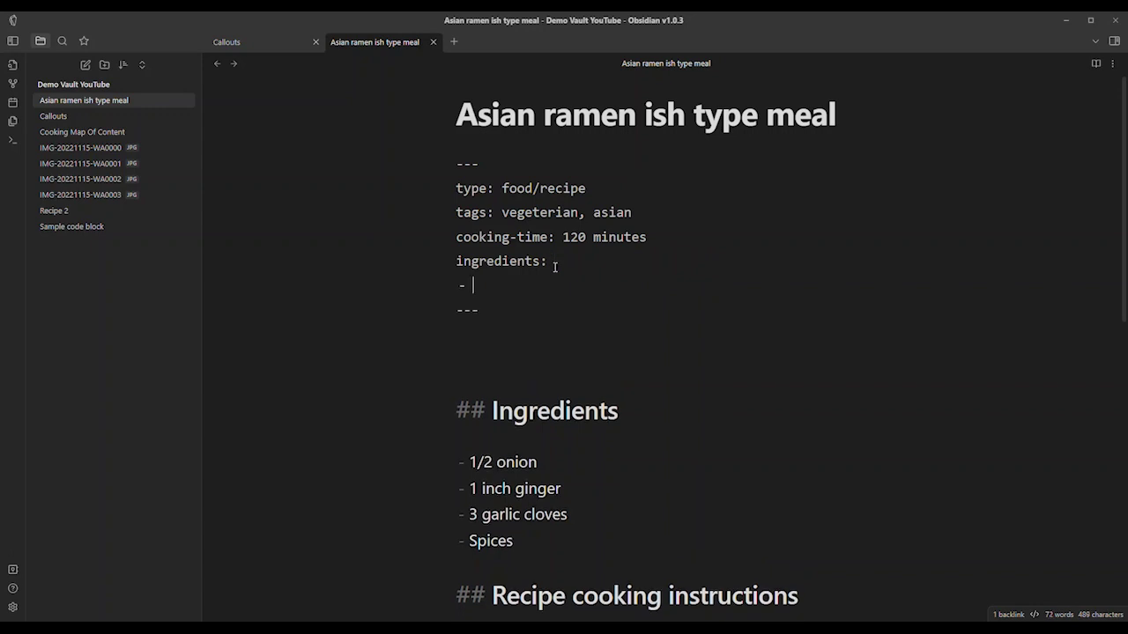
pyautogui.write(' 1/2 onion')
pyautogui.press('Return')
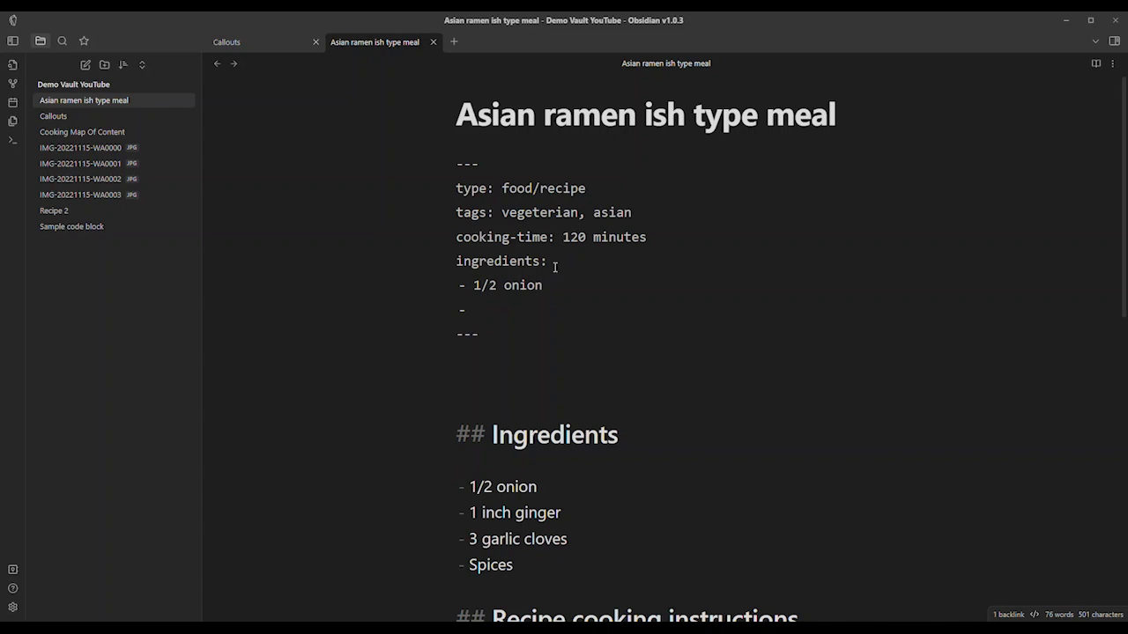
# - Add "1 inch ginger (grated)" as the second item of the ingredients list in the YAML block
pyautogui.moveTo(476, 339); pyautogui.dragTo(442, 285)
pyautogui.click(491, 309)
pyautogui.moveTo(550, 261); pyautogui.dragTo(446, 265)
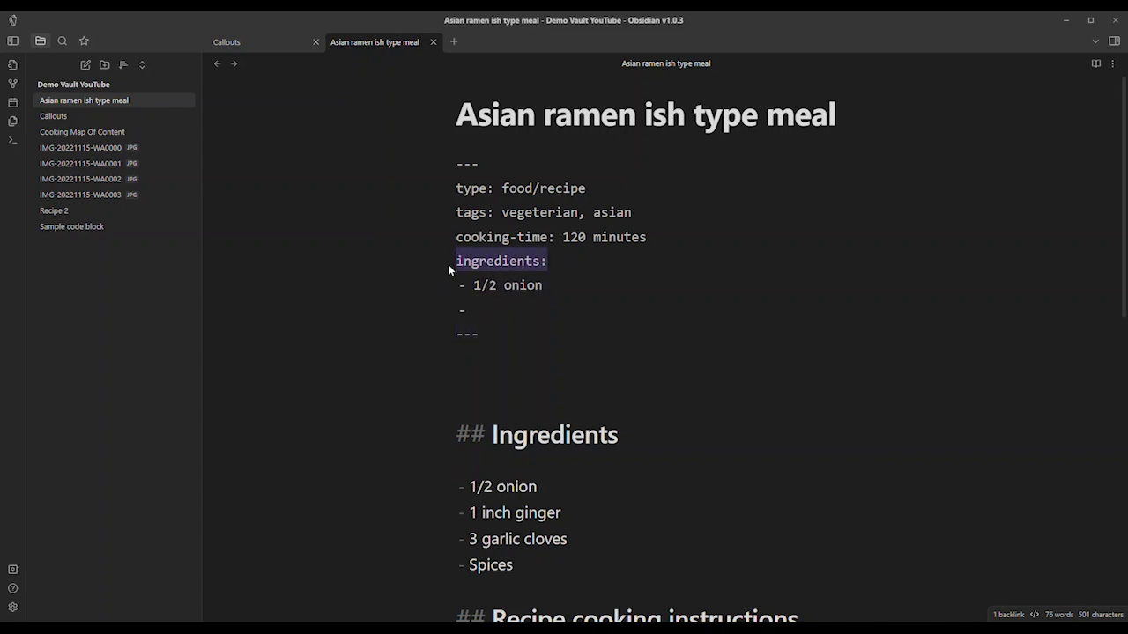
pyautogui.click(484, 311)
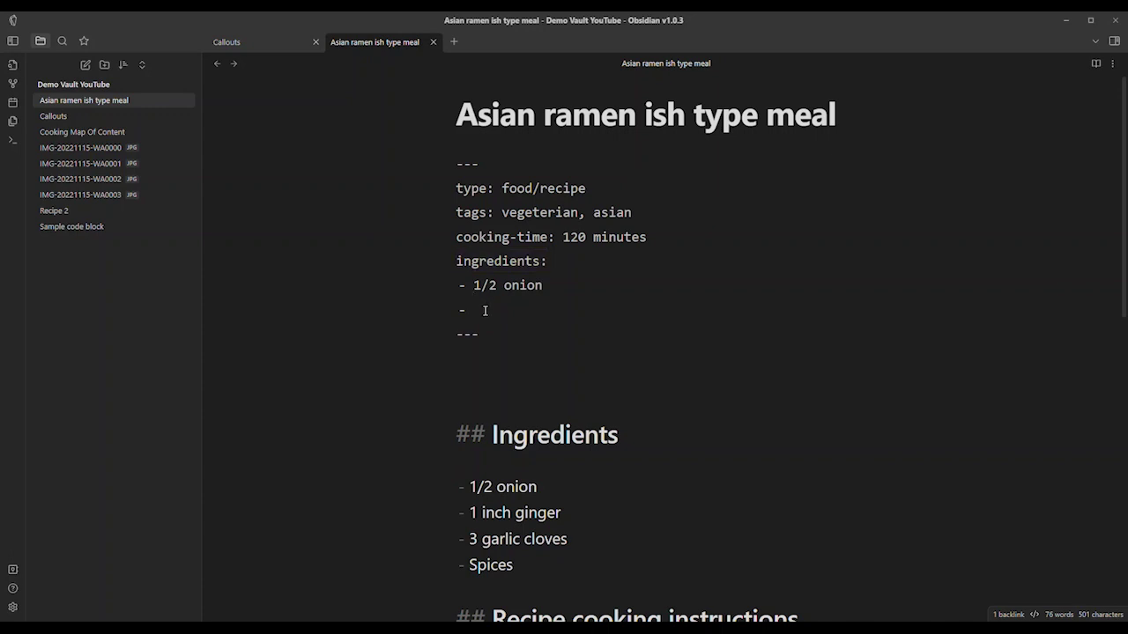
pyautogui.write('1 inch ginger')
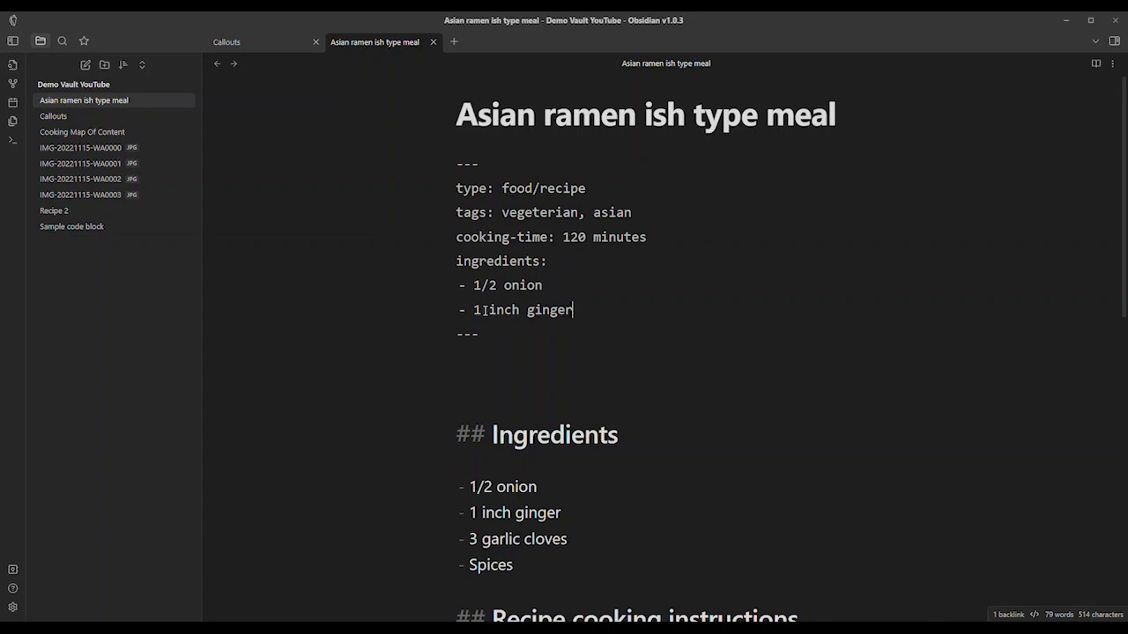
pyautogui.write(' (gratee')
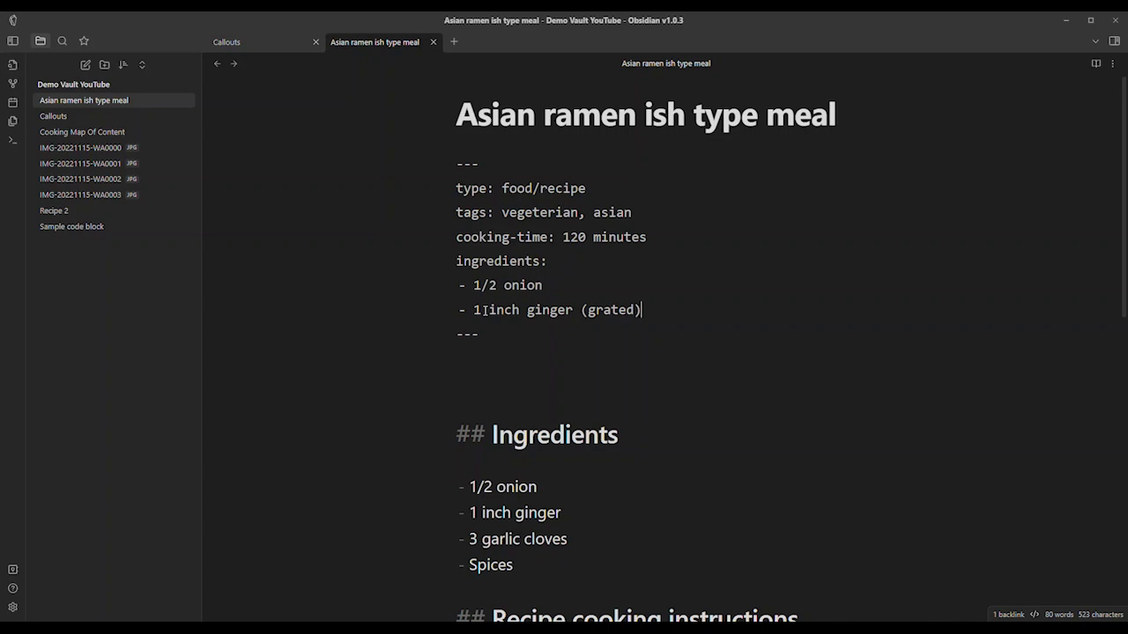
# - Add the items "spices" and "3 garlic cloves (minced)" to the ingredients list in the YAML block
pyautogui.press('Return')
pyautogui.write('spices')
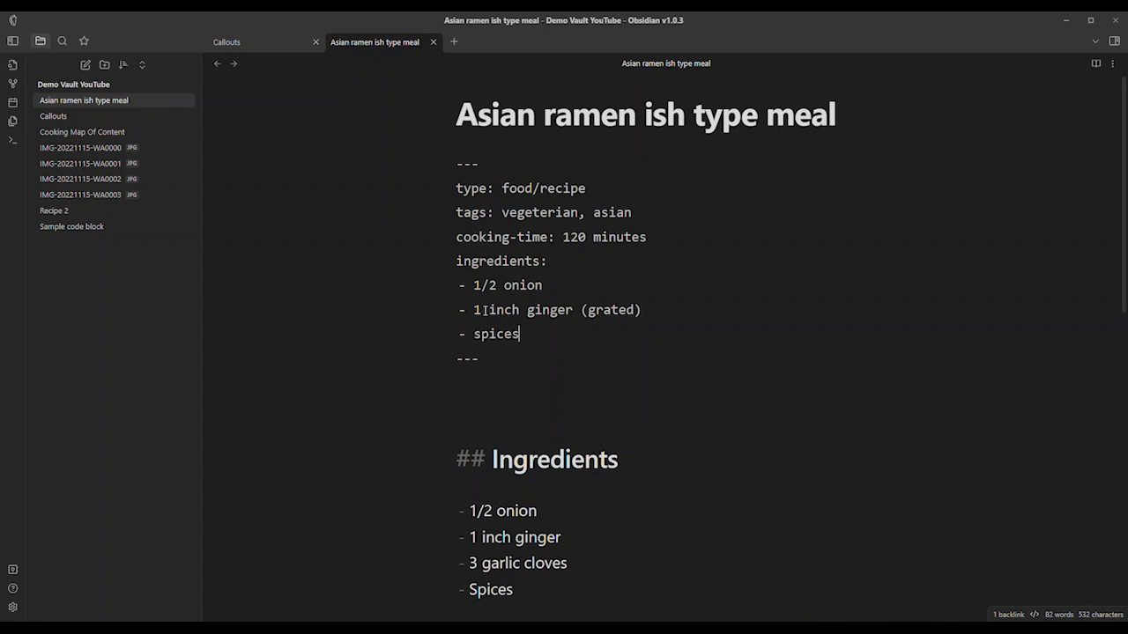
pyautogui.press('Return')
pyautogui.write('3 garlic')
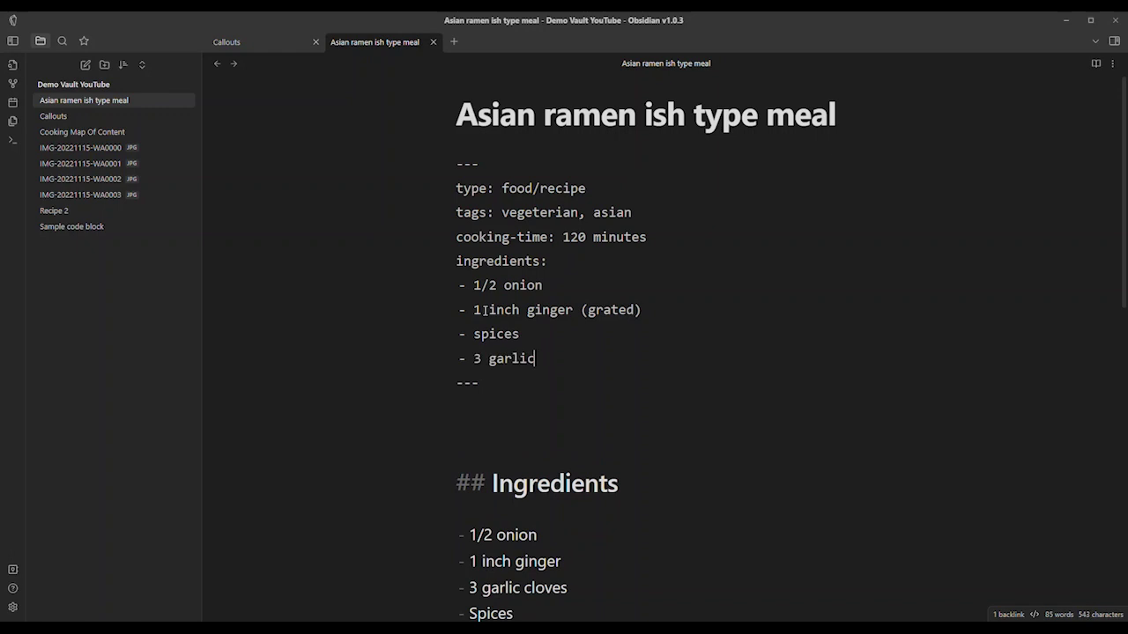
pyautogui.write(' cloves (minced')
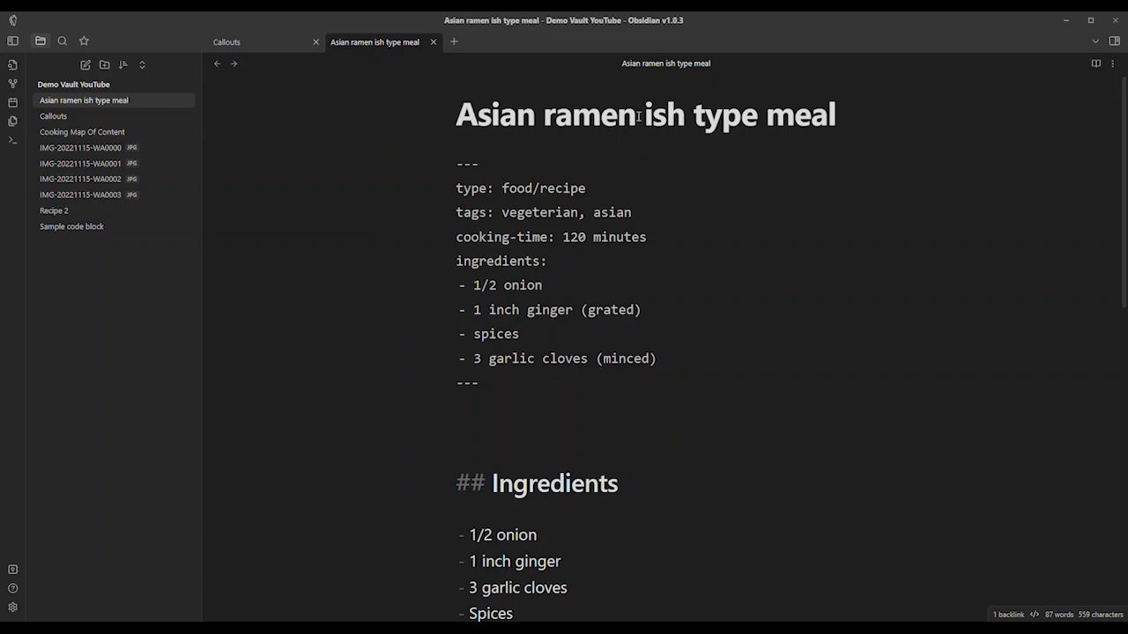
# - Review the recipe note and compare its YAML block in editing view with the metadata in reading view
pyautogui.scroll(-3, 596, 368)
pyautogui.scroll(-3, 597, 375)
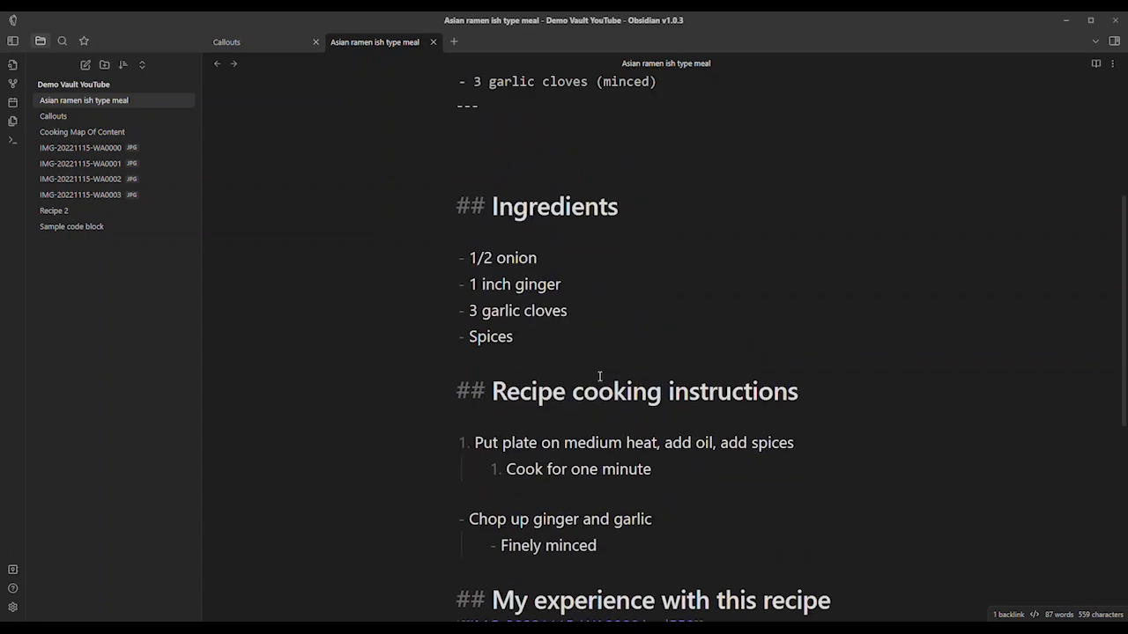
pyautogui.scroll(4, 591, 343)
pyautogui.scroll(-10, 614, 352)
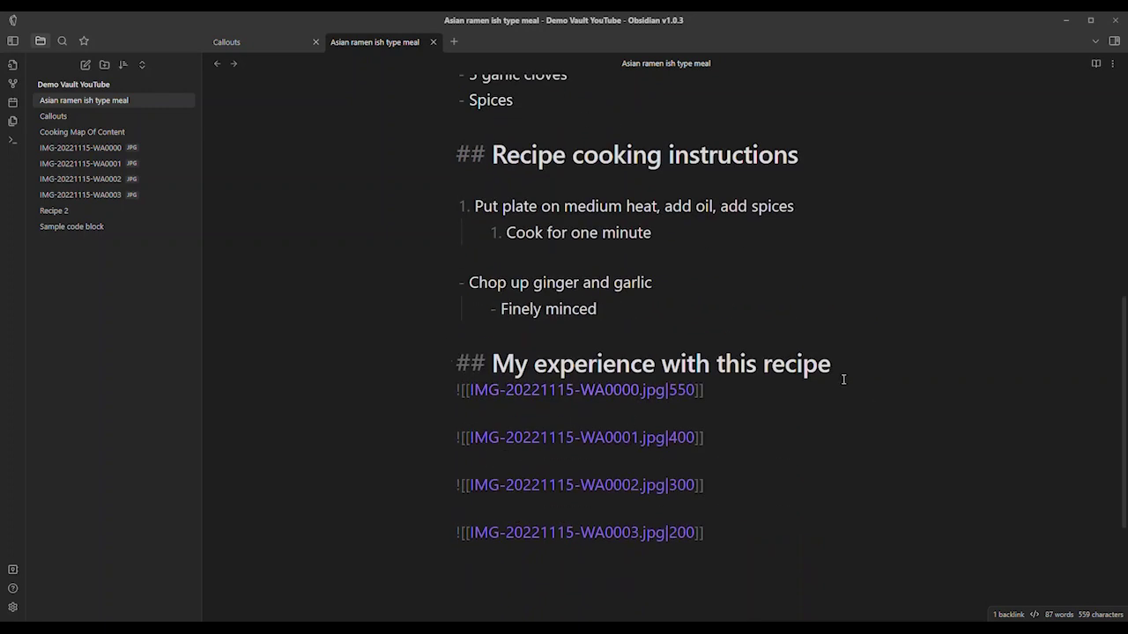
pyautogui.scroll(10, 626, 185)
pyautogui.scroll(2, 593, 339)
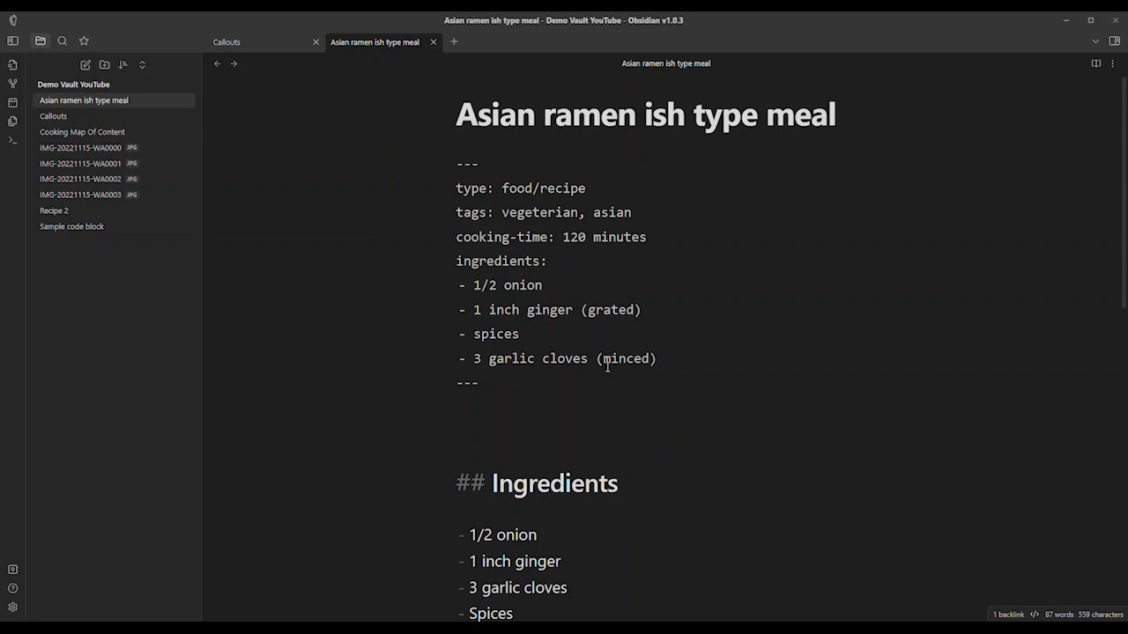
pyautogui.hotkey('ctrl', 'e')
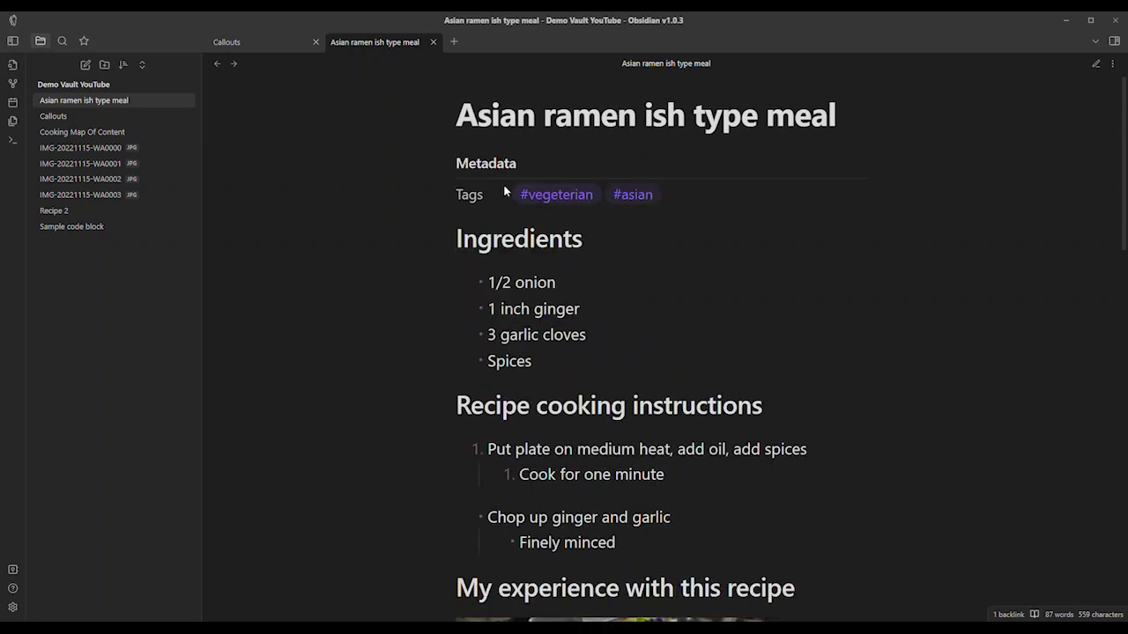
pyautogui.hotkey('ctrl', 'e')
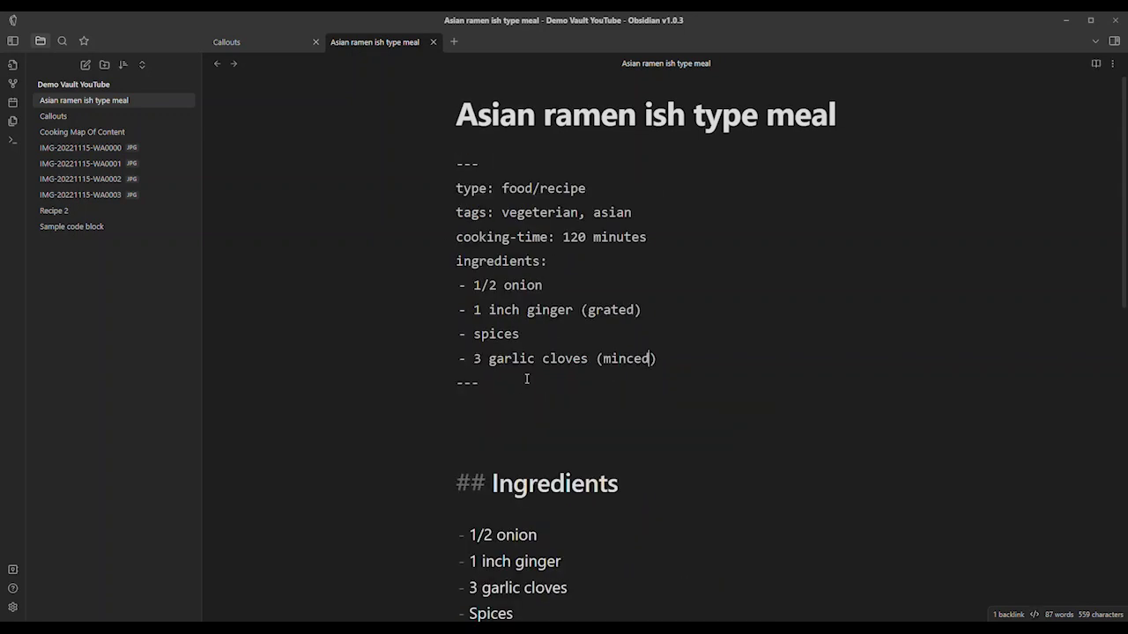
pyautogui.moveTo(479, 383); pyautogui.dragTo(425, 172)
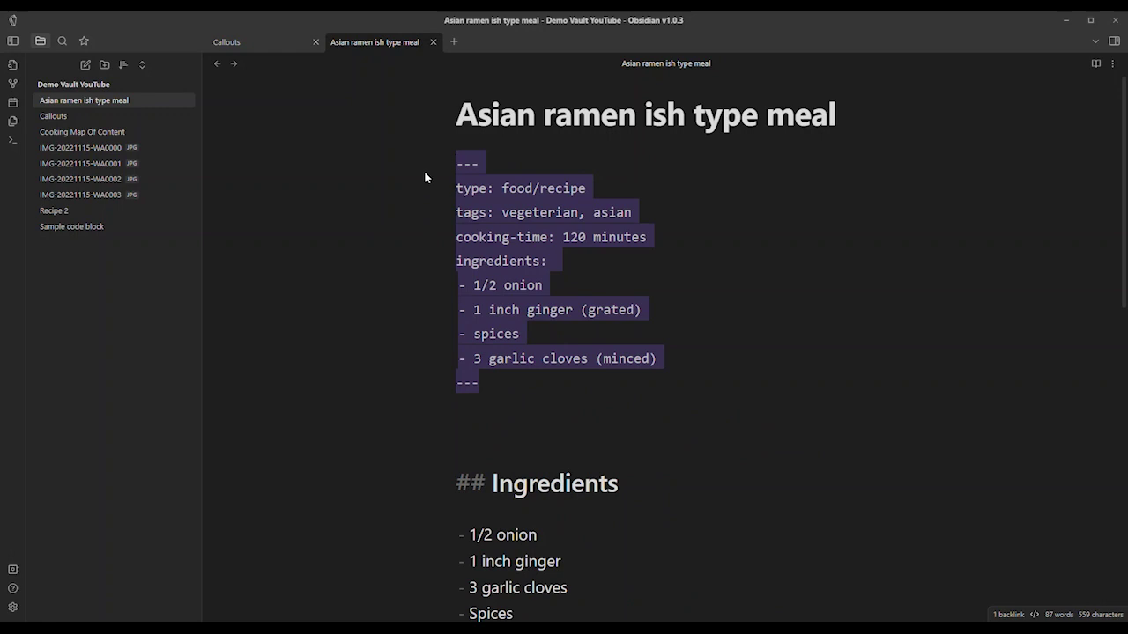
pyautogui.hotkey('ctrl', 'e')
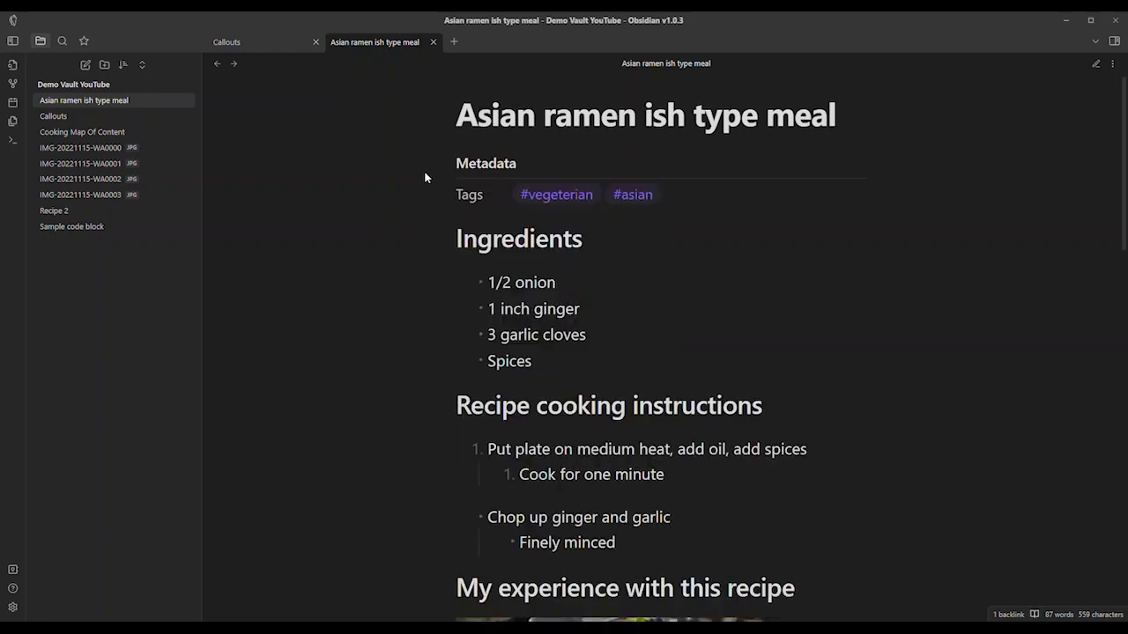
pyautogui.moveTo(689, 192); pyautogui.dragTo(586, 171)
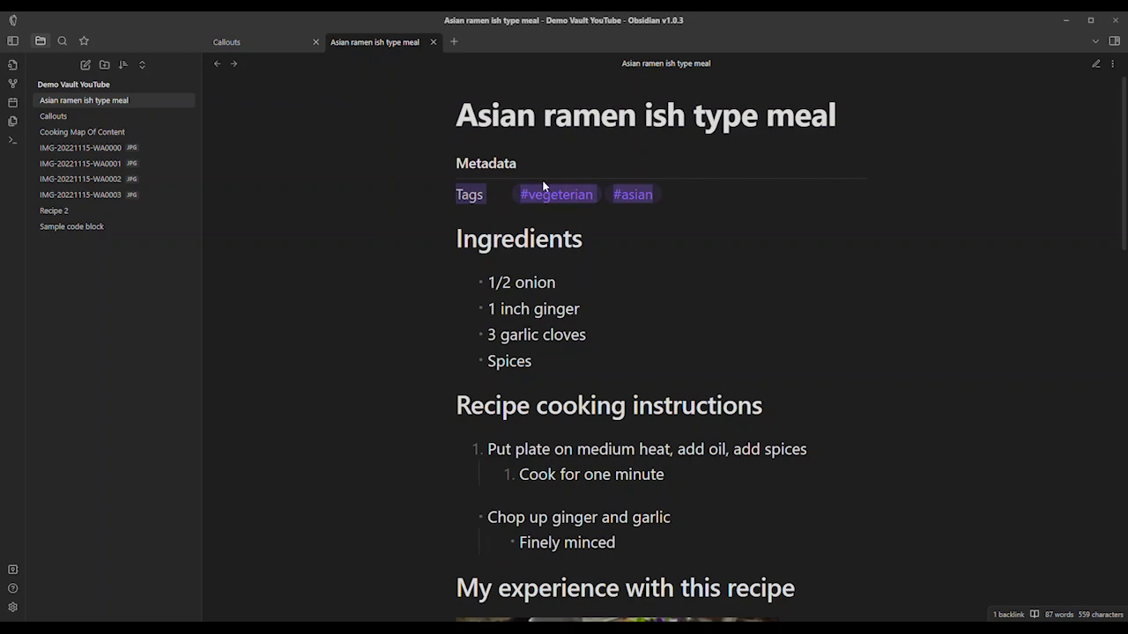
pyautogui.hotkey('ctrl', 'e')
pyautogui.hotkey('ctrl', 'e')
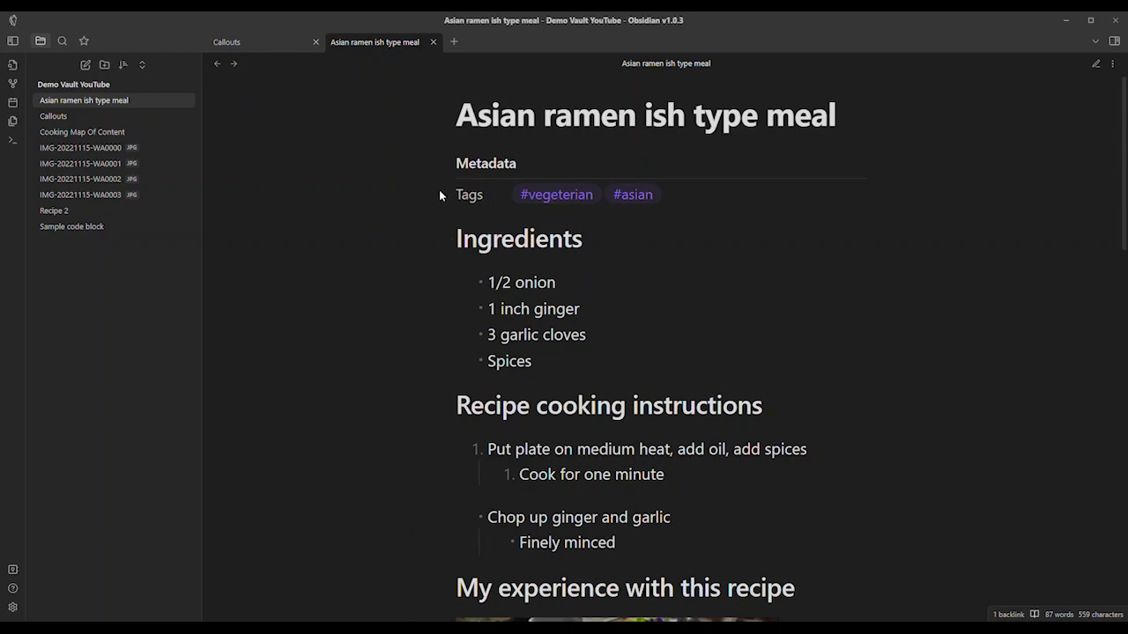
pyautogui.moveTo(451, 196); pyautogui.dragTo(552, 202)
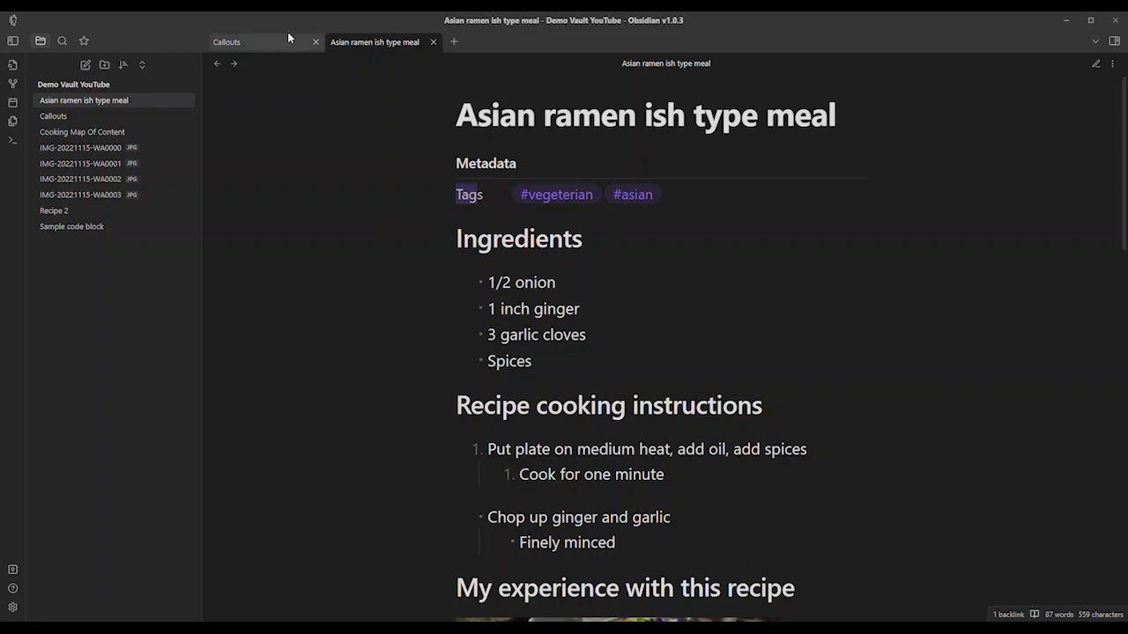
# - Open the Cooking Map Of Content note in a new tab and select its title
pyautogui.click(452, 40)
pyautogui.hotkey('ctrl', 'o')
pyautogui.write('cooking')
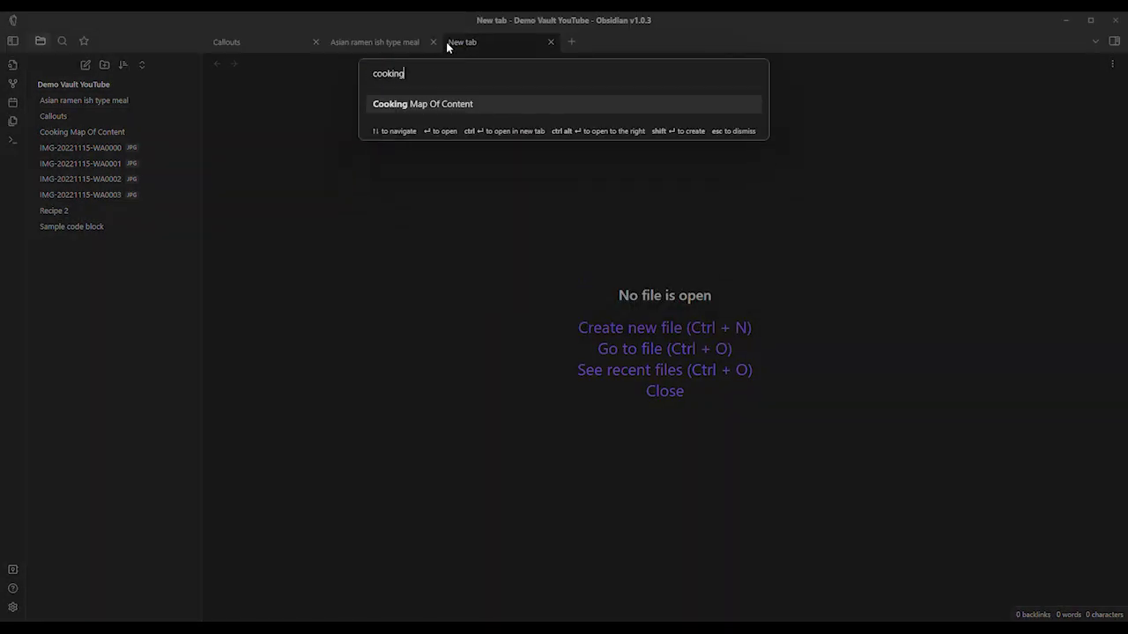
pyautogui.press('Return')
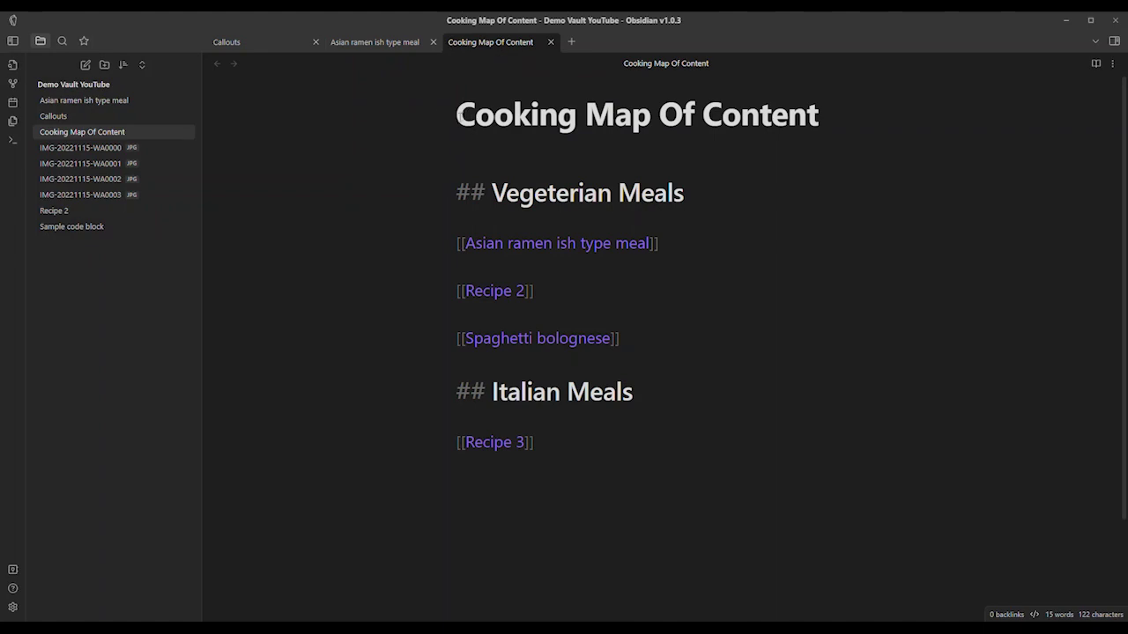
pyautogui.moveTo(457, 115); pyautogui.dragTo(945, 114)
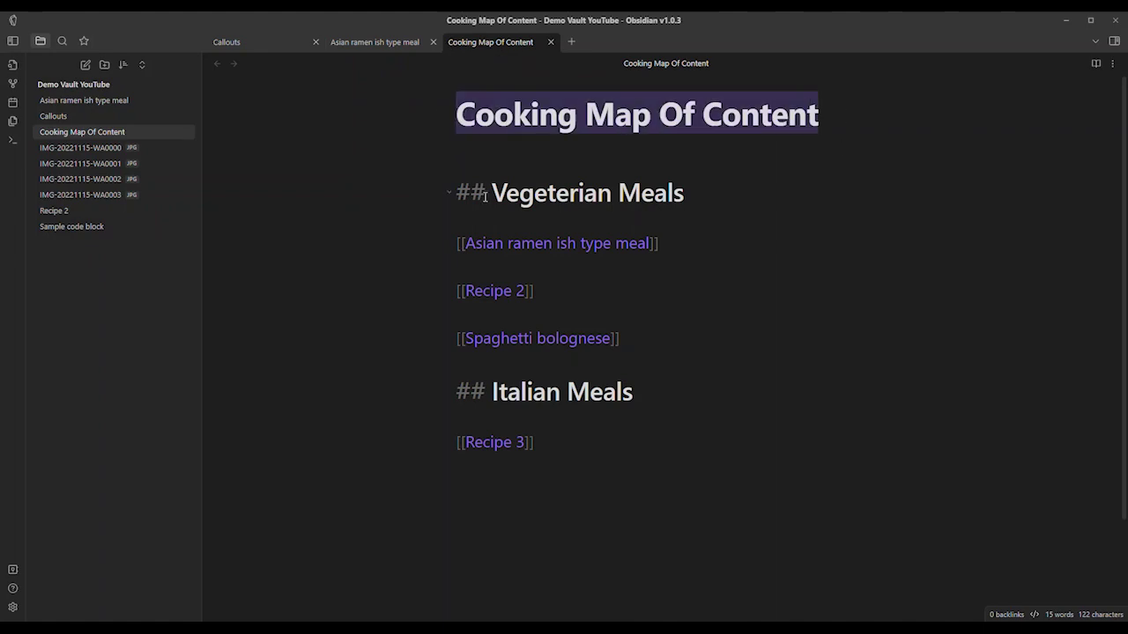
# - Insert a level-two heading "All meals" with blank space beneath it above the Vegeterian Meals section
pyautogui.moveTo(457, 193); pyautogui.dragTo(701, 194)
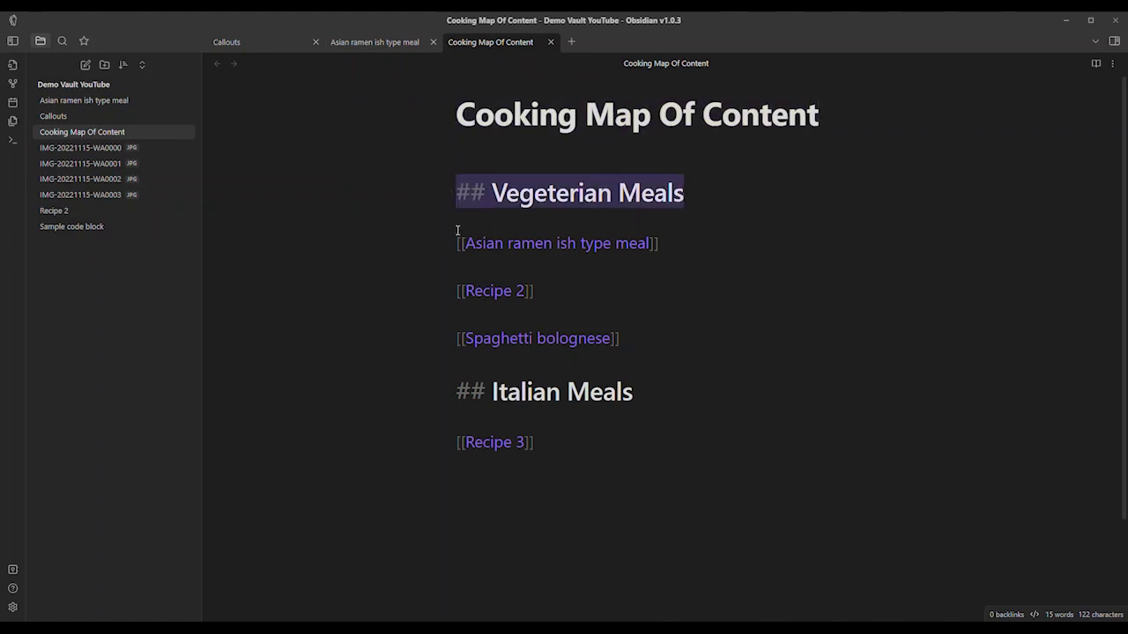
pyautogui.click(474, 168)
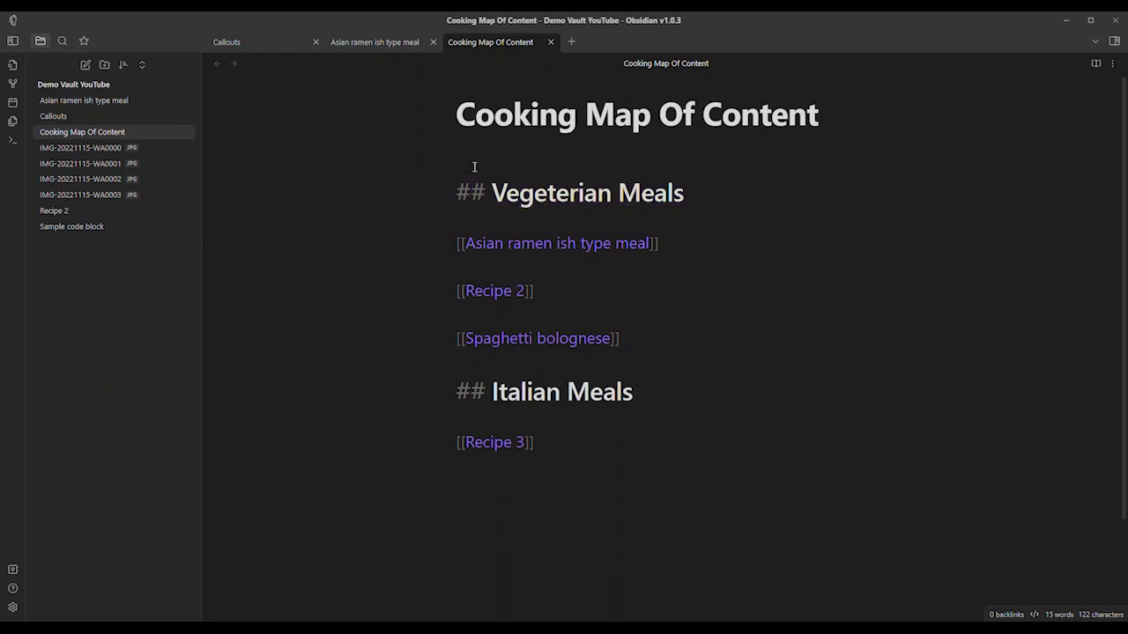
pyautogui.press('Return')
pyautogui.press('Return')
pyautogui.press('Return')
pyautogui.press('Up')
pyautogui.press('Up')
pyautogui.press('Up')
pyautogui.write('##')
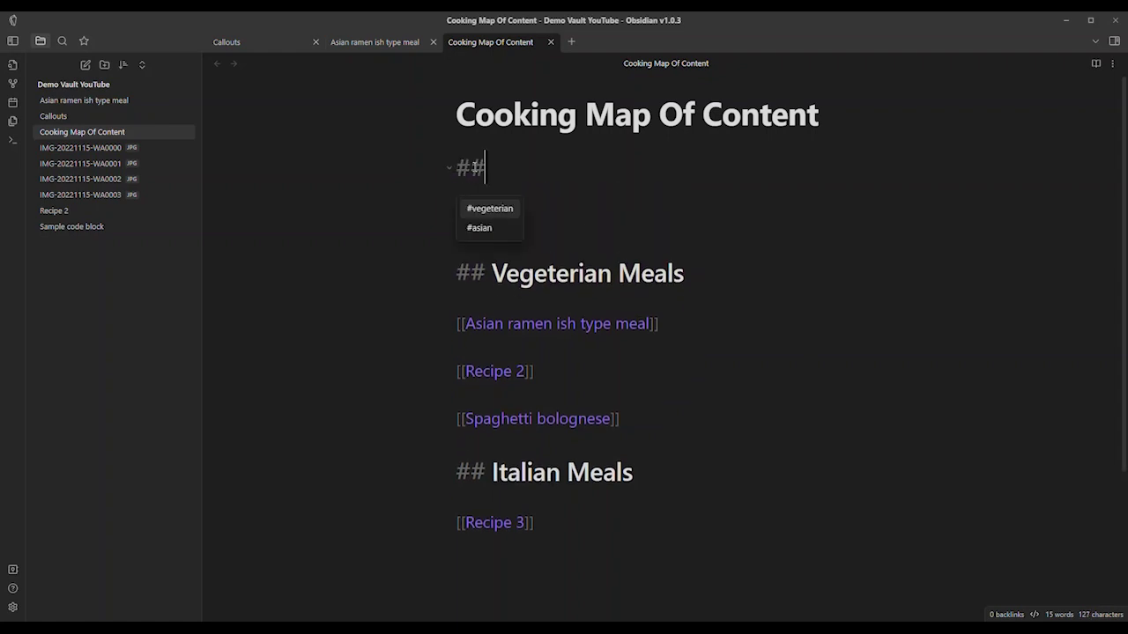
pyautogui.write(' All meals')
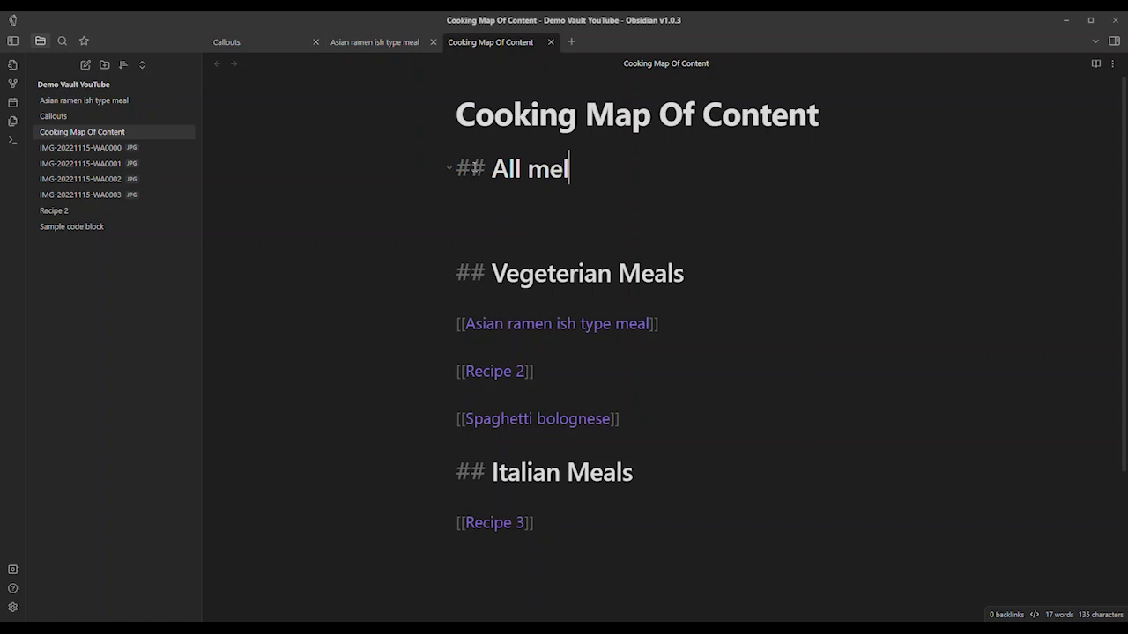
pyautogui.press('Return')
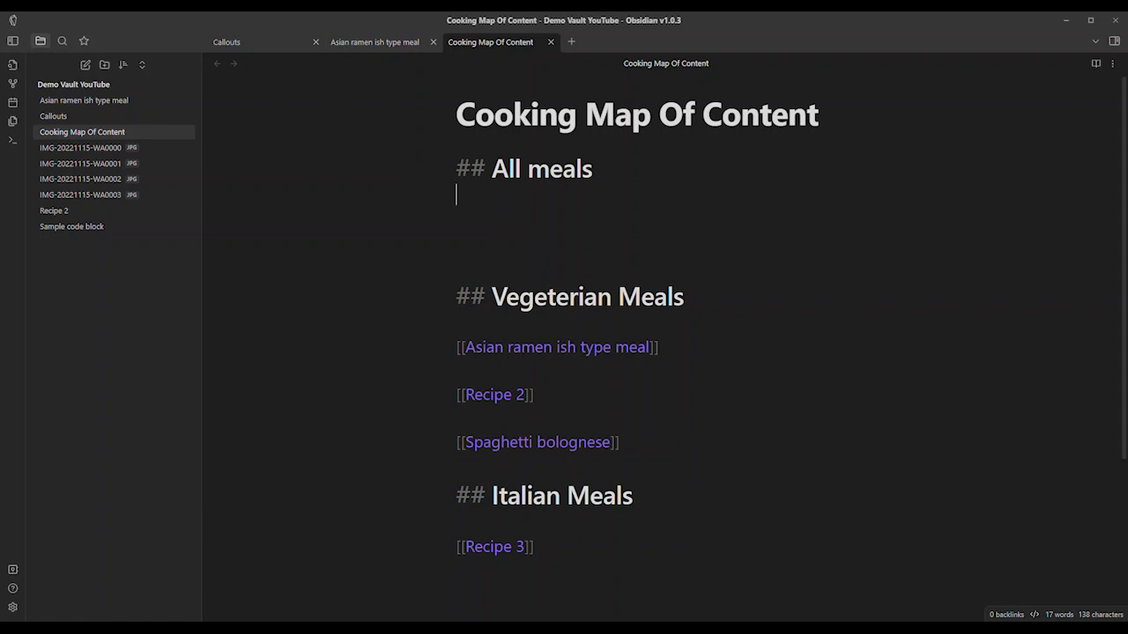
# - Start an empty triple-backtick code block under the All meals heading
pyautogui.click(490, 216)
pyautogui.write('```')
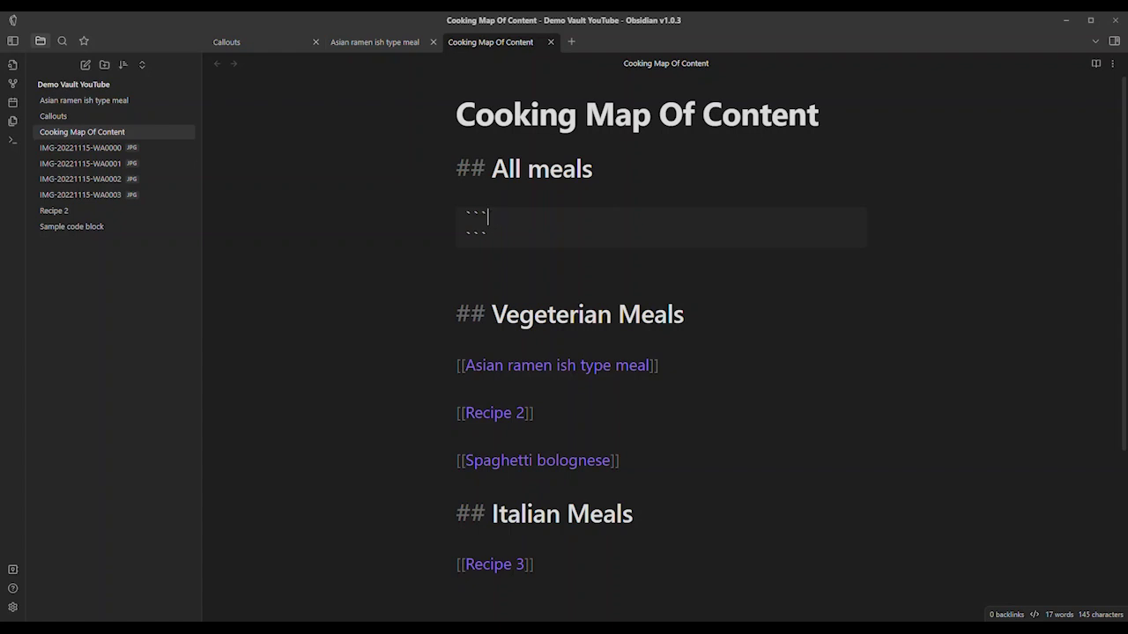
# - View the keyboard image below the code block in reading view and remove it from the note in editing view
pyautogui.hotkey('ctrl', 'e')
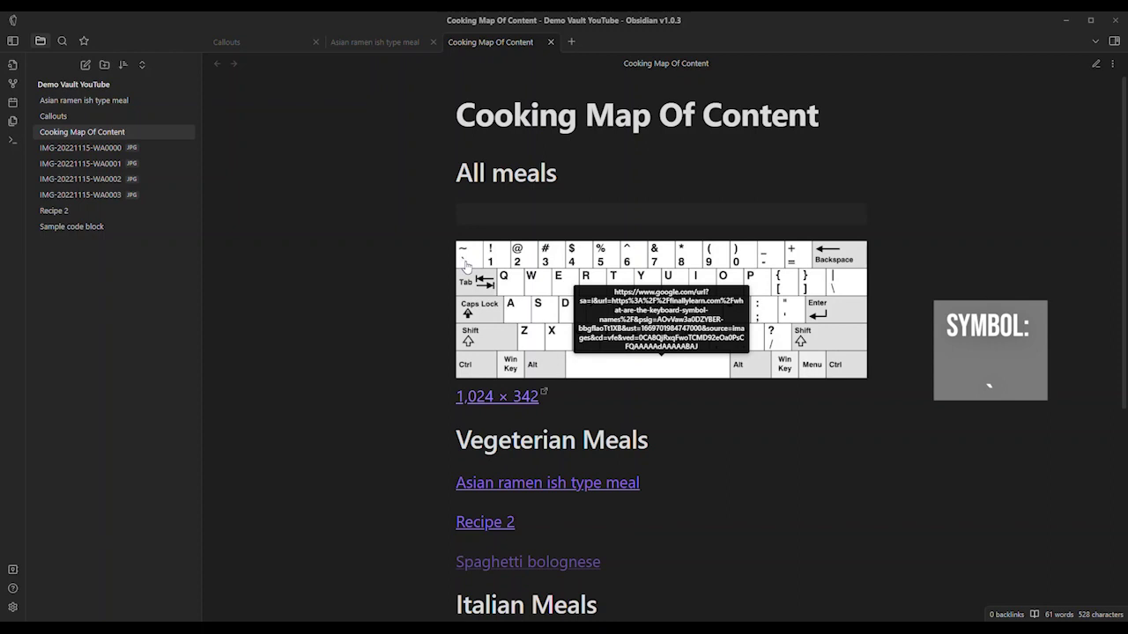
pyautogui.click(959, 224)
pyautogui.hotkey('ctrl', 'e')
pyautogui.moveTo(705, 451); pyautogui.dragTo(425, 283)
pyautogui.press('BackSpace')
# - Mark the code block under All meals as "dataview" and begin its query with "table"
pyautogui.moveTo(488, 215); pyautogui.dragTo(462, 217)
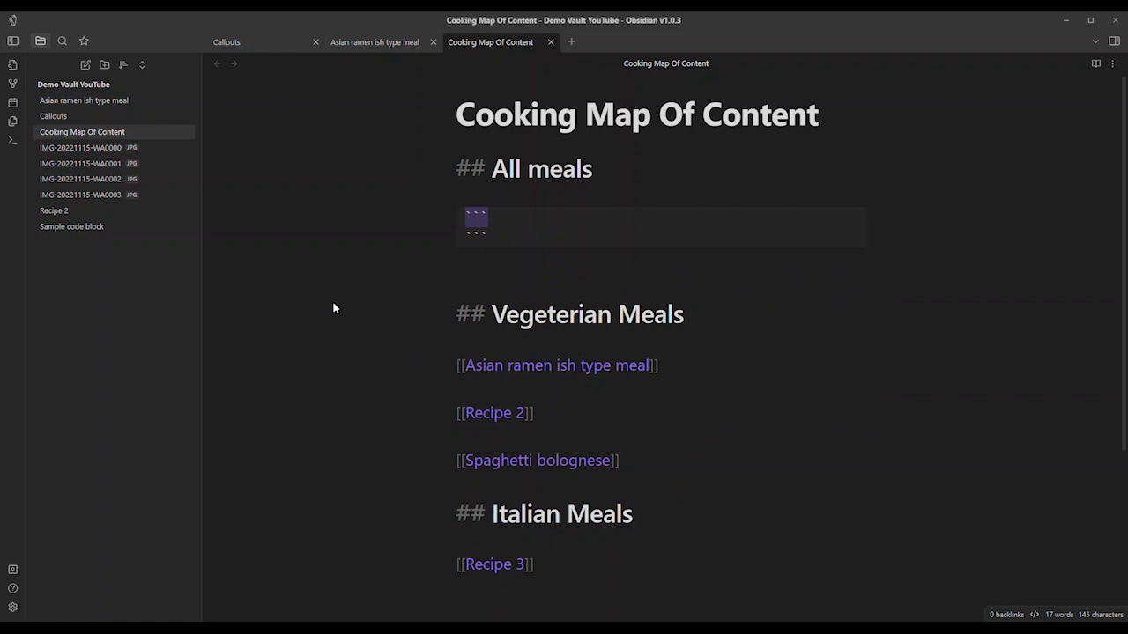
pyautogui.click(480, 236)
pyautogui.moveTo(489, 236); pyautogui.dragTo(444, 244)
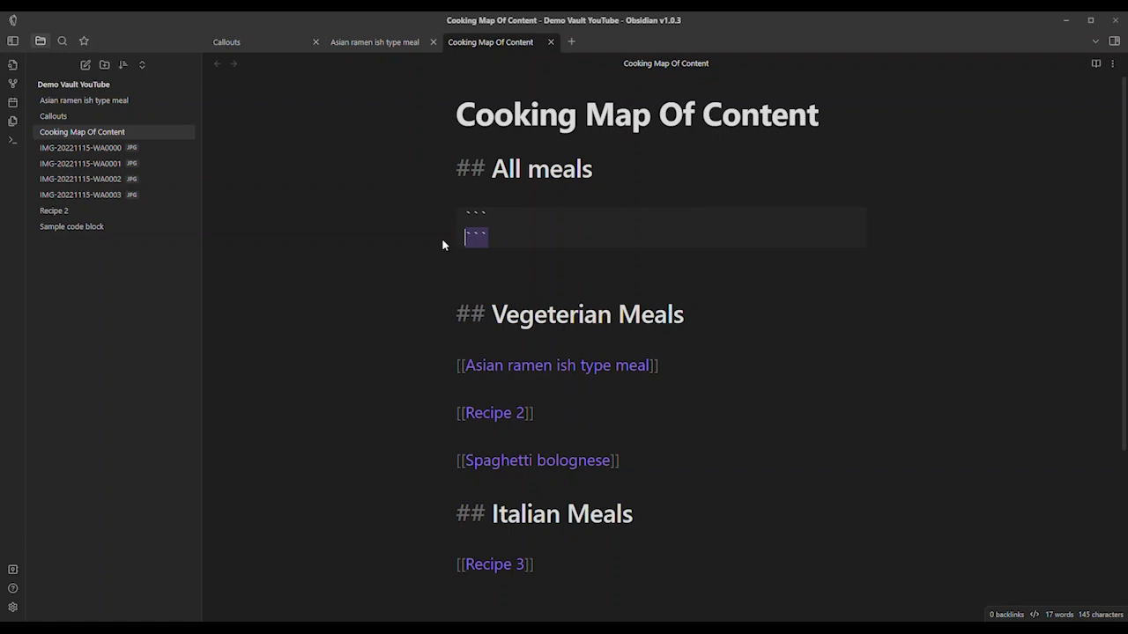
pyautogui.click(498, 217)
pyautogui.write('dataview')
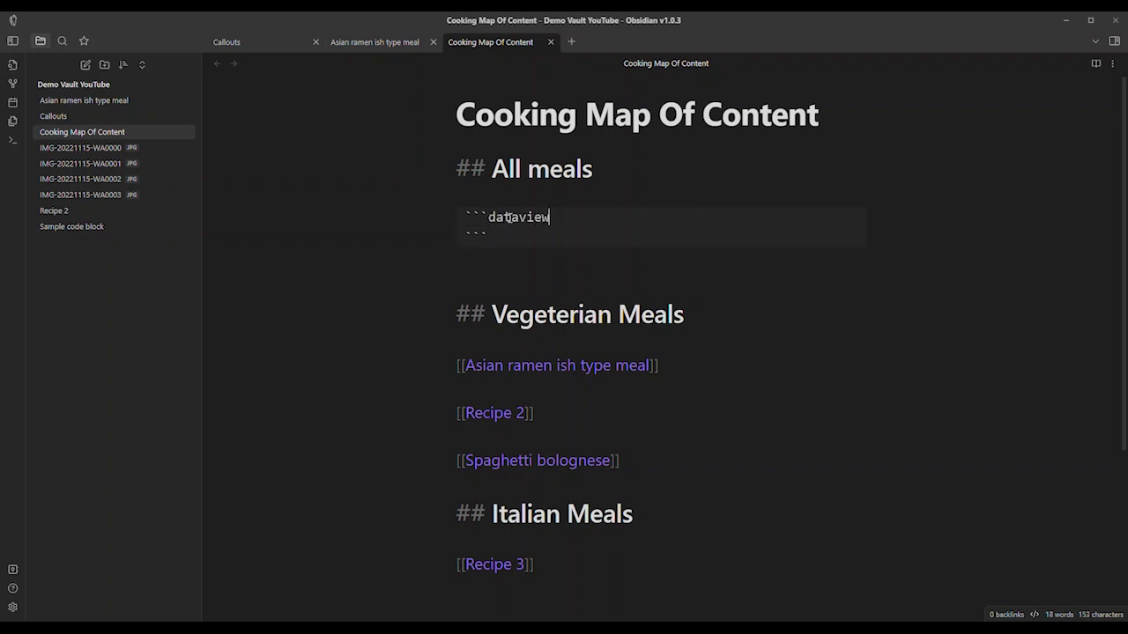
pyautogui.press('Return')
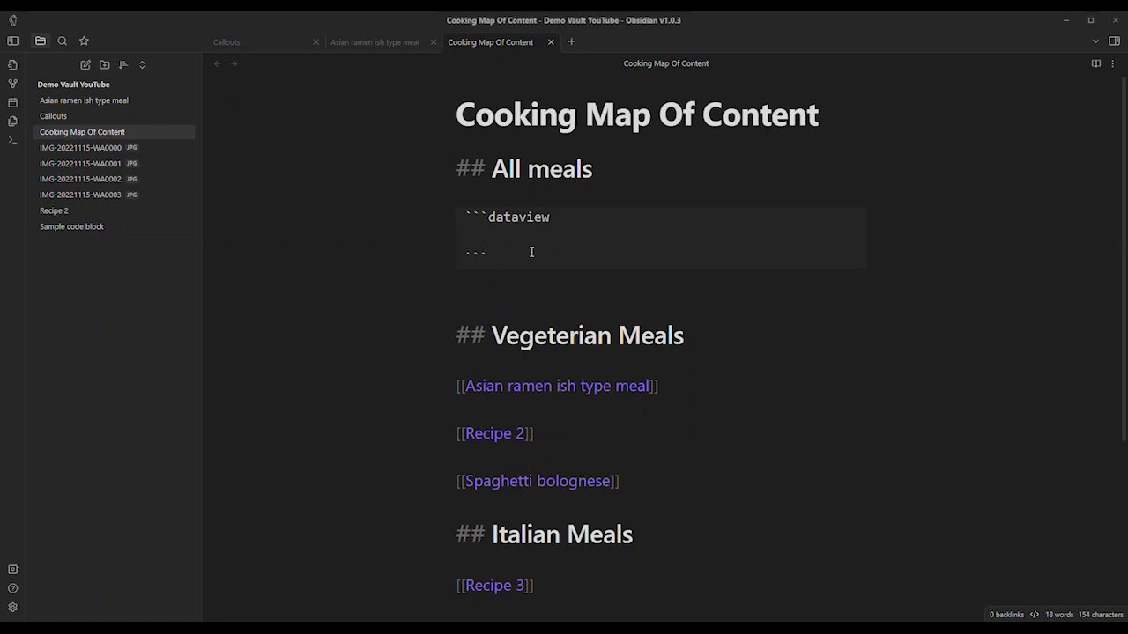
pyautogui.click(483, 244)
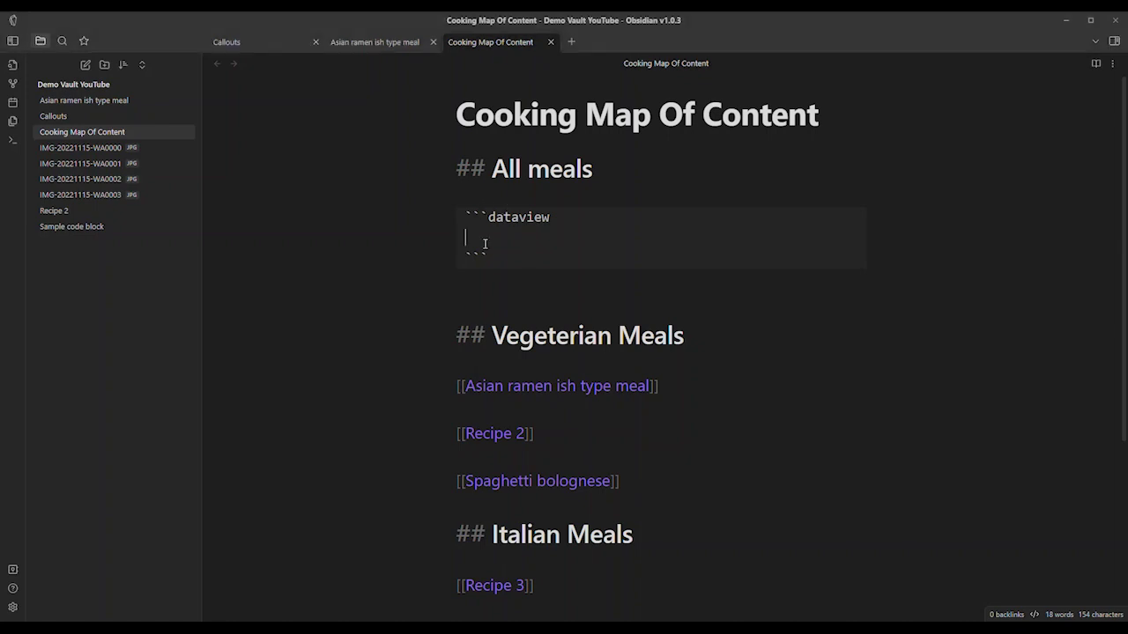
pyautogui.write('table')
# - Review the YAML field names type, tags, cooking-time and ingredients in the Asian ramen ish type meal note
pyautogui.click(384, 44)
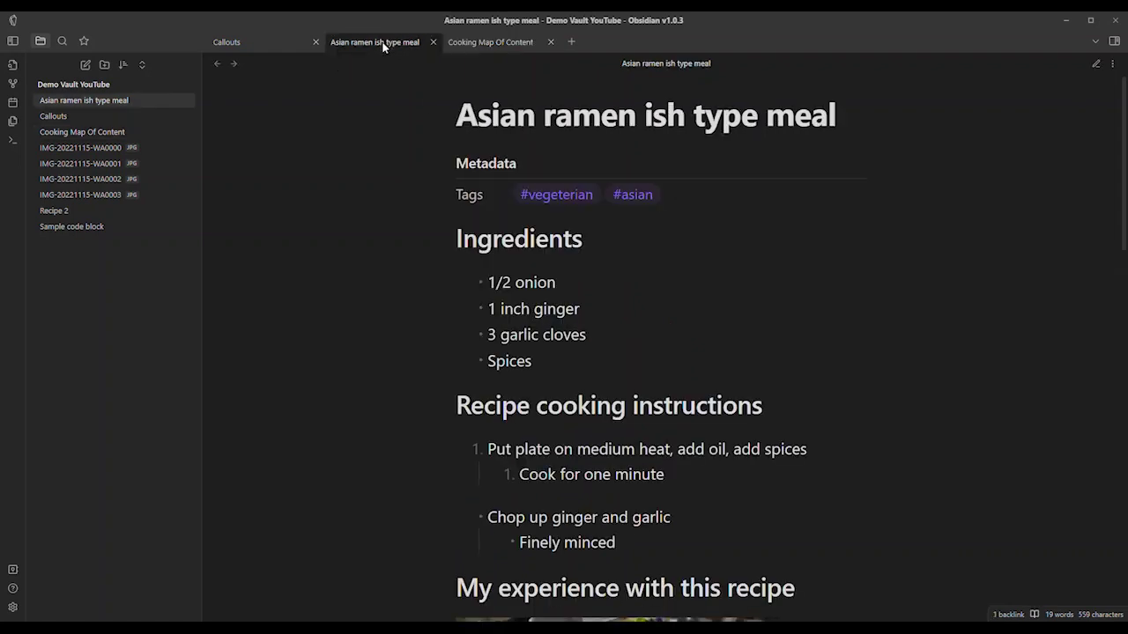
pyautogui.hotkey('ctrl', 'e')
pyautogui.scroll(-5, 561, 244)
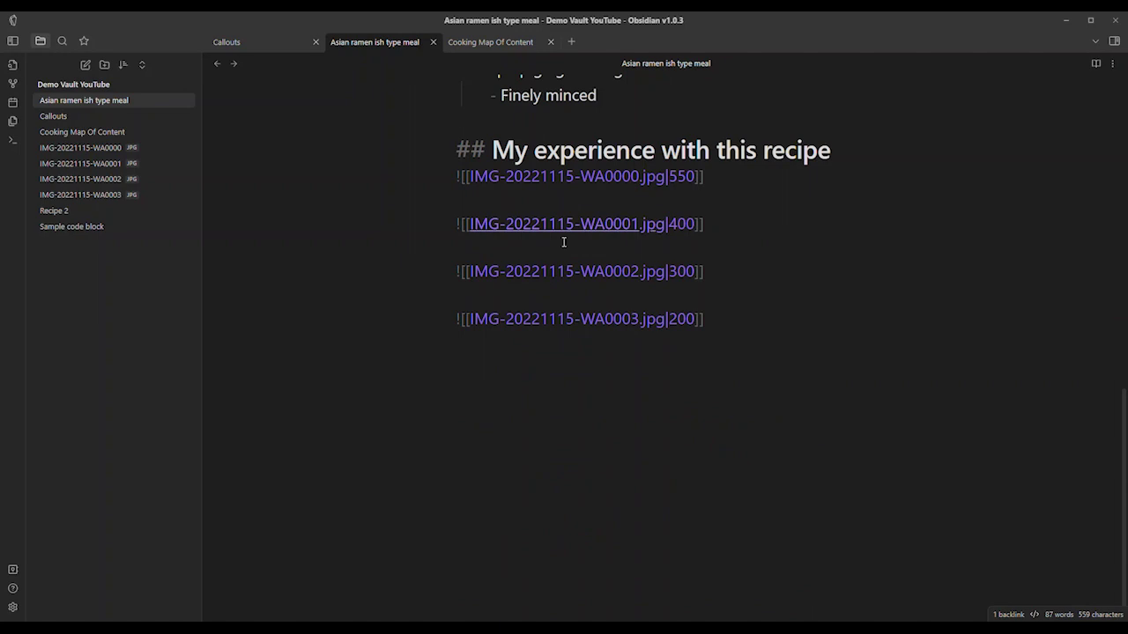
pyautogui.scroll(1, 450, 299)
pyautogui.scroll(10, 450, 300)
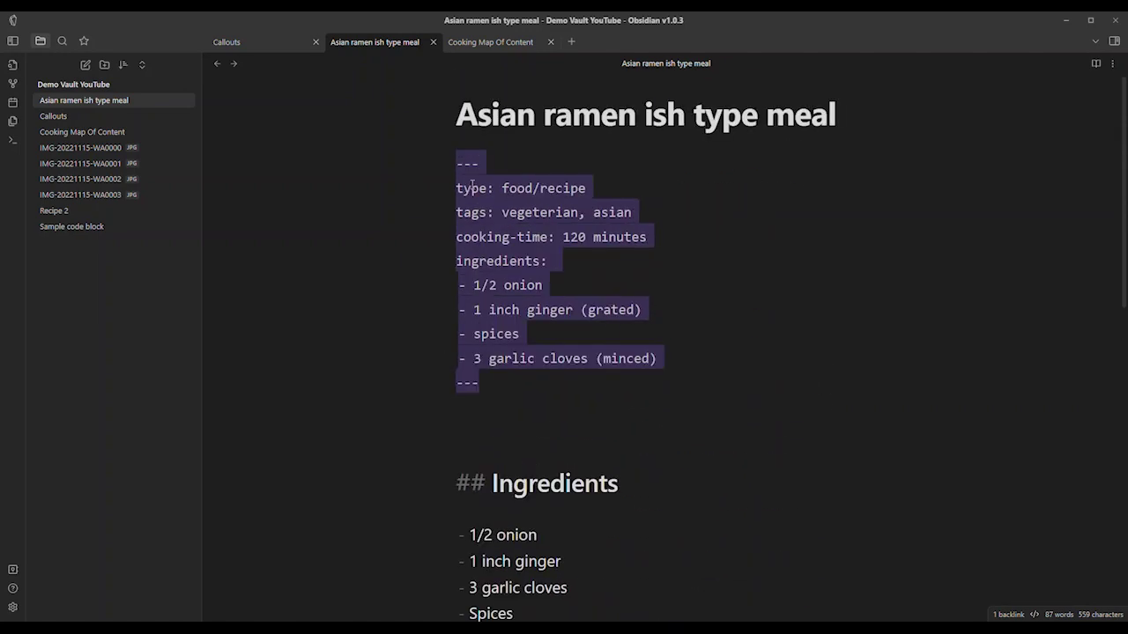
pyautogui.click(471, 188)
pyautogui.moveTo(549, 262); pyautogui.dragTo(432, 268)
pyautogui.keyDown('shift'); pyautogui.click(456, 213); pyautogui.keyUp('shift')
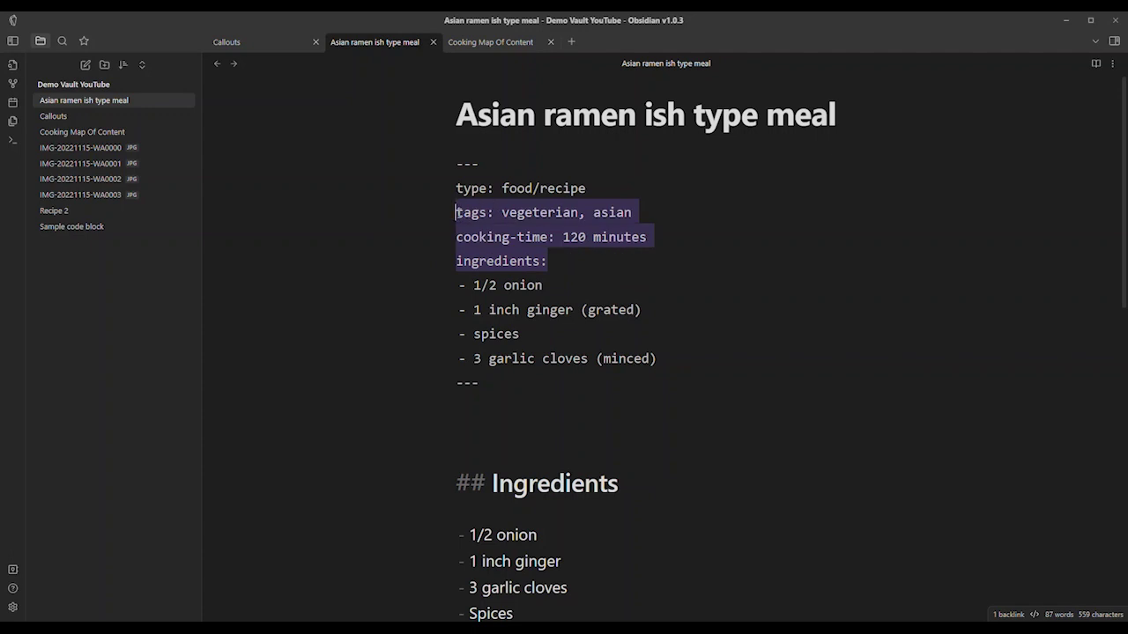
pyautogui.click(510, 237)
pyautogui.doubleClick(475, 195)
pyautogui.doubleClick(474, 215)
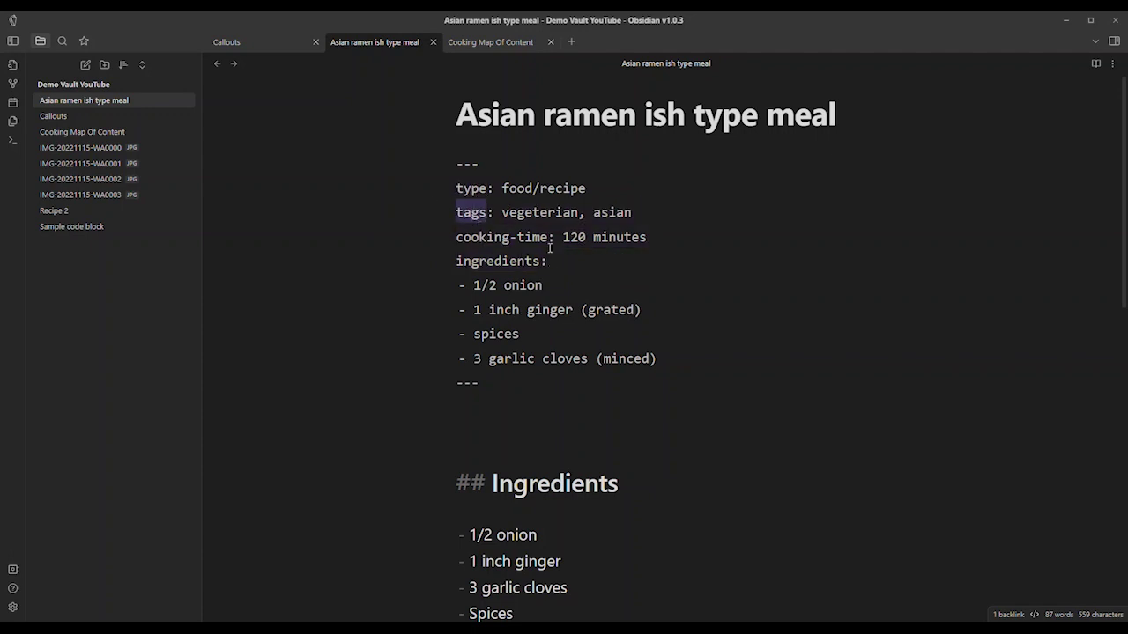
pyautogui.doubleClick(473, 189)
pyautogui.doubleClick(464, 213)
pyautogui.doubleClick(480, 239)
pyautogui.doubleClick(490, 262)
pyautogui.moveTo(548, 262); pyautogui.dragTo(454, 186)
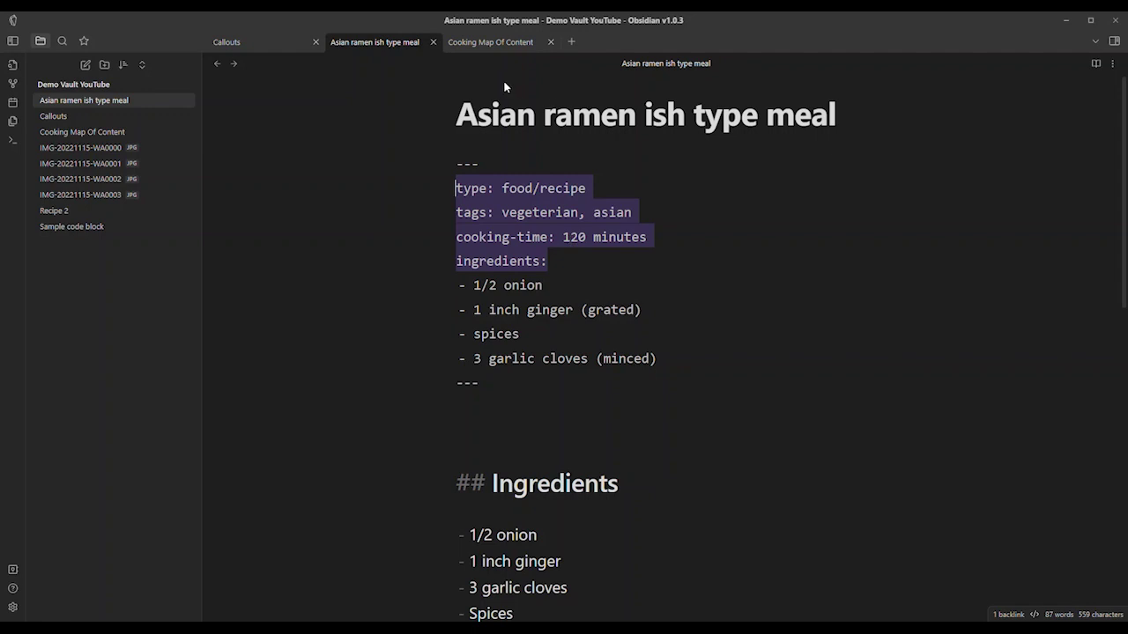
# - Add the columns "type, tags, recipe-time, ingredients" to the table query in the Cooking Map Of Content note
pyautogui.click(454, 41)
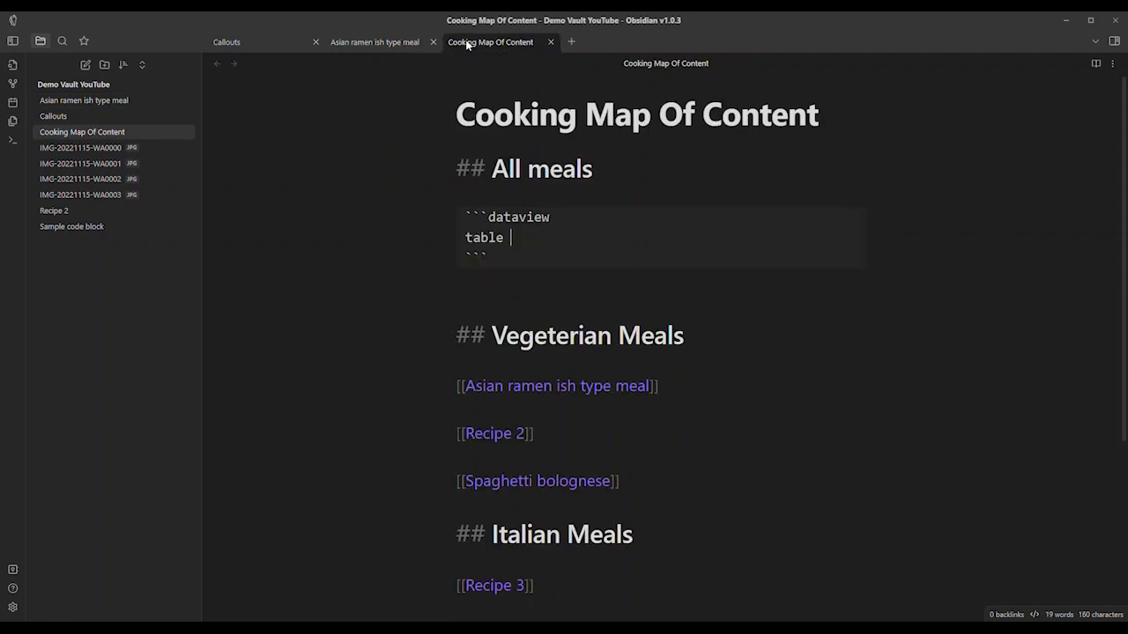
pyautogui.write('type, tags, re')
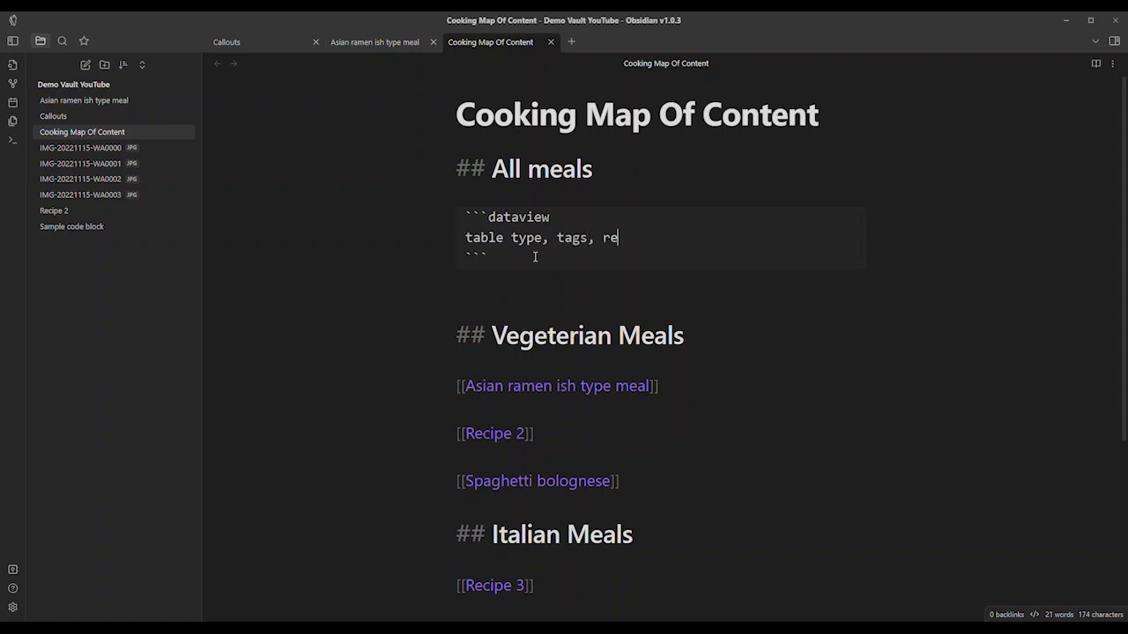
pyautogui.write('cipe-time, in')
pyautogui.write('gredients')
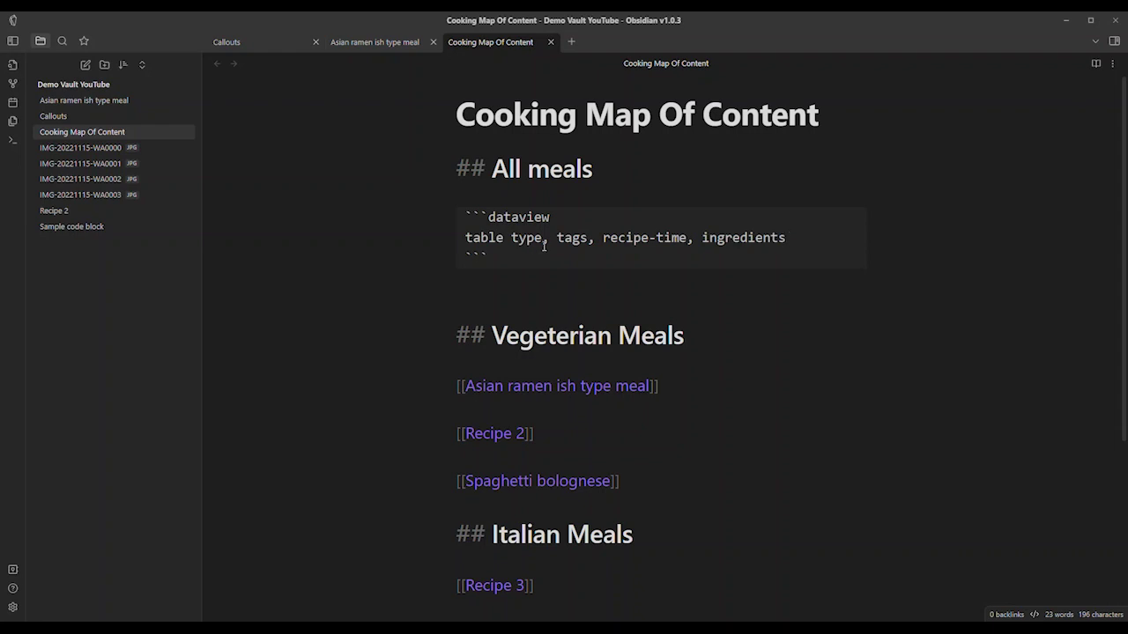
# - Examine the rendered Dataview table in reading view, including its files, columns and the Asian ramen ish type meal row
pyautogui.hotkey('ctrl', 'e')
pyautogui.scroll(-5, 850, 313)
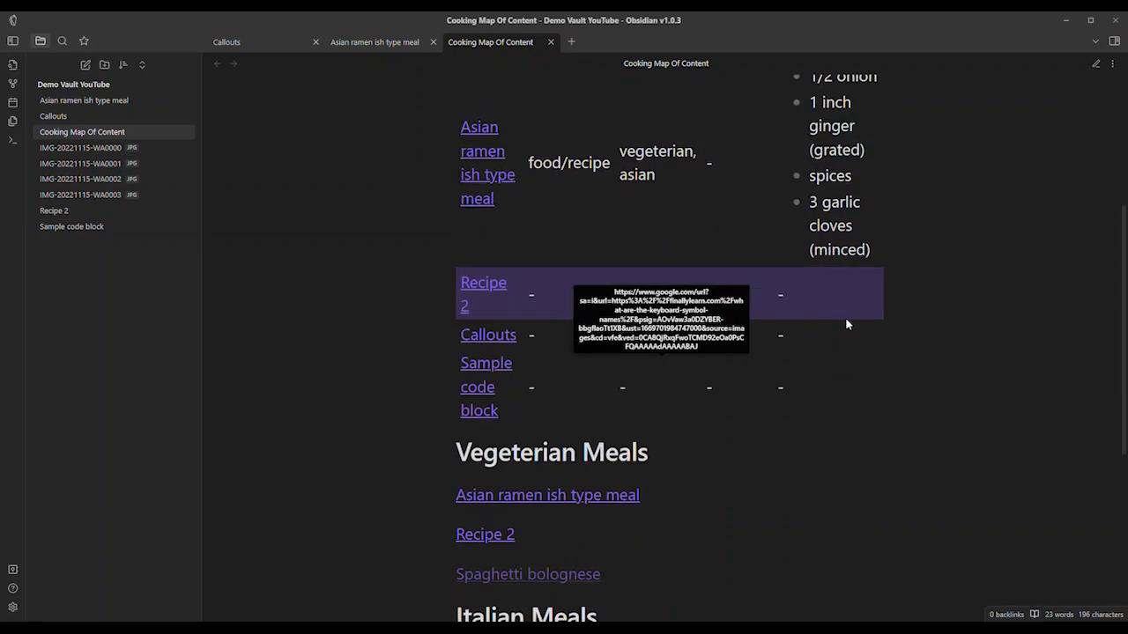
pyautogui.scroll(5, 441, 252)
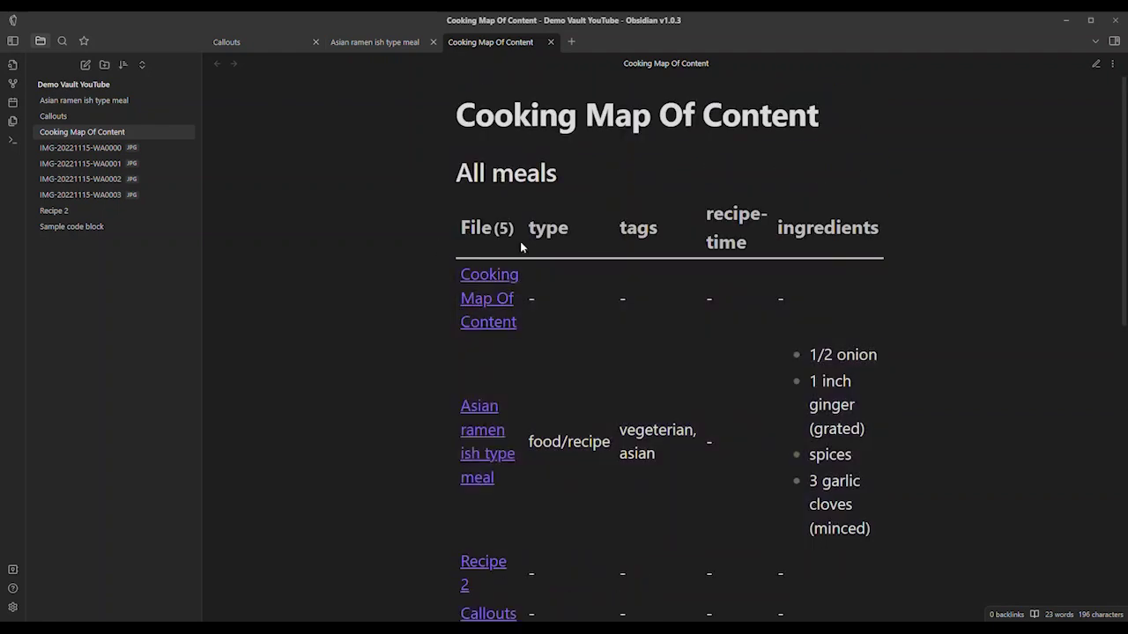
pyautogui.scroll(-2, 495, 282)
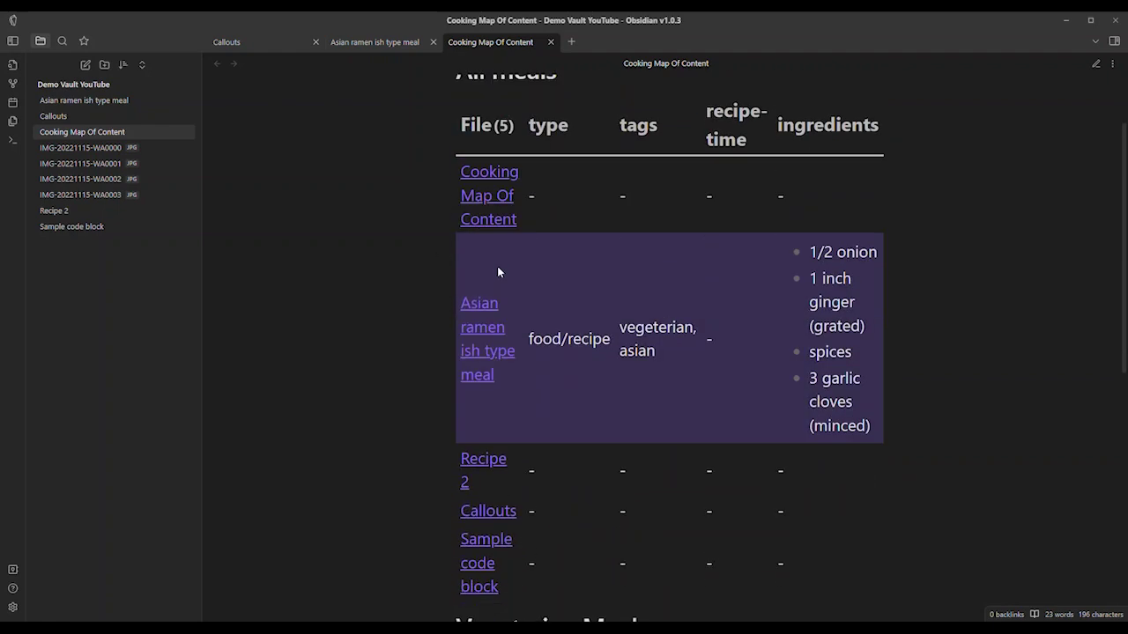
pyautogui.scroll(-1, 476, 326)
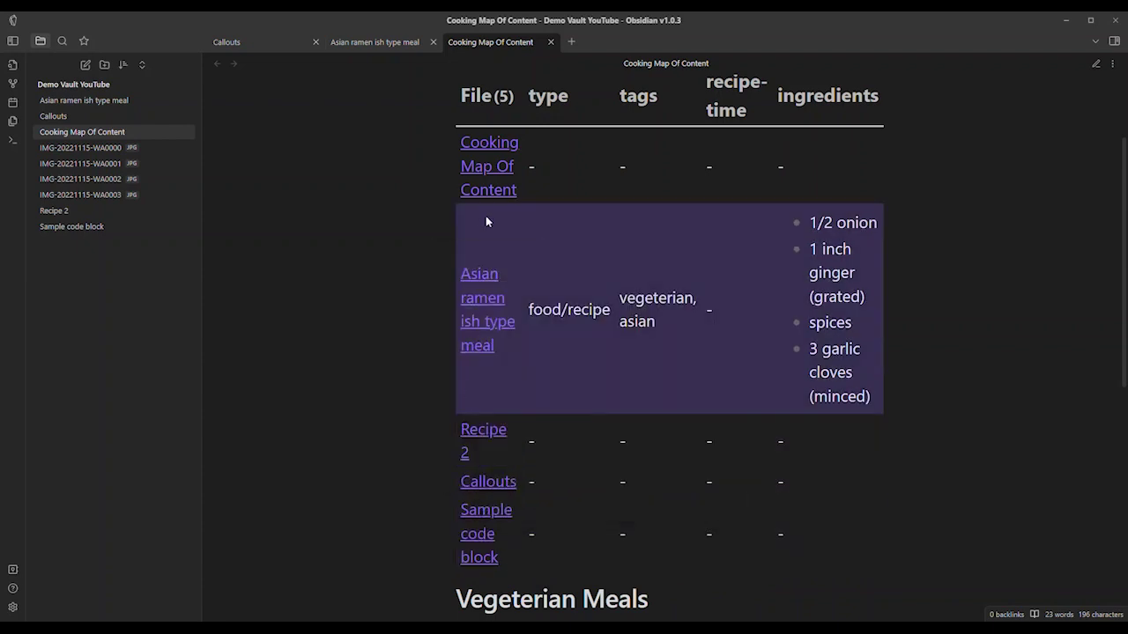
pyautogui.scroll(3, 486, 222)
pyautogui.scroll(-2, 493, 307)
pyautogui.scroll(2, 495, 317)
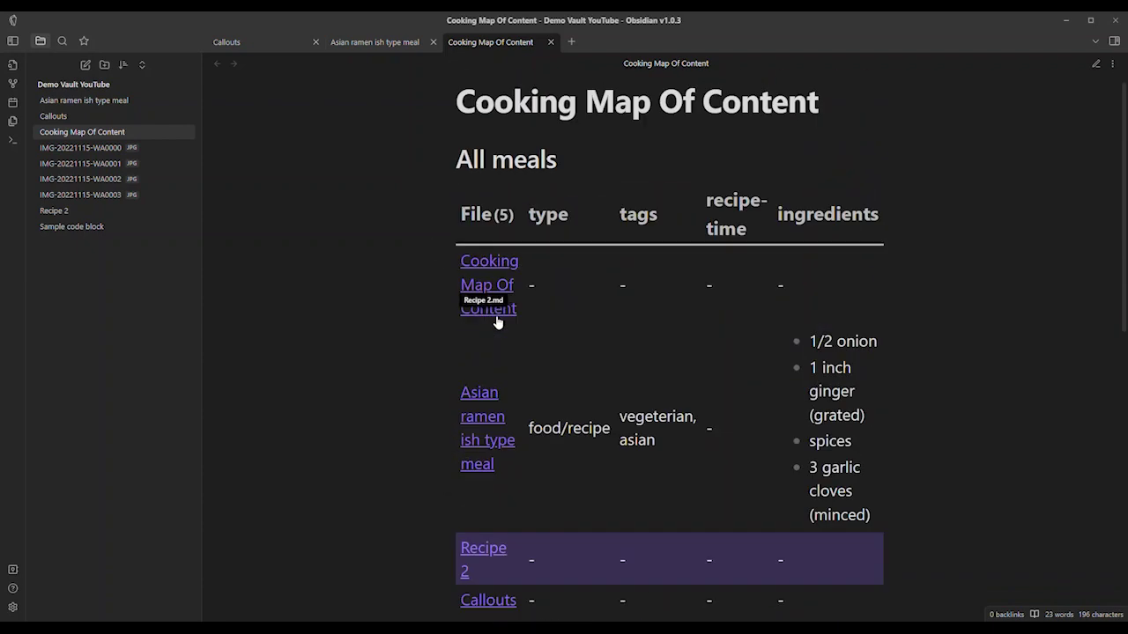
pyautogui.scroll(1, 496, 322)
pyautogui.scroll(-3, 479, 307)
pyautogui.moveTo(473, 282)
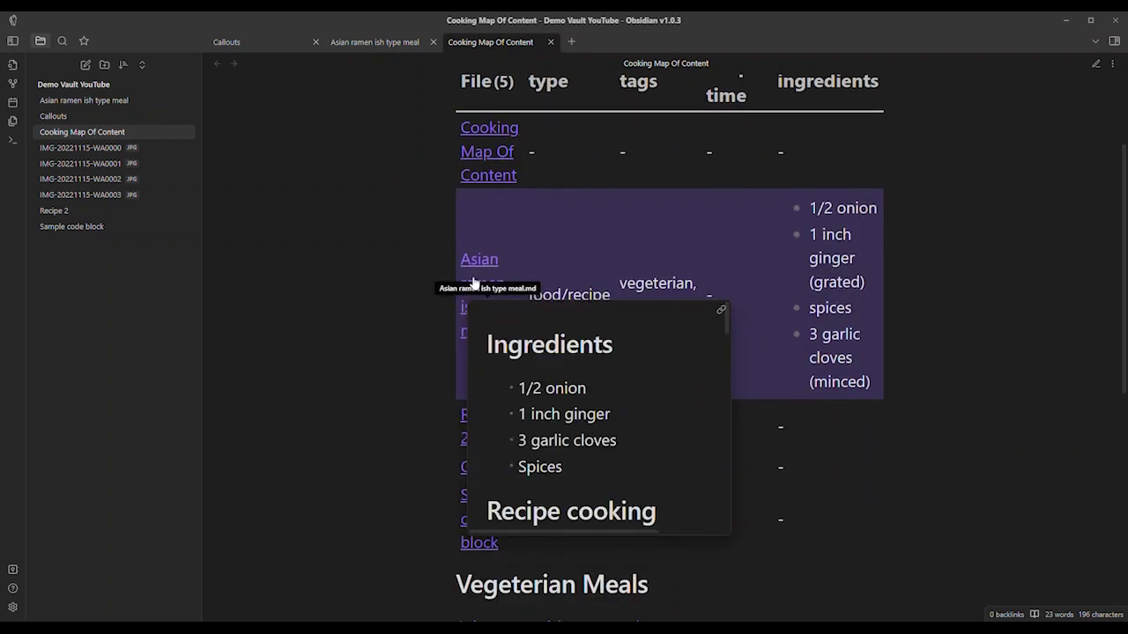
# - Copy the column list after "table" and delete it from the query, checking the rendered table in reading view
pyautogui.hotkey('ctrl', 'e')
pyautogui.scroll(2, 651, 256)
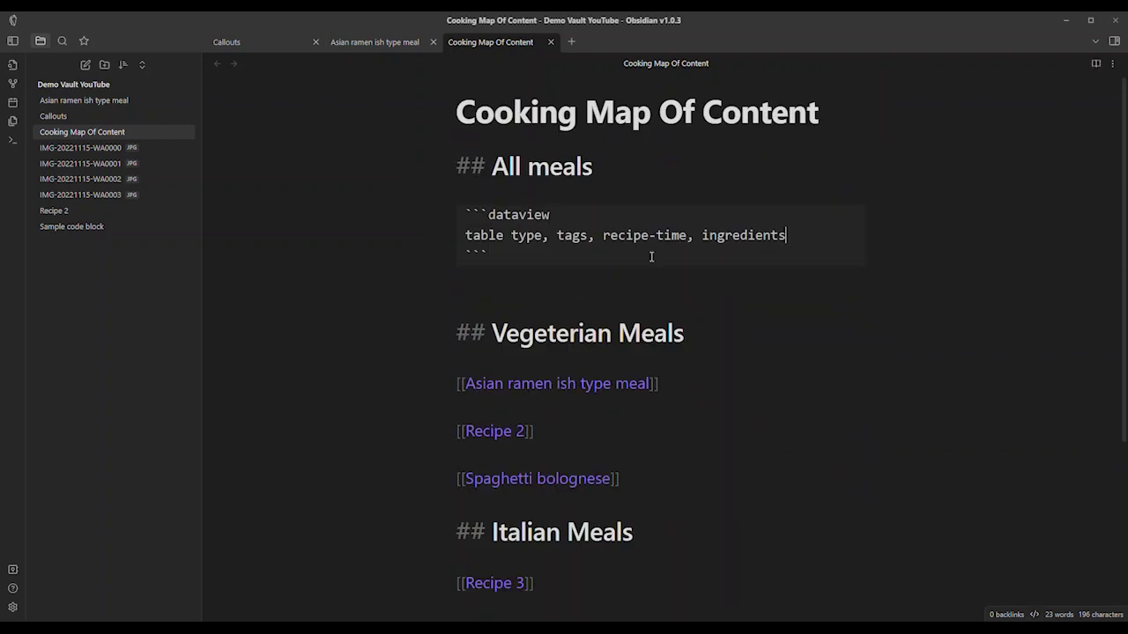
pyautogui.moveTo(466, 235); pyautogui.dragTo(806, 238)
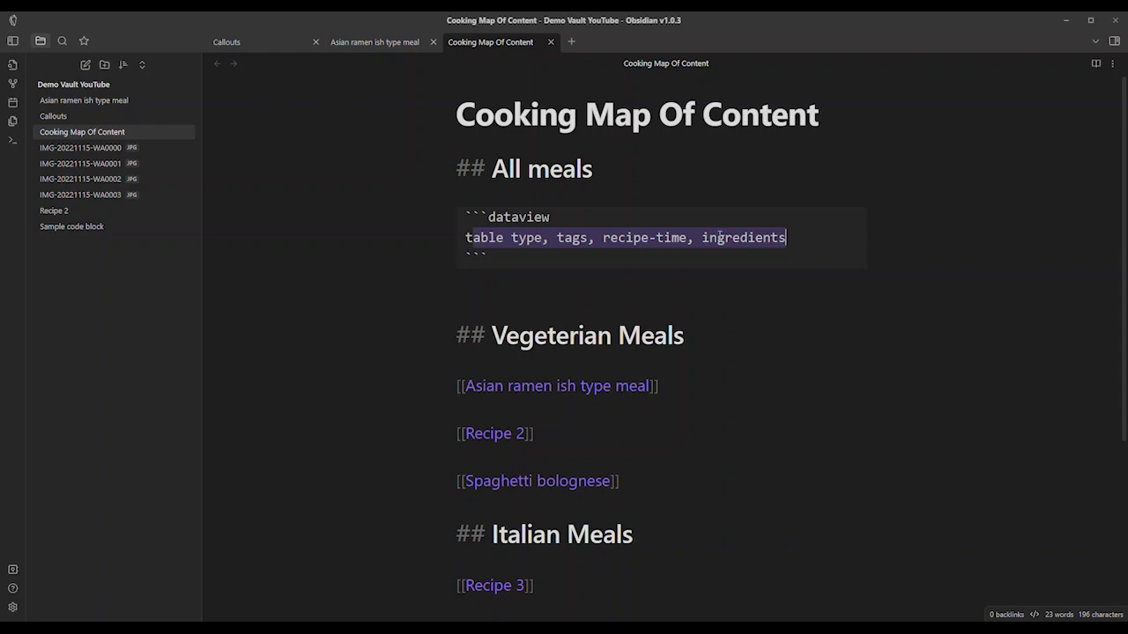
pyautogui.click(797, 240)
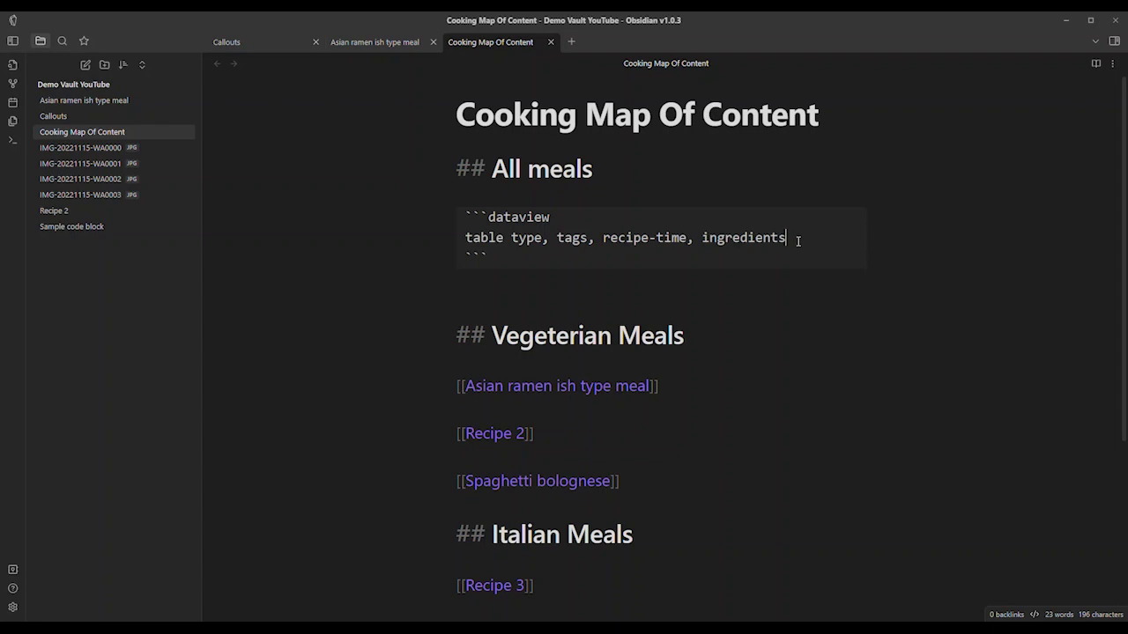
pyautogui.moveTo(798, 238); pyautogui.dragTo(511, 238)
pyautogui.hotkey('ctrl', 'c')
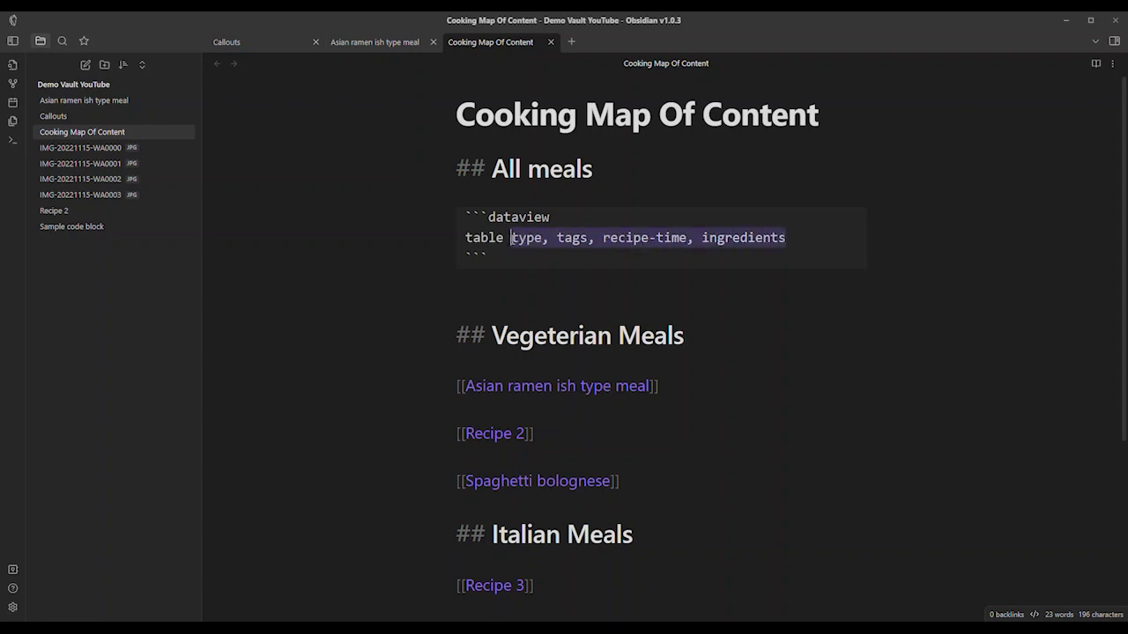
pyautogui.press('BackSpace')
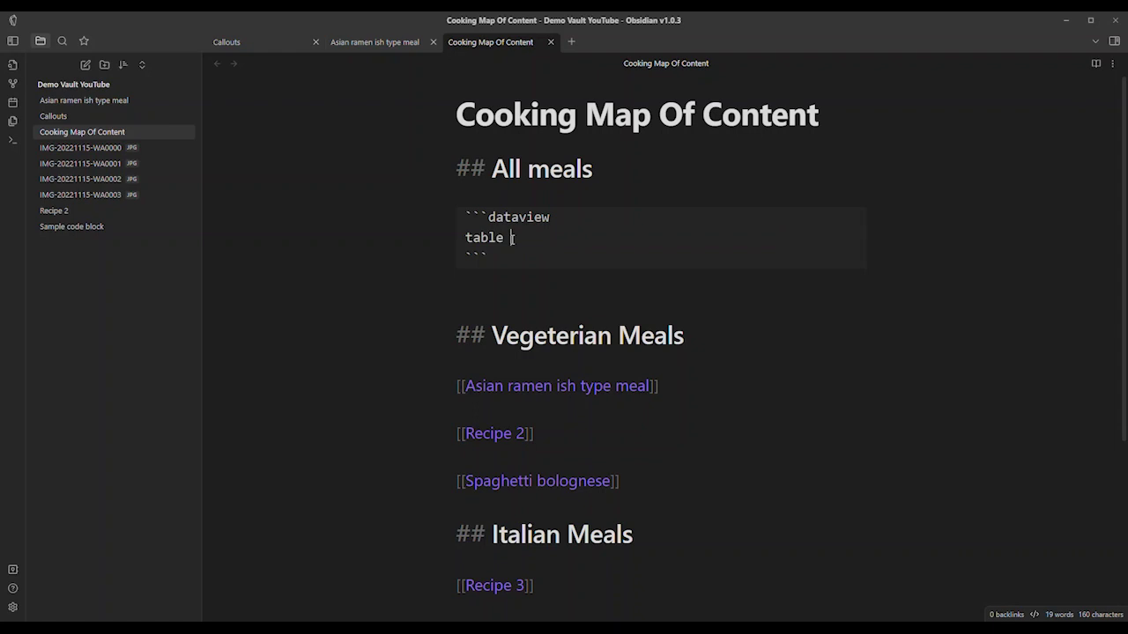
pyautogui.hotkey('ctrl', 'e')
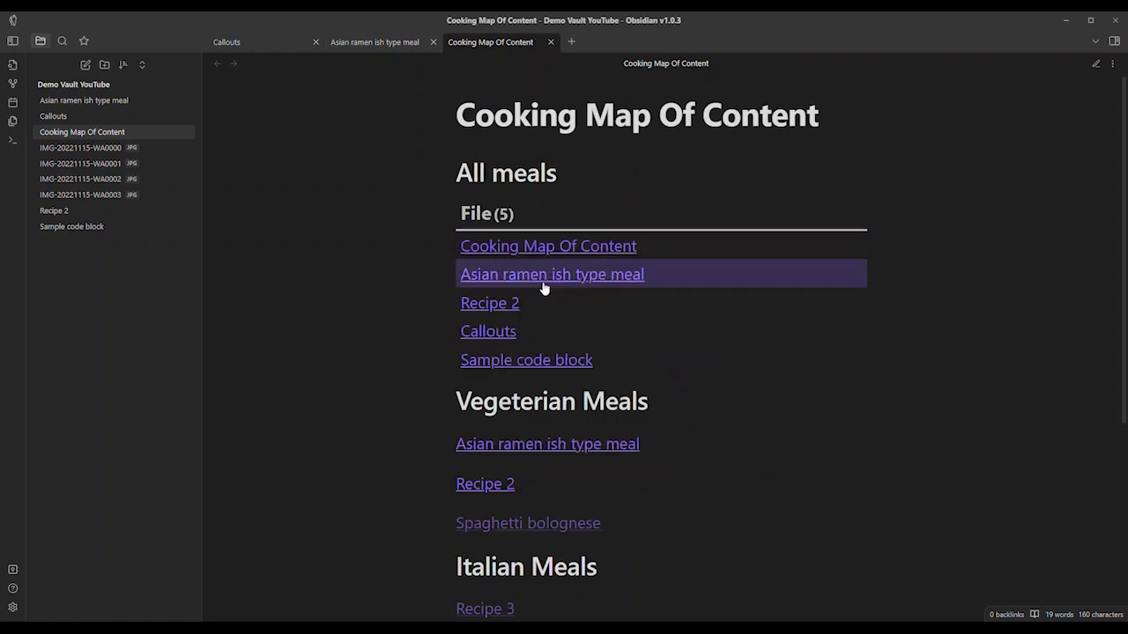
pyautogui.hotkey('ctrl', 'e')
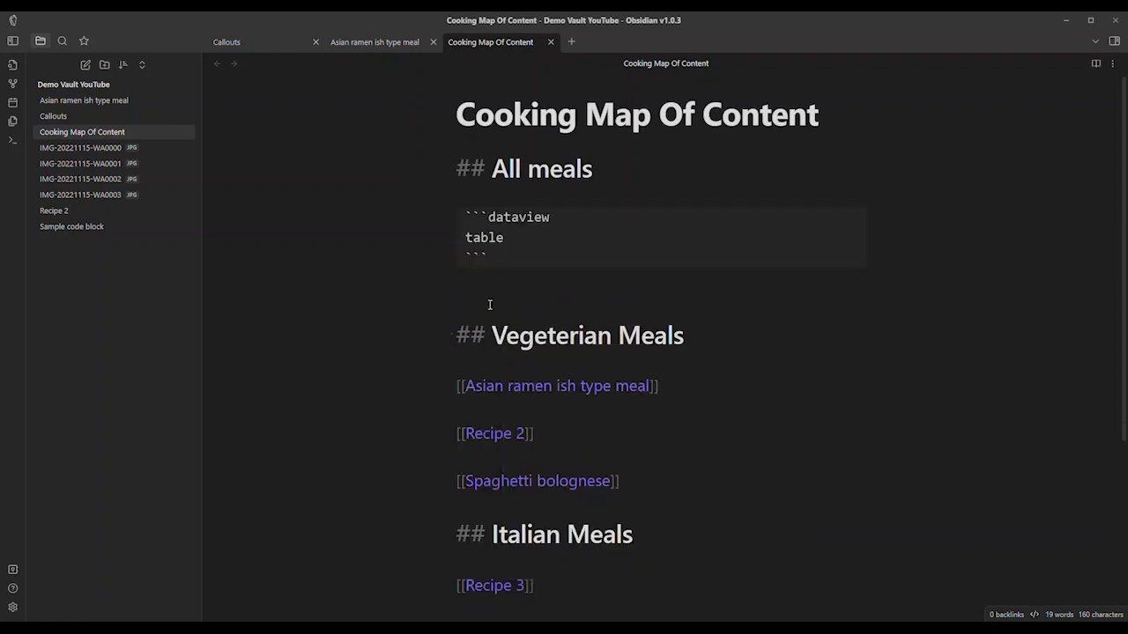
# - Add blank lines and a "---" divider between the dataview block and the Vegeterian Meals heading
pyautogui.click(461, 304)
pyautogui.press('Return')
pyautogui.press('Return')
pyautogui.write('---')
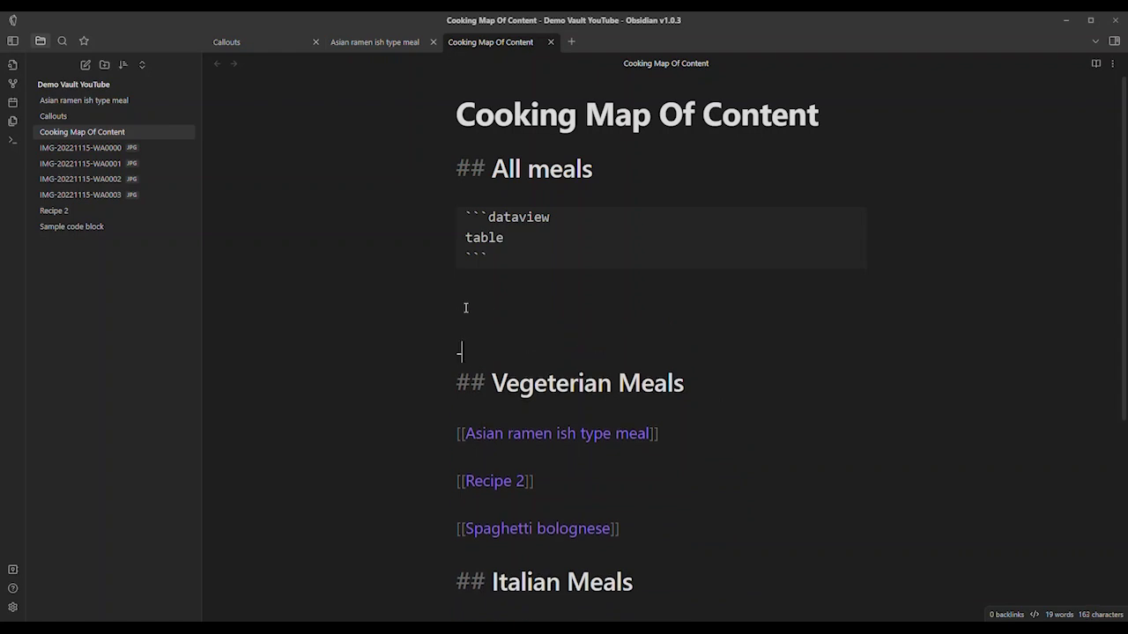
# - Add blank lines between the "---" divider and the Vegeterian Meals heading, and render the note in reading view
pyautogui.press('Return')
pyautogui.press('Return')
pyautogui.hotkey('ctrl', 'e')
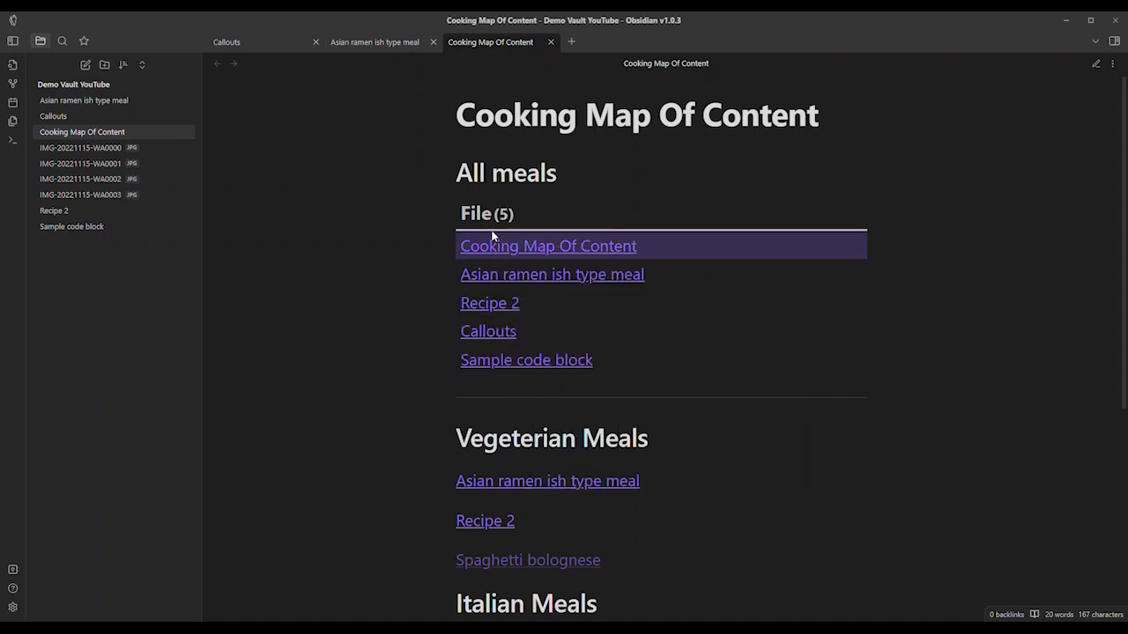
# - Return to editing and paste the columns "type, tags, recipe-time, ingredients" after "table" in the dataview query
pyautogui.hotkey('ctrl', 'e')
pyautogui.moveTo(504, 240); pyautogui.dragTo(439, 249)
pyautogui.click(534, 236)
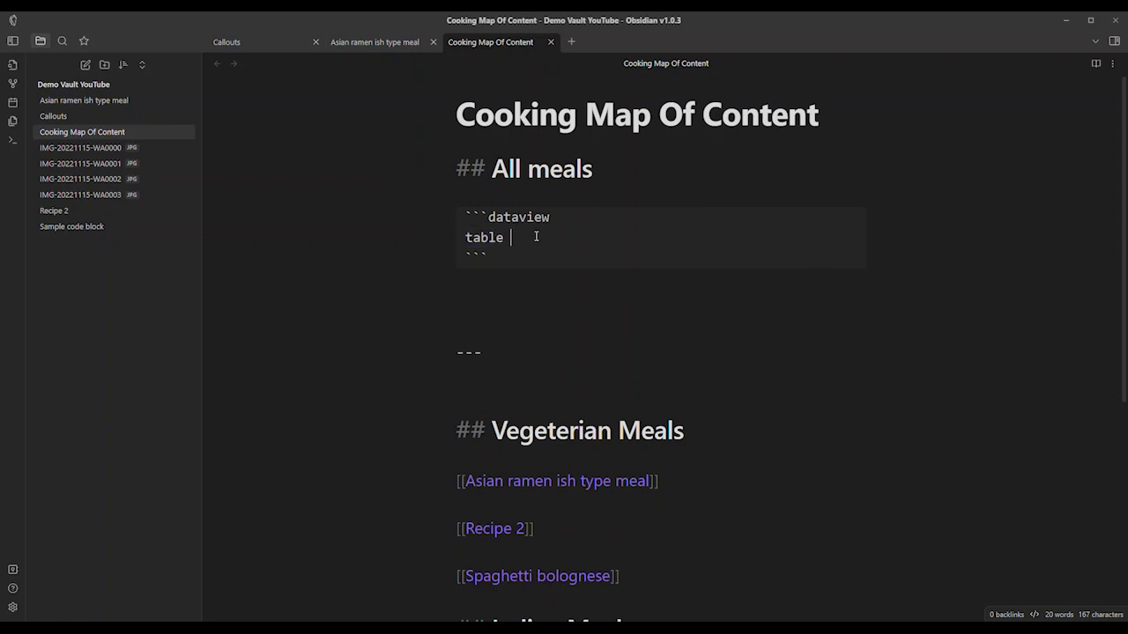
pyautogui.hotkey('ctrl', 'v')
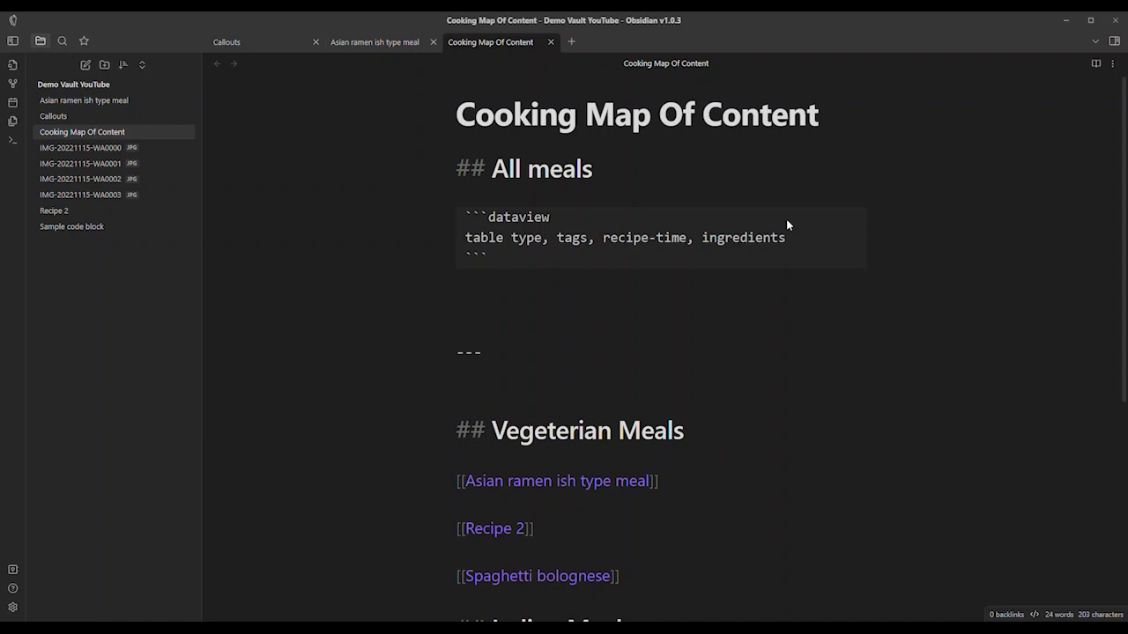
# - Examine the rendered All meals table in reading view, checking its file rows and the metadata columns
pyautogui.hotkey('ctrl', 'e')
pyautogui.scroll(-1, 657, 234)
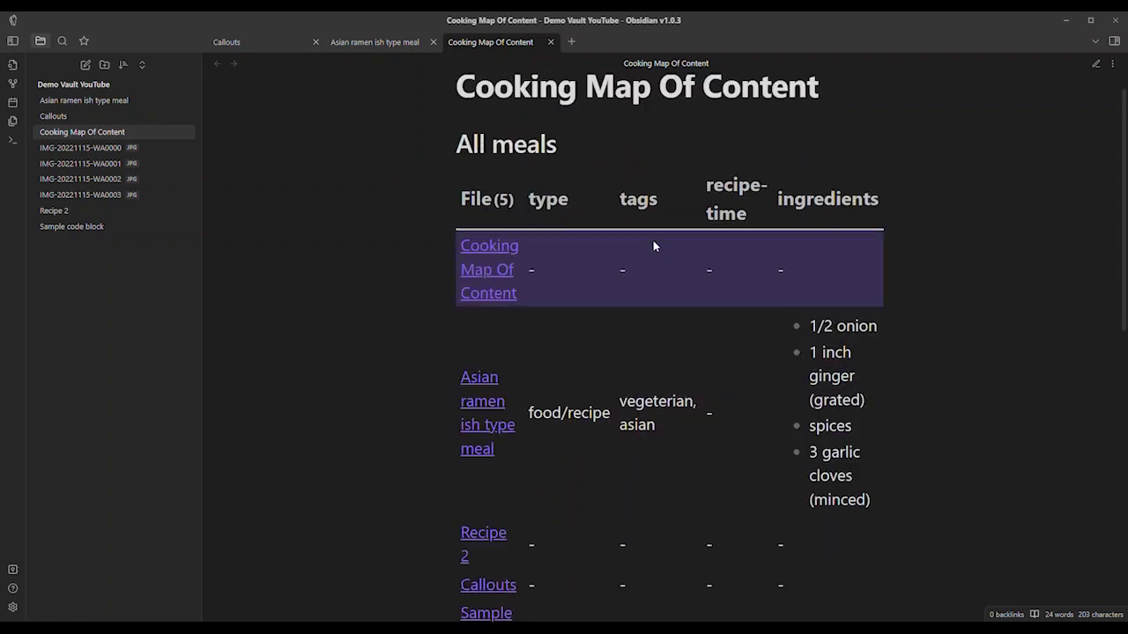
pyautogui.scroll(1, 658, 242)
pyautogui.scroll(-1, 835, 275)
pyautogui.scroll(-1, 374, 289)
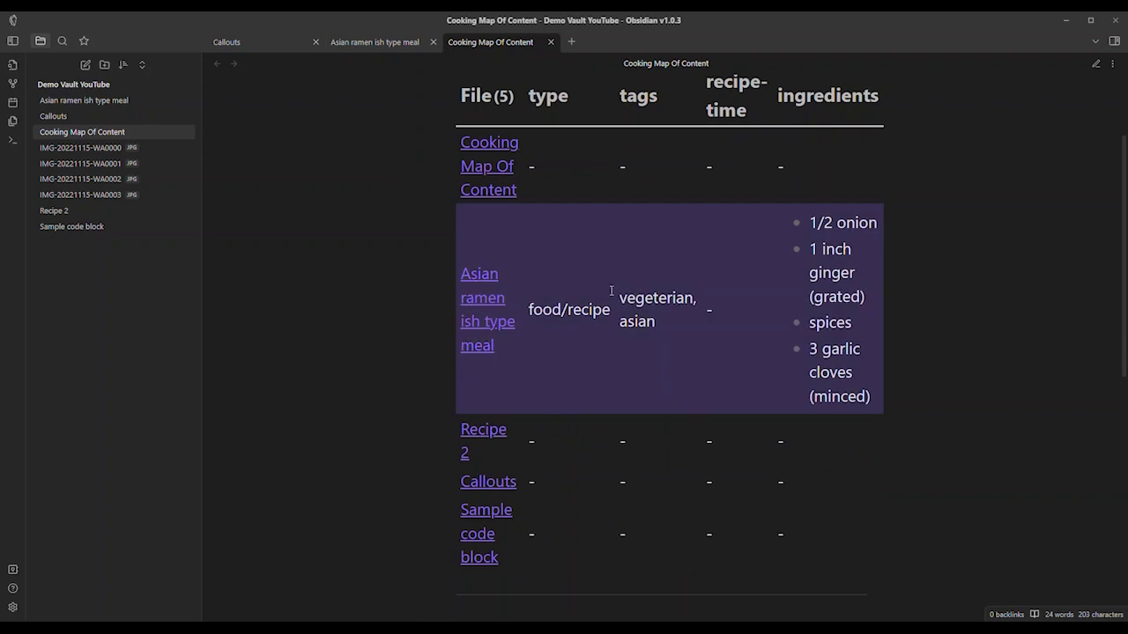
pyautogui.moveTo(520, 305)
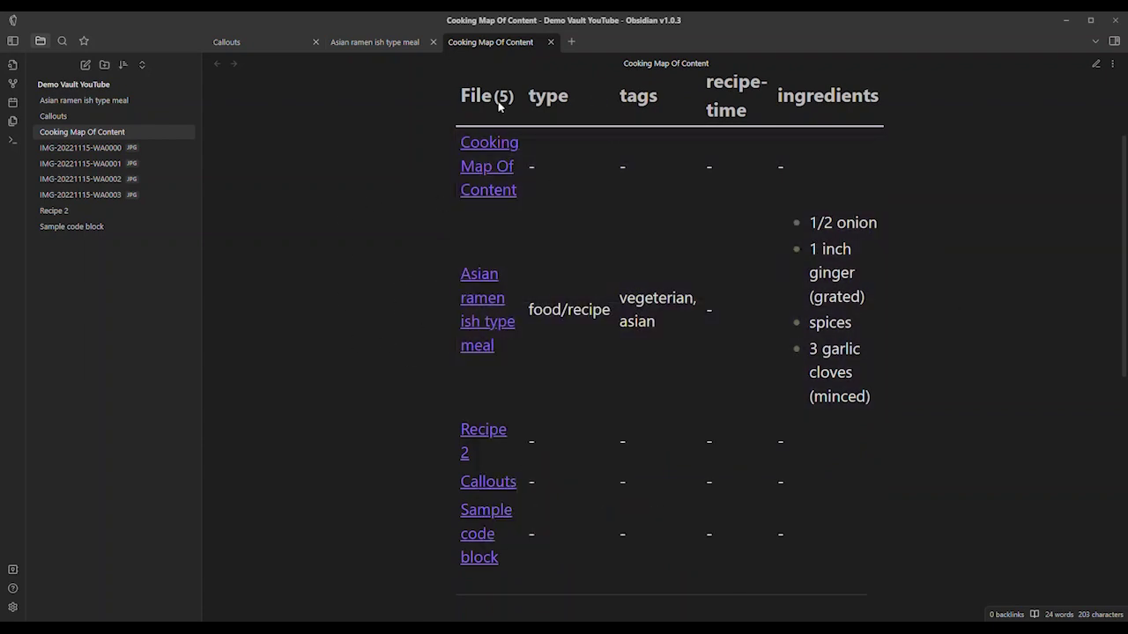
pyautogui.scroll(-2, 793, 190)
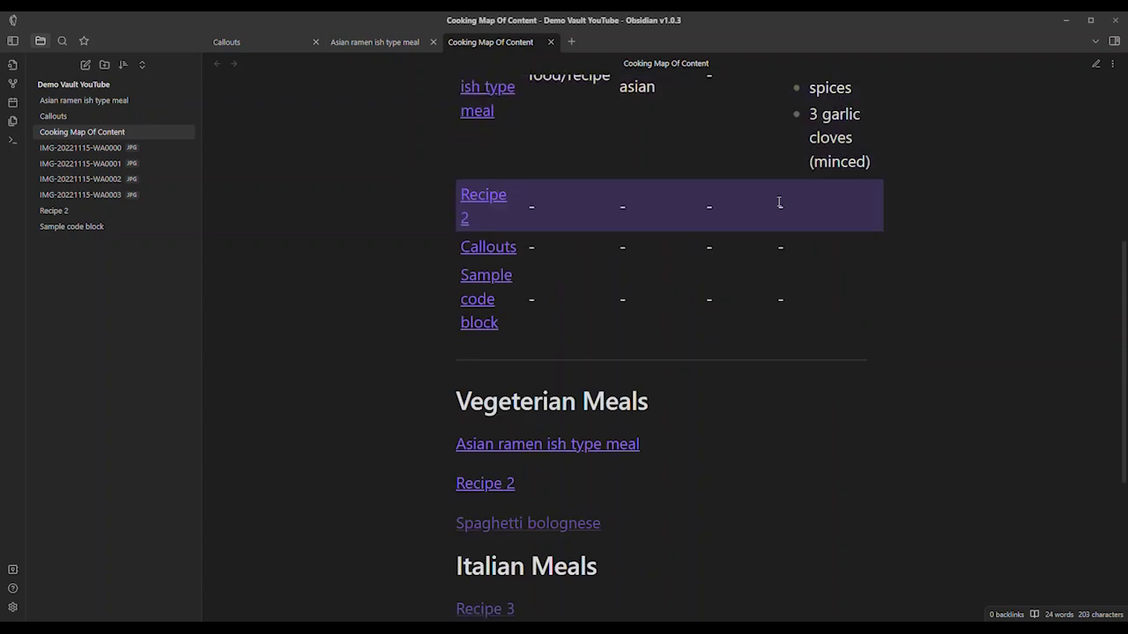
pyautogui.scroll(2, 705, 290)
pyautogui.scroll(-1, 802, 291)
# - Add the filter line "where contains(lower(type))" below the table line of the dataview query
pyautogui.hotkey('ctrl', 'e')
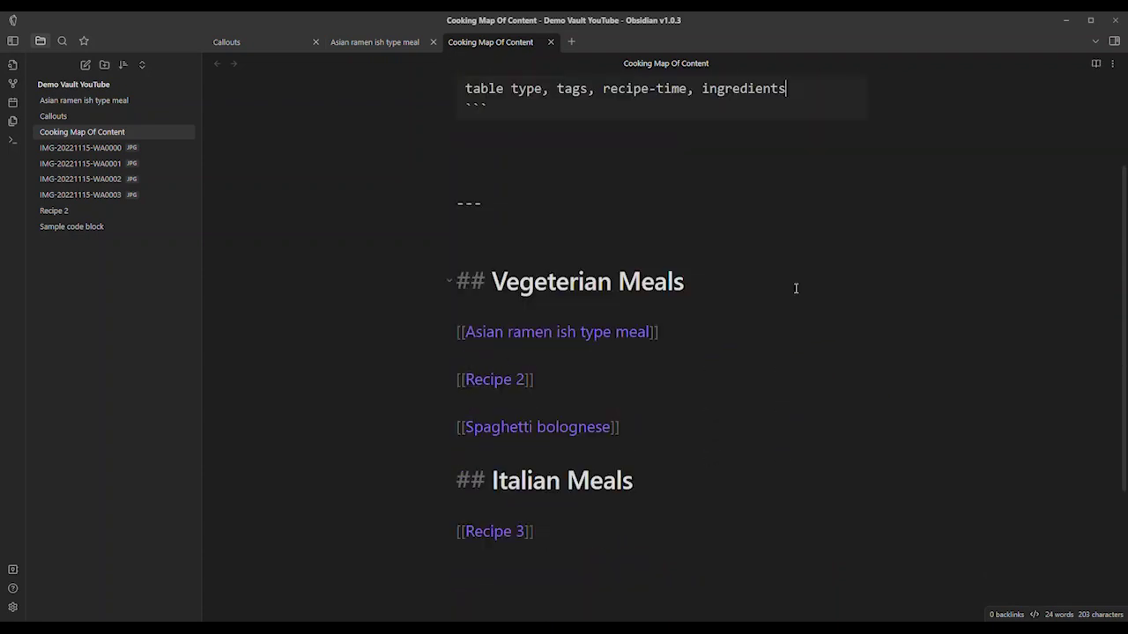
pyautogui.scroll(3, 795, 233)
pyautogui.click(794, 234)
pyautogui.press('Return')
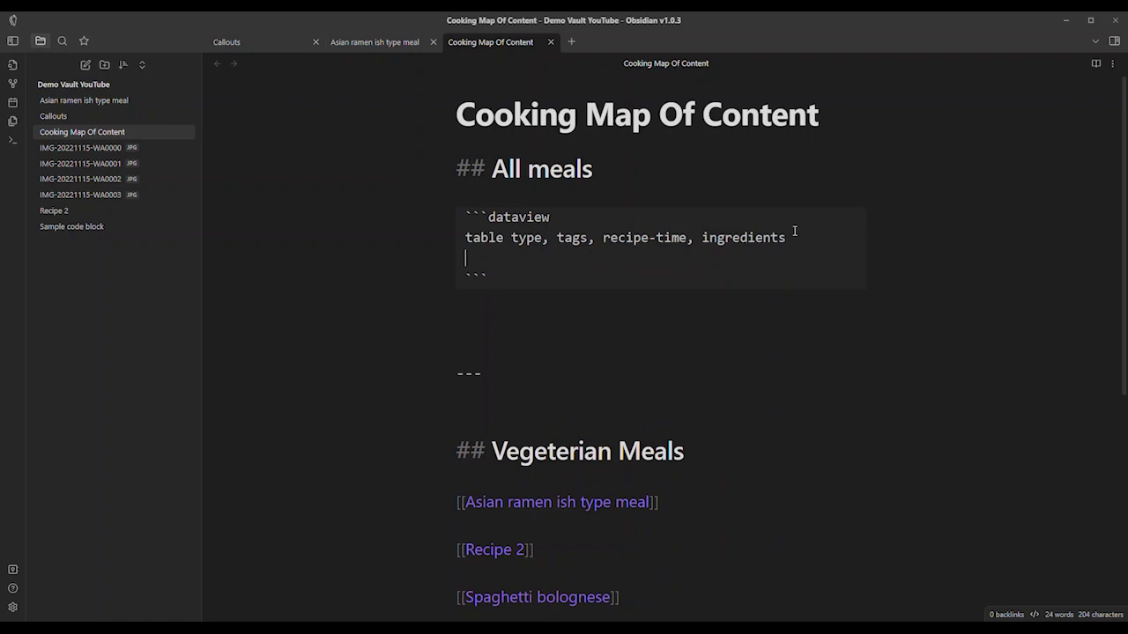
pyautogui.write('where contains')
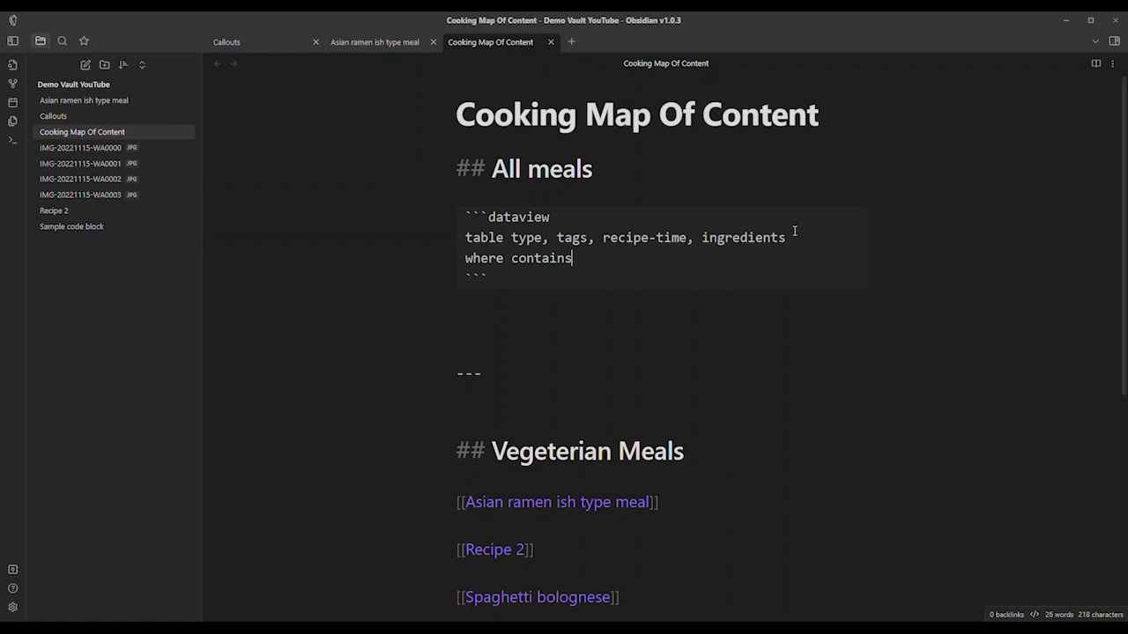
pyautogui.write('(lower(type')
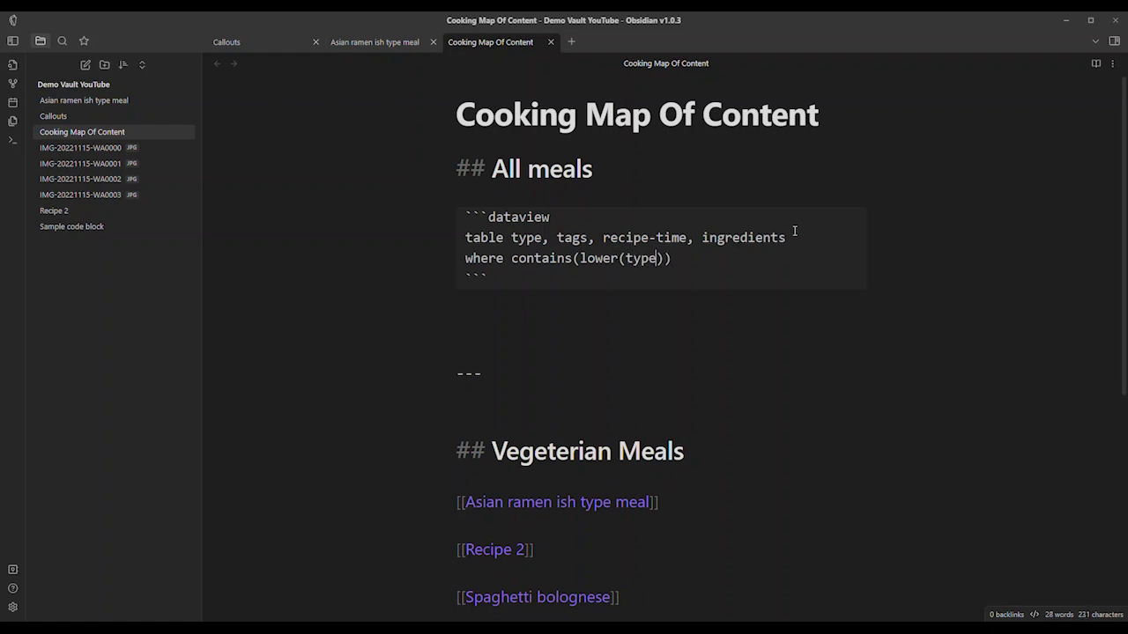
# - Capitalize the type value in the Asian ramen ish type meal note's metadata as "Food/Recipe"
pyautogui.click(378, 44)
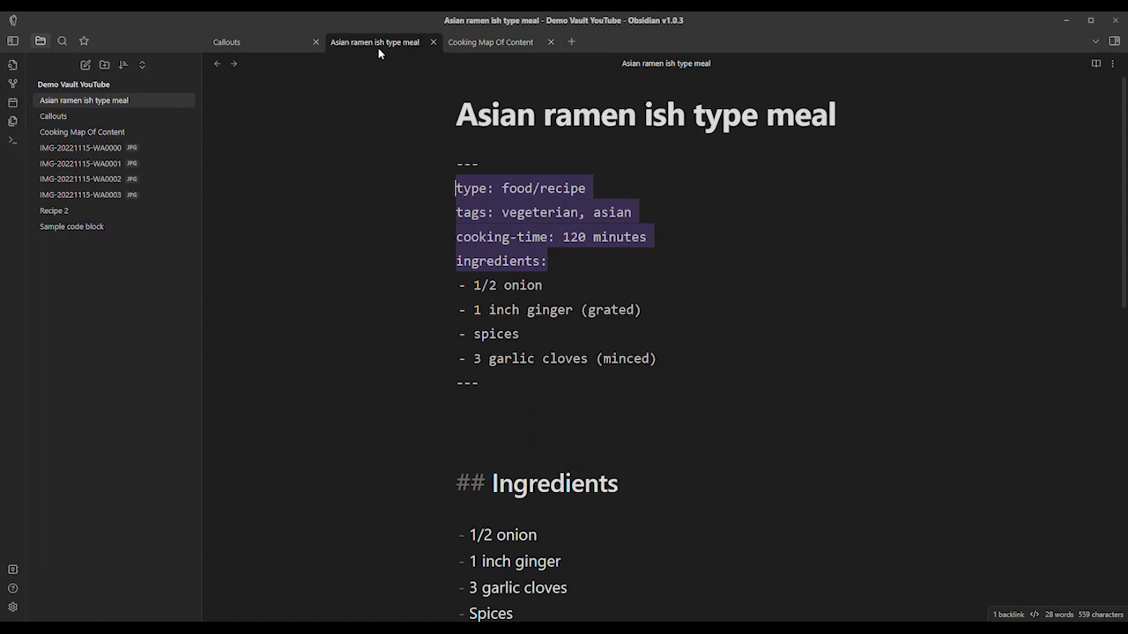
pyautogui.click(480, 213)
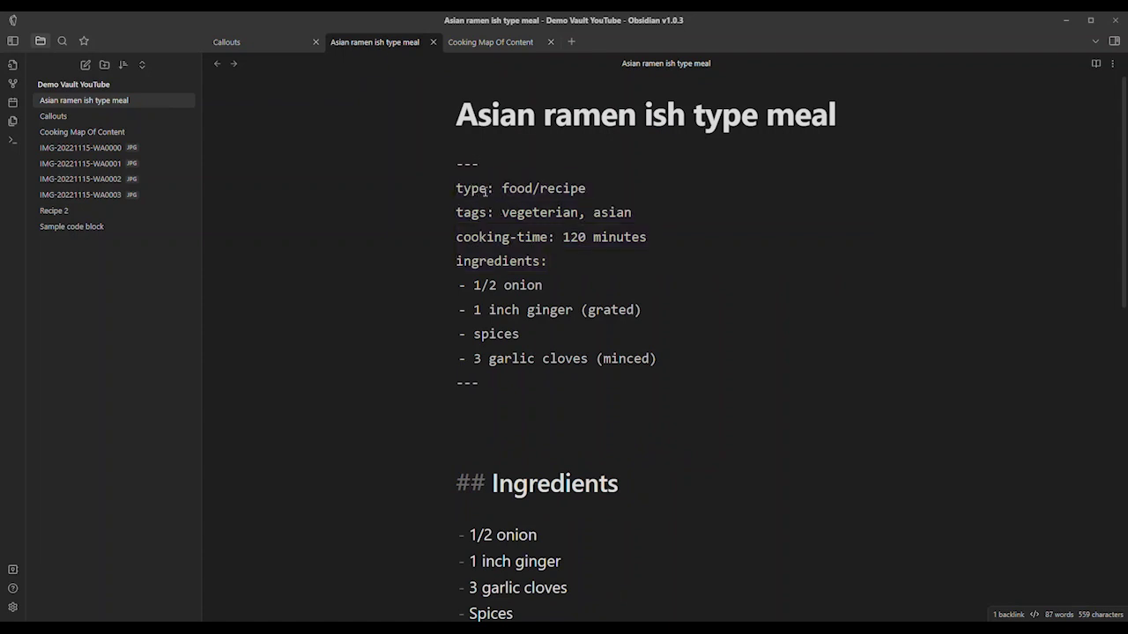
pyautogui.doubleClick(470, 188)
pyautogui.moveTo(501, 188); pyautogui.dragTo(589, 188)
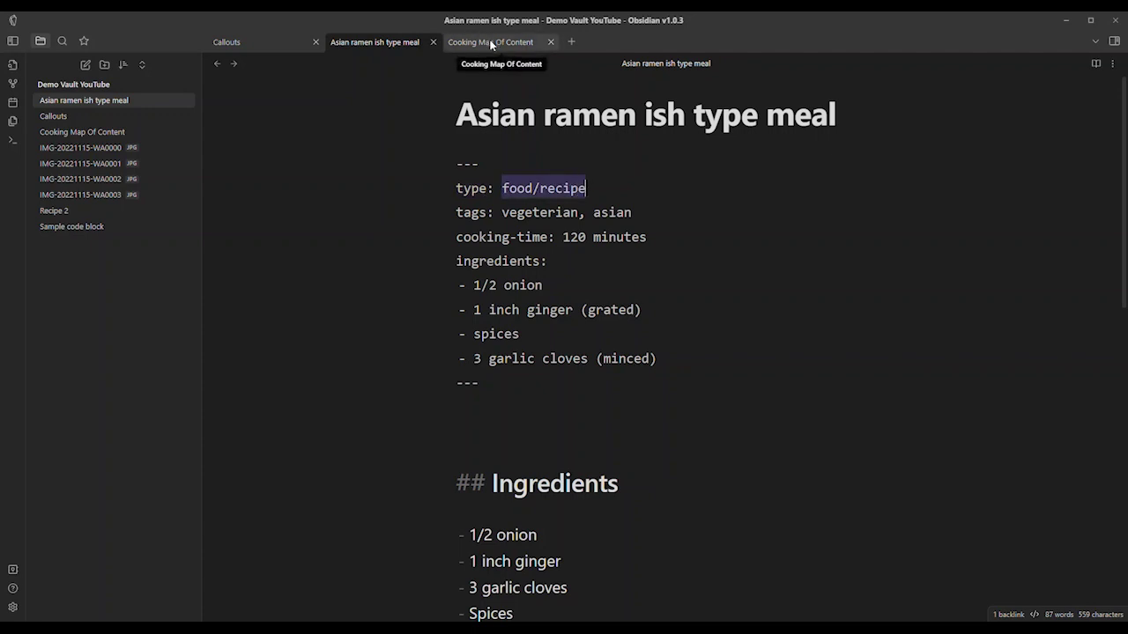
pyautogui.click(509, 187)
pyautogui.press('BackSpace')
pyautogui.write('F')
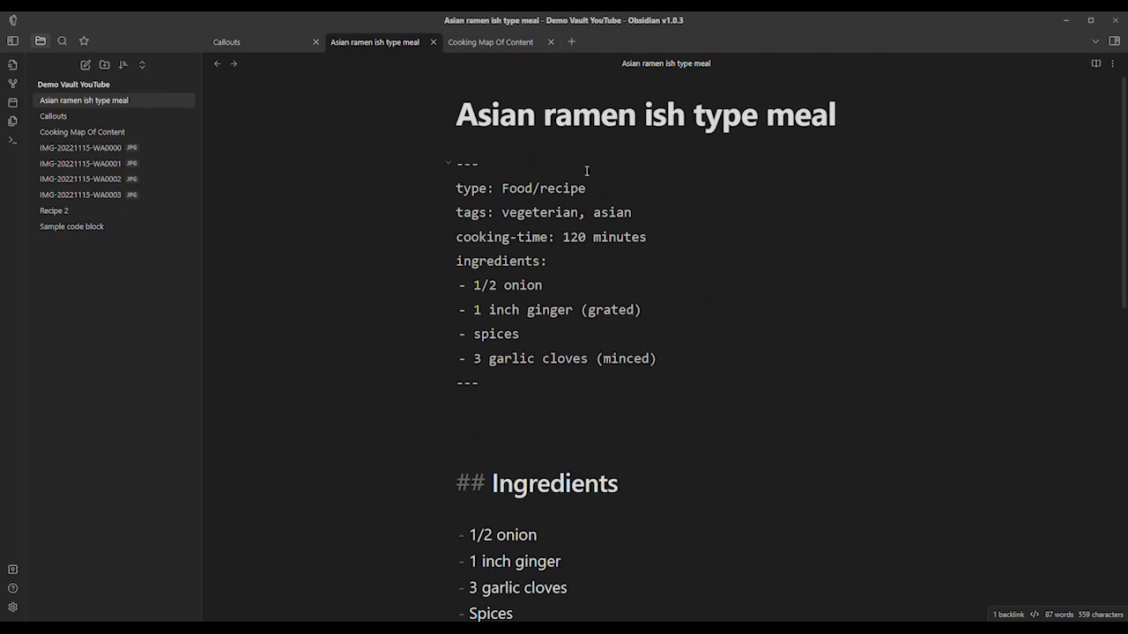
pyautogui.click(547, 190)
pyautogui.press('BackSpace')
pyautogui.write('R')
# - Complete the filter in the Cooking Map Of Content query as where contains(lower(type), "food/recipe")
pyautogui.click(487, 42)
pyautogui.write(',')
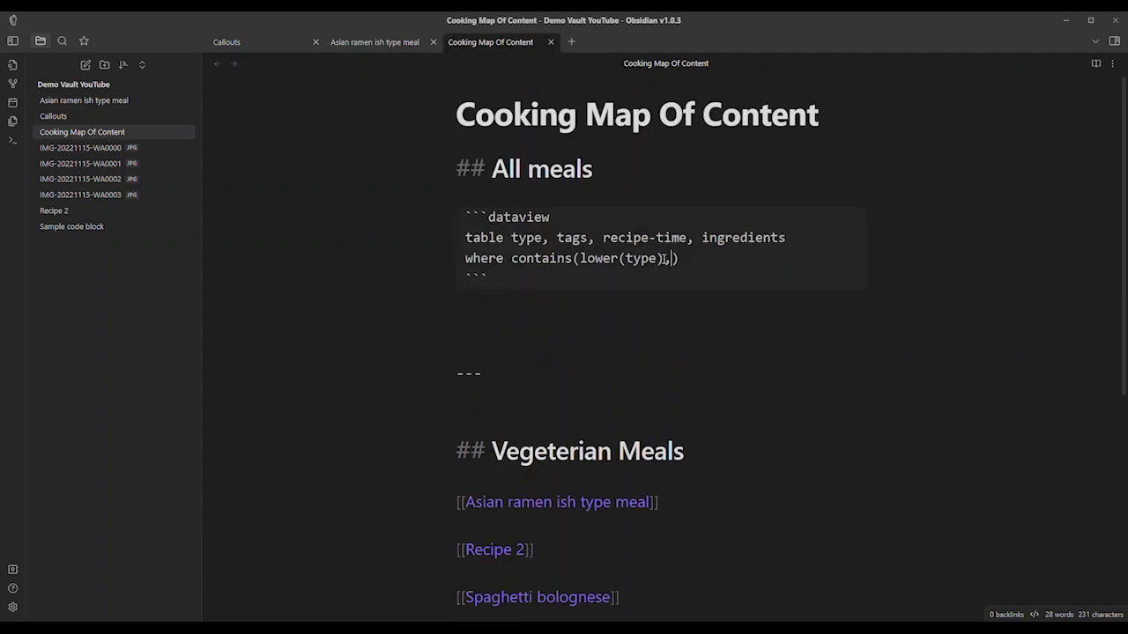
pyautogui.write(' "food/recipe')
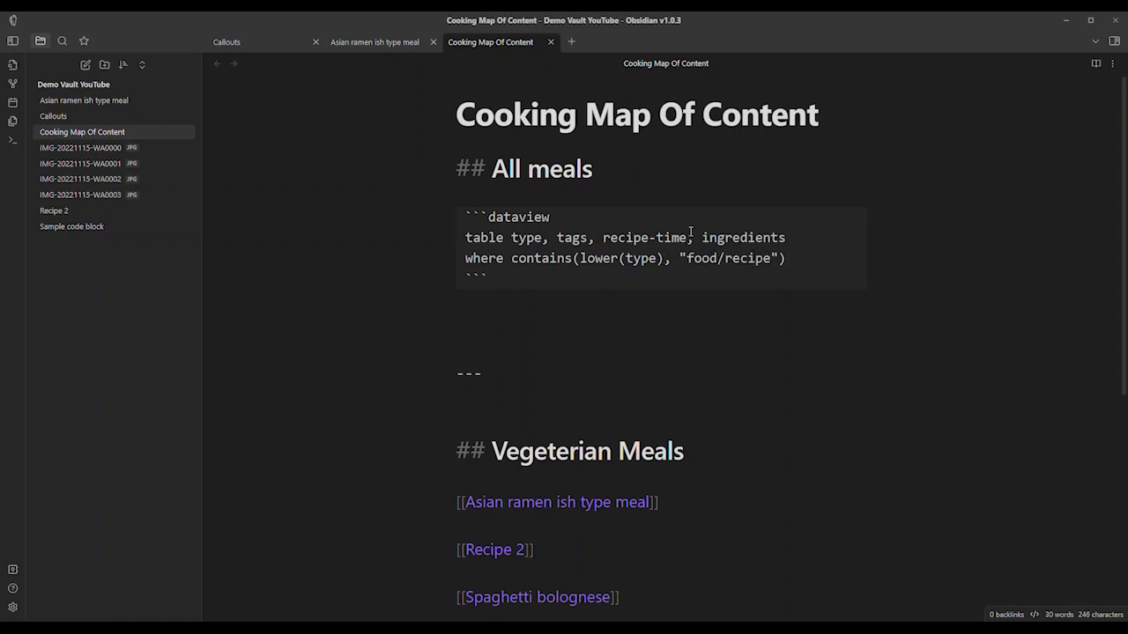
# - Compare the lower(type) and "food/recipe" arguments of the filter with the type value in the Asian ramen ish type meal note
pyautogui.moveTo(580, 259); pyautogui.dragTo(618, 260)
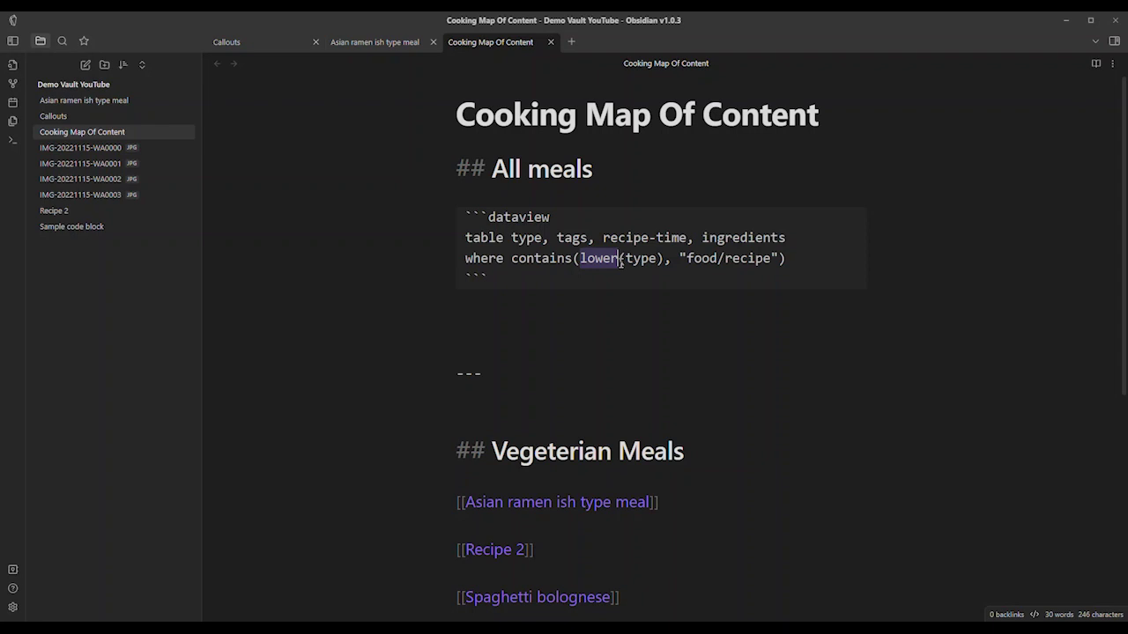
pyautogui.doubleClick(639, 258)
pyautogui.doubleClick(605, 258)
pyautogui.click(385, 47)
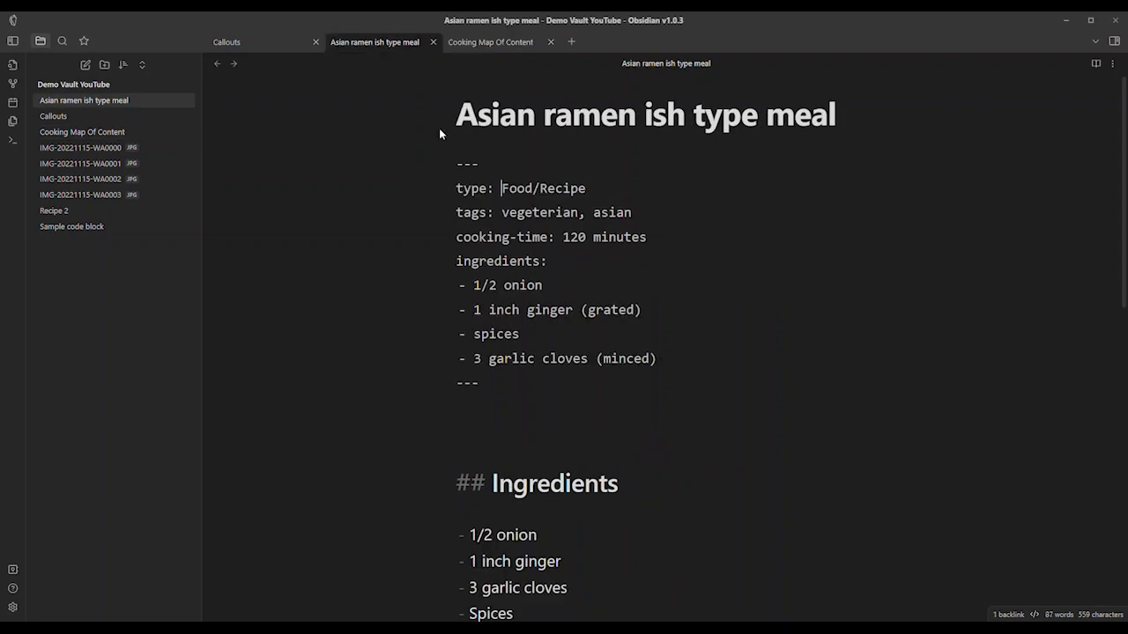
pyautogui.moveTo(501, 187); pyautogui.dragTo(586, 189)
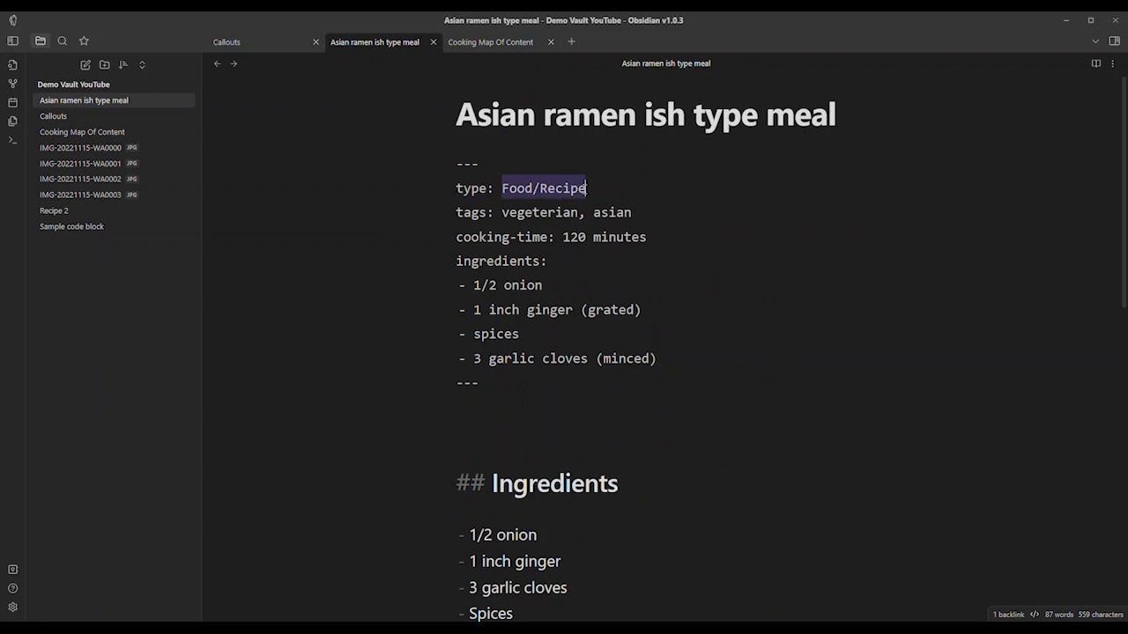
pyautogui.click(504, 42)
pyautogui.moveTo(679, 258); pyautogui.dragTo(772, 258)
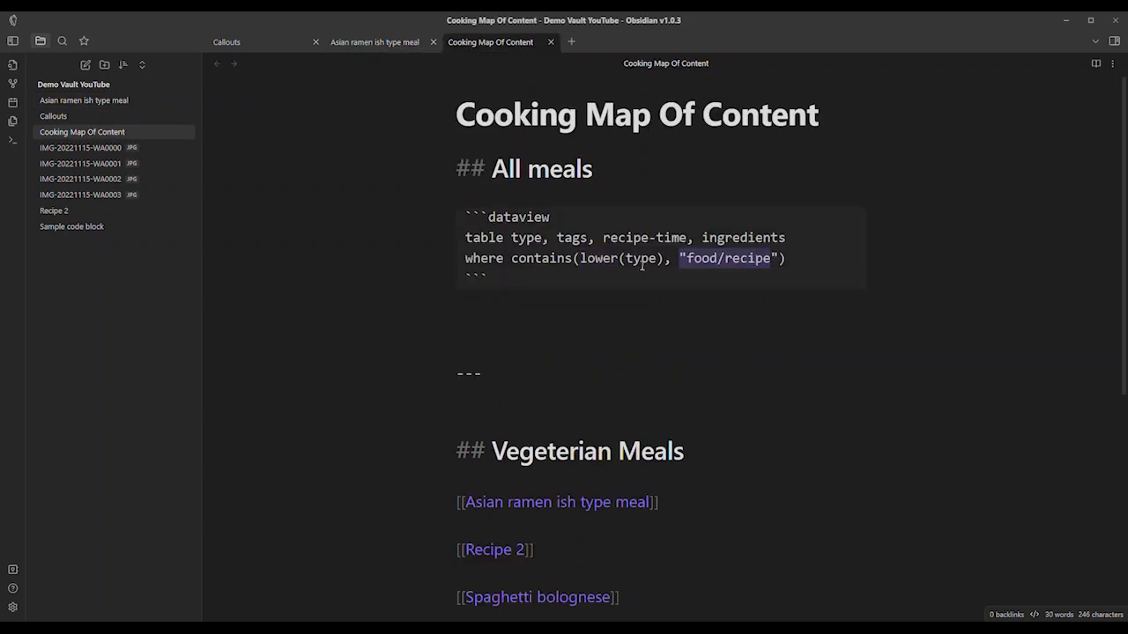
pyautogui.moveTo(668, 259); pyautogui.dragTo(780, 258)
pyautogui.click(786, 258)
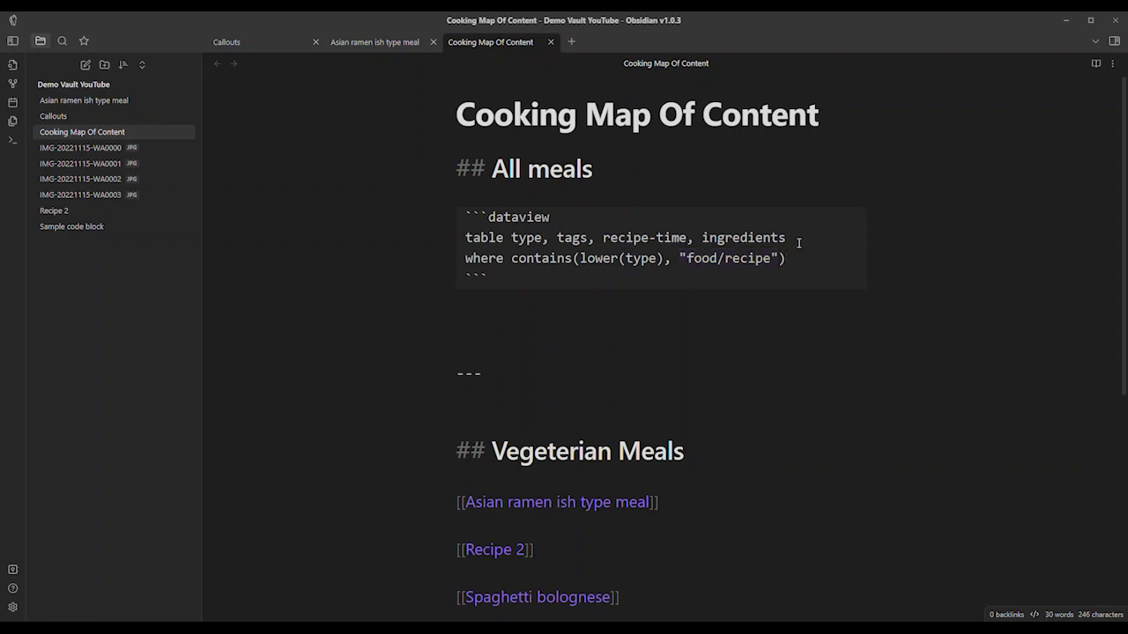
# - Examine the filtered All meals table in reading view alongside the ramen note's metadata and the manual links under Vegeterian and Italian Meals
pyautogui.hotkey('ctrl', 'e')
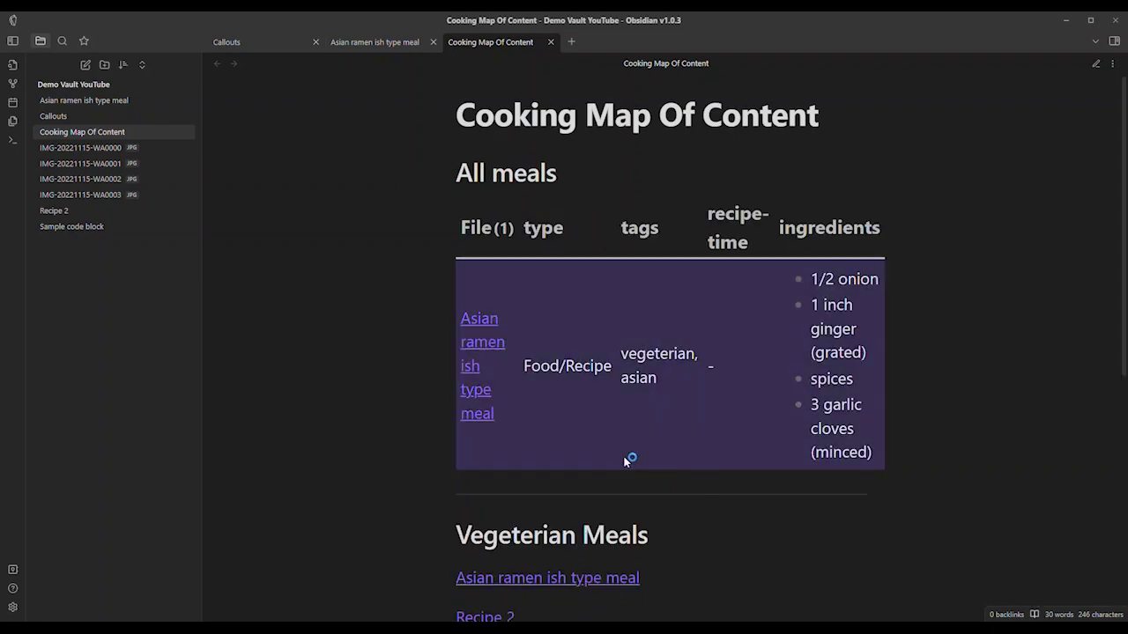
pyautogui.scroll(-2, 649, 261)
pyautogui.scroll(1, 617, 291)
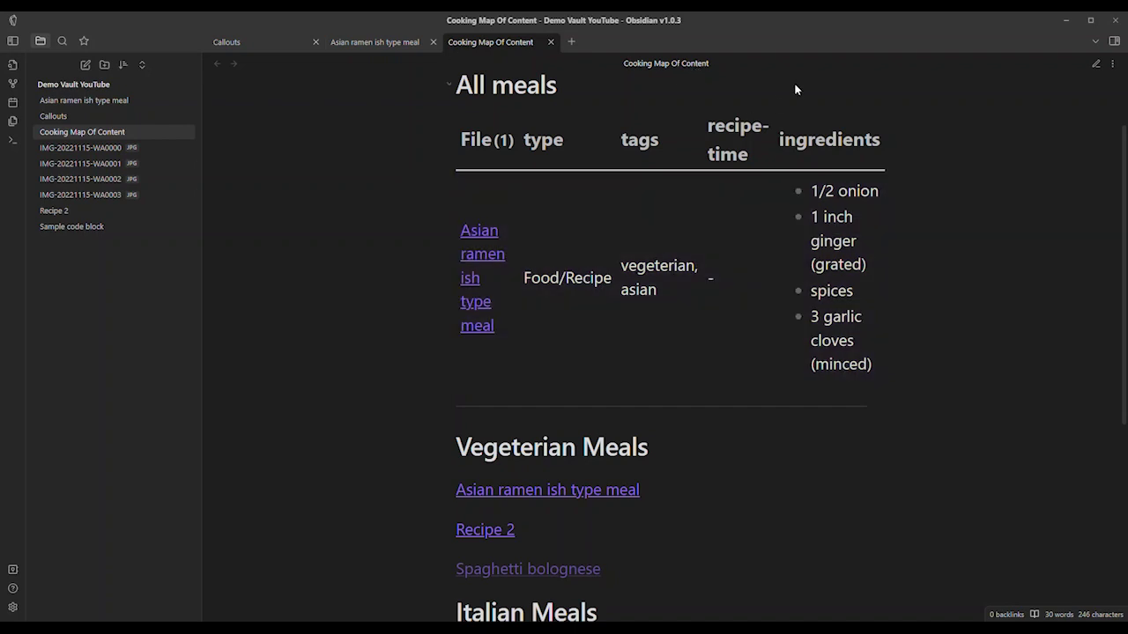
pyautogui.scroll(1, 745, 310)
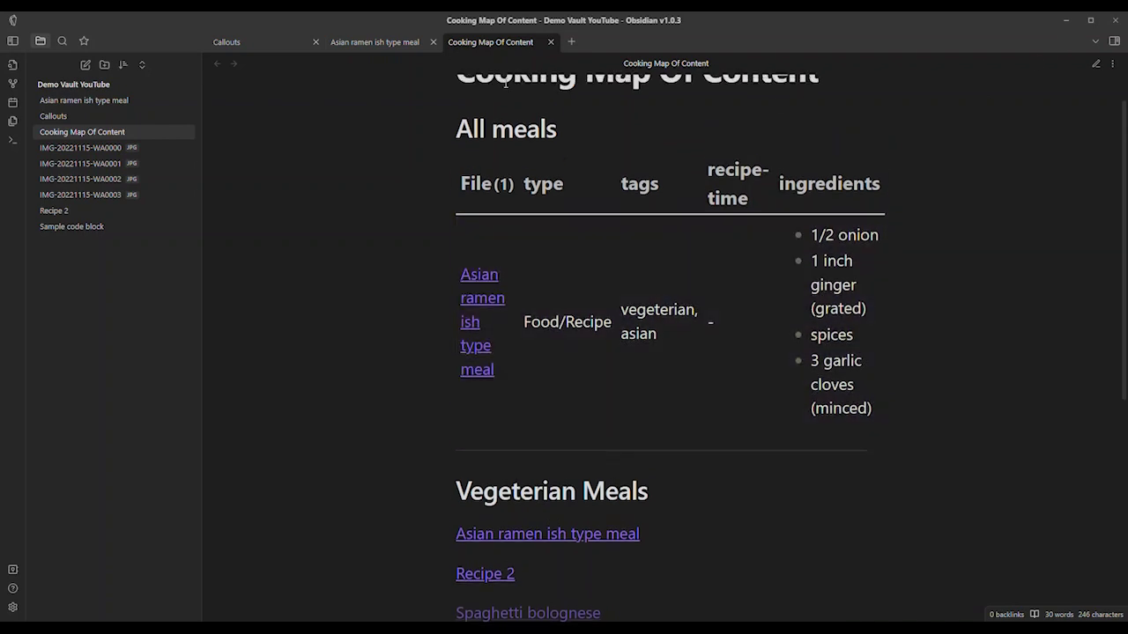
pyautogui.click(364, 44)
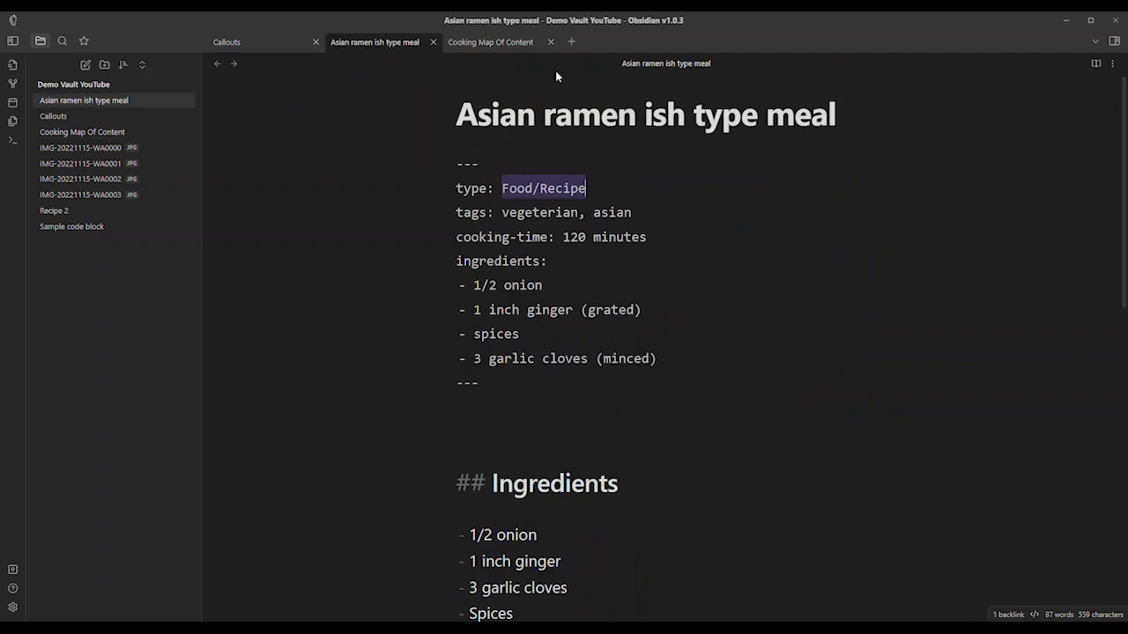
pyautogui.click(494, 43)
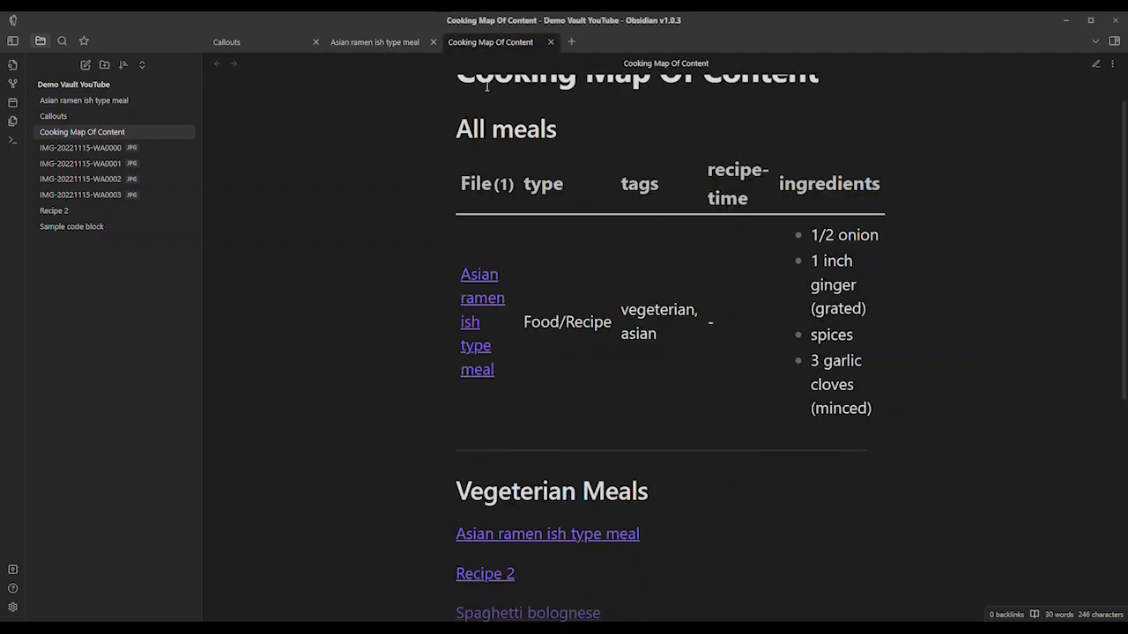
pyautogui.hotkey('ctrl', 'e')
pyautogui.scroll(-4, 632, 318)
pyautogui.scroll(4, 566, 360)
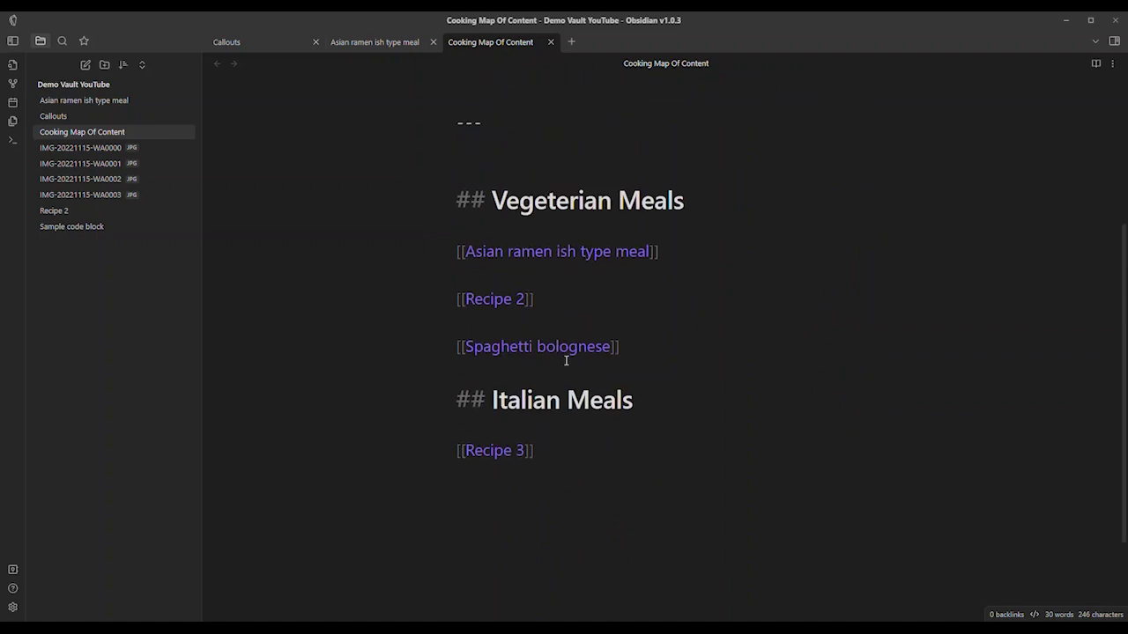
pyautogui.hotkey('ctrl', 'e')
pyautogui.scroll(-3, 501, 327)
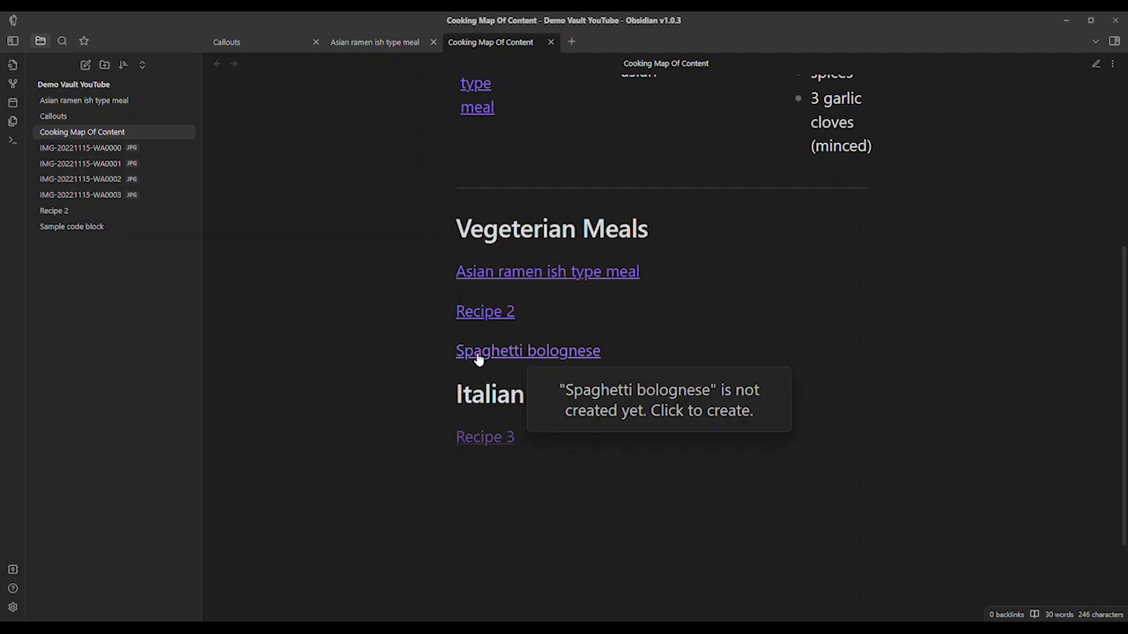
# - Create a new note in a separate tab and title it "Spaghetti bolognese"
pyautogui.click(573, 43)
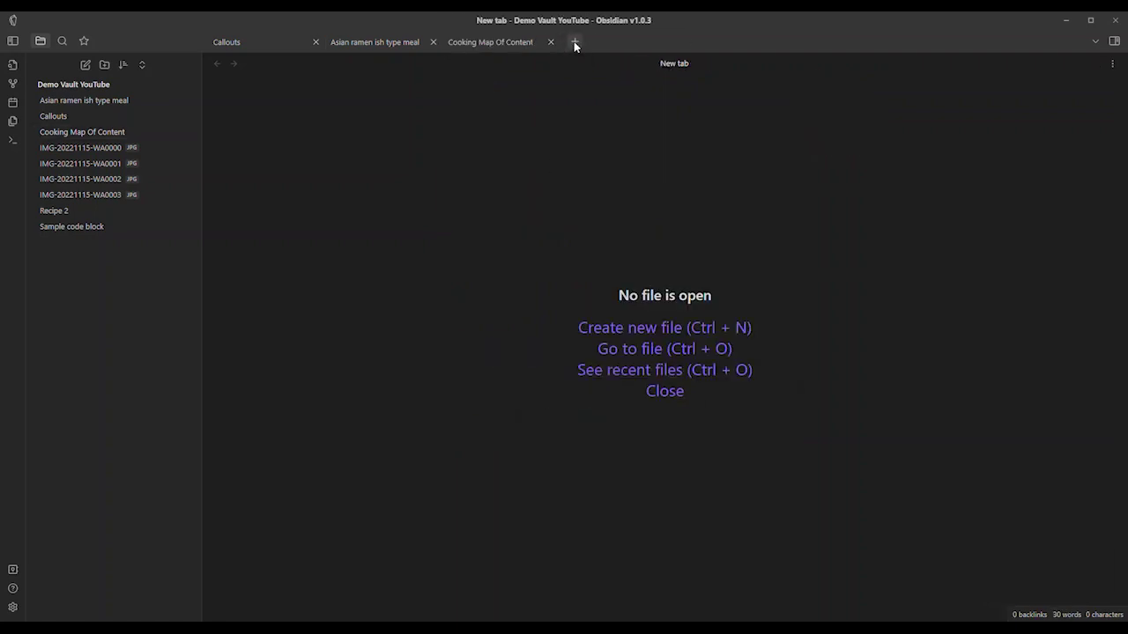
pyautogui.click(646, 329)
pyautogui.write('Spa')
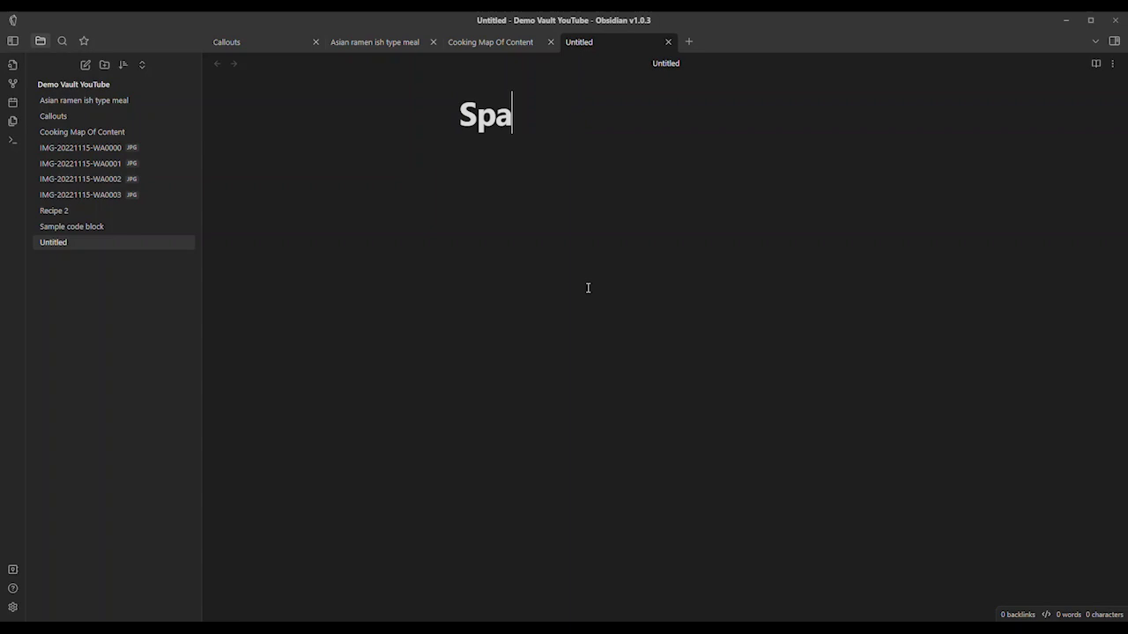
pyautogui.write('ghetti bo')
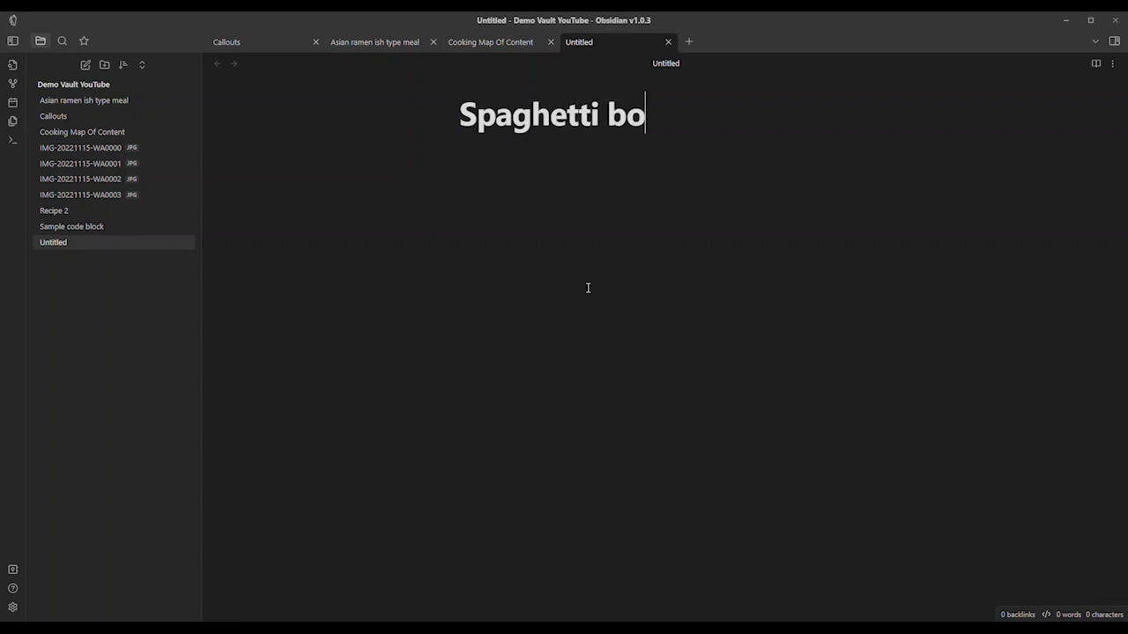
pyautogui.write('lognese')
pyautogui.click(567, 170)
pyautogui.write('```')
pyautogui.press('BackSpace')
pyautogui.press('BackSpace')
pyautogui.press('Delete')
pyautogui.press('Delete')
pyautogui.press('Delete')
pyautogui.press('Delete')
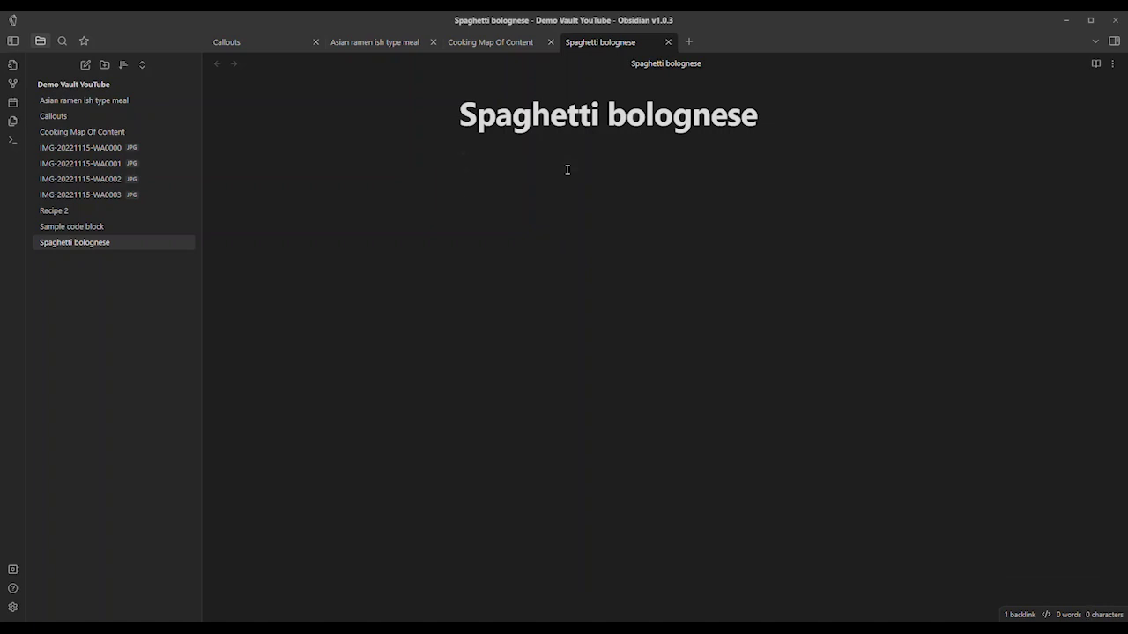
# - Start a YAML front matter block in the Spaghetti bolognese note with the field type: cooking/recipe
pyautogui.write('---')
pyautogui.press('Return')
pyautogui.press('Return')
pyautogui.write('---')
pyautogui.click(474, 180)
pyautogui.write('type: ')
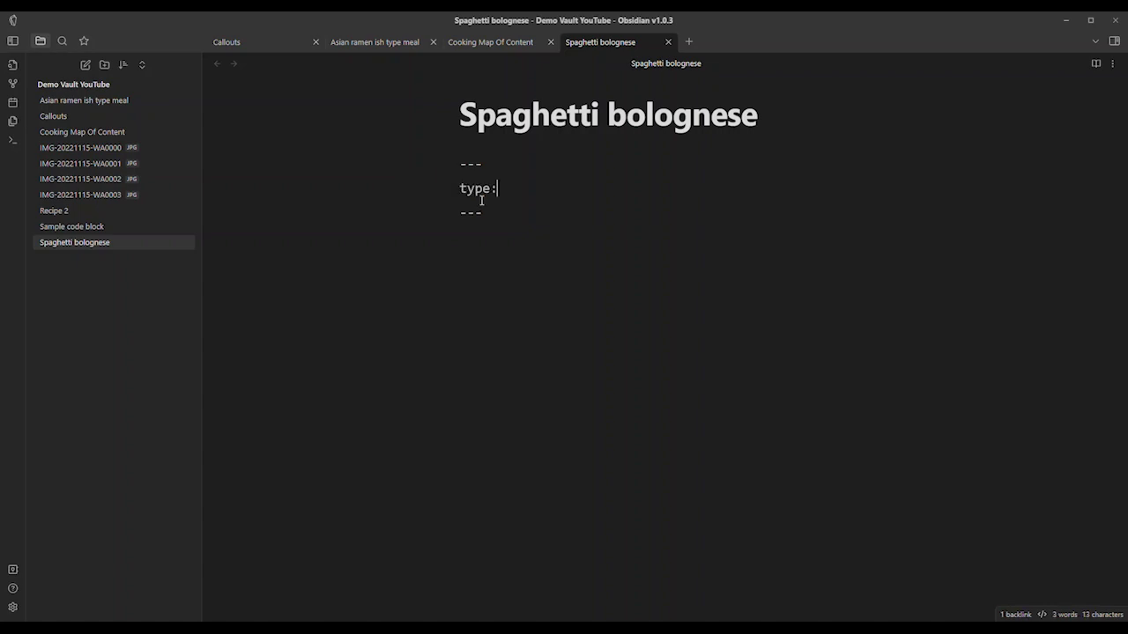
pyautogui.write('cooking/')
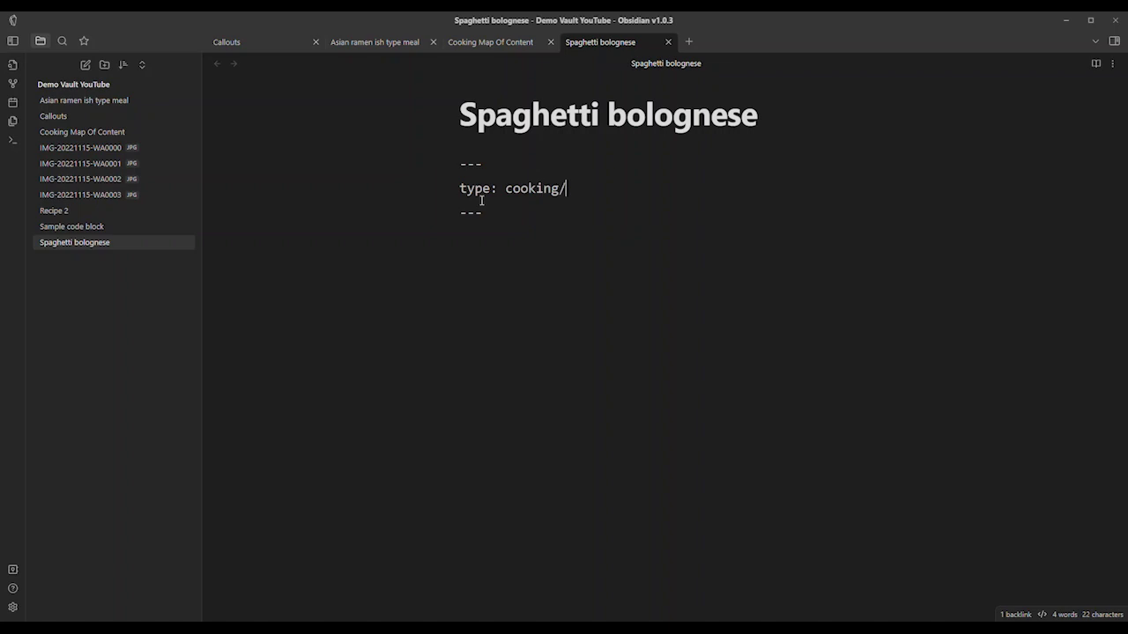
pyautogui.write('recipe')
# - Add a tags field with the values italian, pasta to the Spaghetti bolognese front matter
pyautogui.press('Return')
pyautogui.write('tags: italian, ')
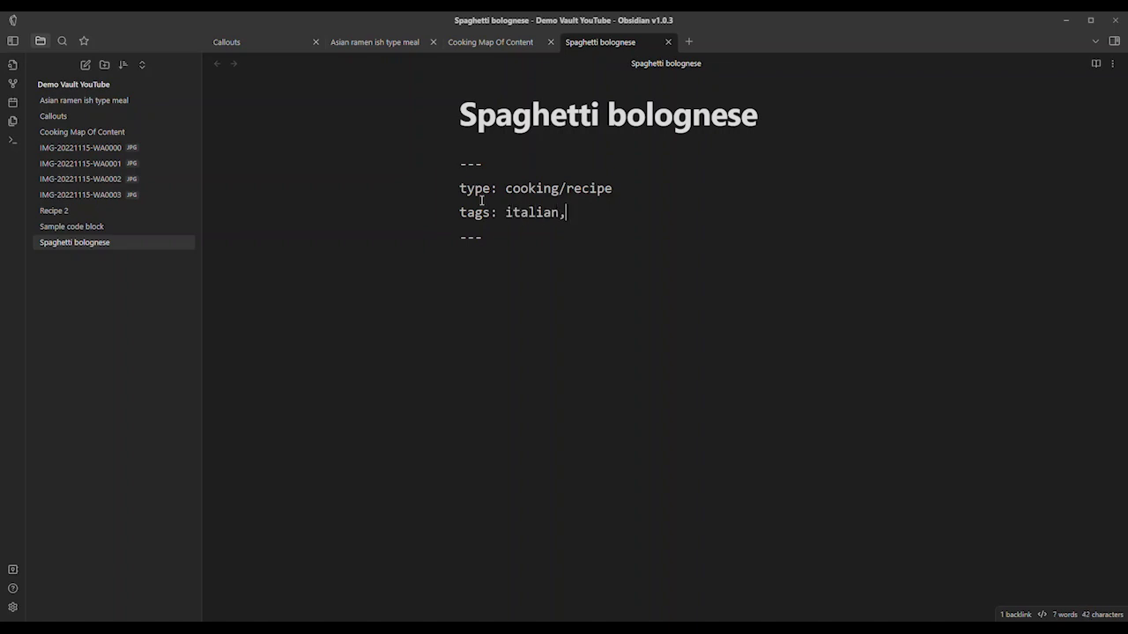
pyautogui.write('pasta')
# - Add the field cooking-time: 100 minutes below the tags in the front matter
pyautogui.press('Return')
pyautogui.write('cooking-time')
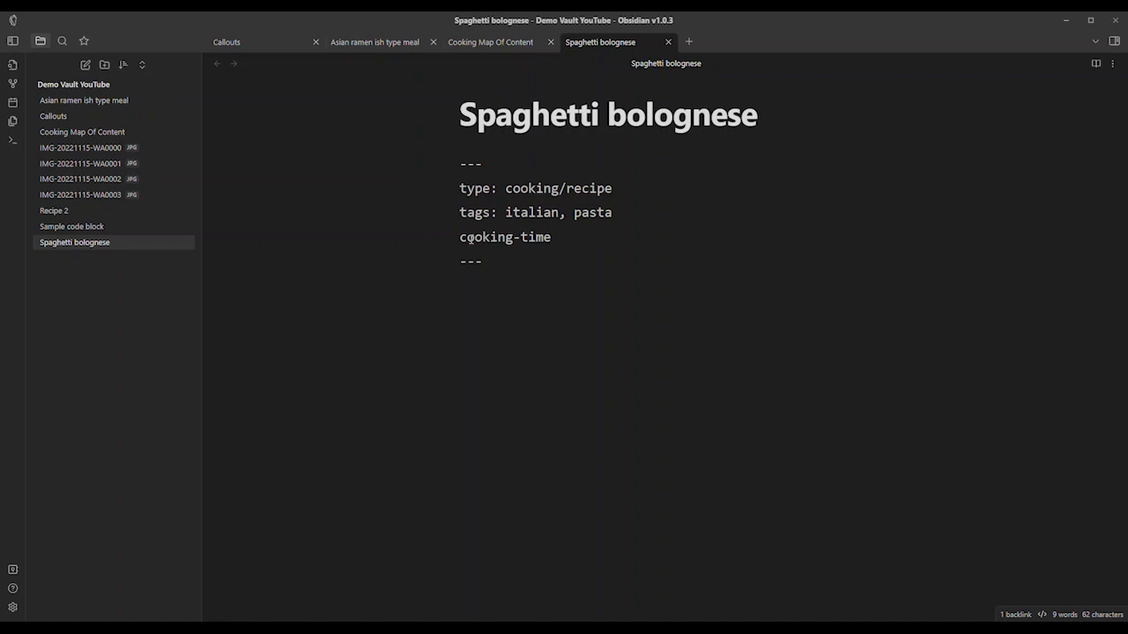
pyautogui.moveTo(459, 237); pyautogui.dragTo(563, 240)
pyautogui.moveTo(497, 212); pyautogui.dragTo(496, 188)
pyautogui.click(468, 212)
pyautogui.moveTo(459, 237); pyautogui.dragTo(550, 241)
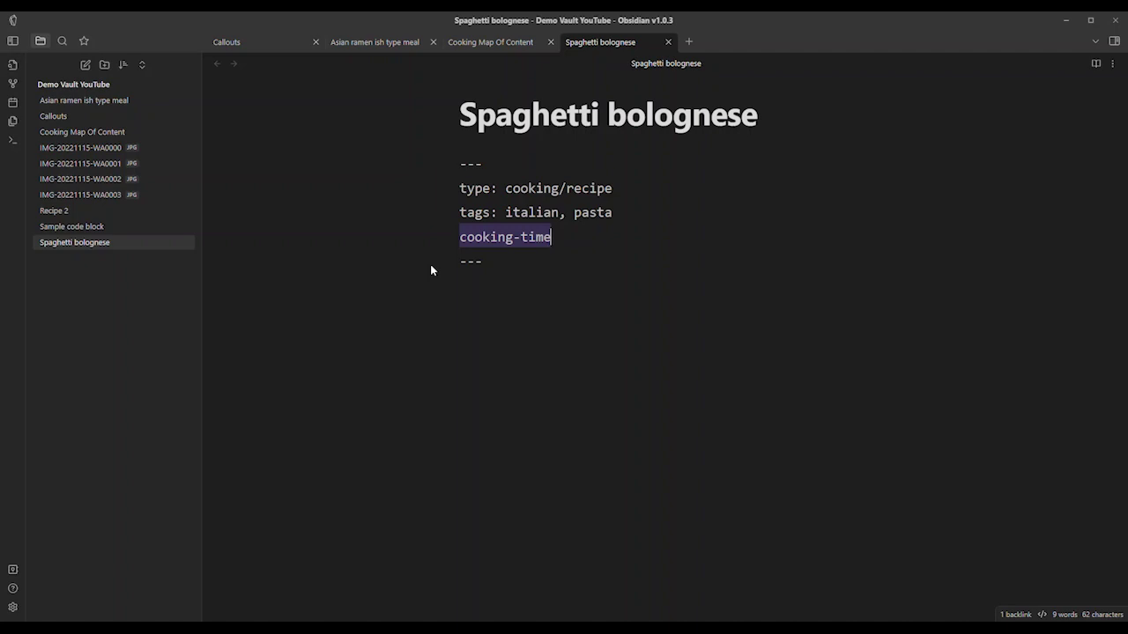
pyautogui.click(561, 236)
pyautogui.write(': ')
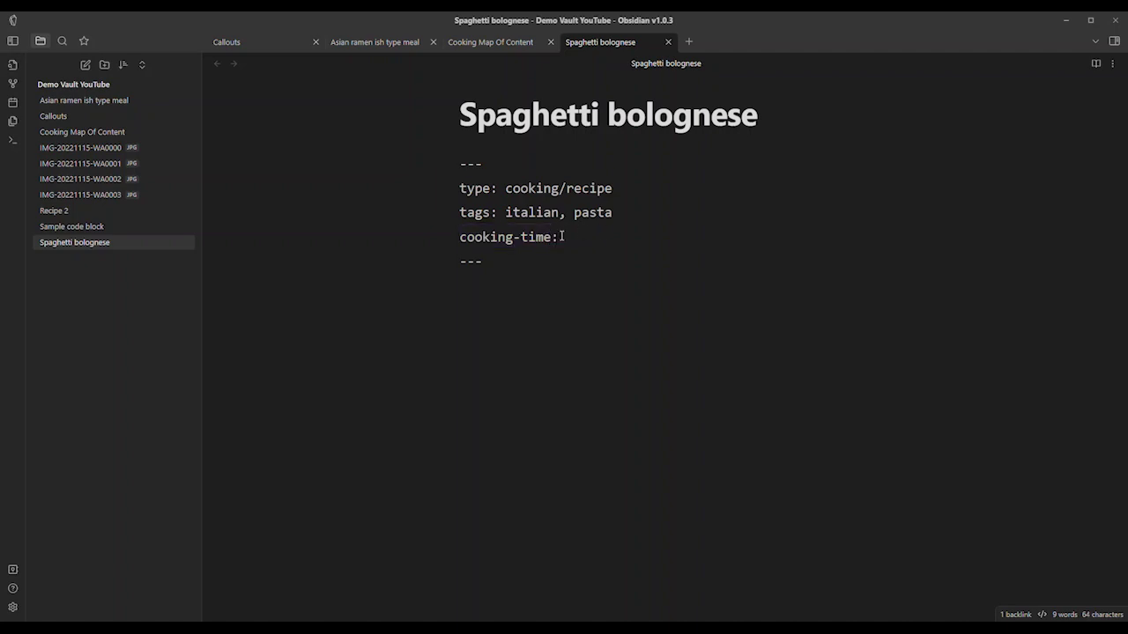
pyautogui.write('100 minutes')
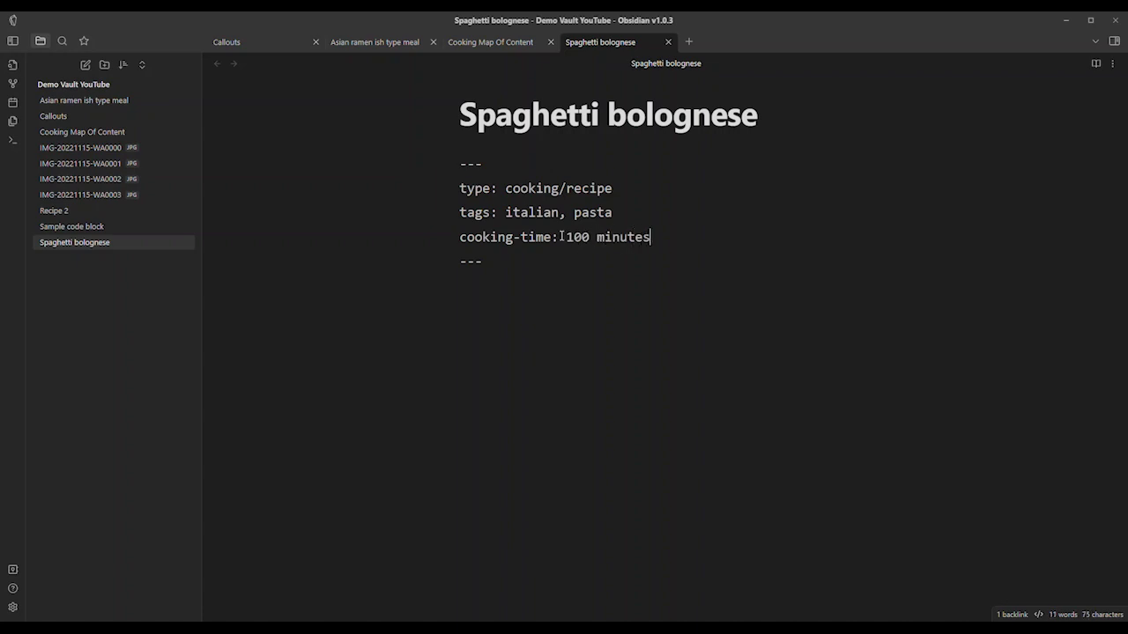
# - Add an ingredients field below cooking-time with pasta (200 g) as its first list item
pyautogui.press('Return')
pyautogui.write('ingredients:')
pyautogui.press('Return')
pyautogui.write('- ')
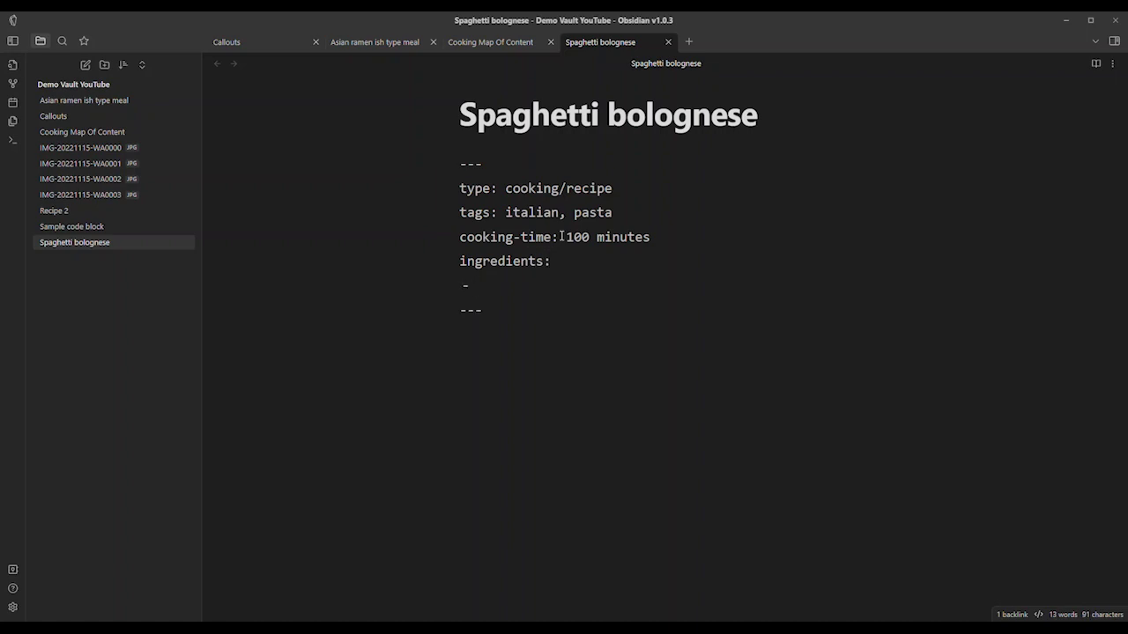
pyautogui.write('pasta (200 g')
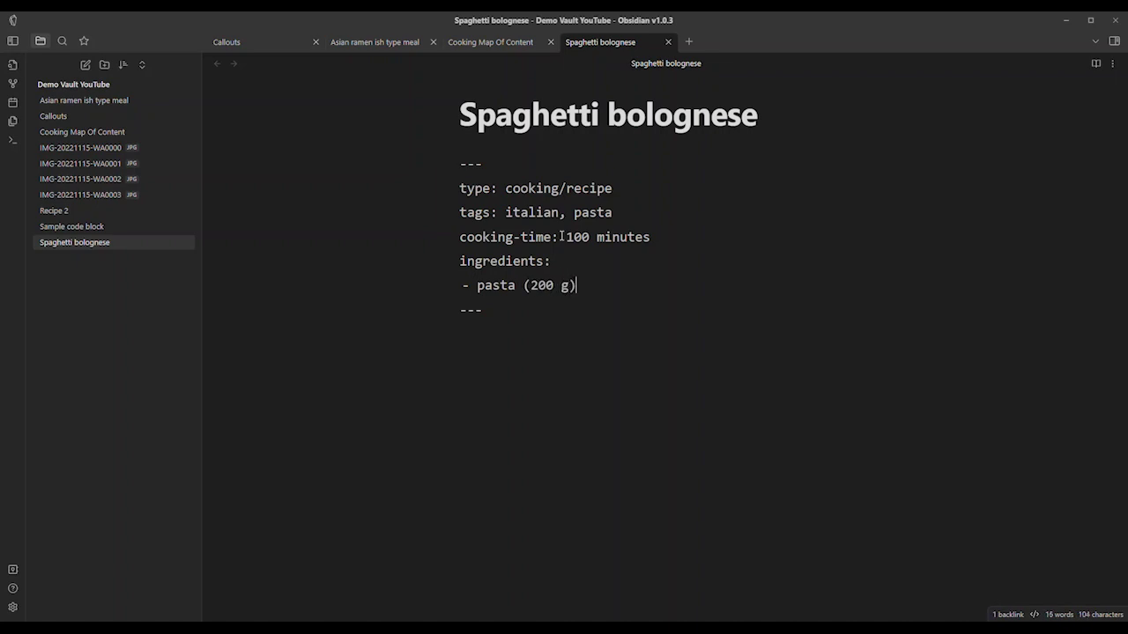
pyautogui.press('Right')
# - Add 2 cans tomato and mince (500 g) to the ingredients list
pyautogui.press('Return')
pyautogui.write('2')
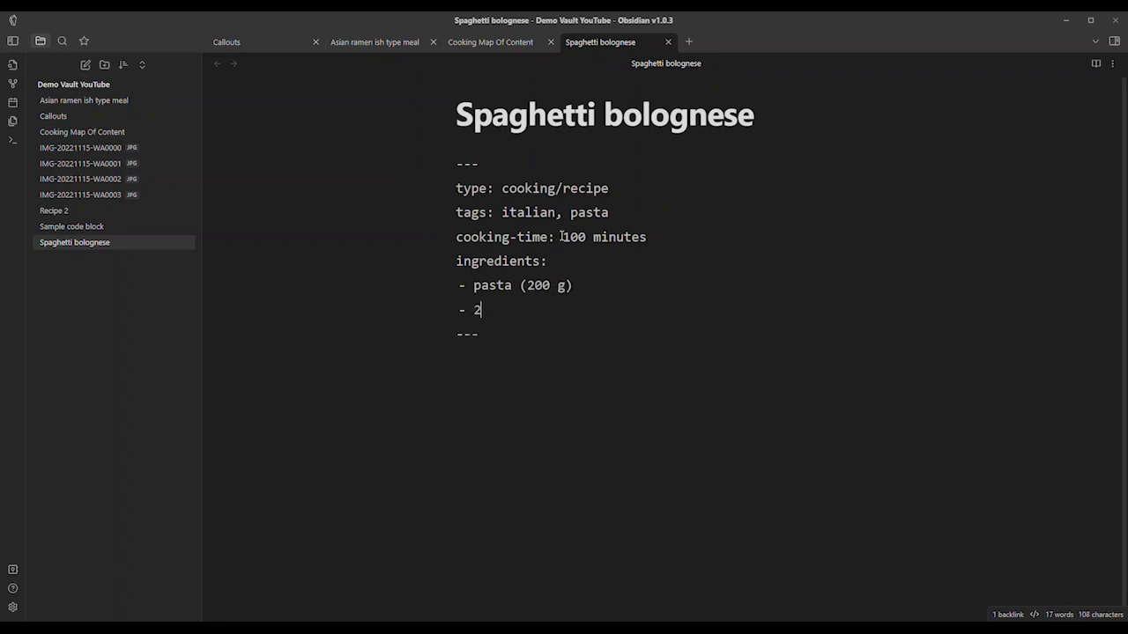
pyautogui.write(' cans tomotomato')
pyautogui.press('Return')
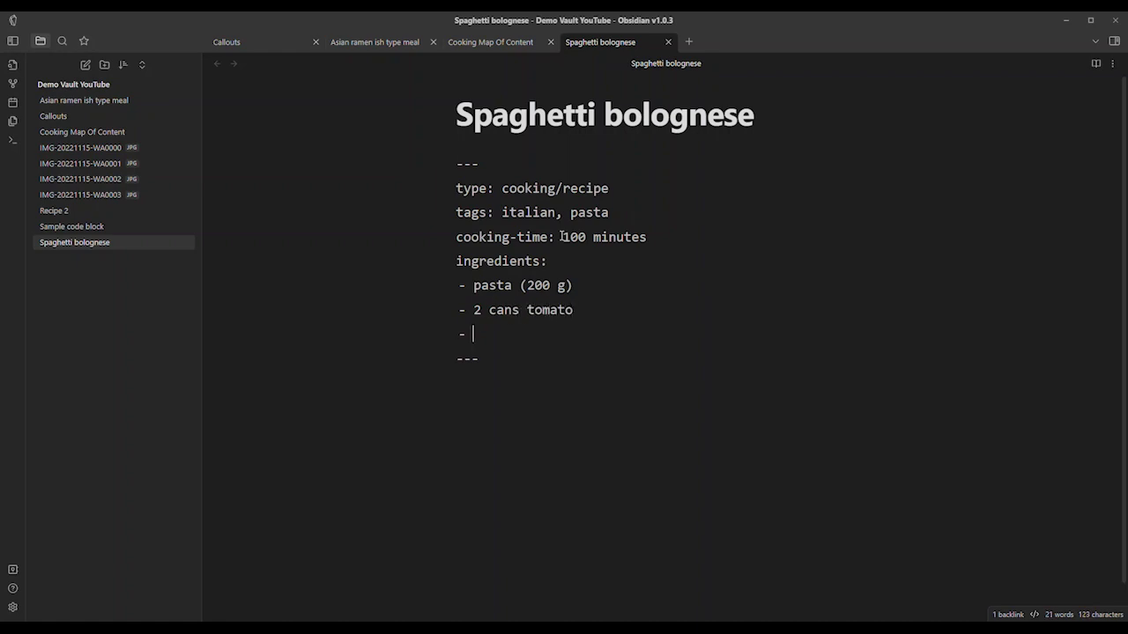
pyautogui.write('mince (500g')
pyautogui.click(557, 334)
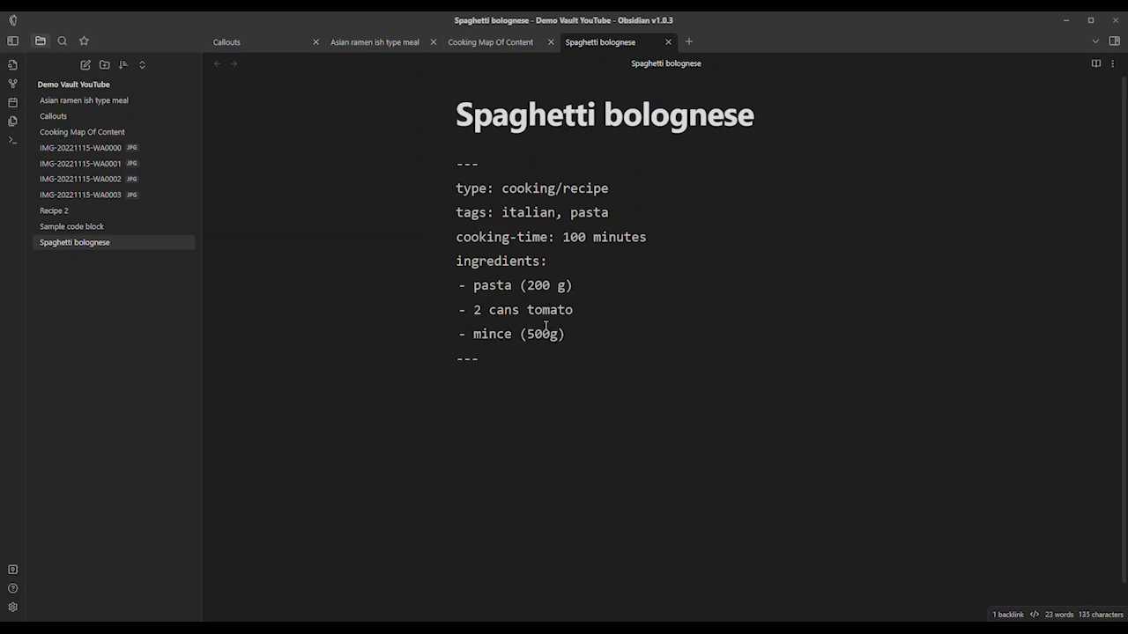
pyautogui.click(552, 387)
pyautogui.press('Return')
pyautogui.press('Return')
# - Check the Spaghetti bolognese metadata in reading view and the All meals table in Cooking Map Of Content
pyautogui.moveTo(514, 359); pyautogui.dragTo(434, 168)
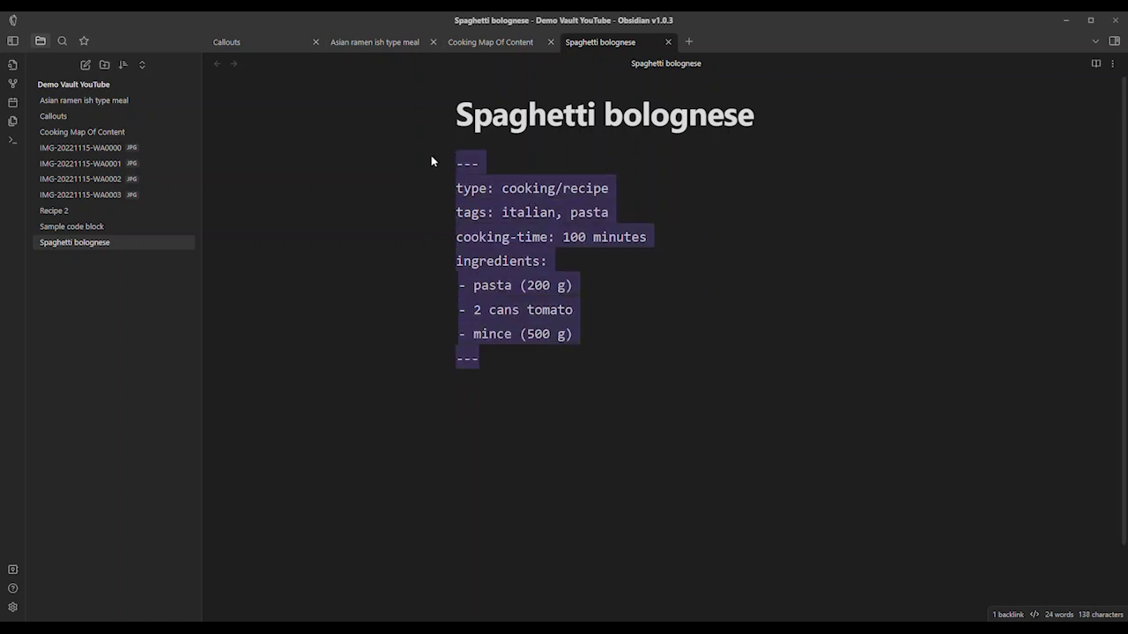
pyautogui.hotkey('ctrl', 'e')
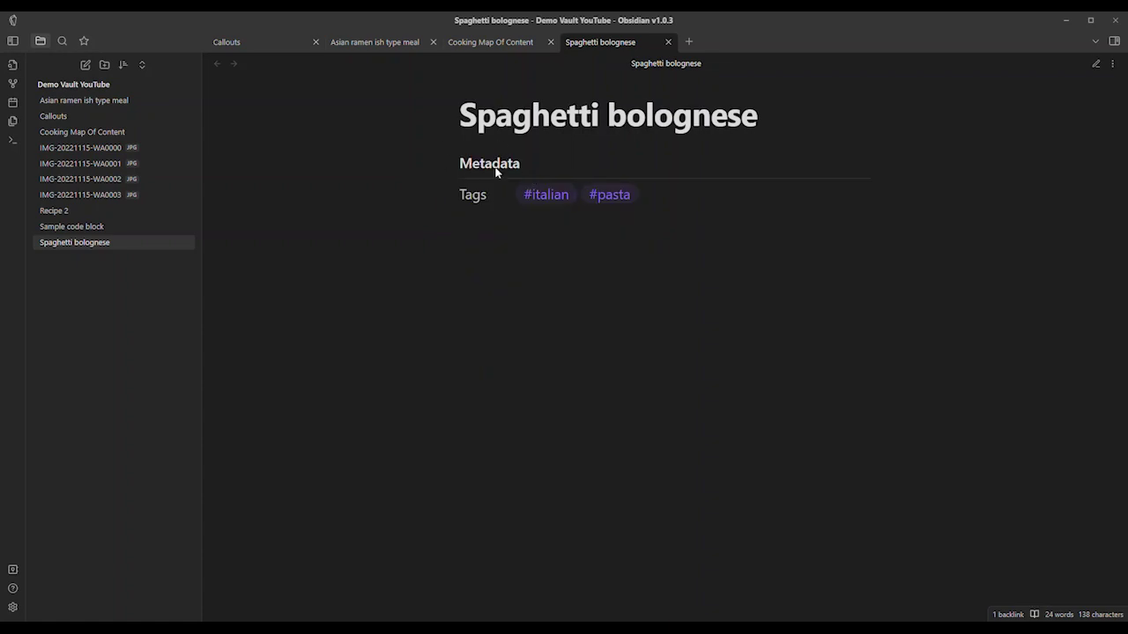
pyautogui.moveTo(482, 194); pyautogui.dragTo(704, 197)
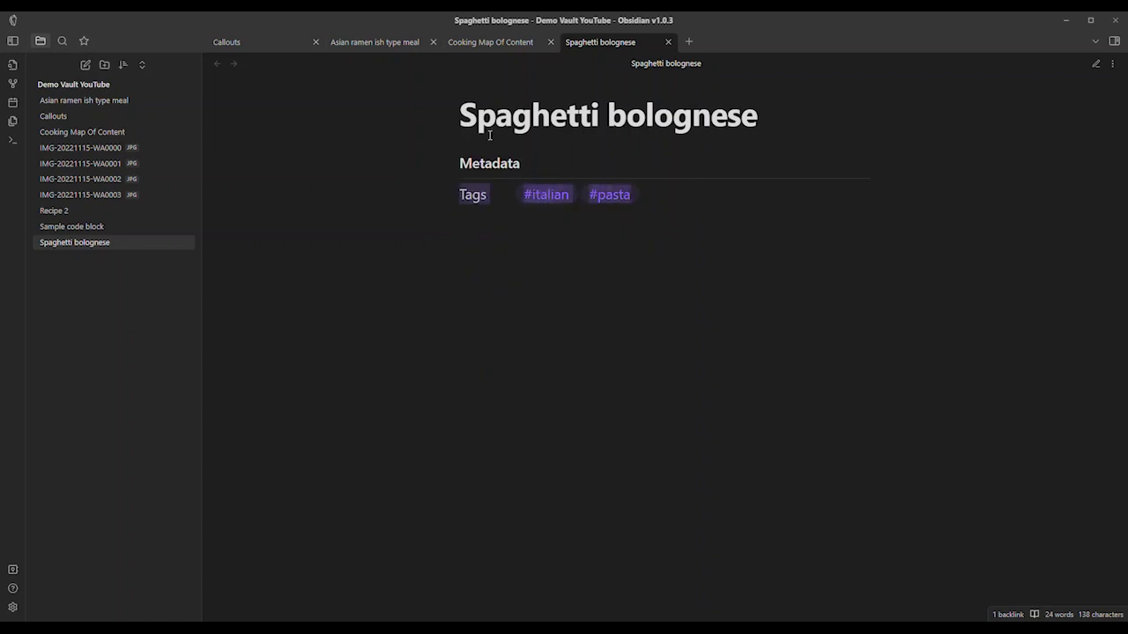
pyautogui.click(481, 46)
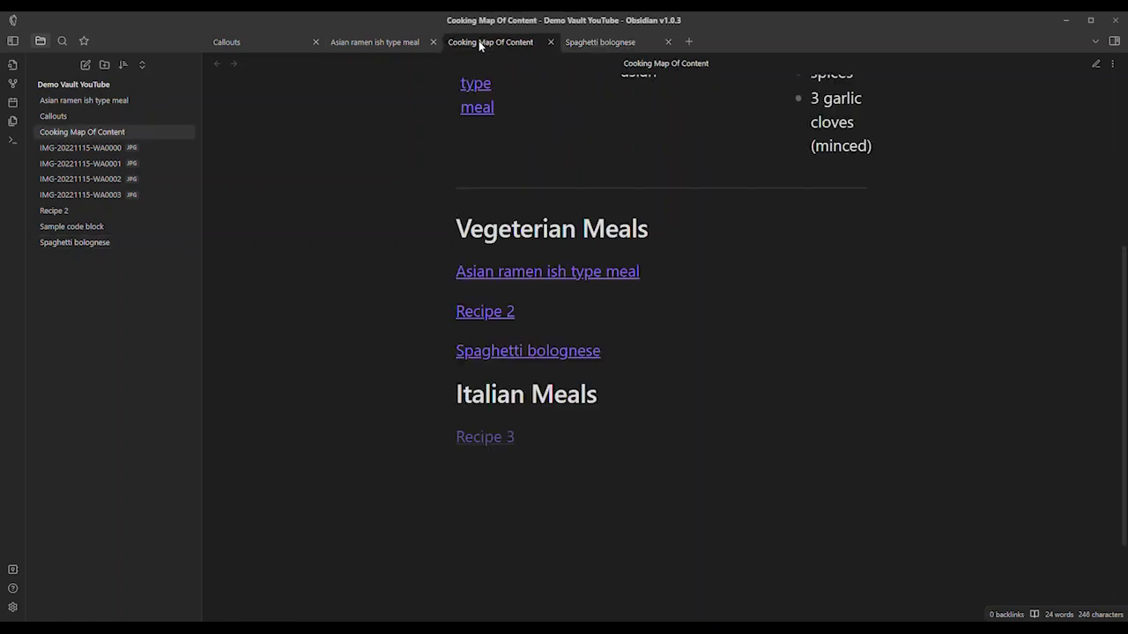
pyautogui.scroll(4, 616, 318)
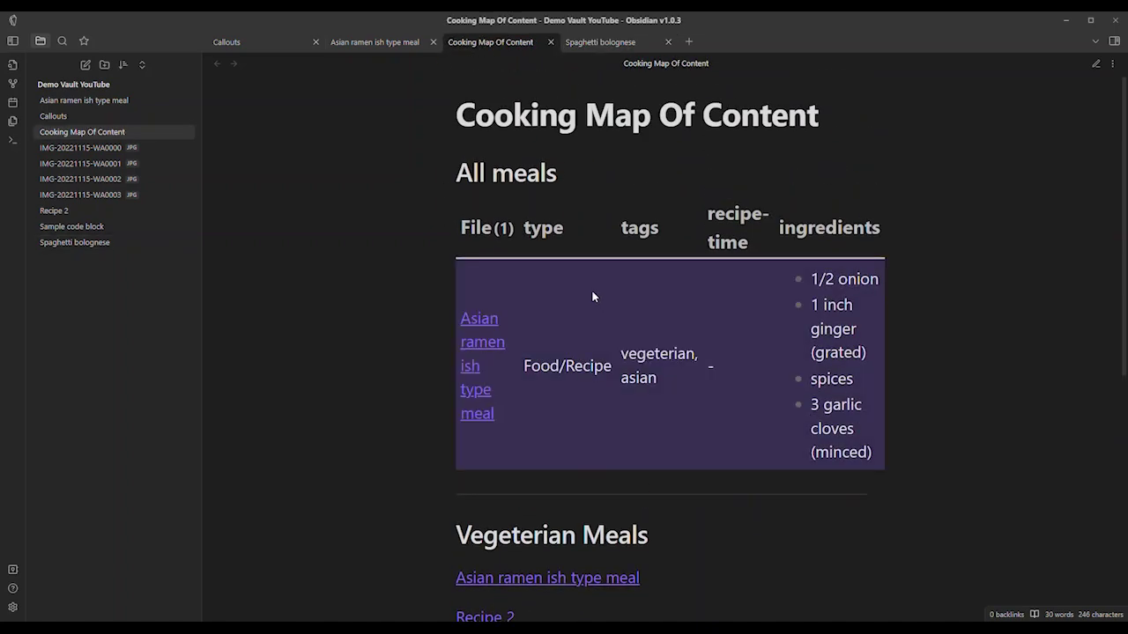
pyautogui.moveTo(474, 314)
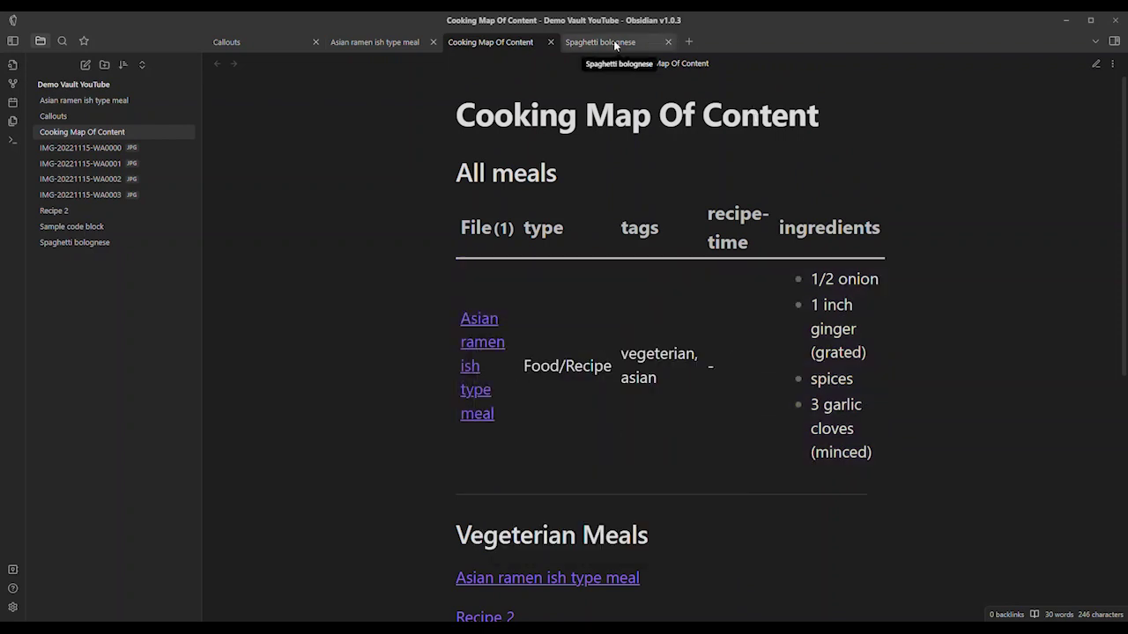
# - Compare the "food/recipe" filter in the Cooking Map Of Content query with the type value in the Spaghetti bolognese note
pyautogui.hotkey('ctrl', 'e')
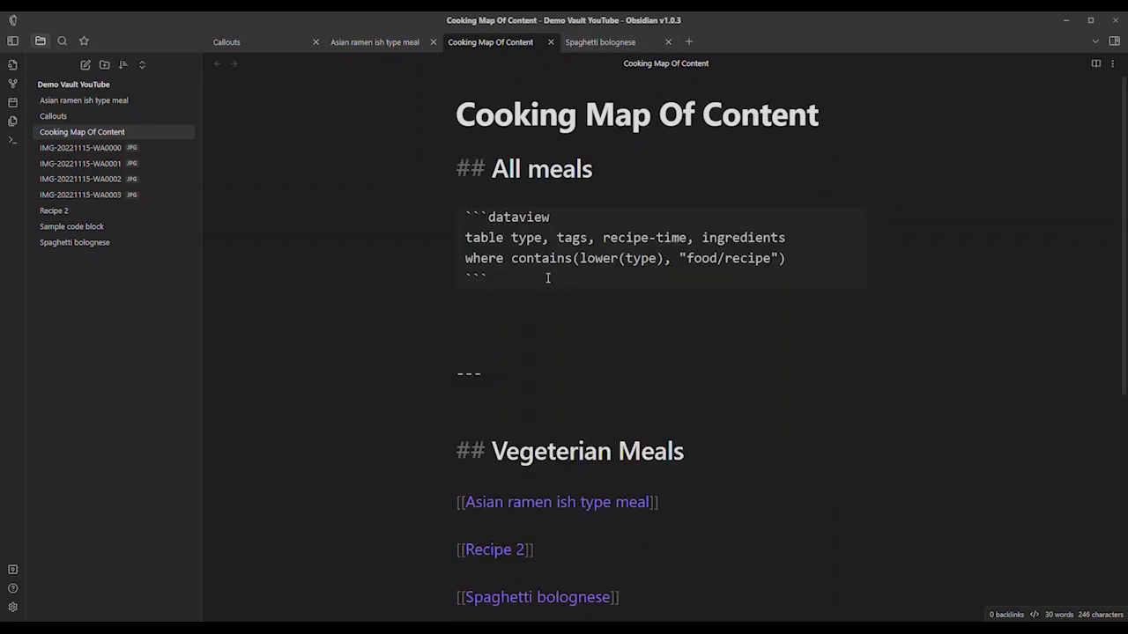
pyautogui.hotkey('ctrl', 'e')
pyautogui.hotkey('ctrl', 'e')
pyautogui.moveTo(533, 258); pyautogui.dragTo(772, 259)
pyautogui.click(687, 258)
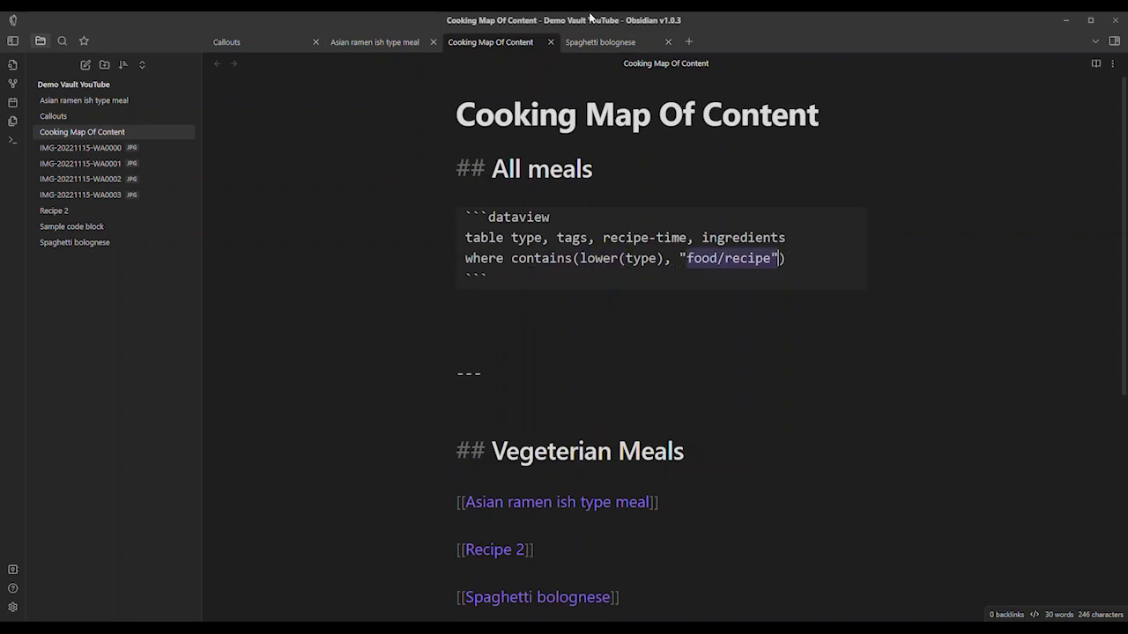
pyautogui.click(584, 42)
pyautogui.hotkey('ctrl', 'a')
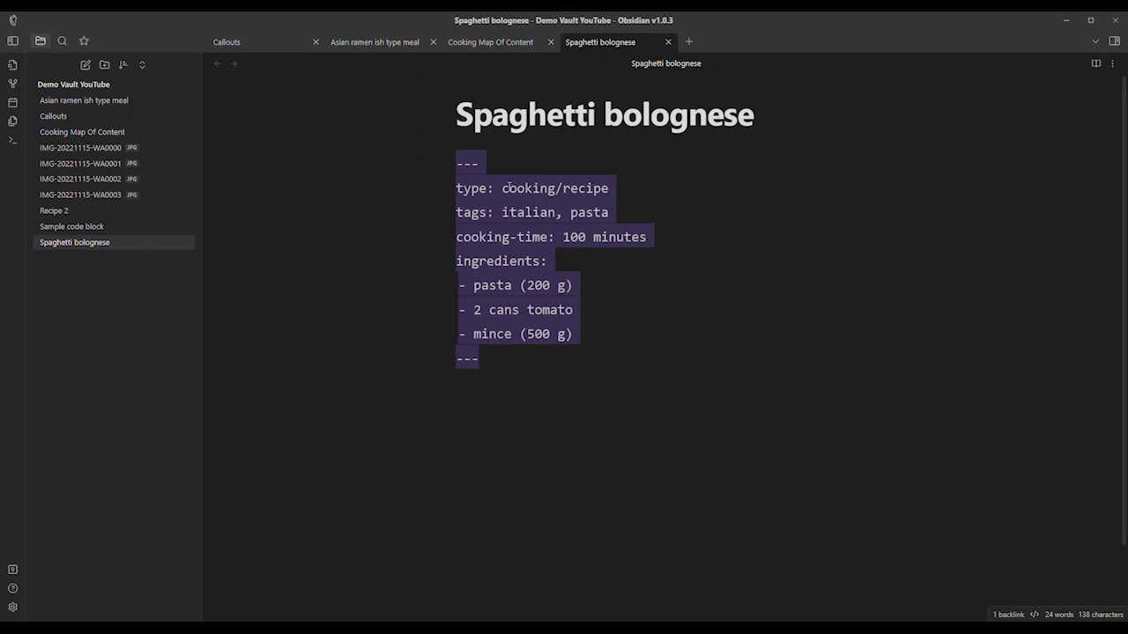
pyautogui.click(509, 188)
pyautogui.click(501, 42)
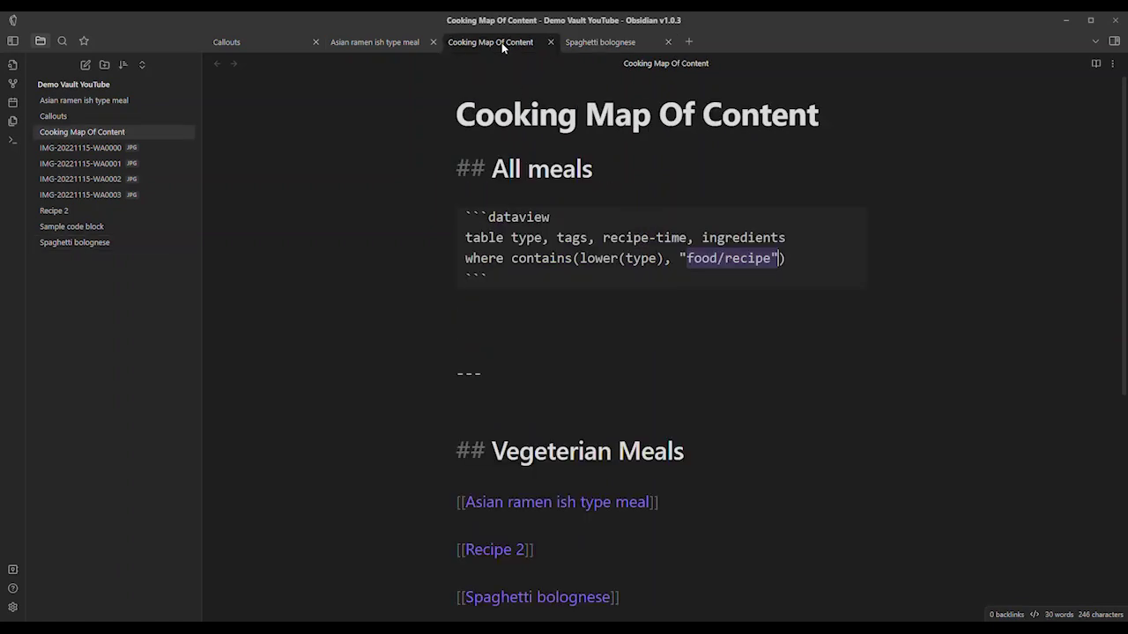
pyautogui.moveTo(696, 258); pyautogui.dragTo(755, 256)
# - Delete the Vegeterian Meals and Italian Meals sections from Cooking Map Of Content and show the note in reading view
pyautogui.hotkey('ctrl', 'e')
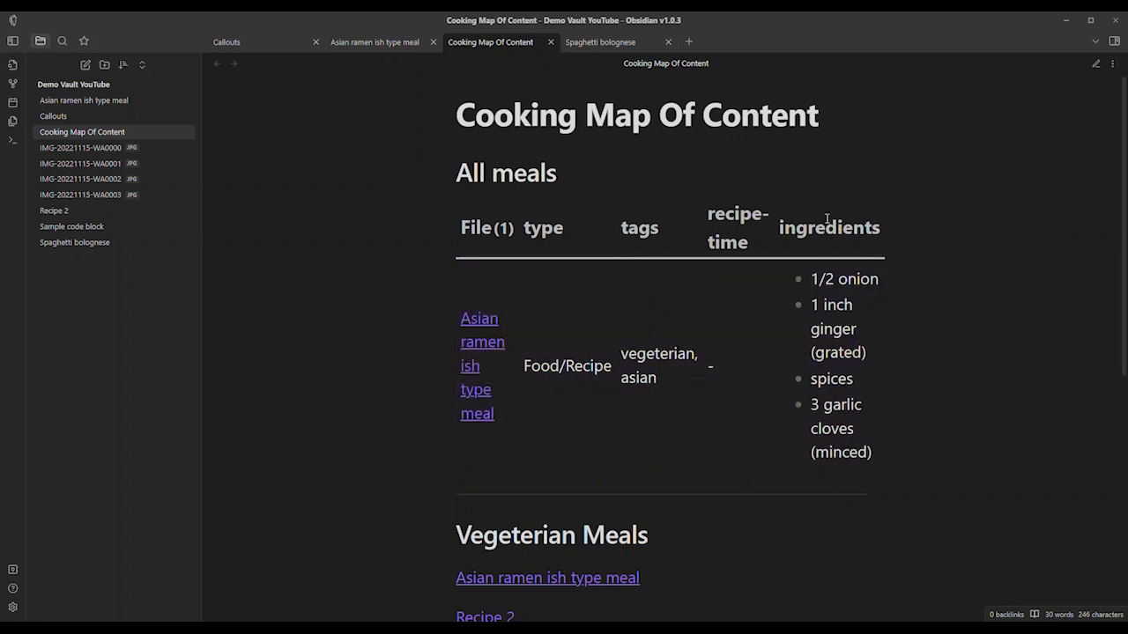
pyautogui.scroll(-4, 458, 431)
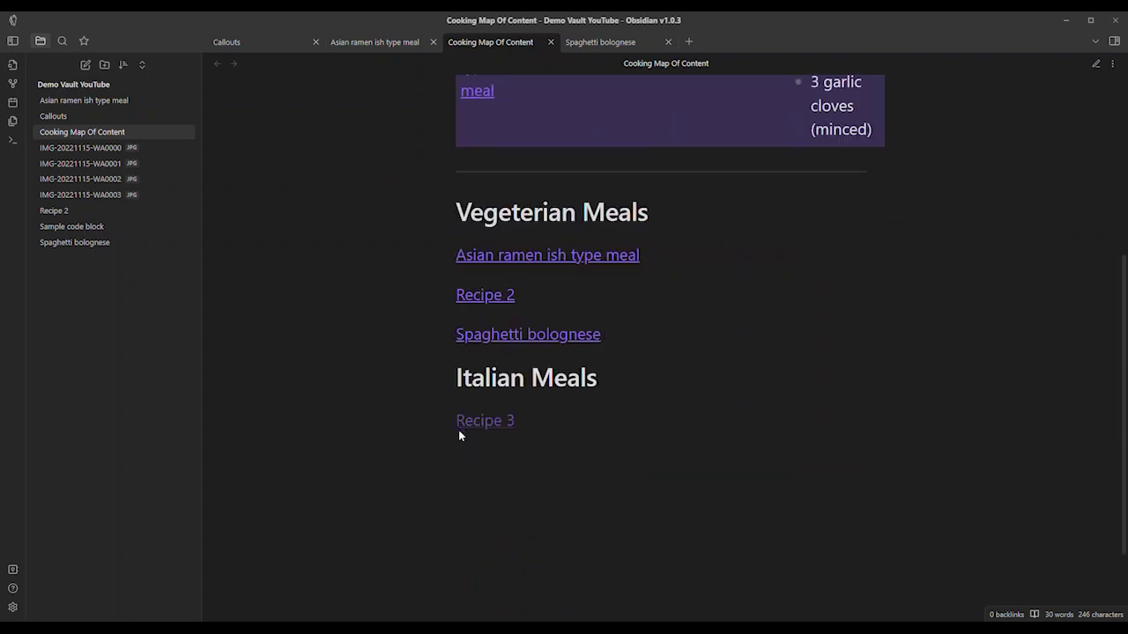
pyautogui.hotkey('ctrl', 'e')
pyautogui.moveTo(614, 528); pyautogui.dragTo(405, 192)
pyautogui.press('BackSpace')
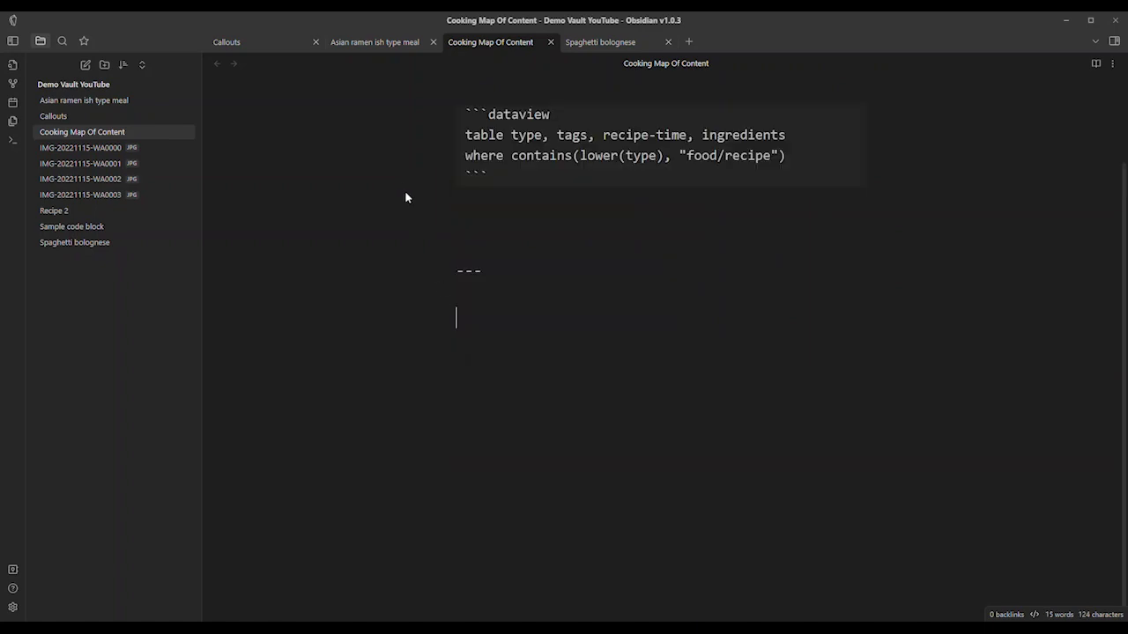
pyautogui.scroll(2, 577, 319)
pyautogui.hotkey('ctrl', 'e')
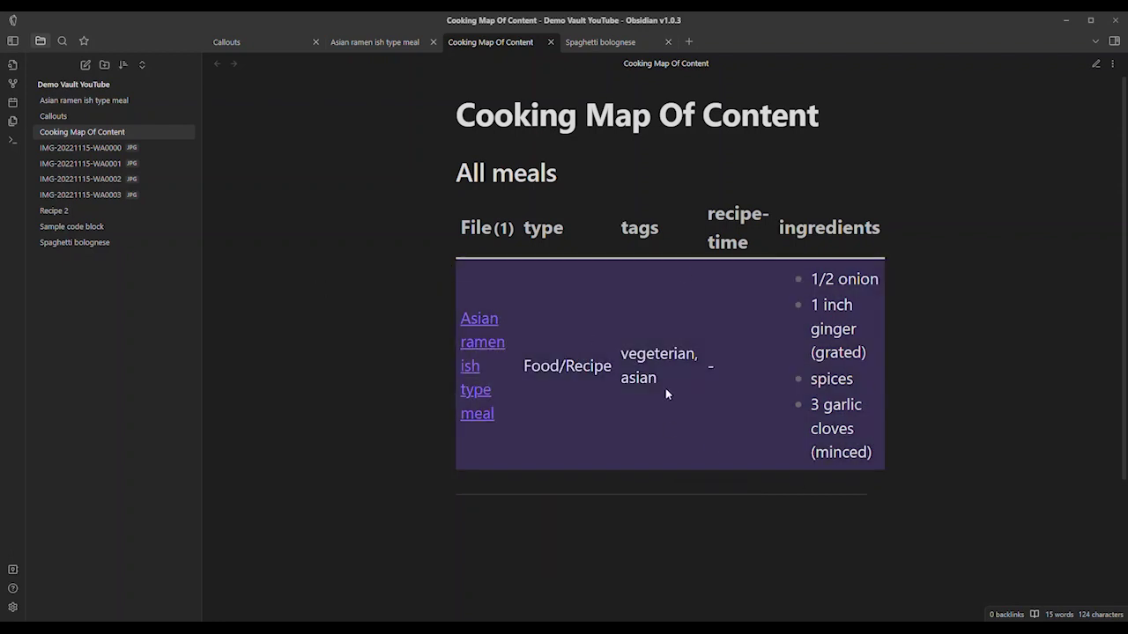
# - Change the type in the Spaghetti bolognese note to food/recipe to match the query's filter
pyautogui.hotkey('ctrl', 'e')
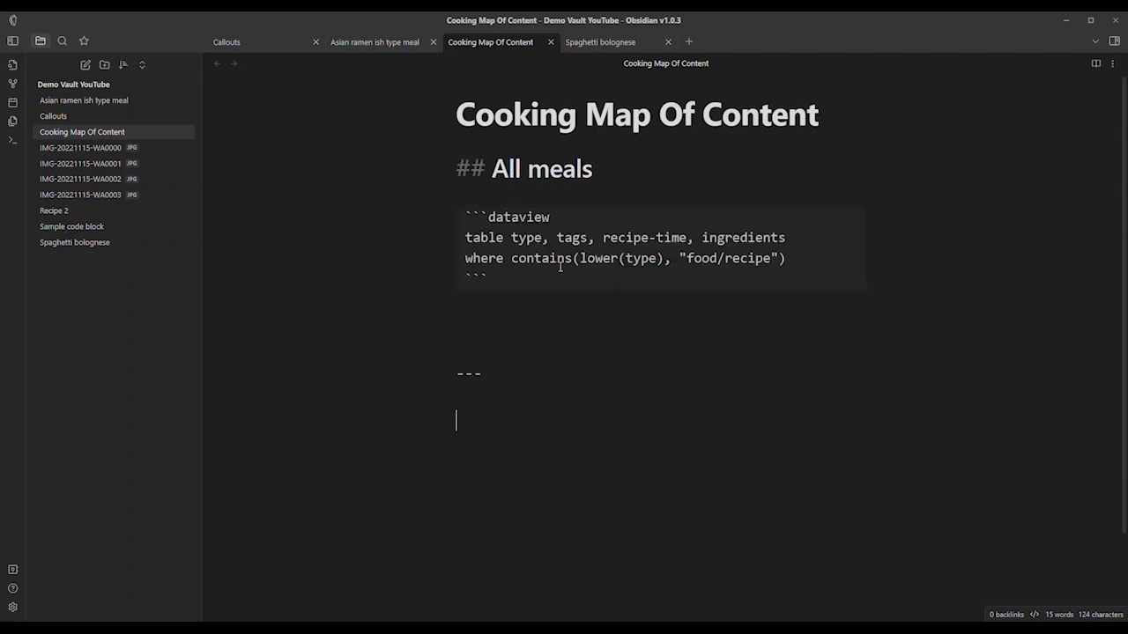
pyautogui.moveTo(624, 258); pyautogui.dragTo(773, 258)
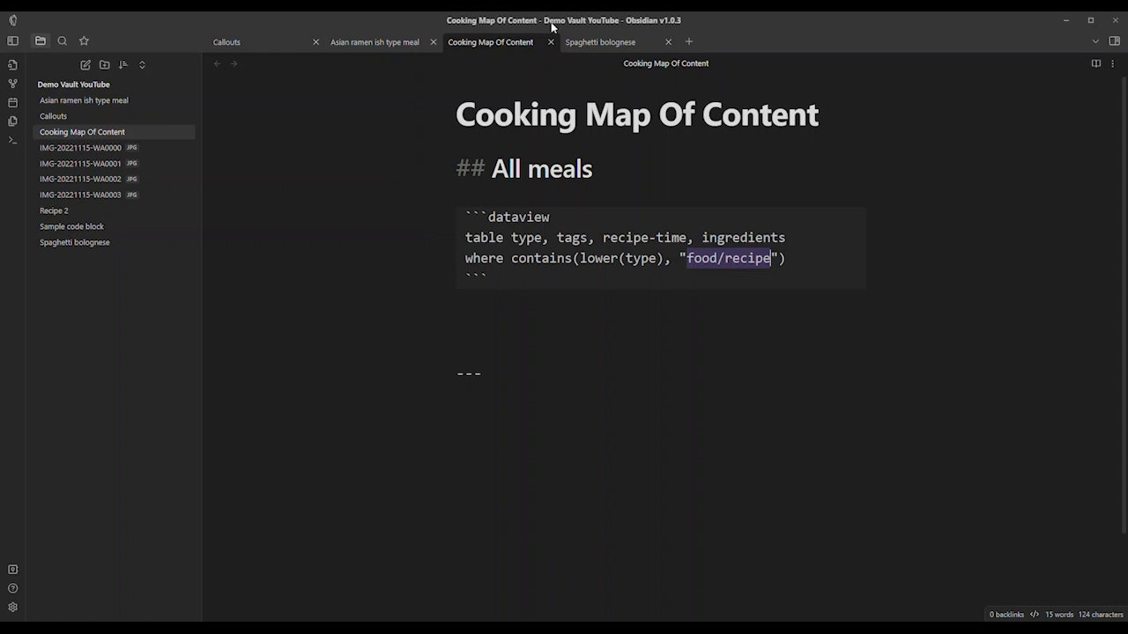
pyautogui.click(595, 42)
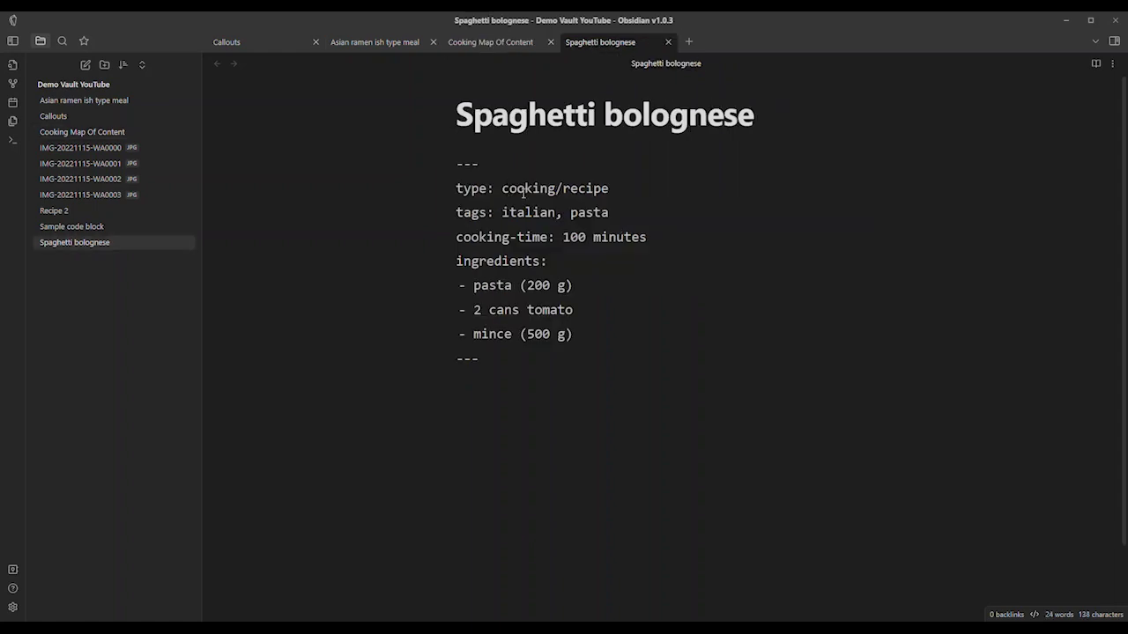
pyautogui.moveTo(504, 187); pyautogui.dragTo(556, 187)
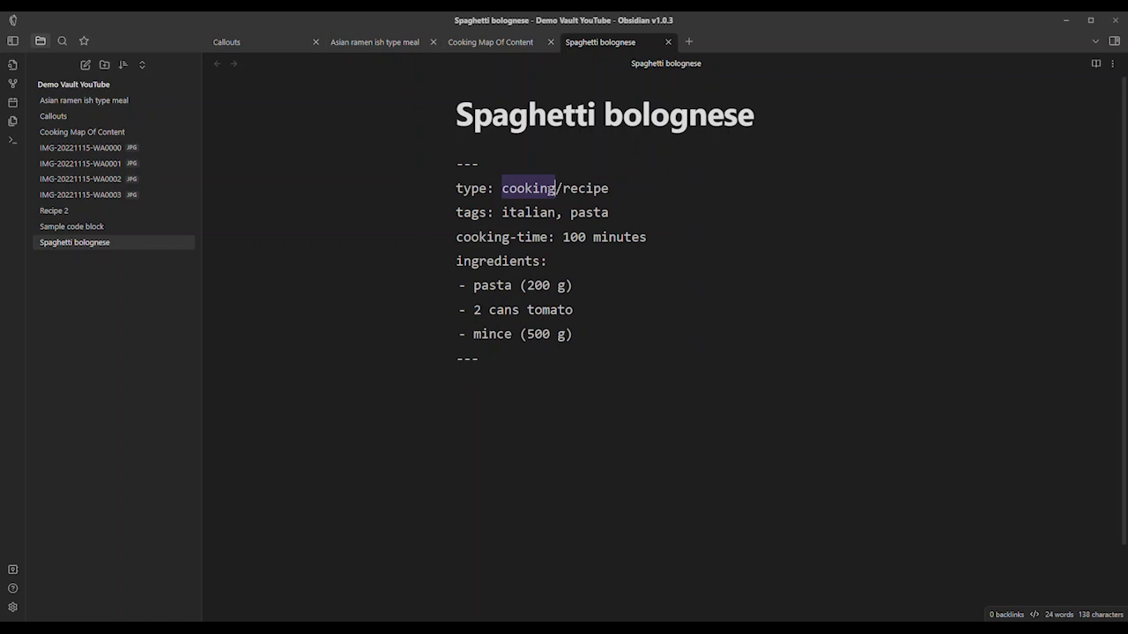
pyautogui.write('food')
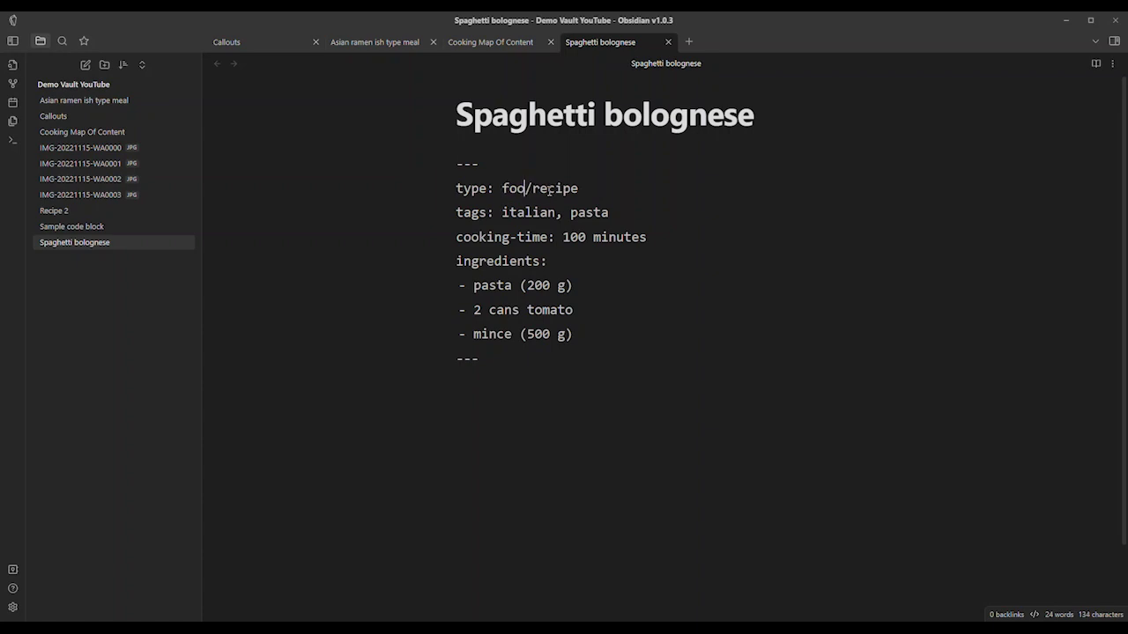
# - Examine the rows of the All meals table in Cooking Map Of Content in reading view
pyautogui.click(495, 47)
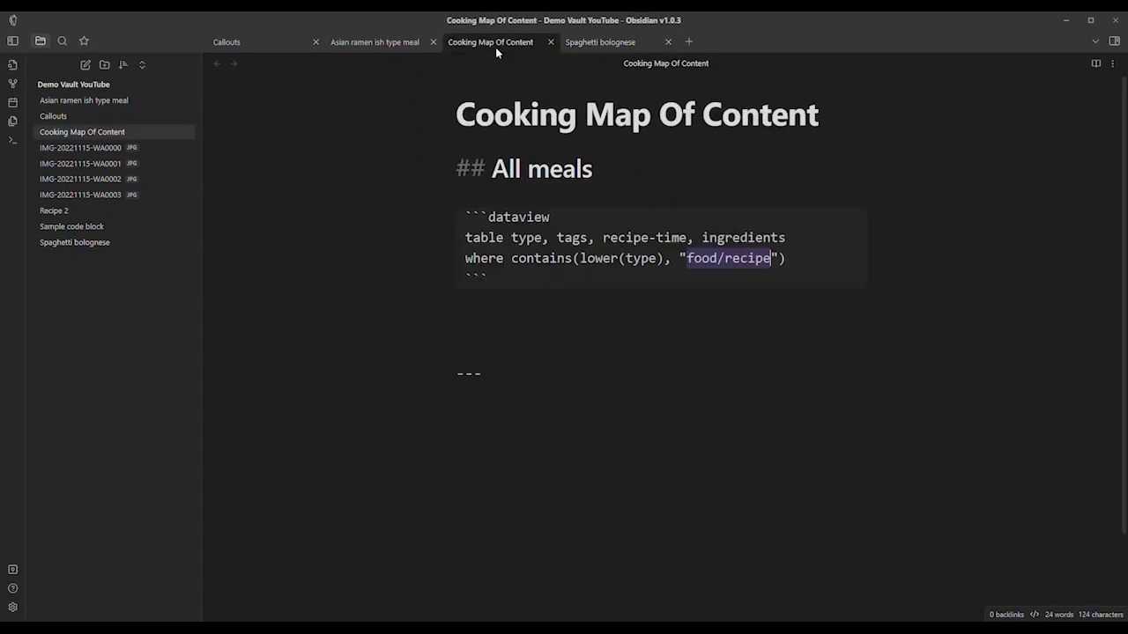
pyautogui.hotkey('ctrl', 'e')
pyautogui.scroll(-5, 620, 302)
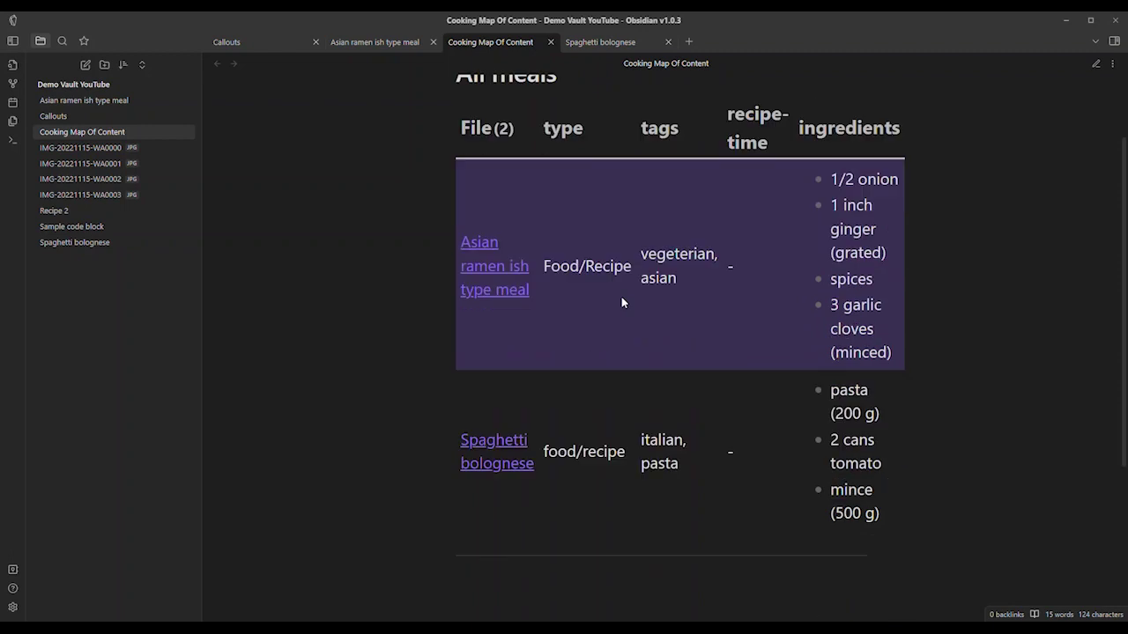
pyautogui.scroll(5, 534, 259)
pyautogui.scroll(-2, 922, 343)
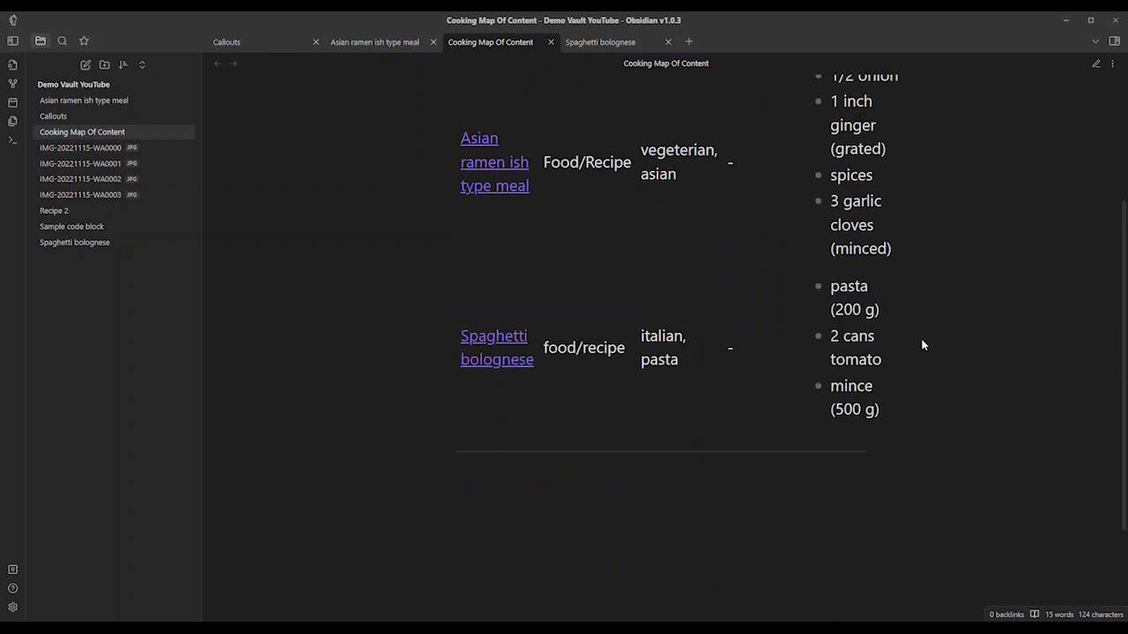
pyautogui.scroll(1, 914, 340)
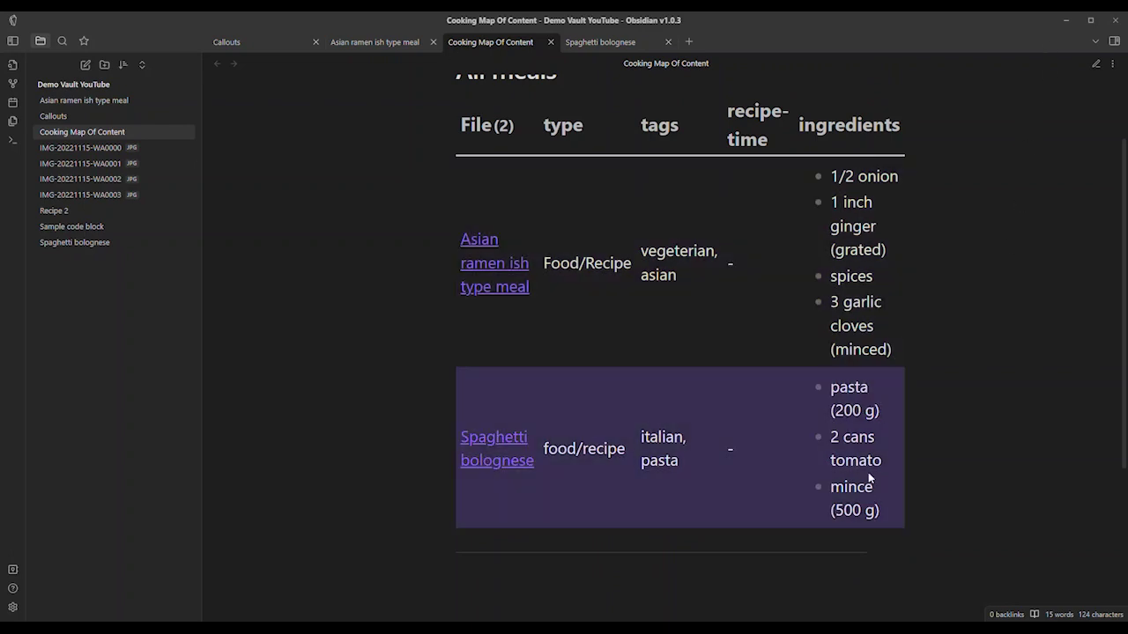
# - Add a level-two heading "Baking" below the Dataview query in the Cooking Map Of Content note
pyautogui.scroll(1, 662, 444)
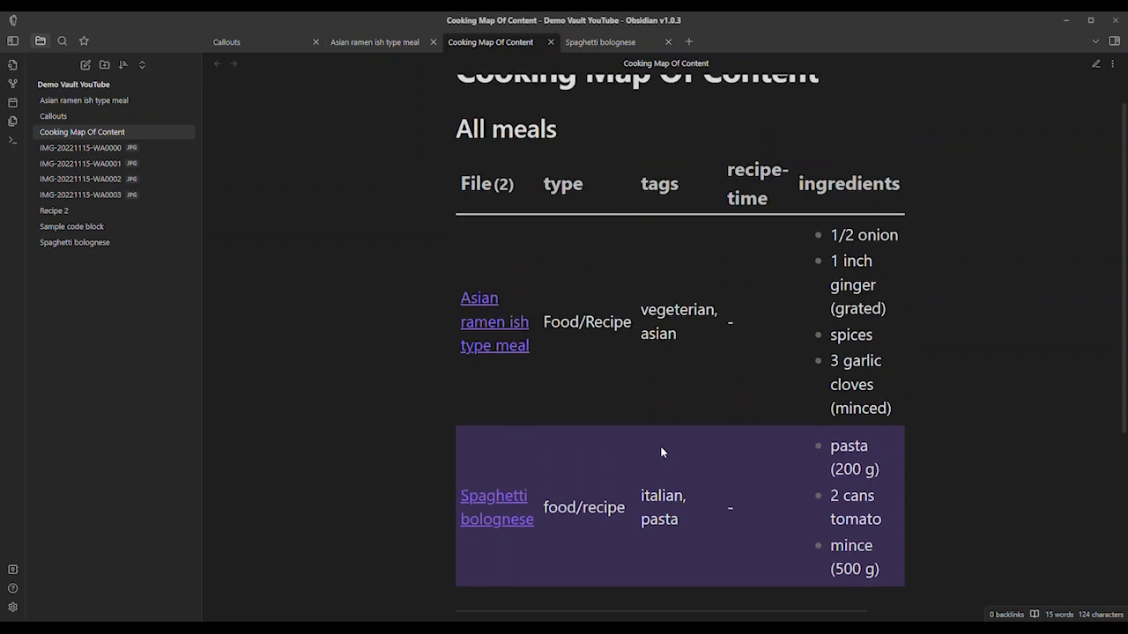
pyautogui.scroll(1, 660, 445)
pyautogui.hotkey('ctrl', 'e')
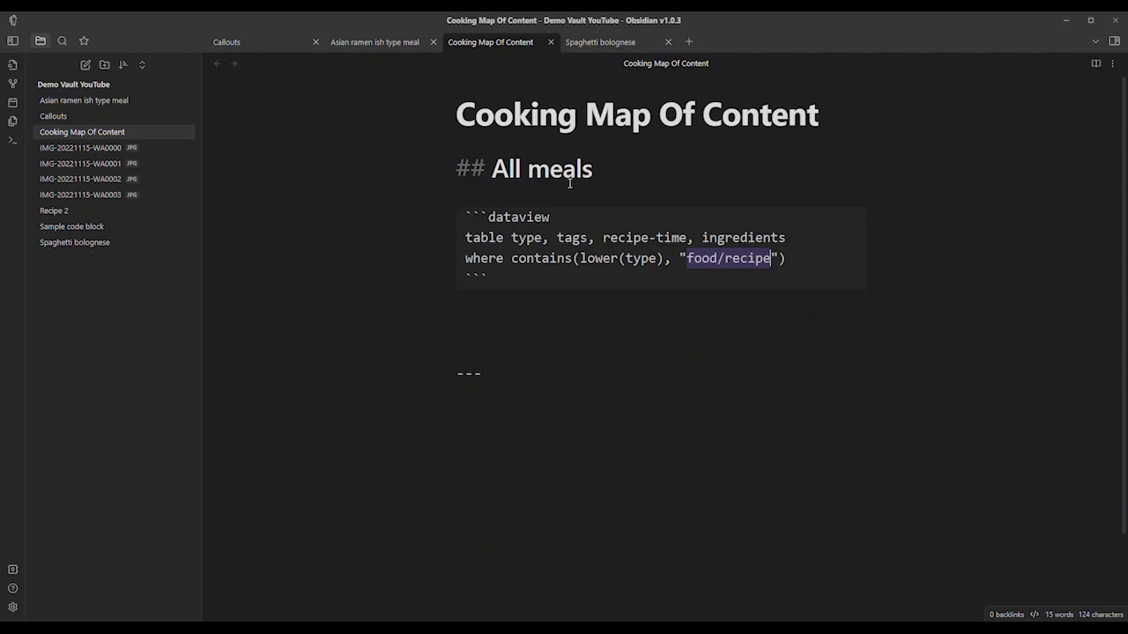
pyautogui.click(522, 333)
pyautogui.write('## Baking')
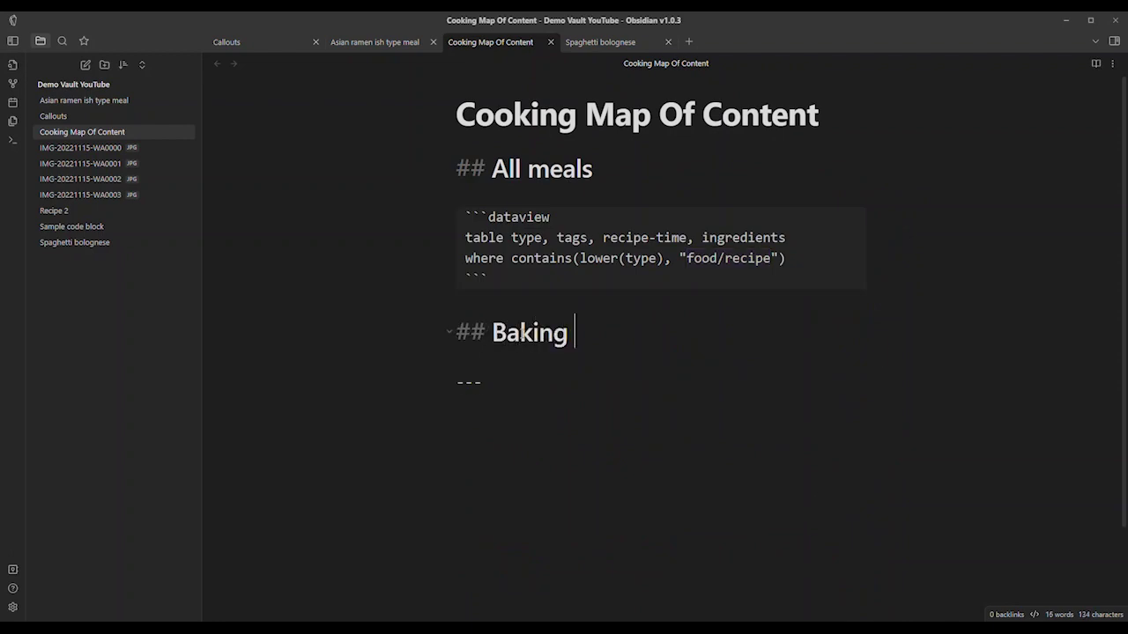
pyautogui.press('Return')
# - Rename the note to Food Map Of Content and change the "All meals" heading to "Cooking"
pyautogui.moveTo(577, 123); pyautogui.dragTo(473, 120)
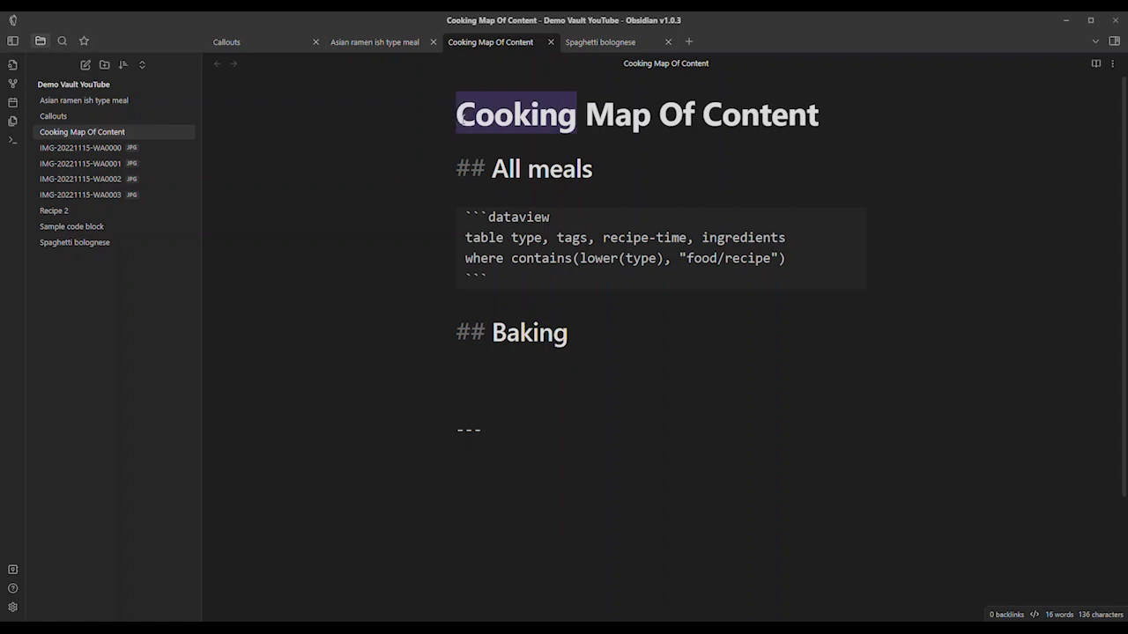
pyautogui.write('Food')
pyautogui.click(576, 168)
pyautogui.moveTo(576, 169); pyautogui.dragTo(491, 168)
pyautogui.write('Cooking')
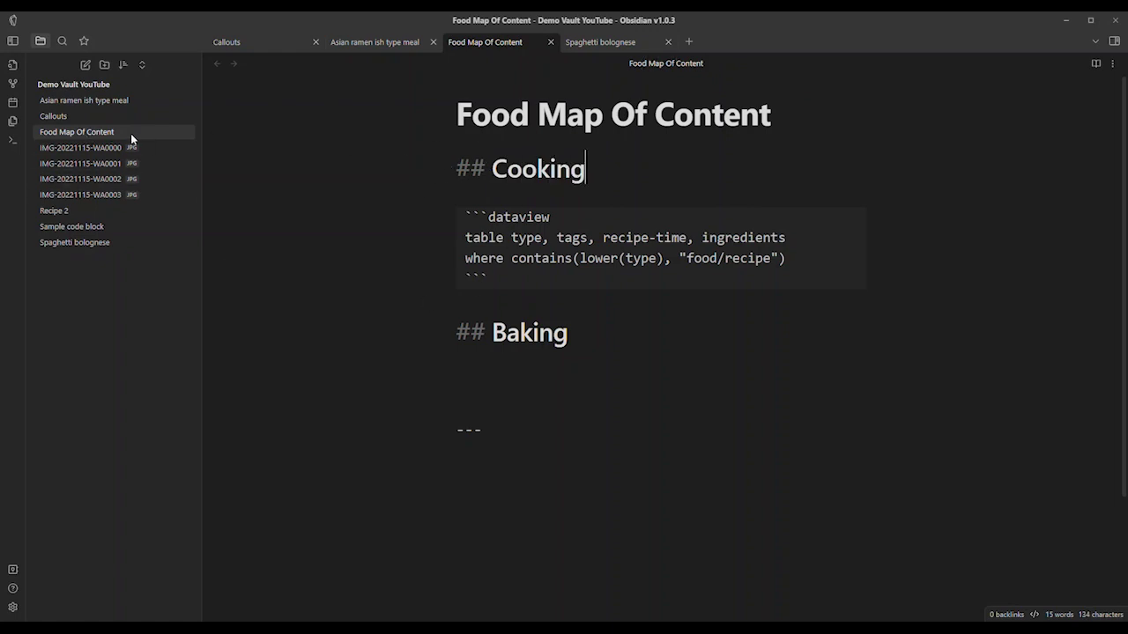
# - Insert a dataview code block under the Baking heading with the line "table type, tags, recipe-time, ingredients"
pyautogui.click(614, 331)
pyautogui.click(558, 359)
pyautogui.press('Return')
pyautogui.write('```data')
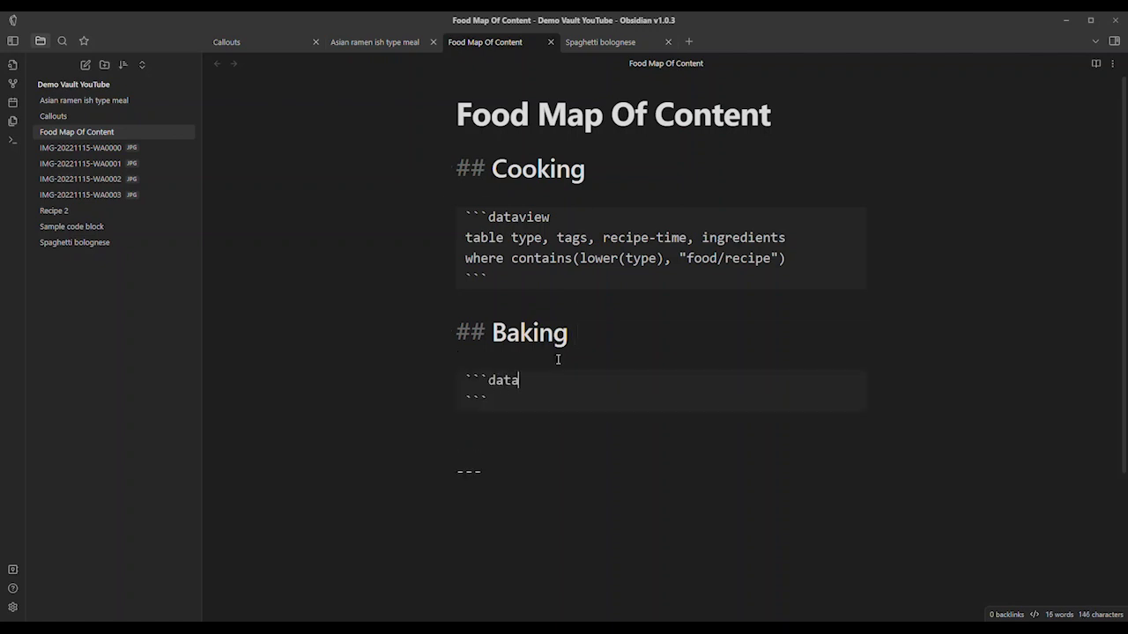
pyautogui.write('view')
pyautogui.press('Return')
pyautogui.write('table type, tags, recipe-time, ingrd')
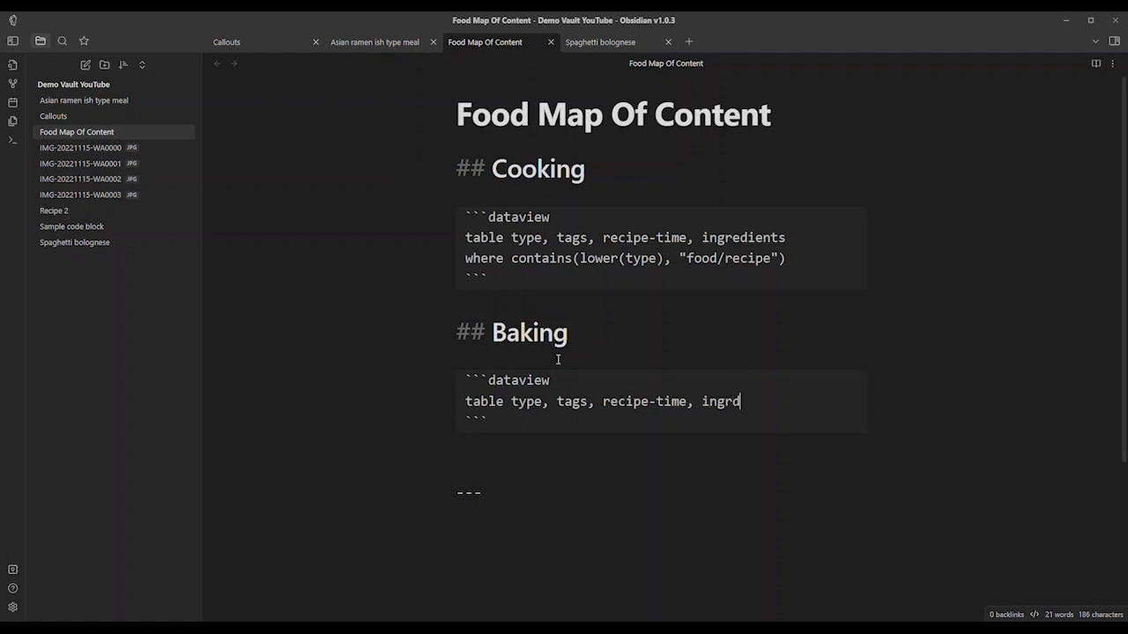
pyautogui.press('BackSpace')
pyautogui.write('edients')
pyautogui.press('Return')
# - Add the filter where contains(lower(type), "baking/recipe") to the Baking query
pyautogui.write('where contains')
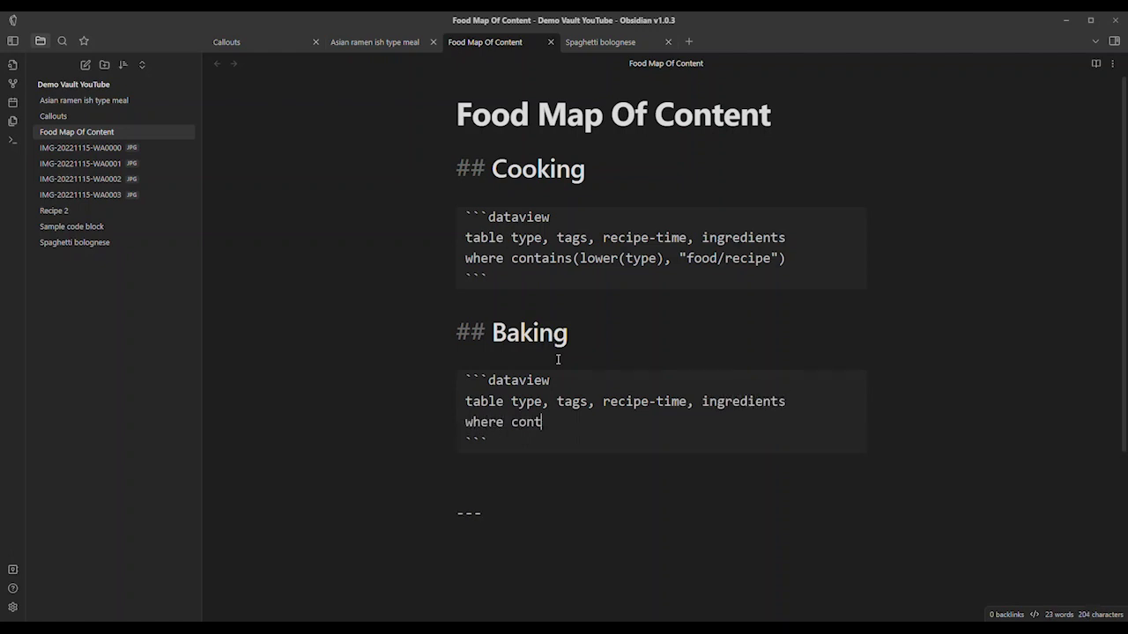
pyautogui.write('lower(')
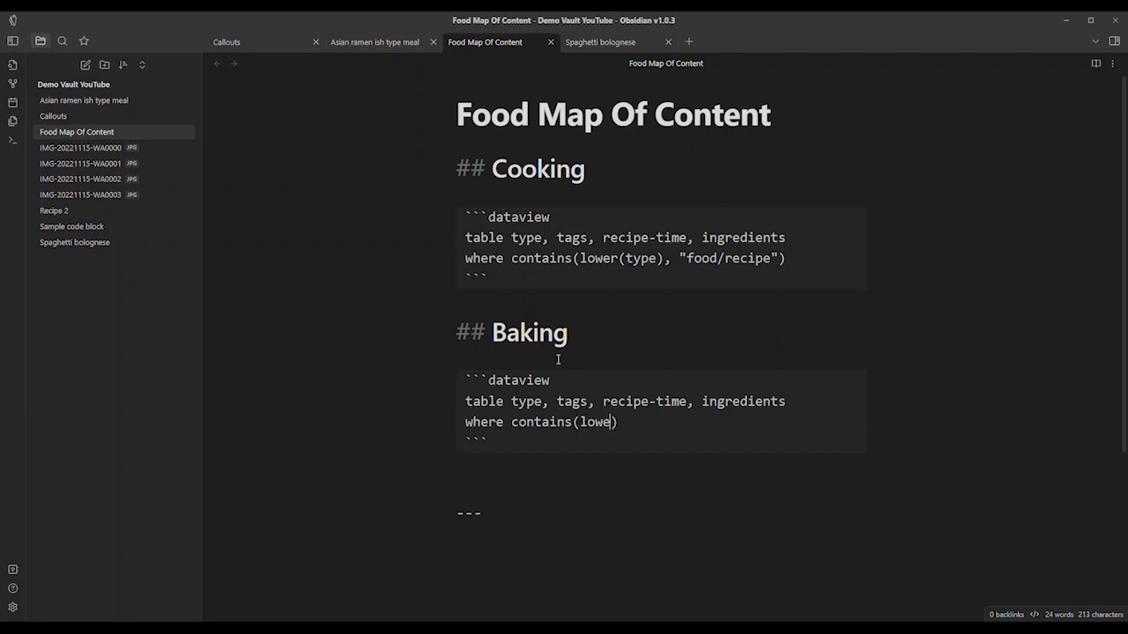
pyautogui.write('type')
pyautogui.write('), "')
pyautogui.write('baking')
pyautogui.write('/recipe')
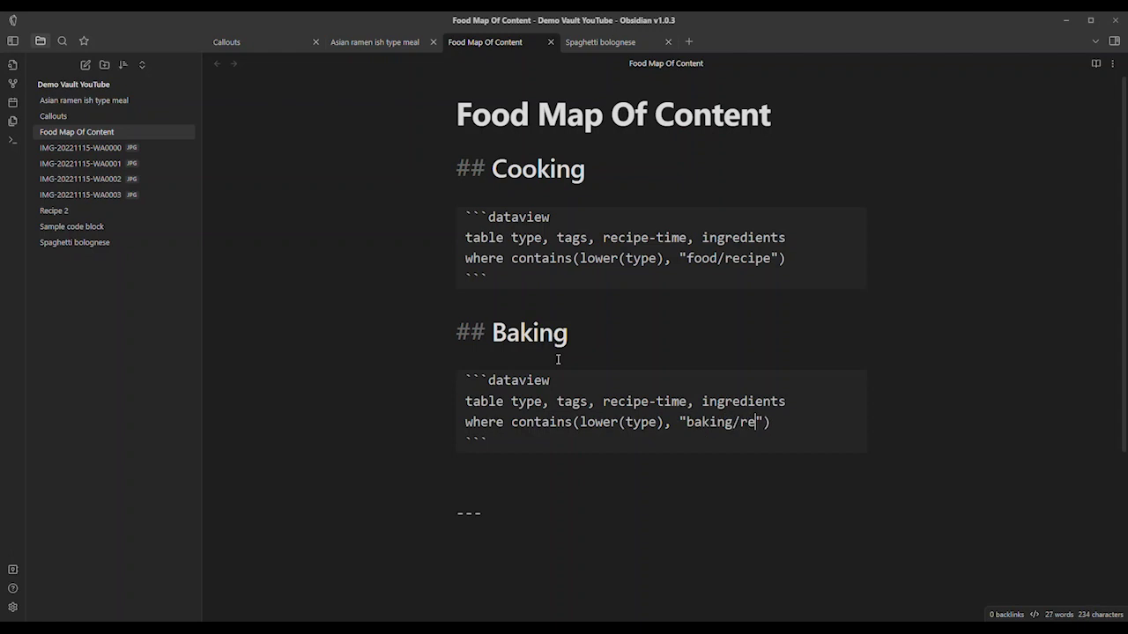
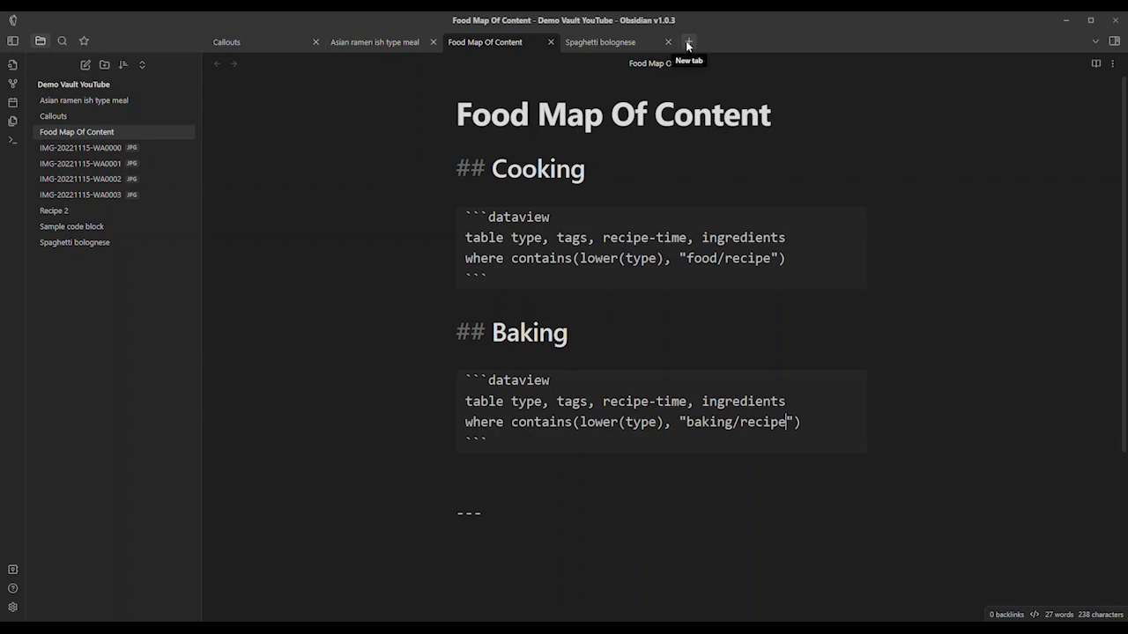
# - Create a new note titled Brownies
pyautogui.hotkey('ctrl', 'n')
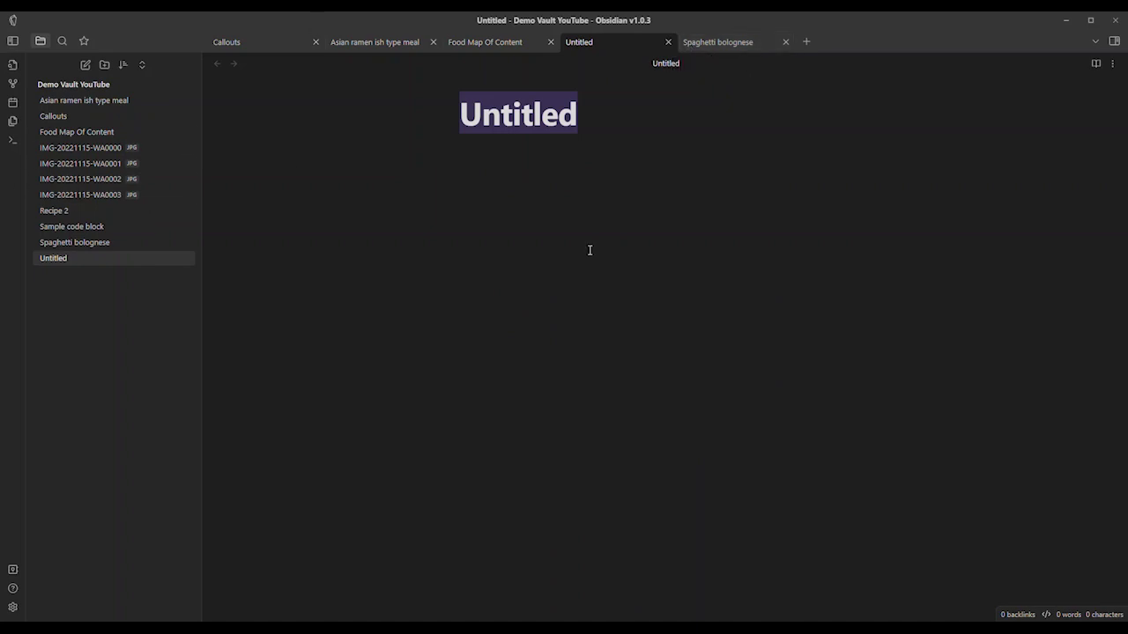
pyautogui.write('Brownies')
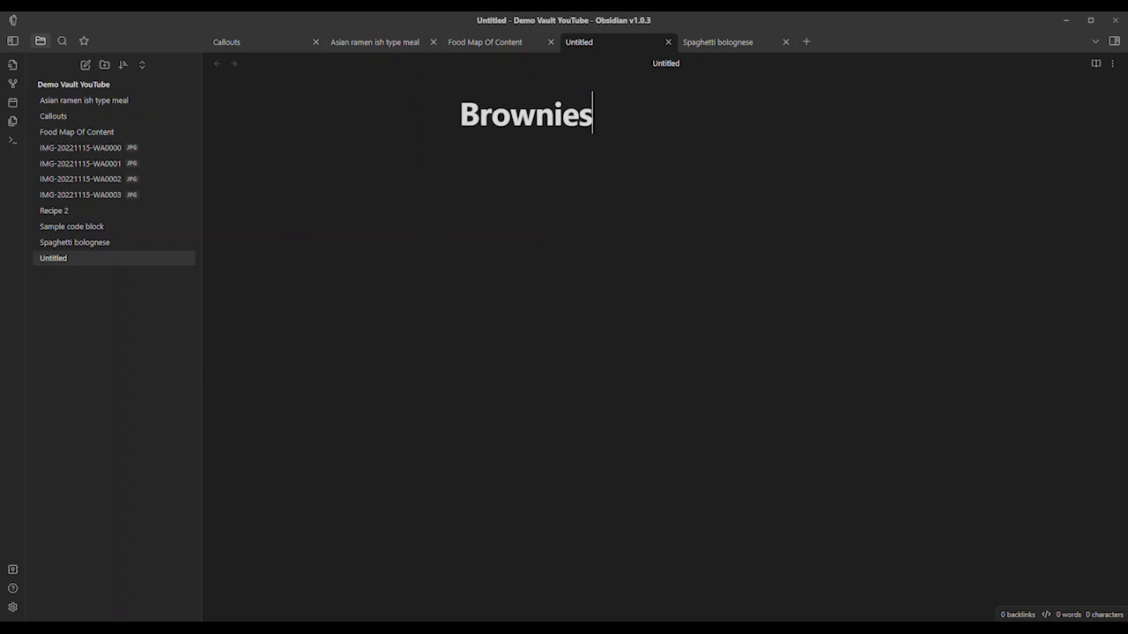
pyautogui.click(511, 83)
pyautogui.click(609, 123)
# - Add an empty YAML metadata block enclosed by --- lines in the Brownies note
pyautogui.press('Return')
pyautogui.write('---')
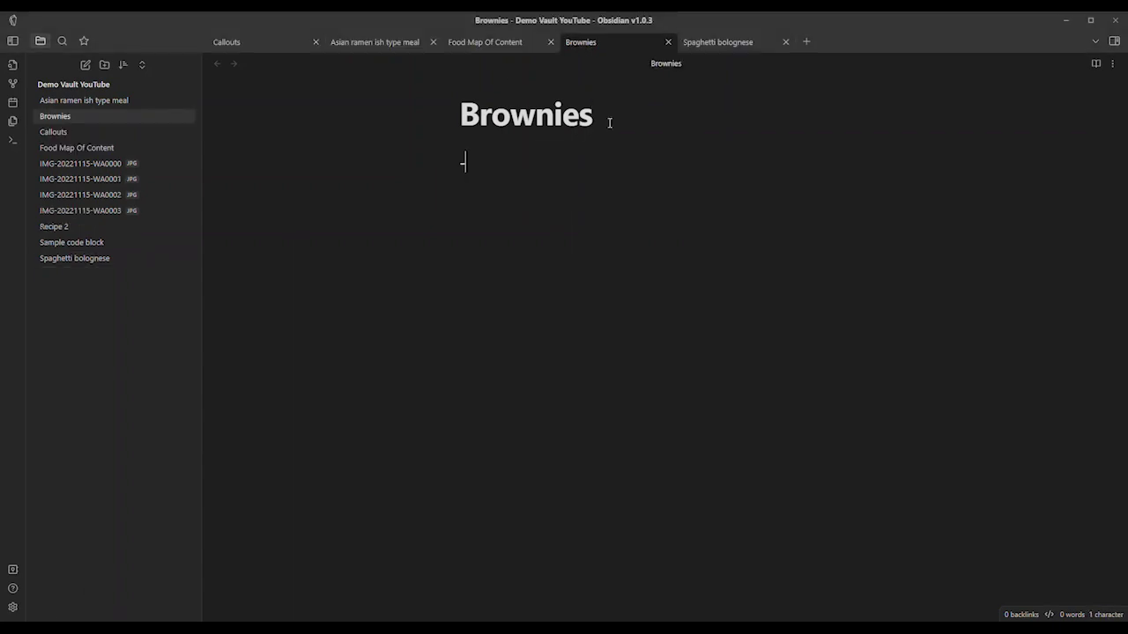
pyautogui.press('Return')
pyautogui.press('Return')
pyautogui.write('---')
pyautogui.click(472, 185)
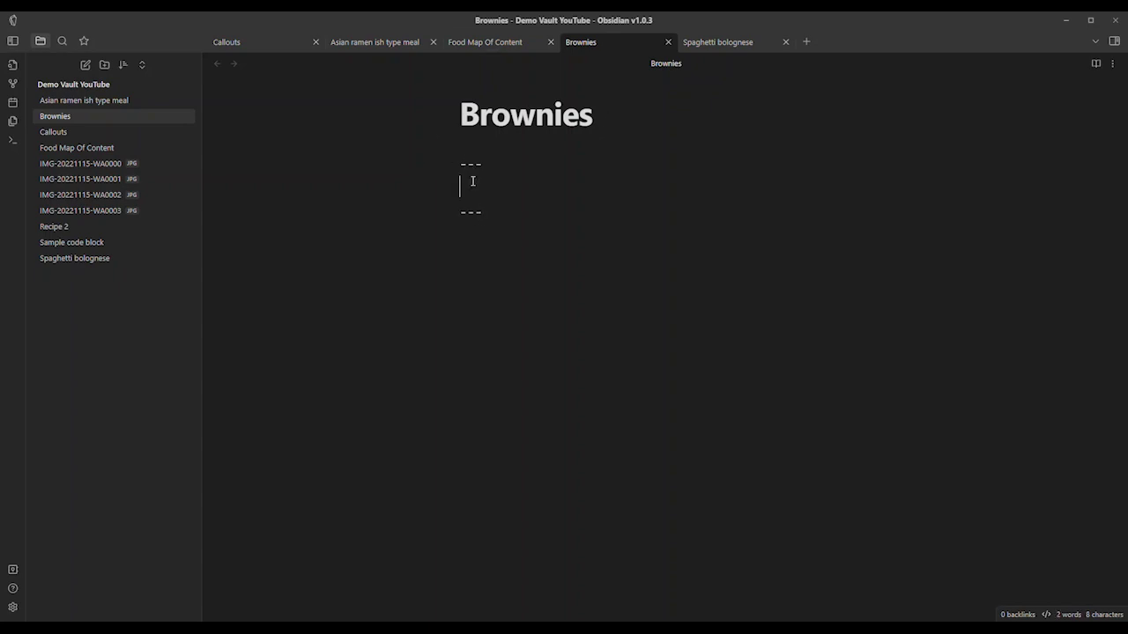
# - Enter "type: baking/recipe" in the Brownies metadata, checking the spelling against the filter in Food Map Of Content
pyautogui.write('type: ')
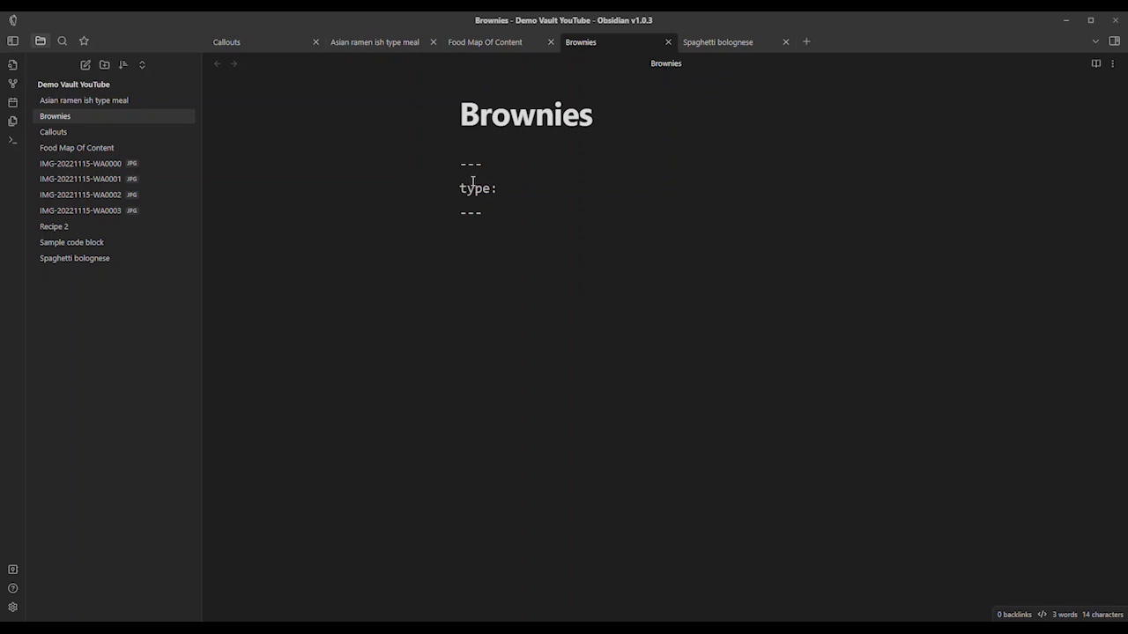
pyautogui.write('baking')
pyautogui.press('BackSpace')
pyautogui.press('BackSpace')
pyautogui.press('BackSpace')
pyautogui.press('BackSpace')
pyautogui.press('BackSpace')
pyautogui.click(491, 44)
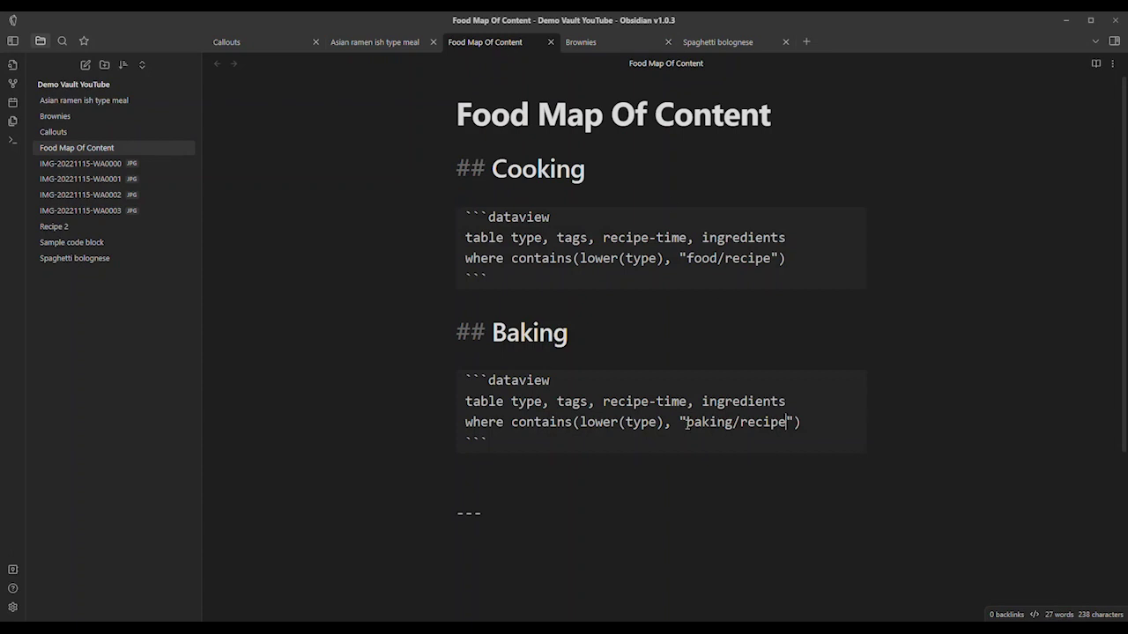
pyautogui.click(586, 42)
pyautogui.write('aking/recipe')
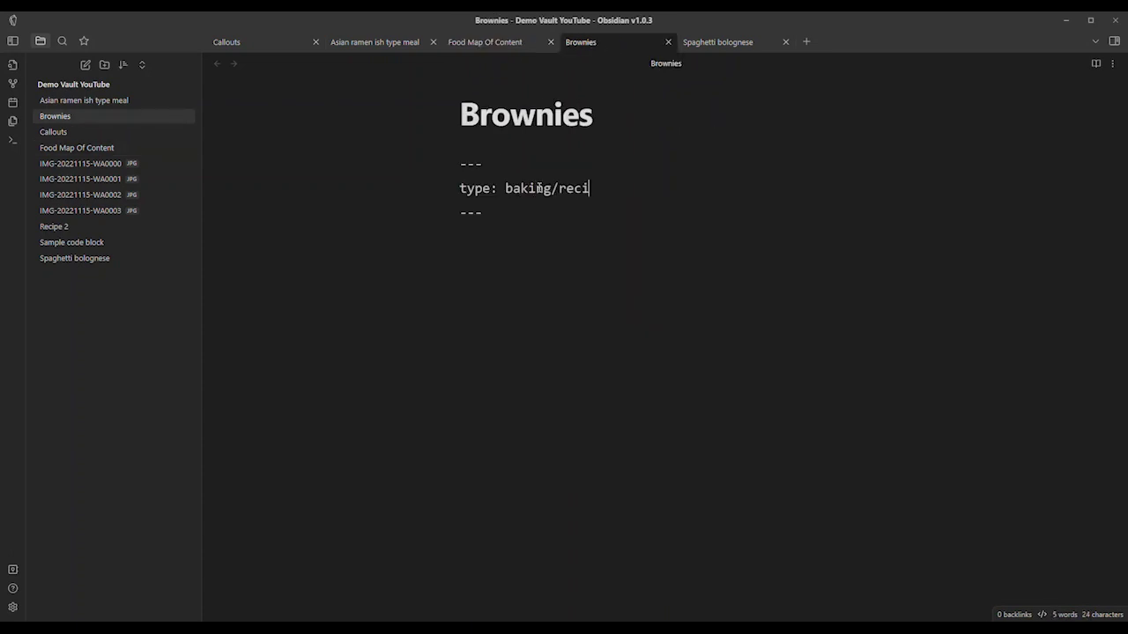
# - Change the capitalisation of the Brownies type value to Baking/reCipe
pyautogui.click(512, 190)
pyautogui.press('BackSpace')
pyautogui.write('B')
pyautogui.click(583, 190)
pyautogui.press('BackSpace')
pyautogui.write('Cipe')
# - Examine the lower(type) part of both Dataview queries in Food Map Of Content
pyautogui.click(508, 44)
pyautogui.moveTo(579, 258); pyautogui.dragTo(665, 258)
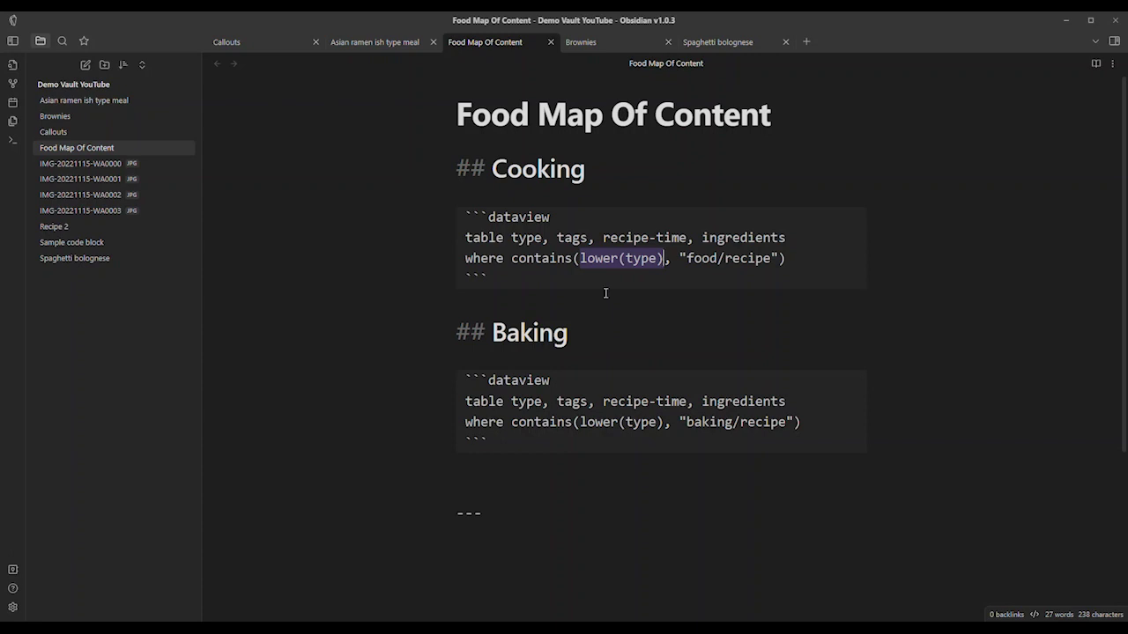
pyautogui.moveTo(580, 422); pyautogui.dragTo(664, 422)
# - Add the tags fudgy, brownies, sugary and an empty baking-time field to the Brownies metadata
pyautogui.click(584, 42)
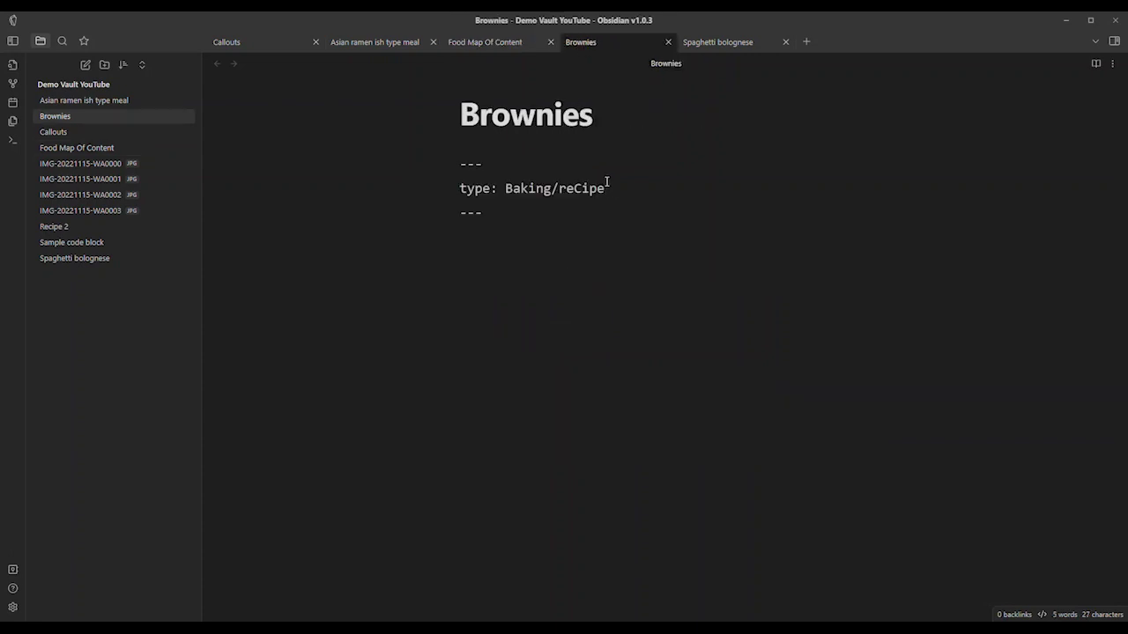
pyautogui.press('Return')
pyautogui.write('tags: fudgy')
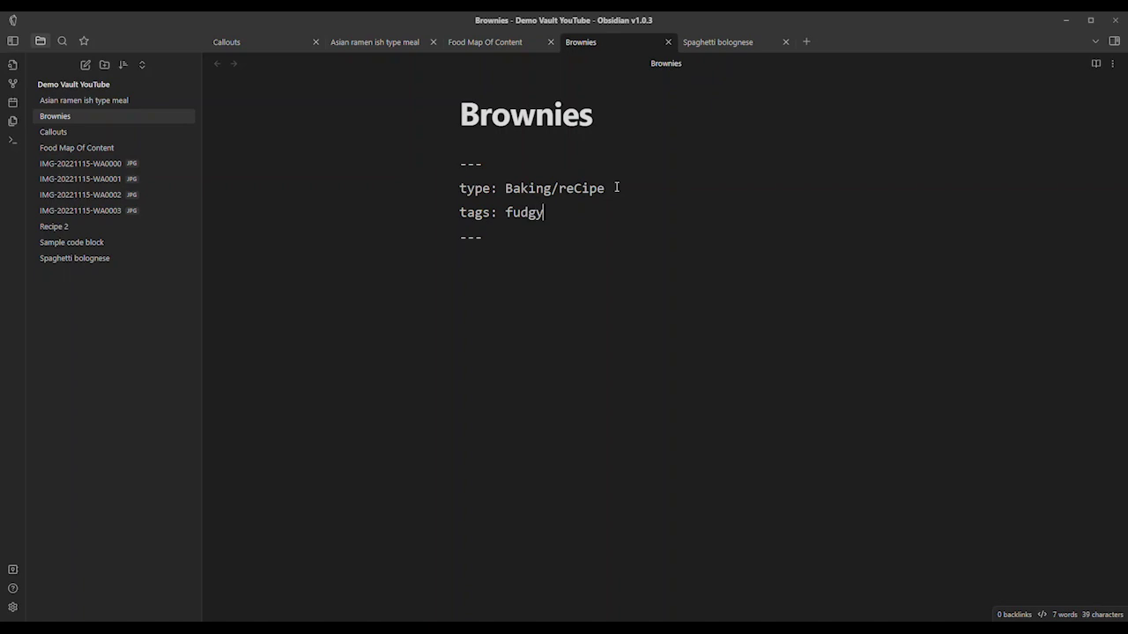
pyautogui.write(', brownies, ')
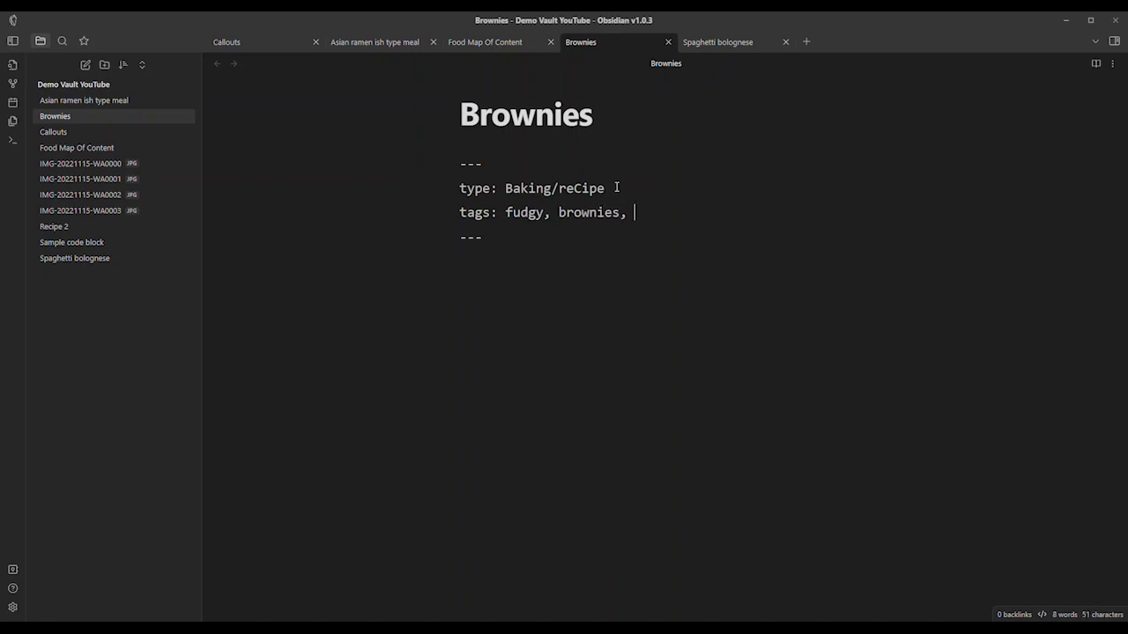
pyautogui.write('sugary')
pyautogui.press('Return')
pyautogui.write('bakin')
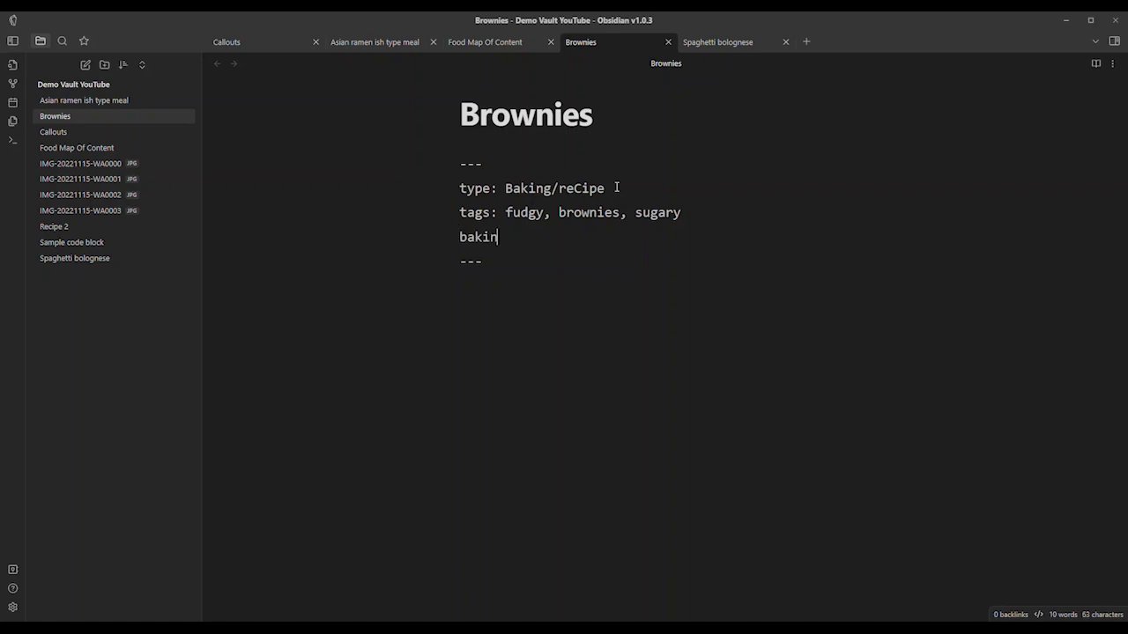
pyautogui.write('g-time:')
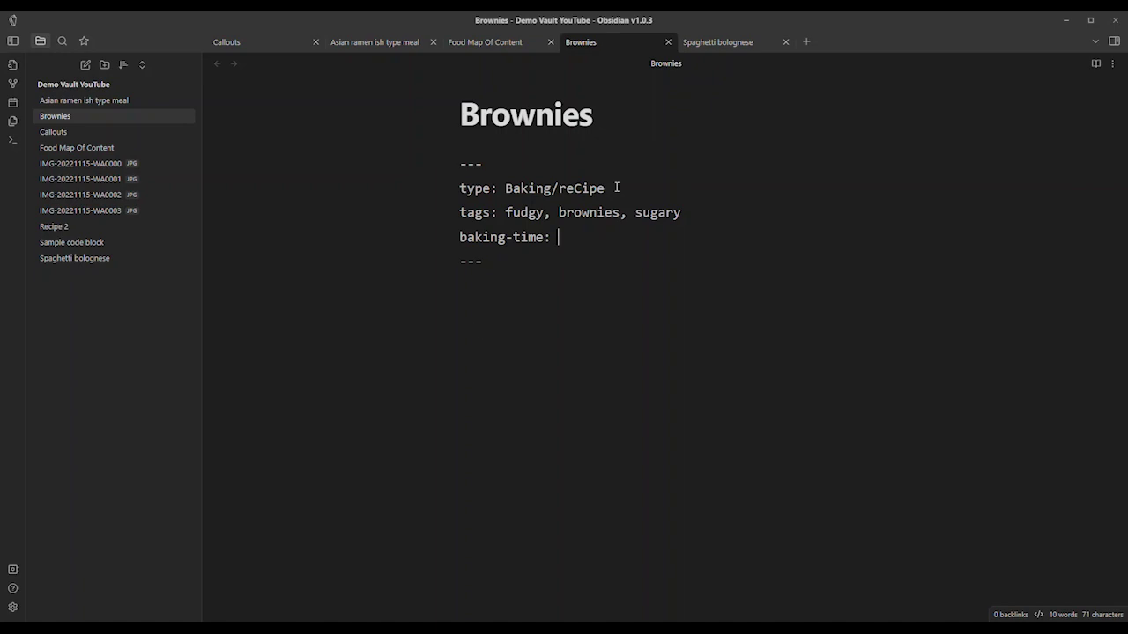
# - Replace recipe-time with baking-time in the Baking query of Food Map Of Content
pyautogui.click(480, 42)
pyautogui.doubleClick(624, 404)
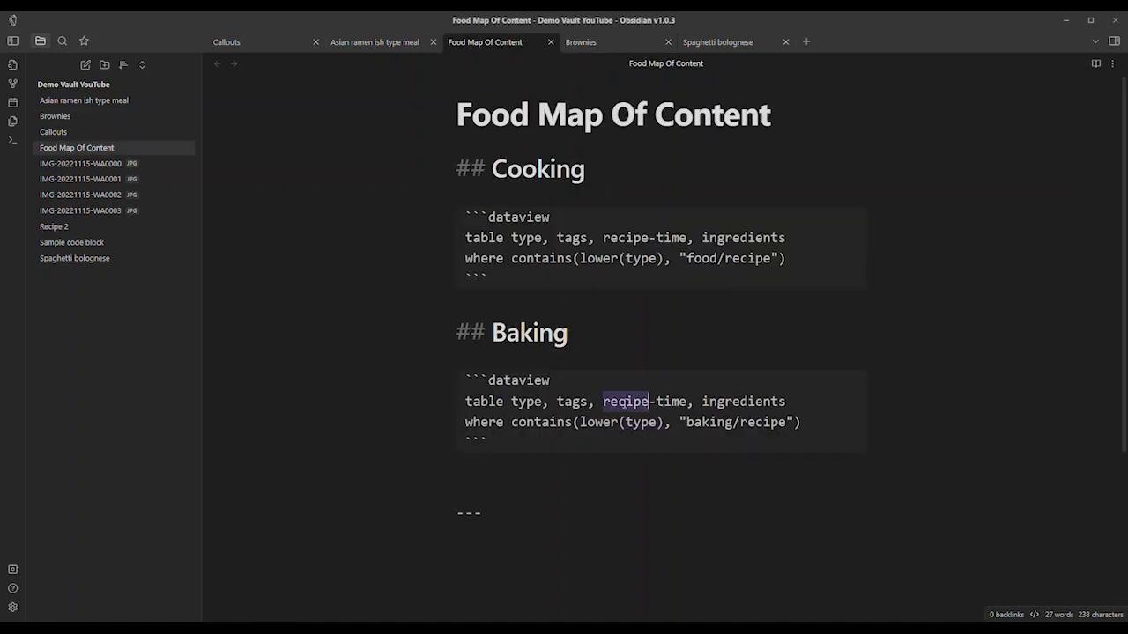
pyautogui.write('baking')
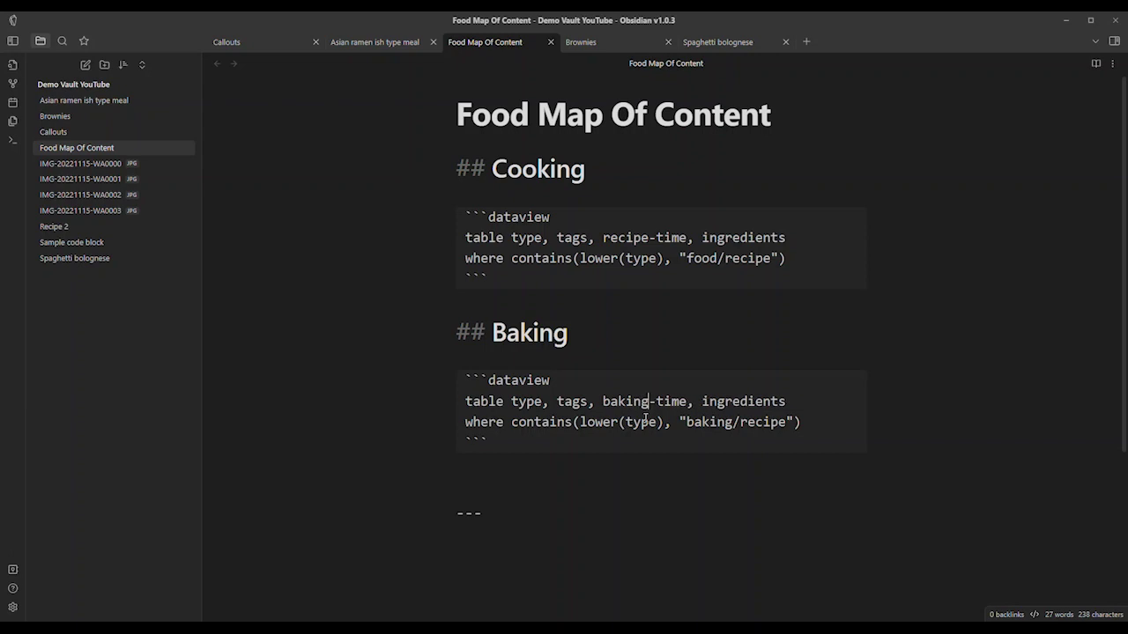
# - Set baking-time to 10 min in the Brownies metadata
pyautogui.click(586, 41)
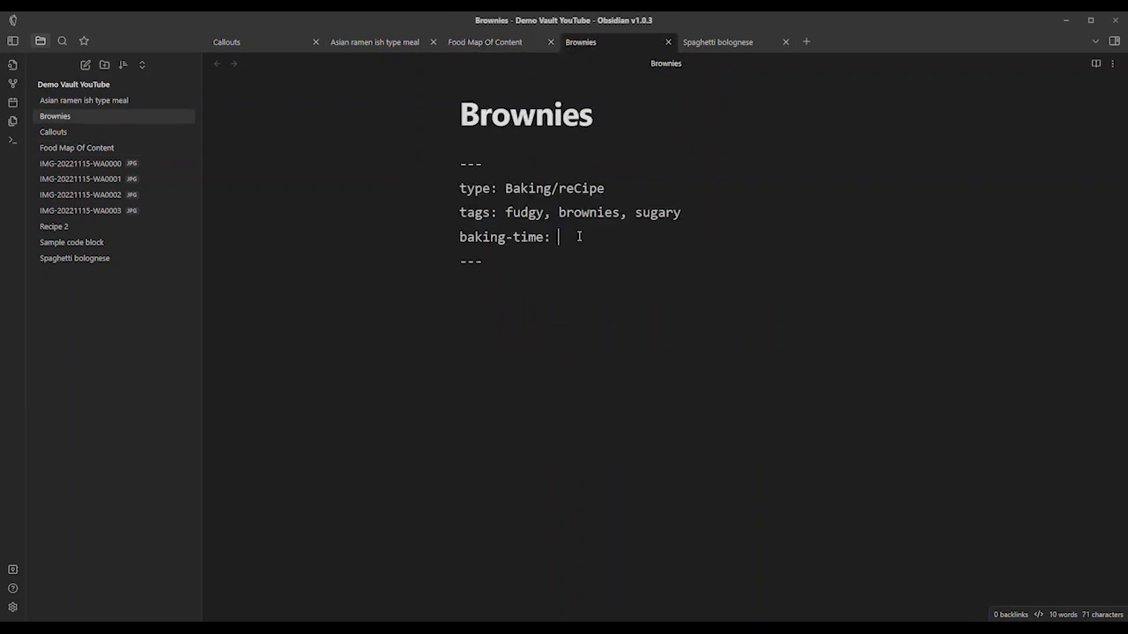
pyautogui.write('10 min')
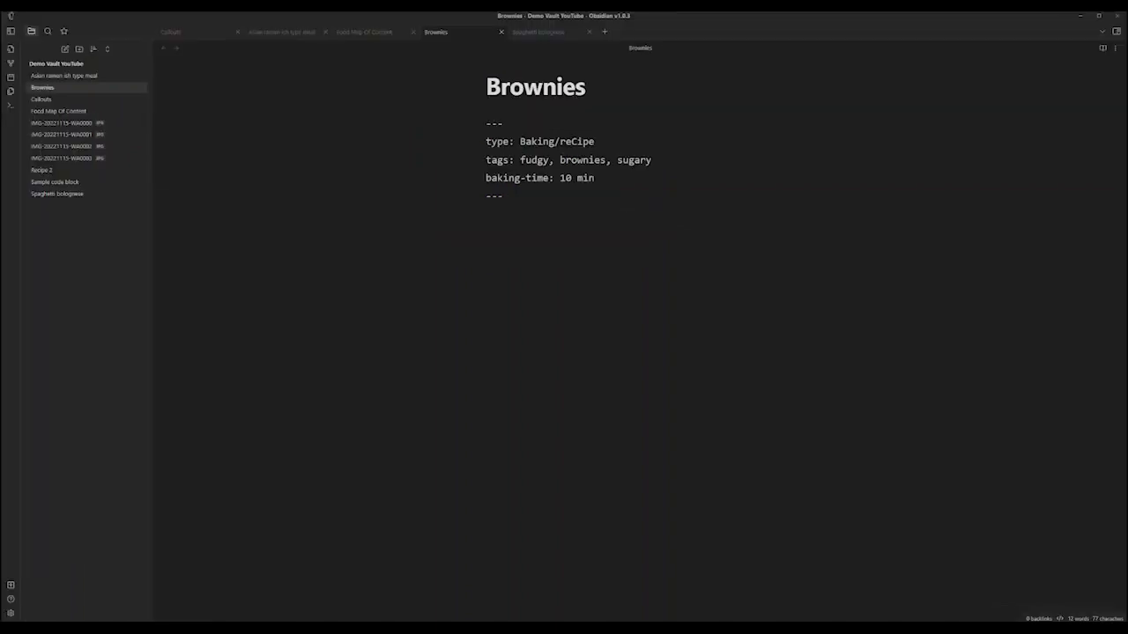
pyautogui.moveTo(487, 142); pyautogui.dragTo(502, 197)
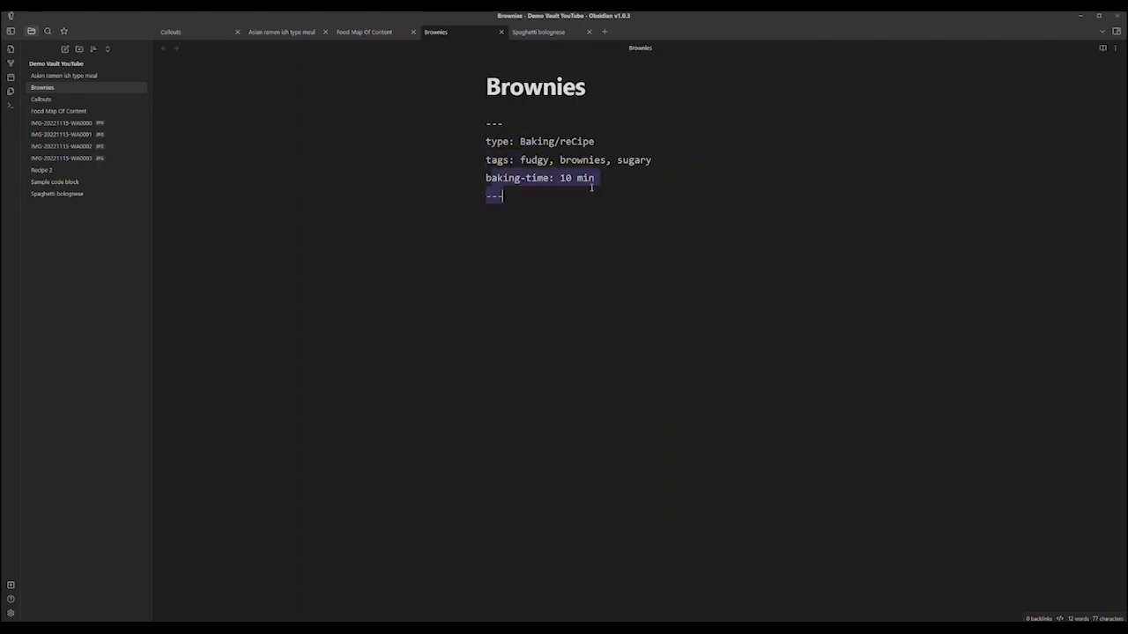
pyautogui.click(593, 191)
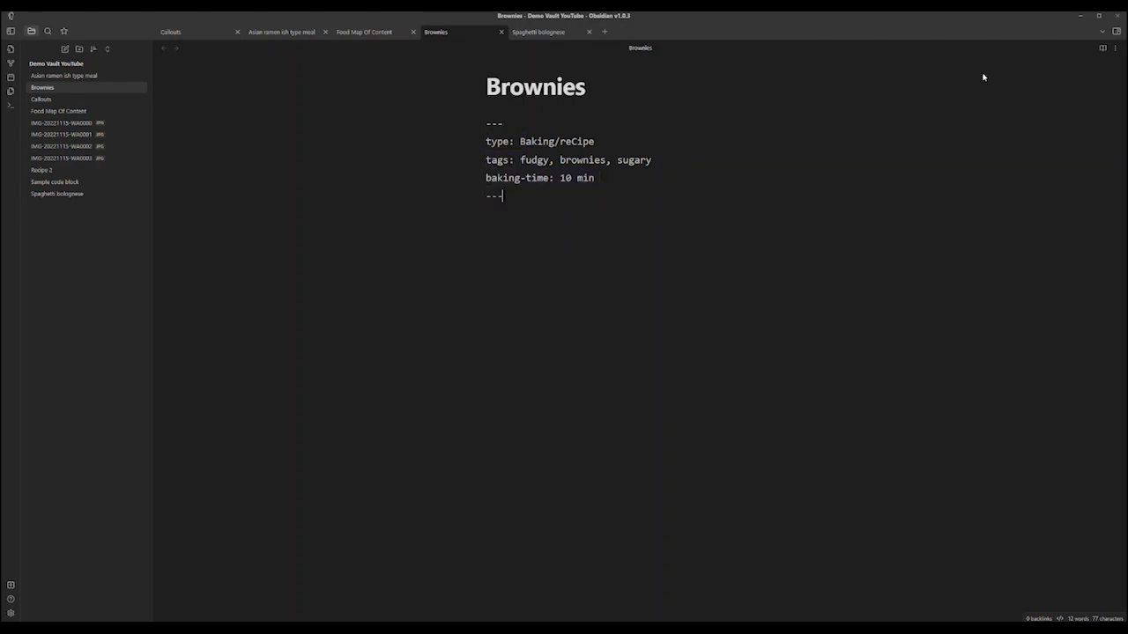
pyautogui.click(1101, 50)
pyautogui.click(1101, 51)
pyautogui.keyDown('ctrl'); pyautogui.click(1101, 50); pyautogui.keyUp('ctrl')
pyautogui.click(1101, 51)
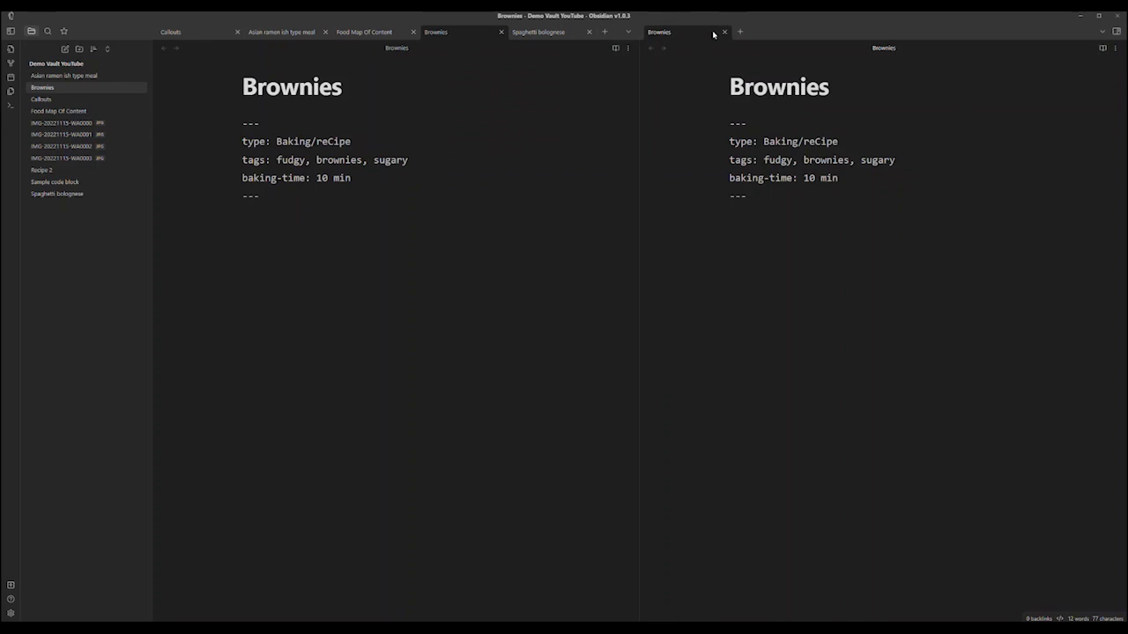
pyautogui.click(725, 31)
# - Compare how the Brownies metadata appears in editing view and in reading view
pyautogui.click(1101, 50)
pyautogui.click(1102, 50)
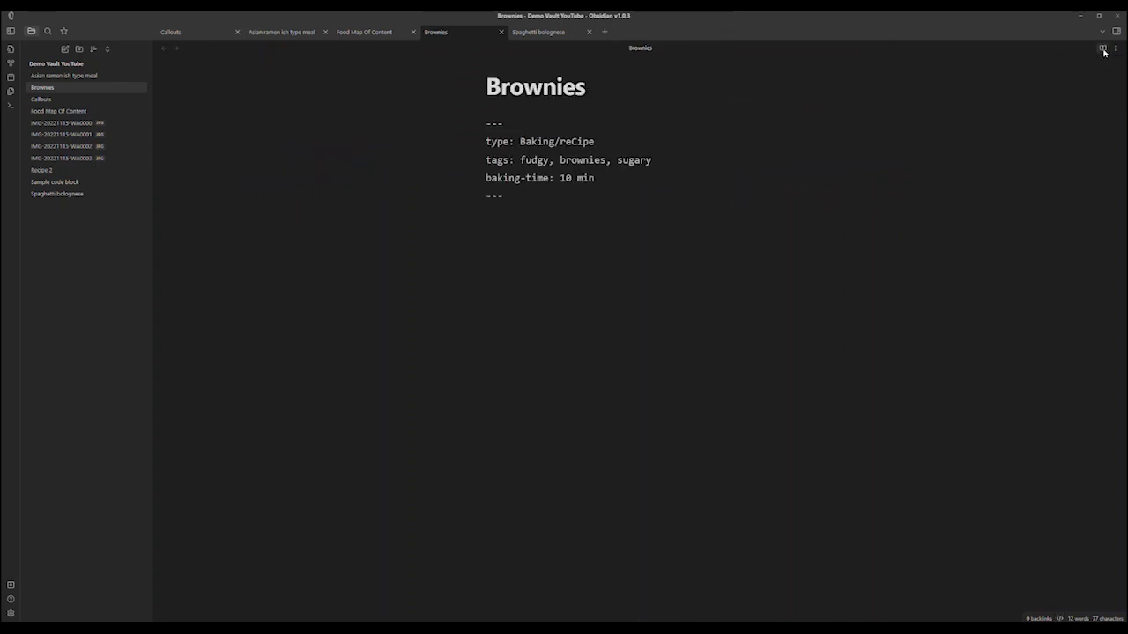
pyautogui.click(1102, 51)
pyautogui.click(1103, 50)
pyautogui.click(1102, 50)
pyautogui.click(1102, 50)
pyautogui.click(1102, 50)
pyautogui.click(1102, 50)
pyautogui.click(1102, 50)
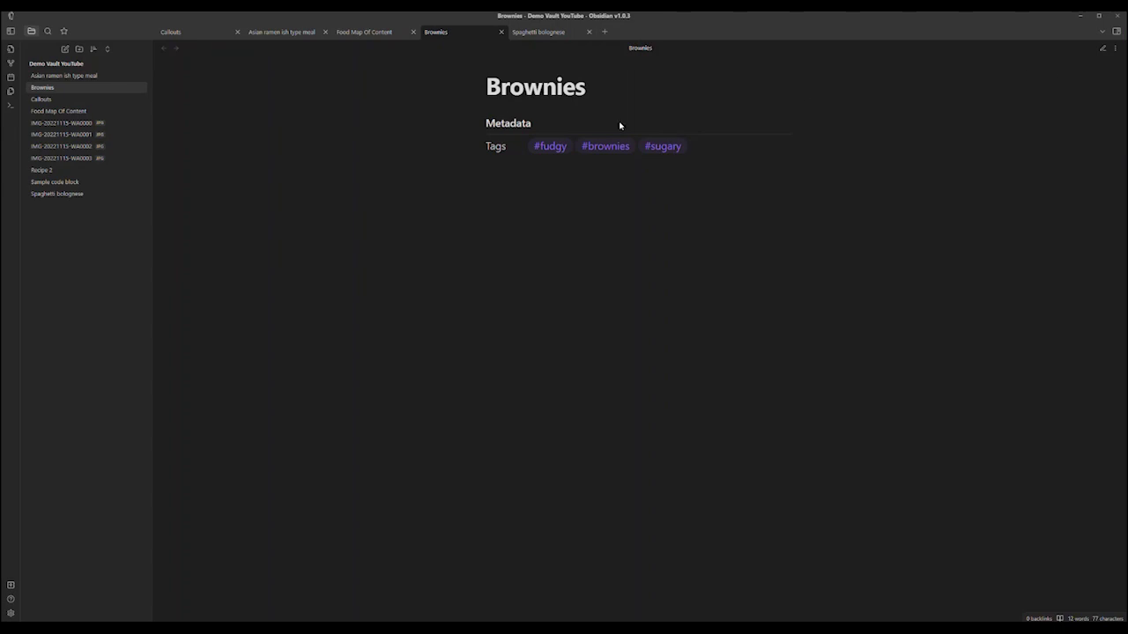
# - Return Brownies to editing view and highlight the opening and closing --- lines of its metadata
pyautogui.click(1102, 50)
pyautogui.moveTo(508, 127); pyautogui.dragTo(467, 129)
pyautogui.moveTo(506, 195); pyautogui.dragTo(461, 189)
pyautogui.moveTo(504, 124); pyautogui.dragTo(477, 124)
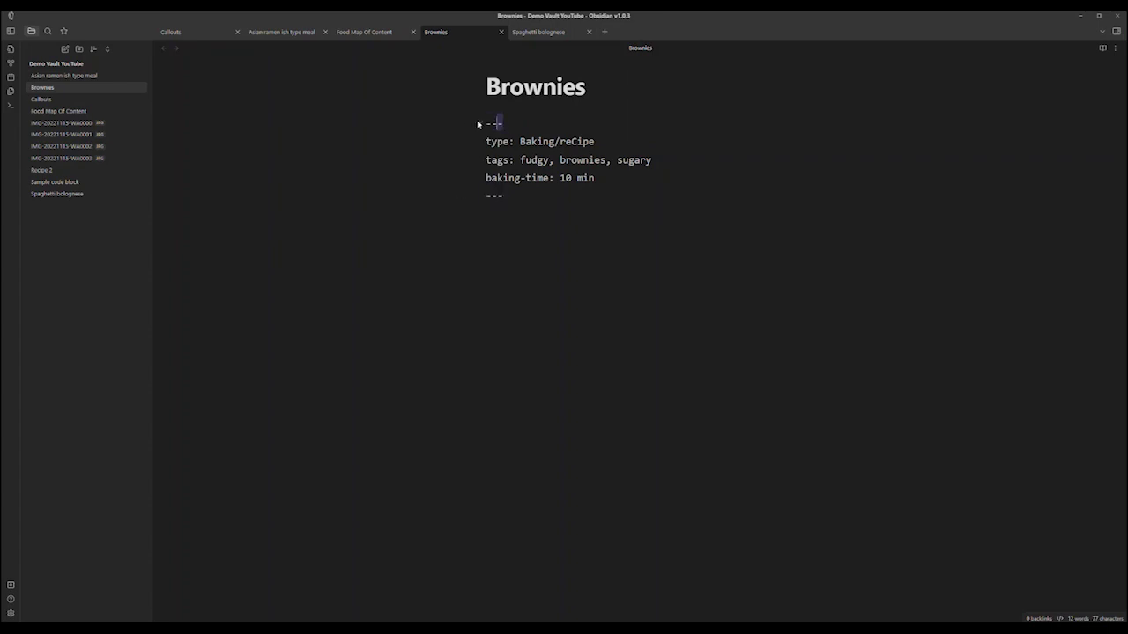
# - Add an ingredients list to the Brownies metadata with the items eggs, cocoa, sugar, sugar and sugar
pyautogui.click(604, 176)
pyautogui.click(548, 203)
pyautogui.write('ingredients:')
pyautogui.press('Return')
pyautogui.write('- eggs')
pyautogui.press('Return')
pyautogui.write('- ')
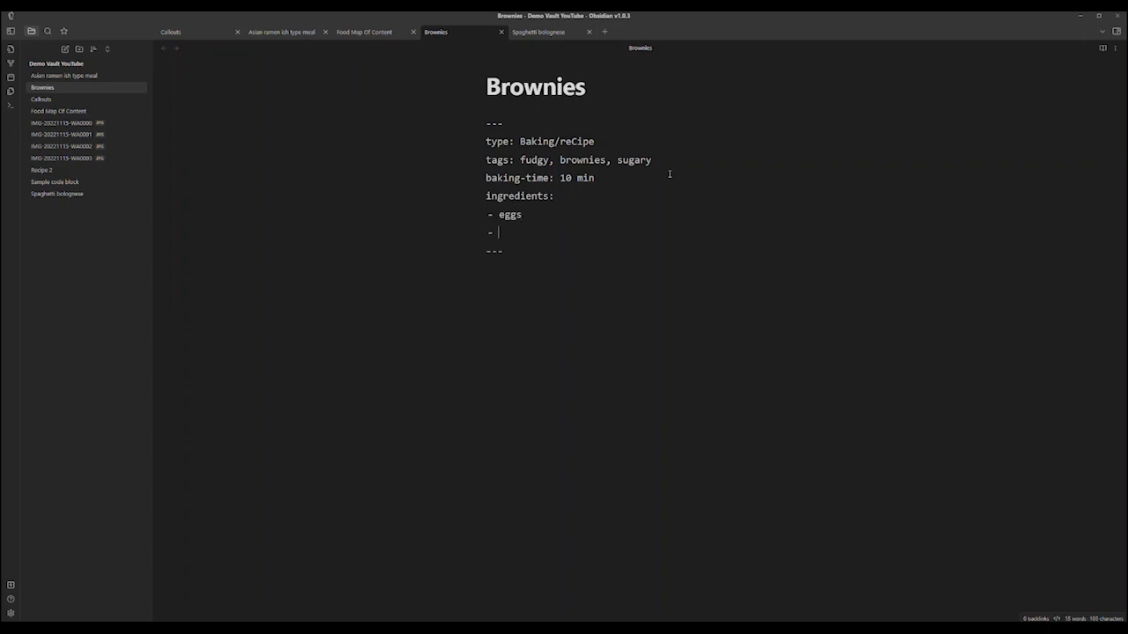
pyautogui.write('cocoa')
pyautogui.press('Return')
pyautogui.write('- sugar')
pyautogui.press('Return')
pyautogui.write('- sugar')
pyautogui.press('Return')
pyautogui.write('- sugar')
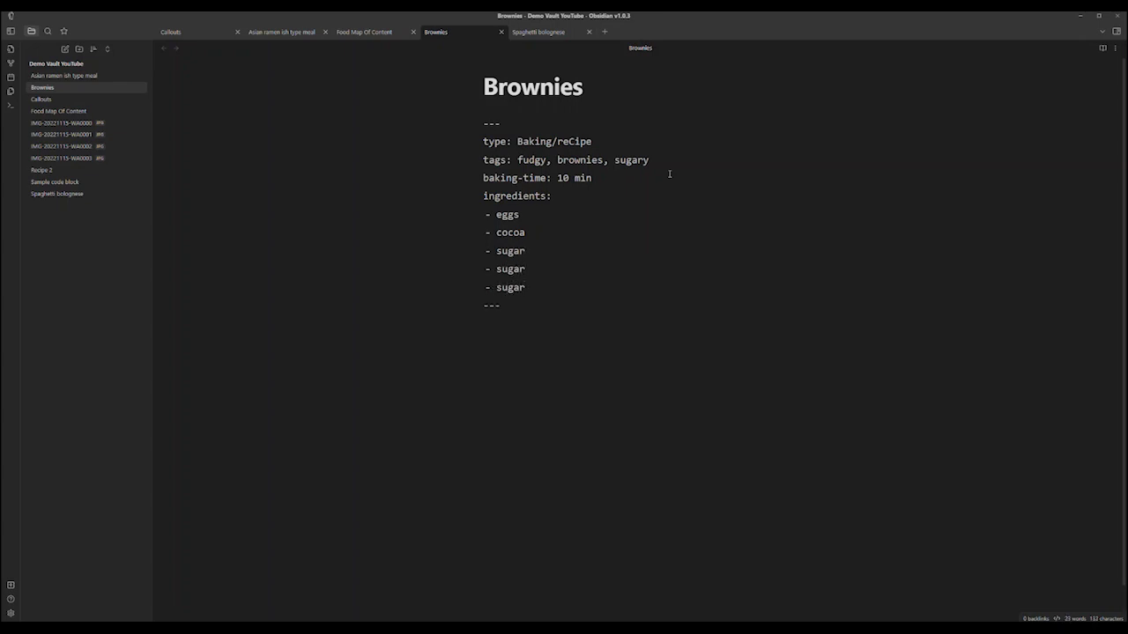
# - Add a level-two heading "Steps" below the Brownies metadata and preview it in reading view before returning to editing
pyautogui.click(512, 330)
pyautogui.write('Steps')
pyautogui.press('Home')
pyautogui.write('##')
pyautogui.press('Home')
pyautogui.hotkey('shift', 'End')
pyautogui.click(649, 346)
pyautogui.hotkey('ctrl', 'e')
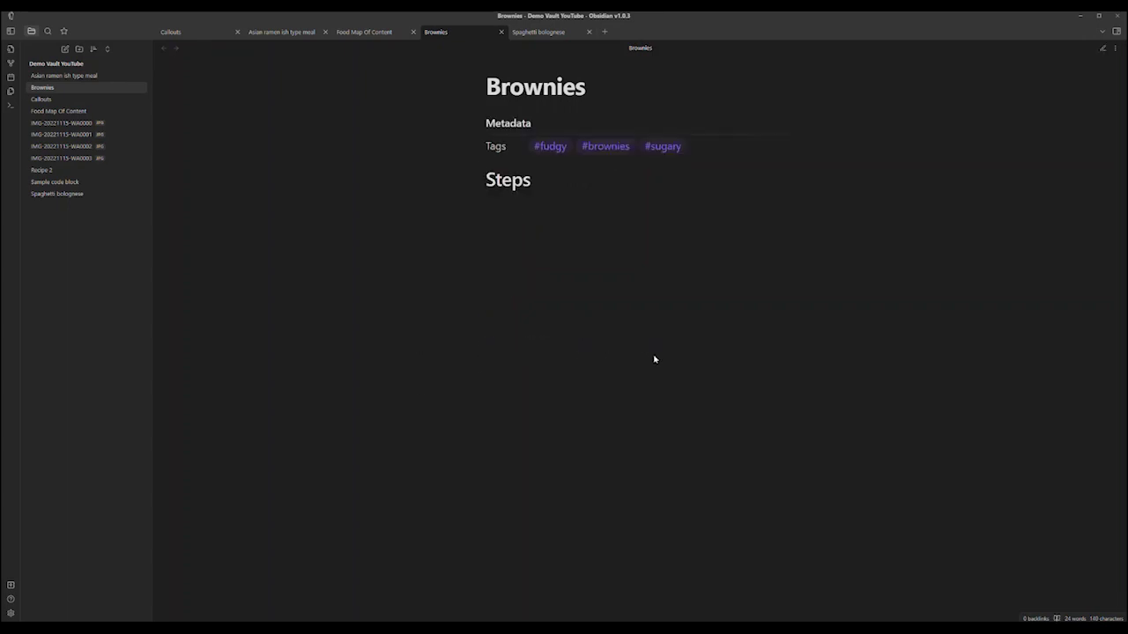
pyautogui.hotkey('ctrl', 'e')
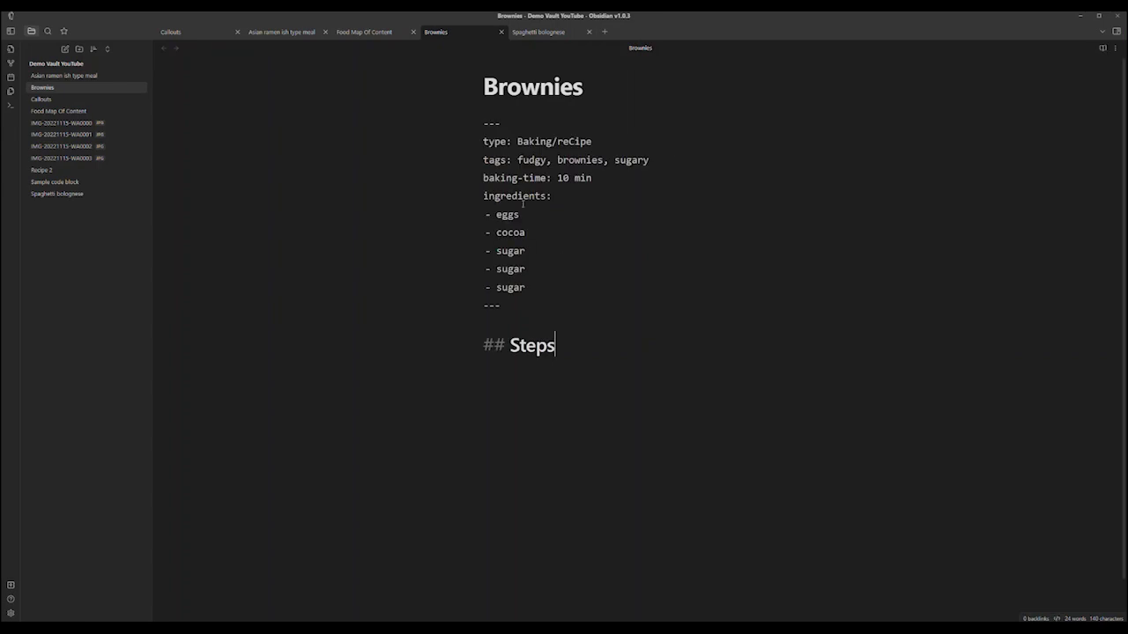
# - Write a numbered list under the heading: "Add sugar", "melt chocolate", "add cocoa" and "bake for 10000 minutes"
pyautogui.press('Return')
pyautogui.press('Return')
pyautogui.write('1. Add sugar')
pyautogui.press('Return')
pyautogui.write('st')
pyautogui.press('BackSpace')
pyautogui.press('BackSpace')
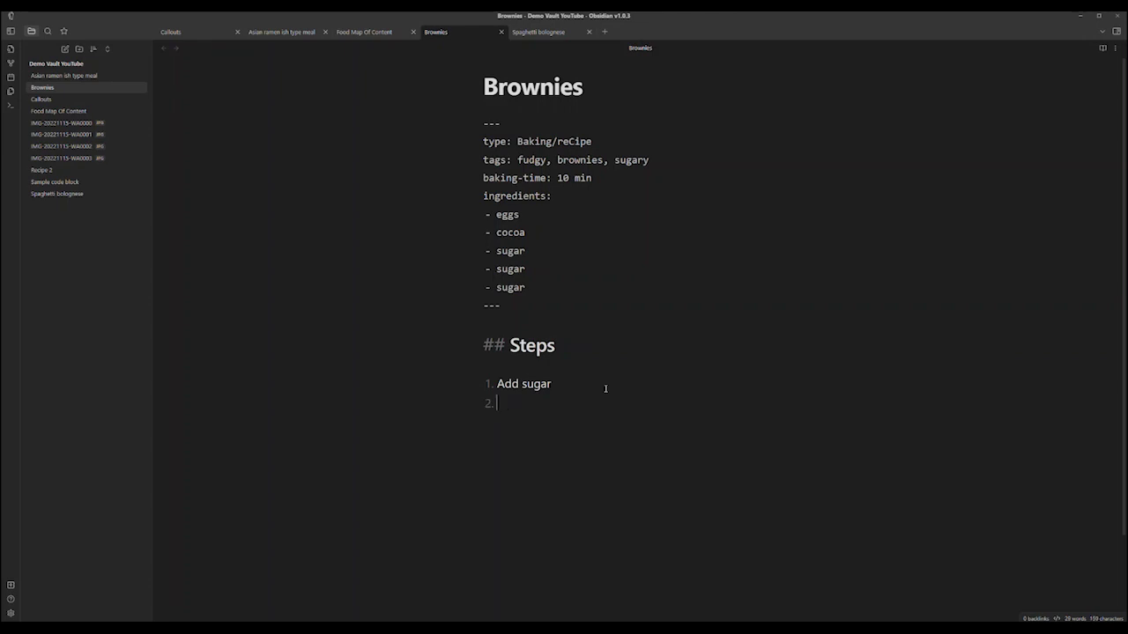
pyautogui.write('melt chocolate')
pyautogui.press('Return')
pyautogui.write('add cocoa')
pyautogui.press('Return')
pyautogui.write('bake ')
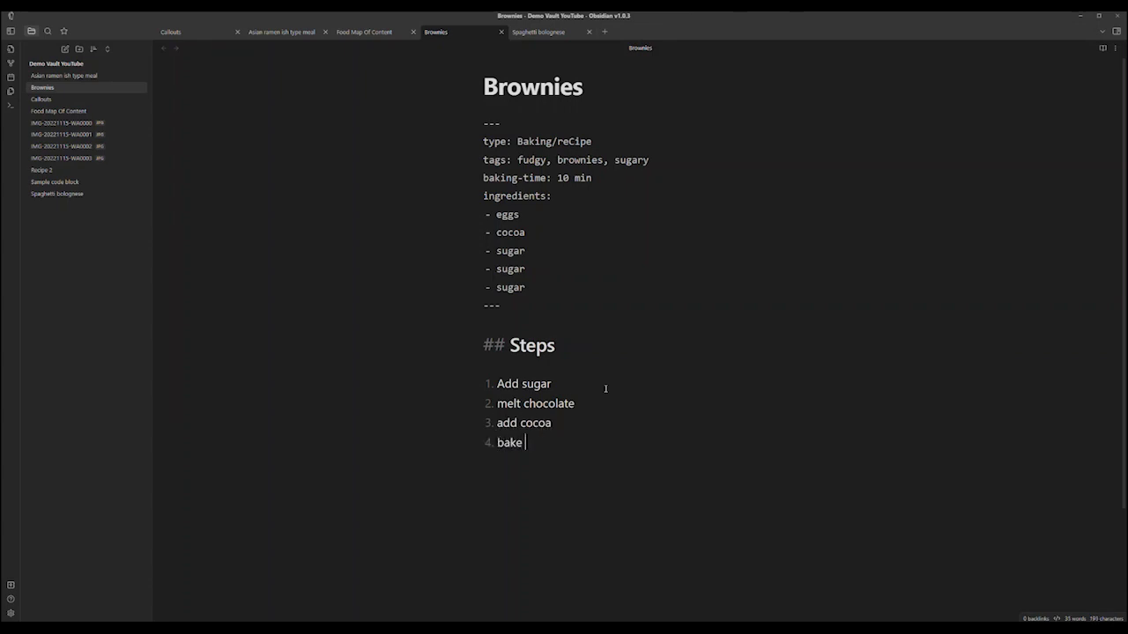
pyautogui.write('for 10000 minutes')
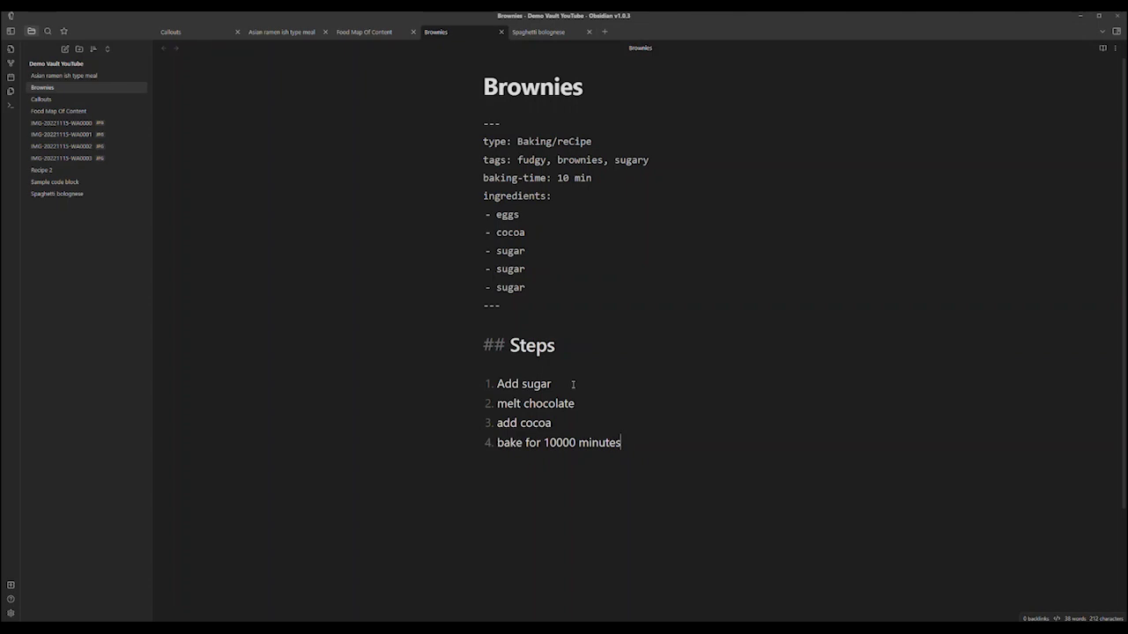
# - Rename the heading above the numbered list to "Baking instructions"
pyautogui.doubleClick(534, 346)
pyautogui.write('Cooking ')
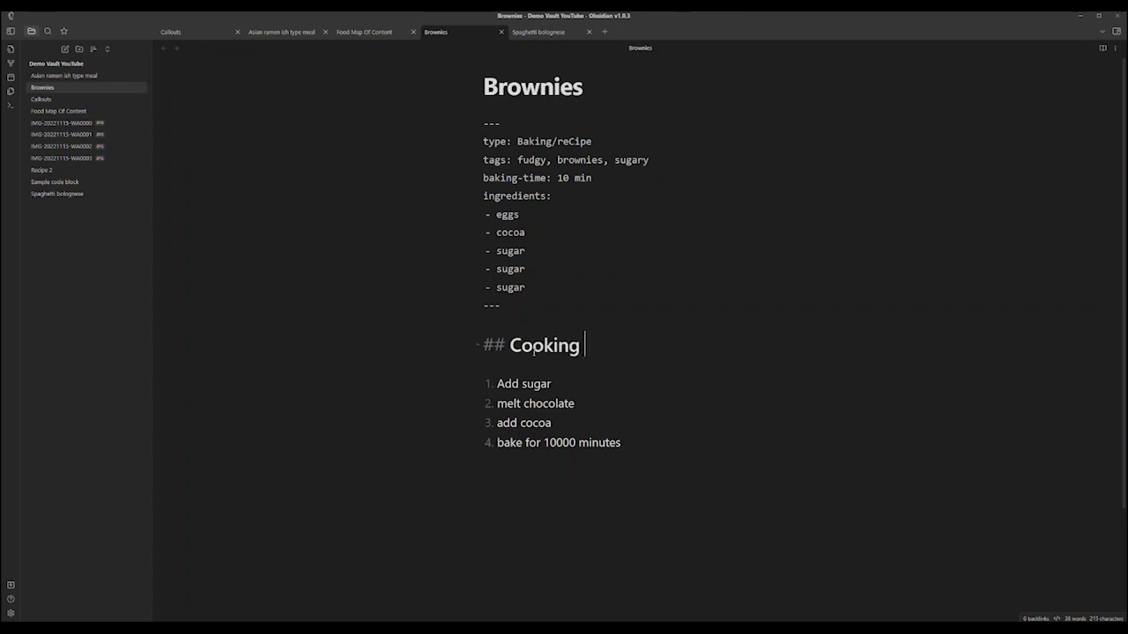
pyautogui.write('instructions')
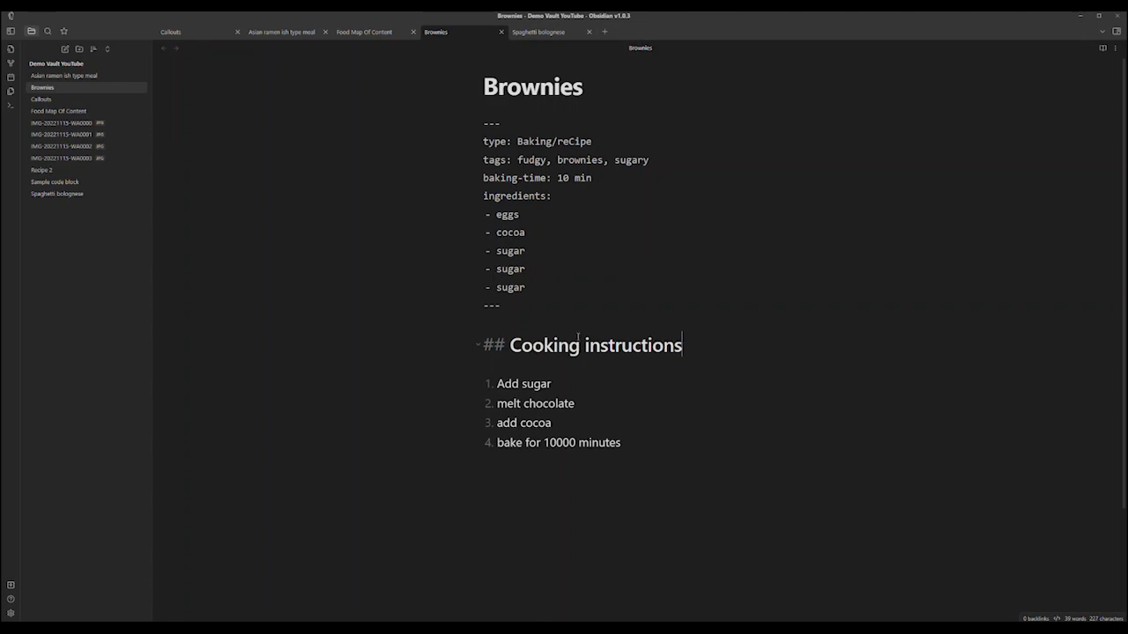
pyautogui.doubleClick(534, 346)
pyautogui.write('Baking')
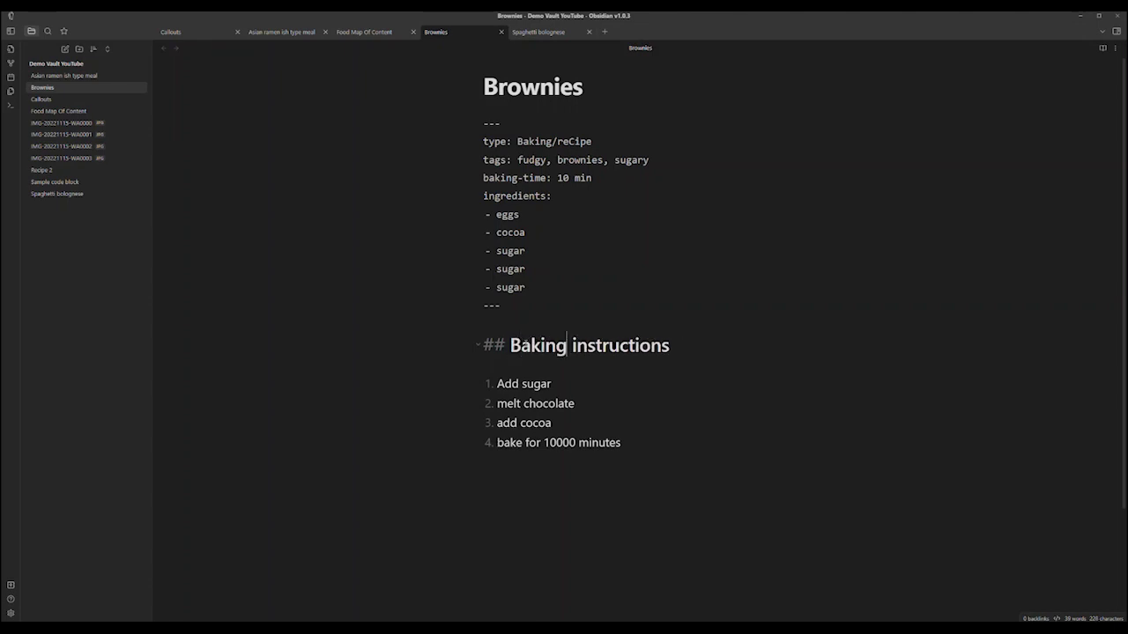
# - Add a level-two heading "Our experiences with this recipe" below the numbered list
pyautogui.click(632, 480)
pyautogui.press('Return')
pyautogui.press('Return')
pyautogui.write('## Our')
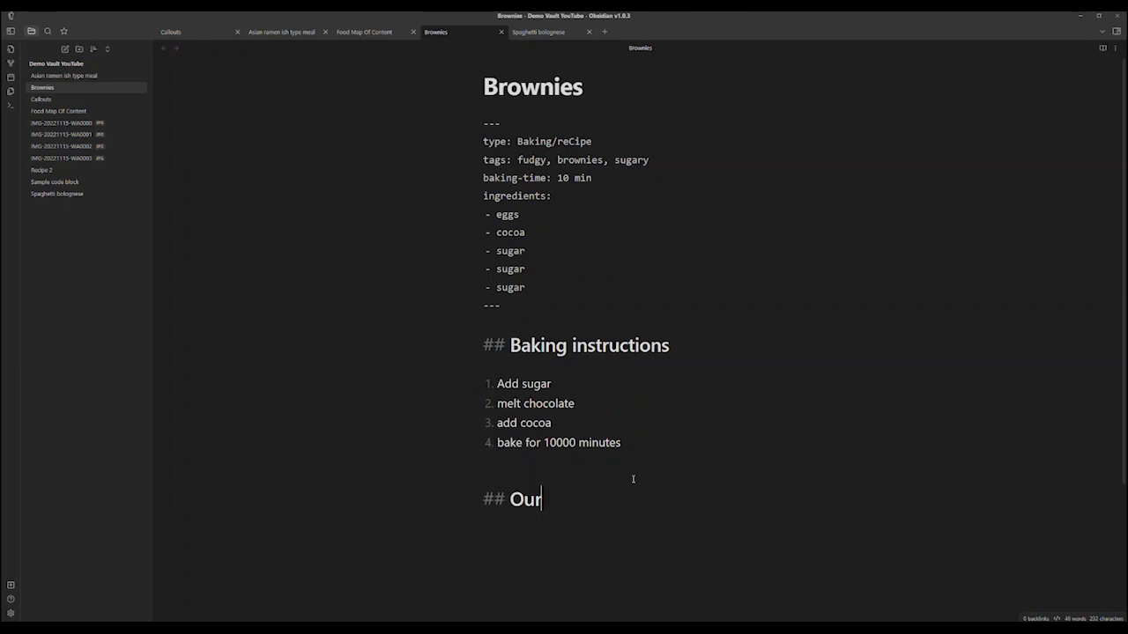
pyautogui.write(' experiences ')
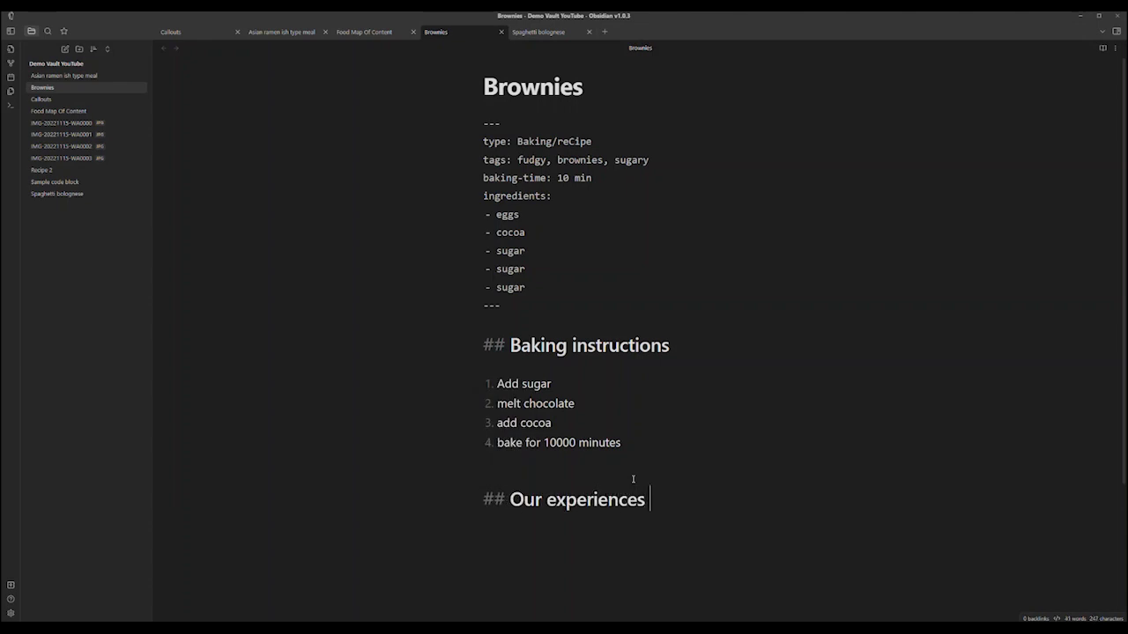
pyautogui.write('with this recipe')
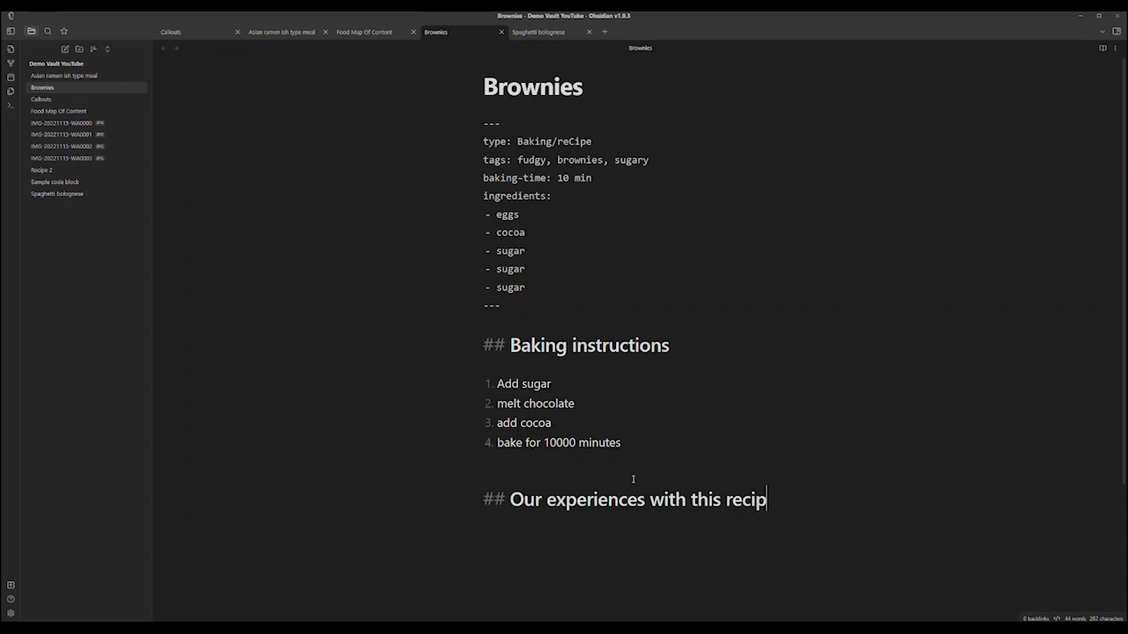
pyautogui.press('Return')
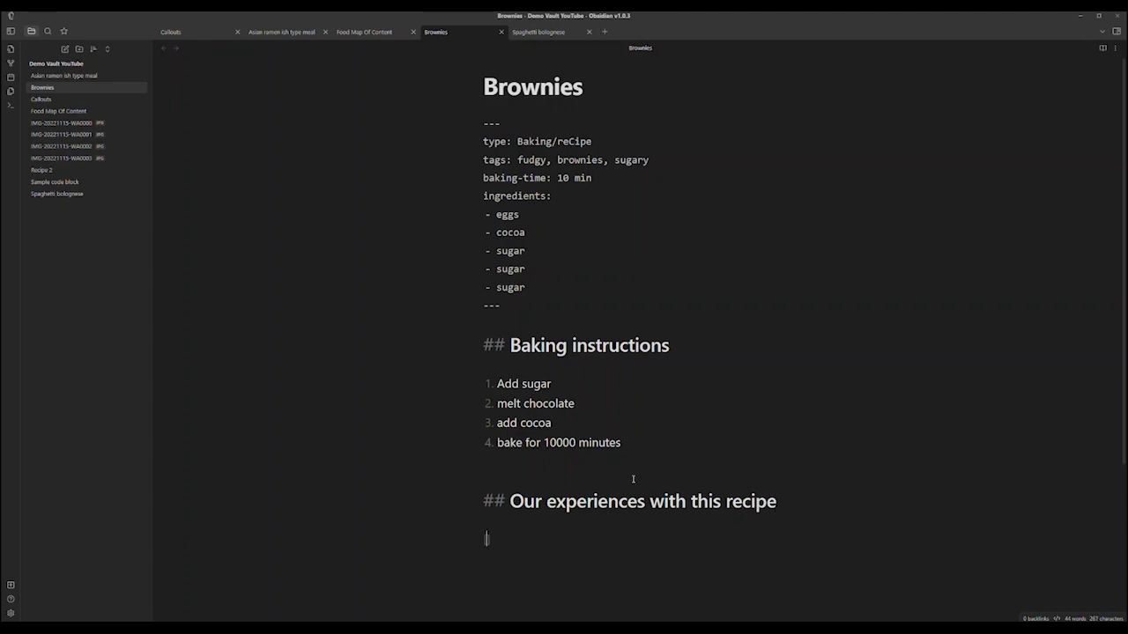
# - Add a bulleted internal link to 2022-11-20 under the experiences heading, with an empty indented bullet beneath it
pyautogui.write('[[2')
pyautogui.write('022-11')
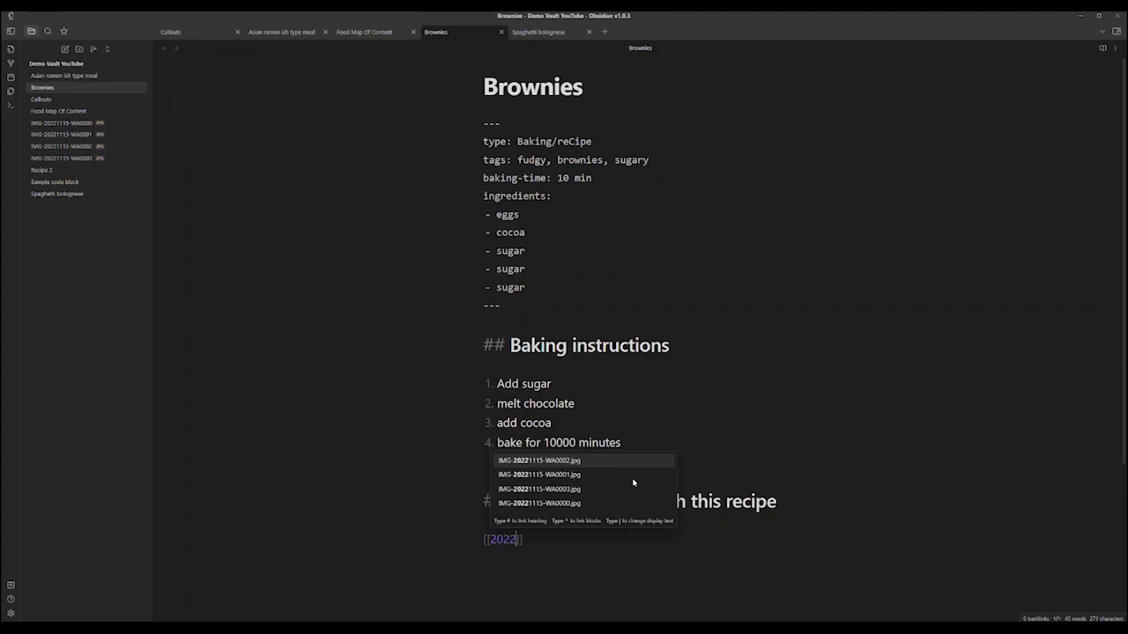
pyautogui.write('-20')
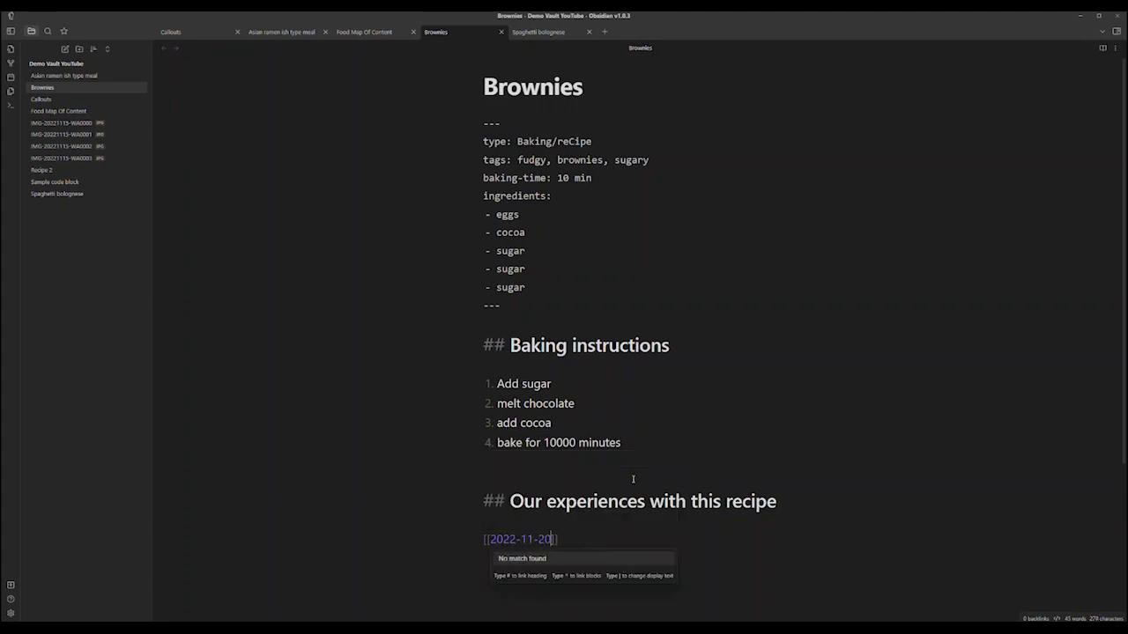
pyautogui.press('Escape')
pyautogui.press('End')
pyautogui.press('Return')
pyautogui.write('-')
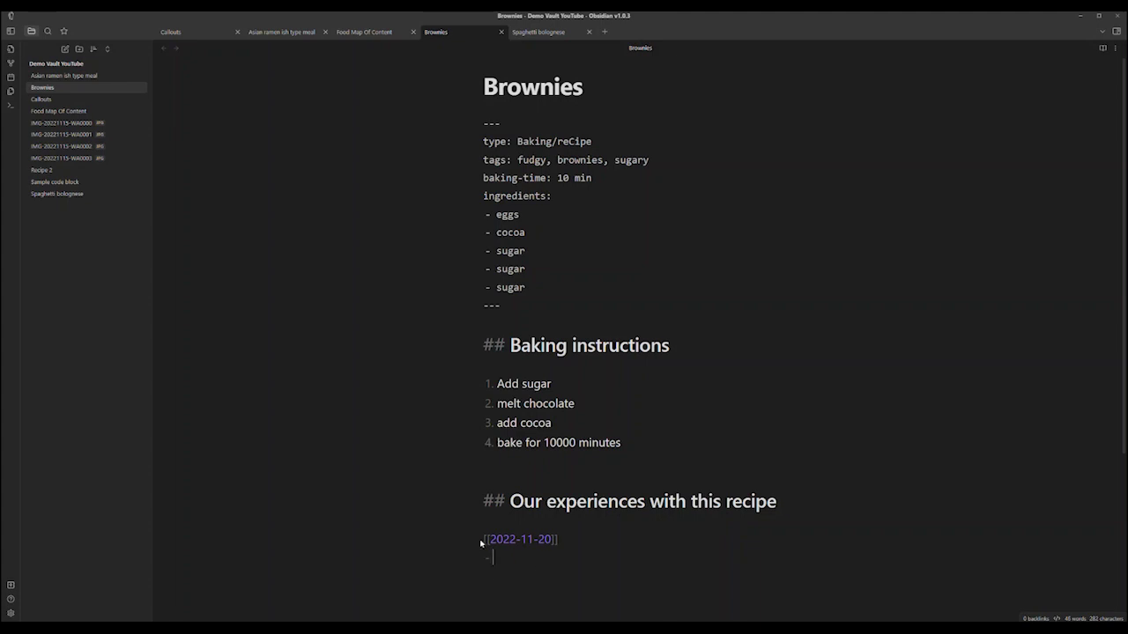
pyautogui.click(482, 539)
pyautogui.write('-')
pyautogui.press('Tab')
pyautogui.scroll(-2, 541, 541)
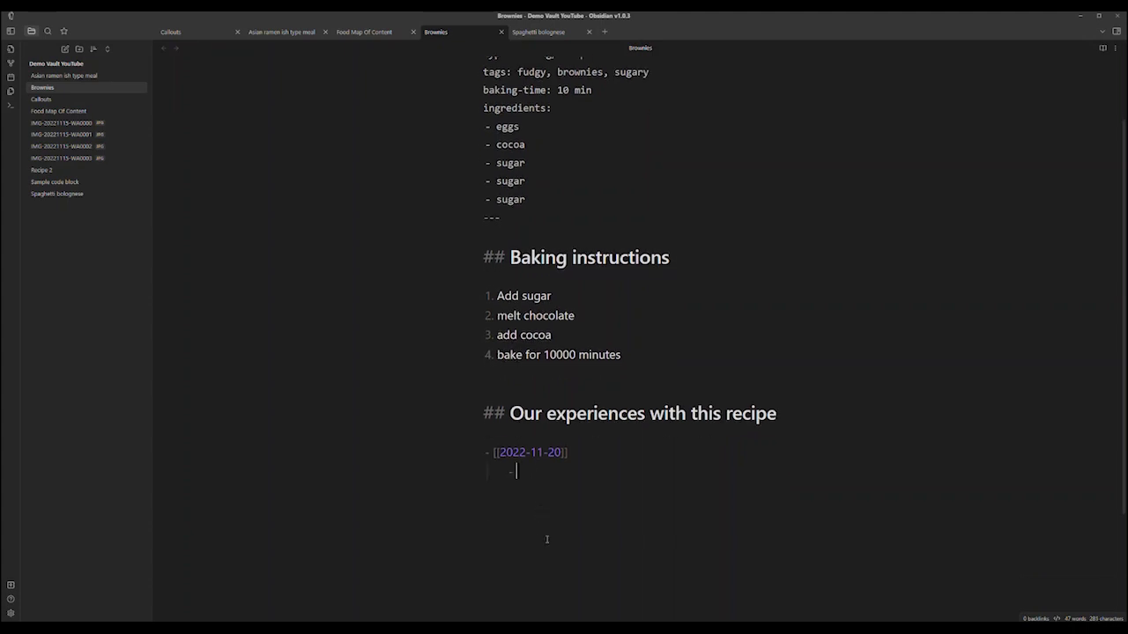
# - Change the date in the bulleted link to 2022-11-30
pyautogui.click(557, 453)
pyautogui.press('BackSpace')
pyautogui.write('3')
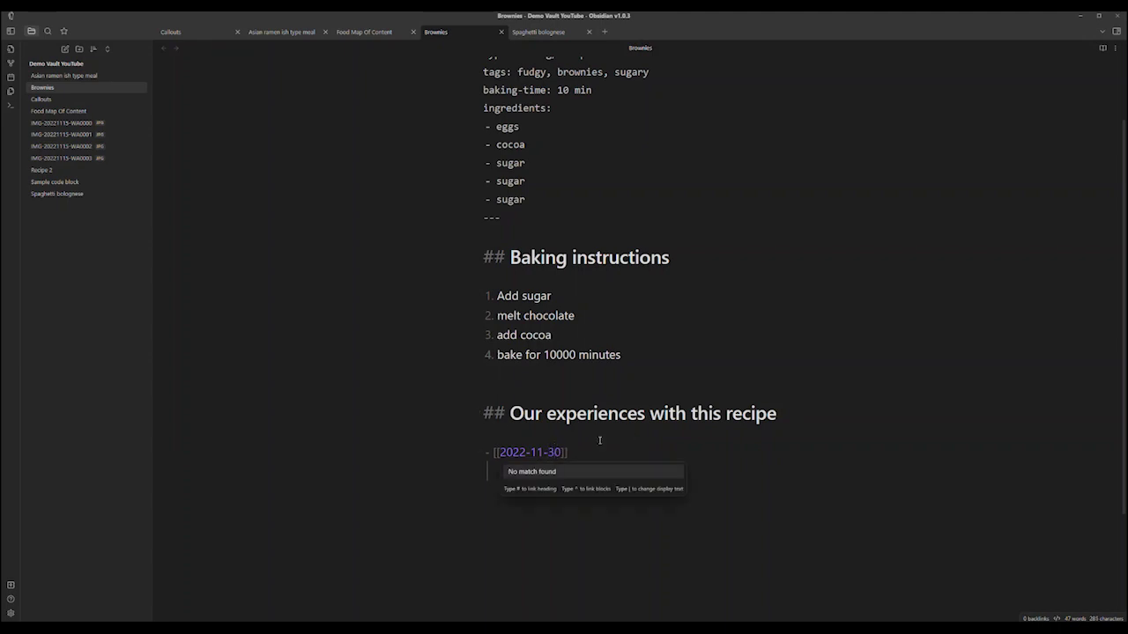
pyautogui.press('Escape')
pyautogui.click(557, 466)
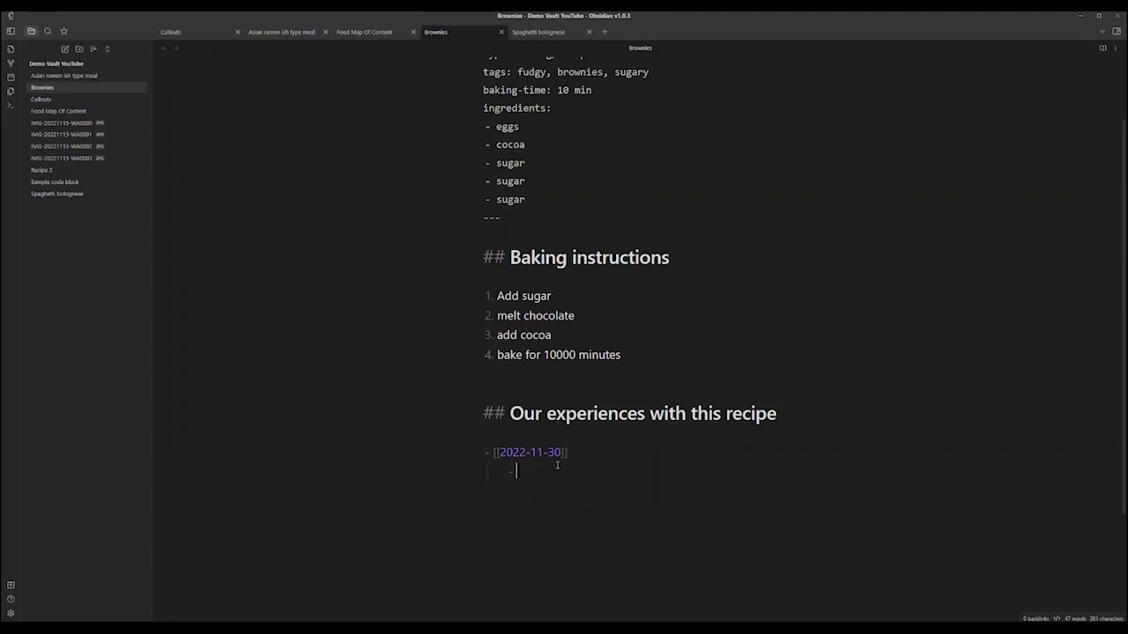
# - Write two indented bullets under the date link: "Came out very fudgy and delicious" and "Could bake for 5 min less next time"
pyautogui.write('Came out very fudgy and')
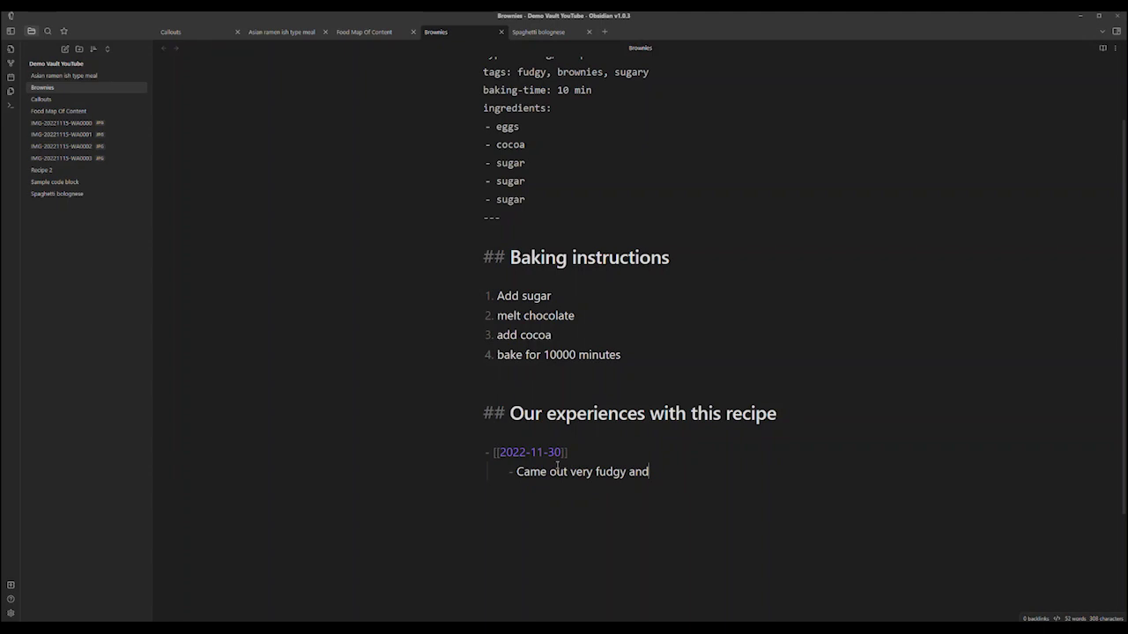
pyautogui.write(' delicious')
pyautogui.press('Return')
pyautogui.write('Could ')
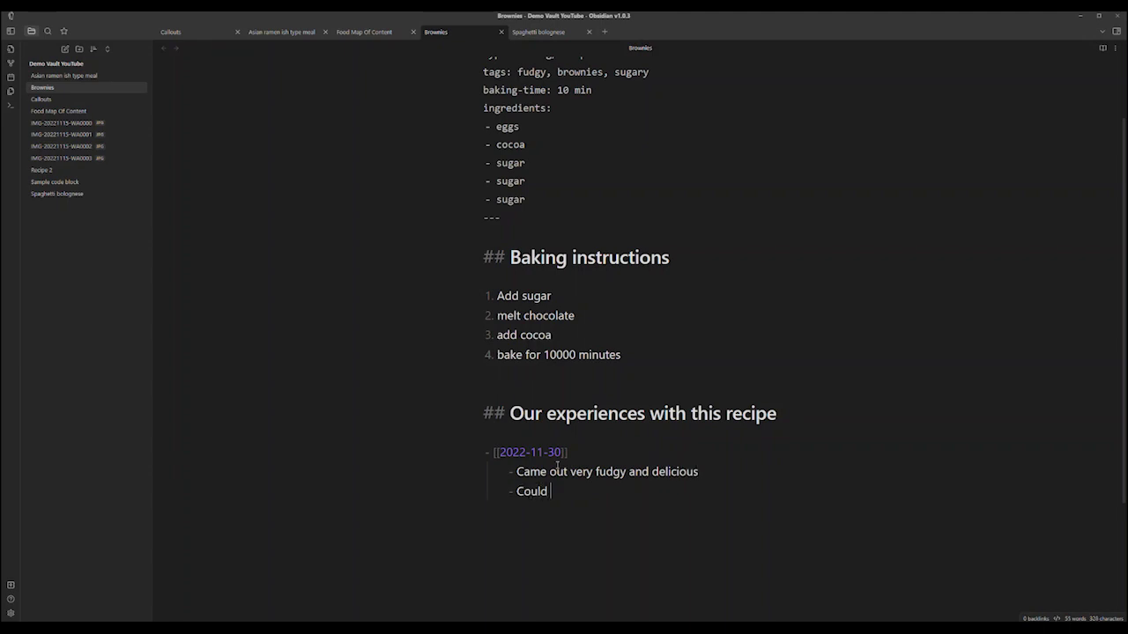
pyautogui.write('bake for 5 min less ne')
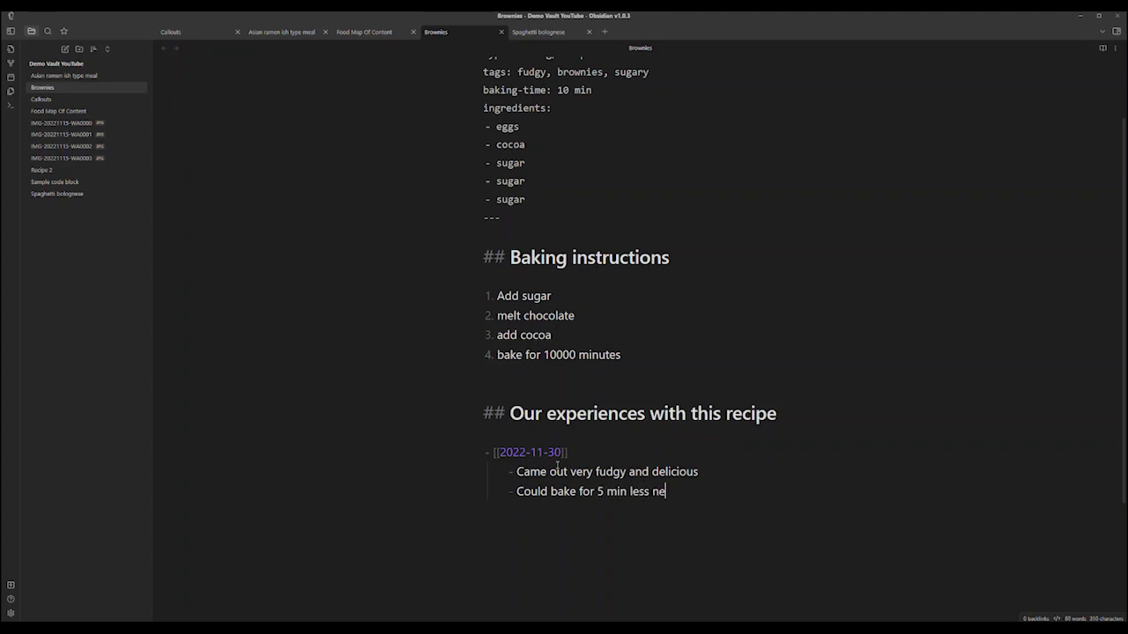
pyautogui.write('xt time')
# - Embed images.jpg as a third indented bullet under the date link and view the Brownies note in reading view
pyautogui.press('Return')
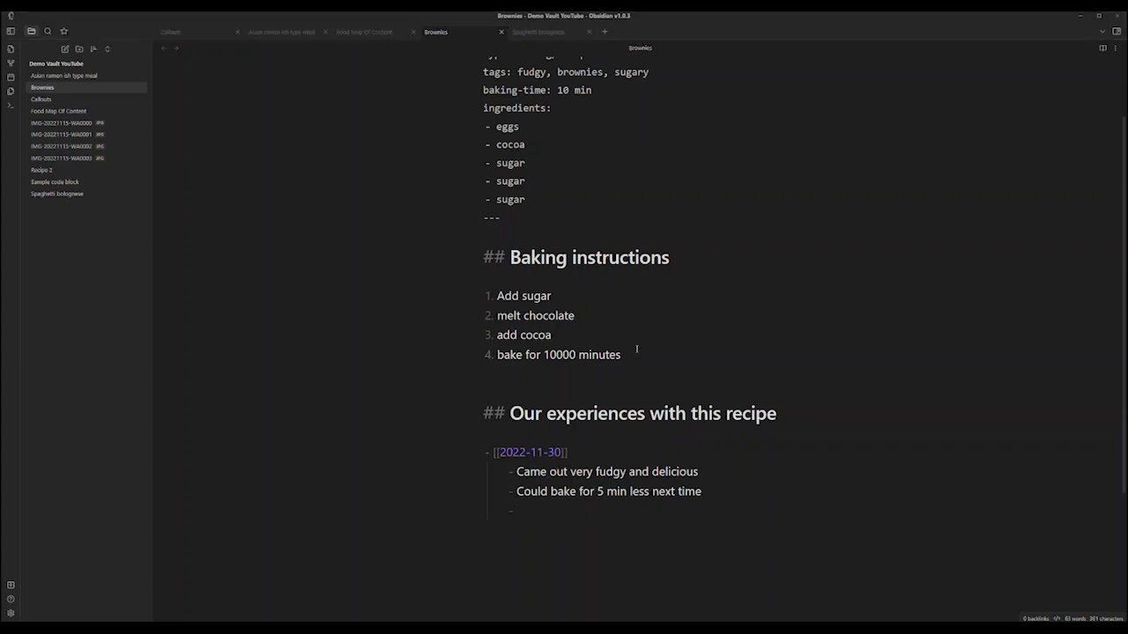
pyautogui.click(548, 525)
pyautogui.write('![[images.jpg]]')
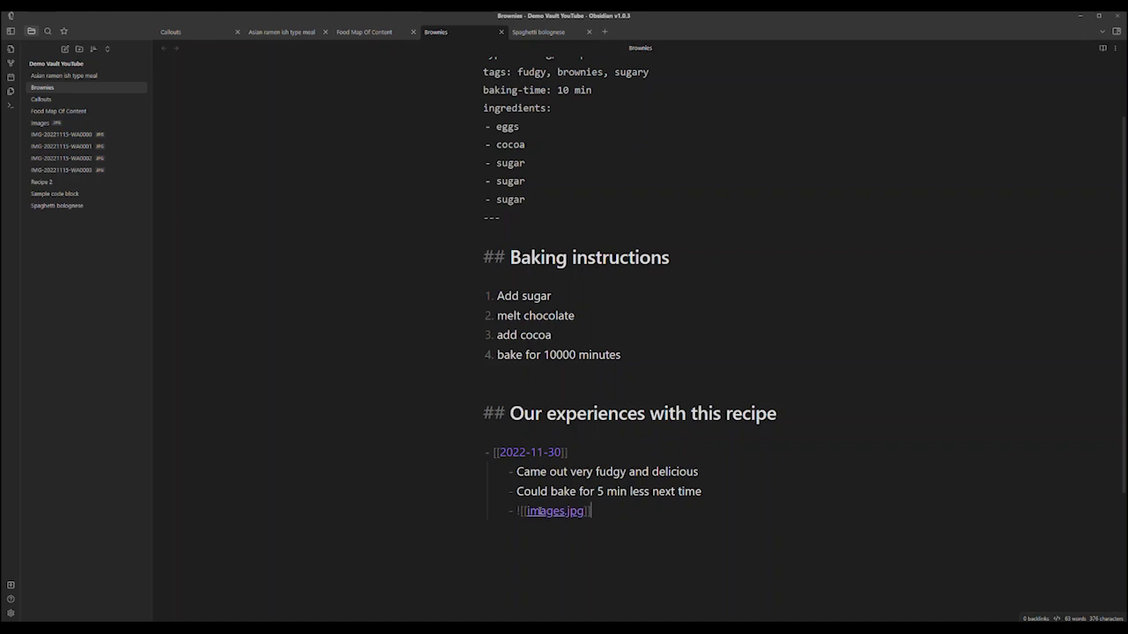
pyautogui.hotkey('ctrl', 'e')
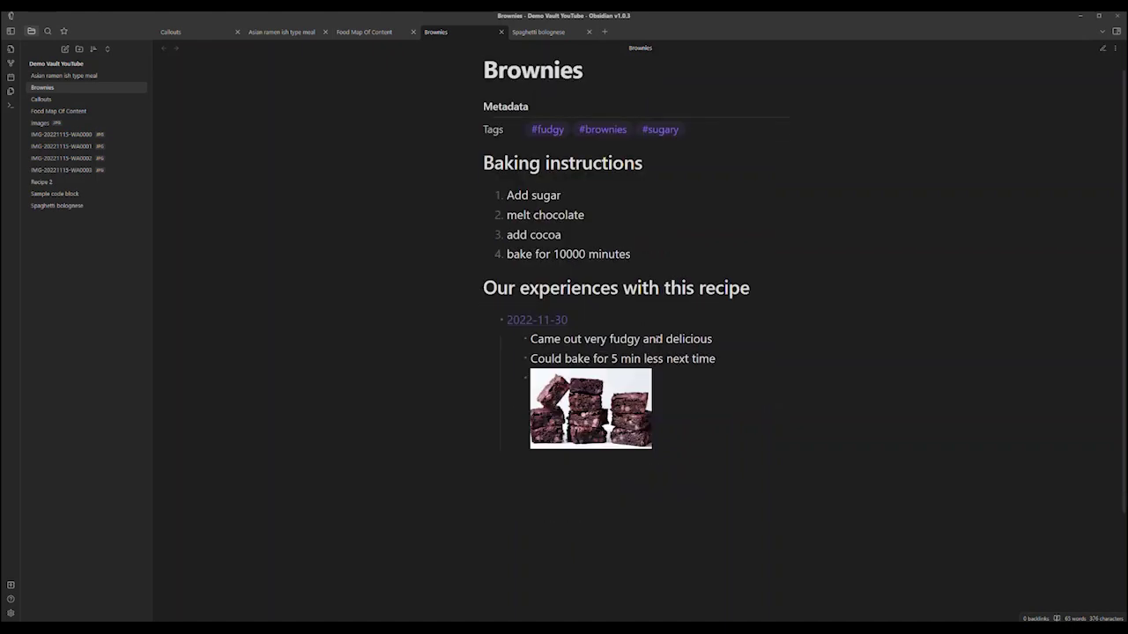
pyautogui.scroll(1, 609, 287)
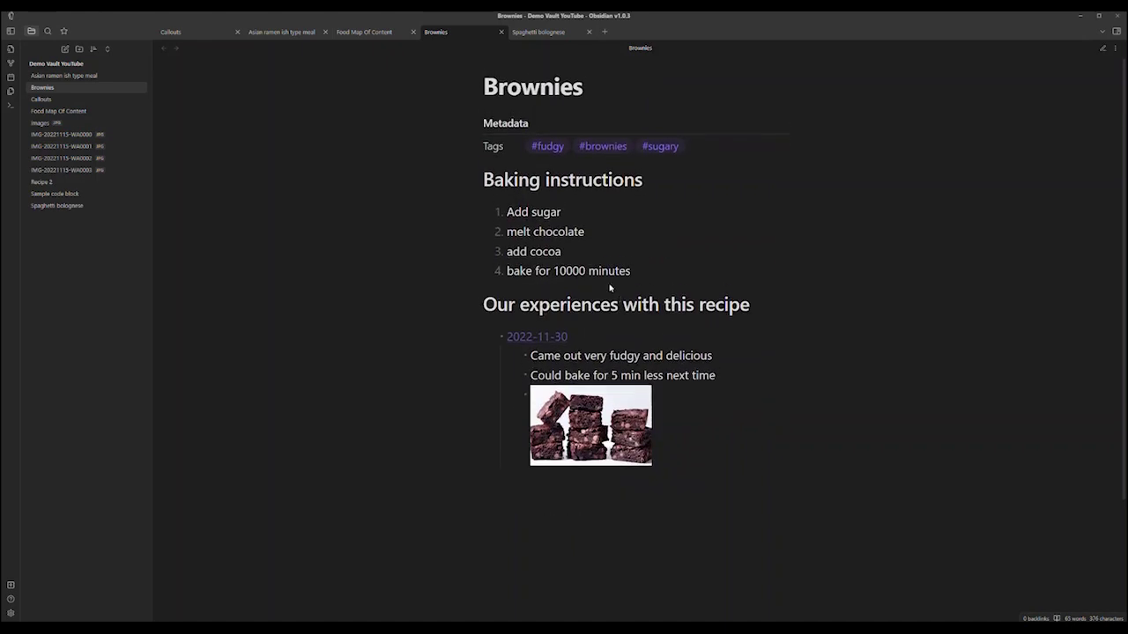
# - Review the Cooking and Baking tables in Food Map Of Content, highlighting the Cooking heading
pyautogui.click(390, 35)
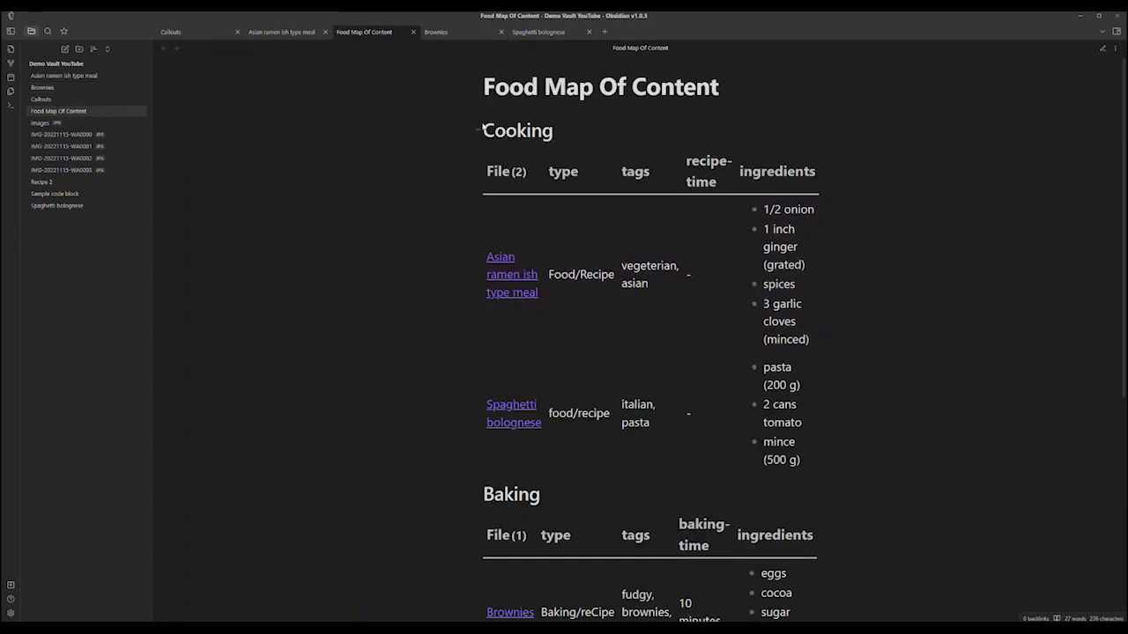
pyautogui.moveTo(484, 124); pyautogui.dragTo(632, 134)
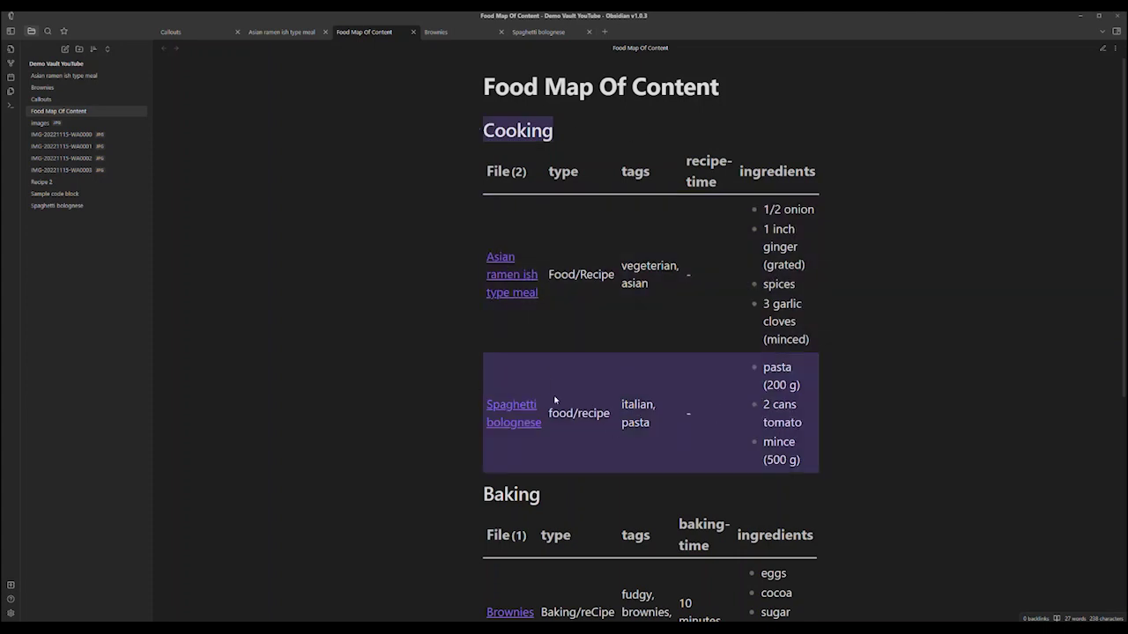
pyautogui.scroll(-2, 551, 407)
pyautogui.scroll(1, 891, 511)
pyautogui.scroll(-2, 875, 488)
pyautogui.scroll(2, 866, 479)
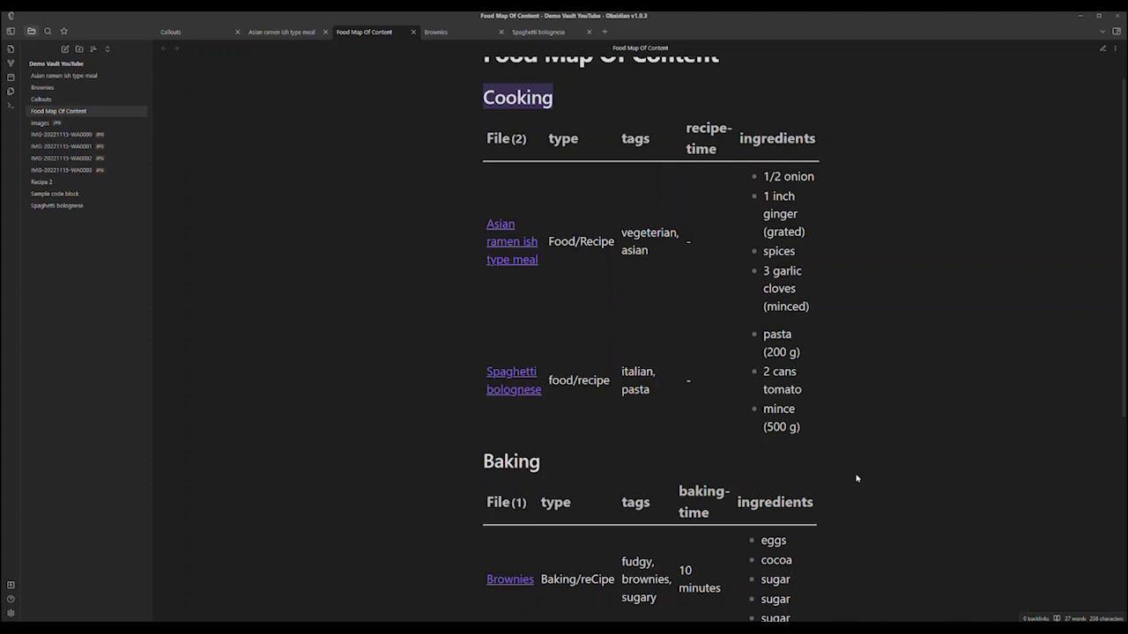
# - Return Brownies to editing view and highlight its metadata block and the type value Baking/reCipe
pyautogui.click(458, 33)
pyautogui.hotkey('ctrl', 'e')
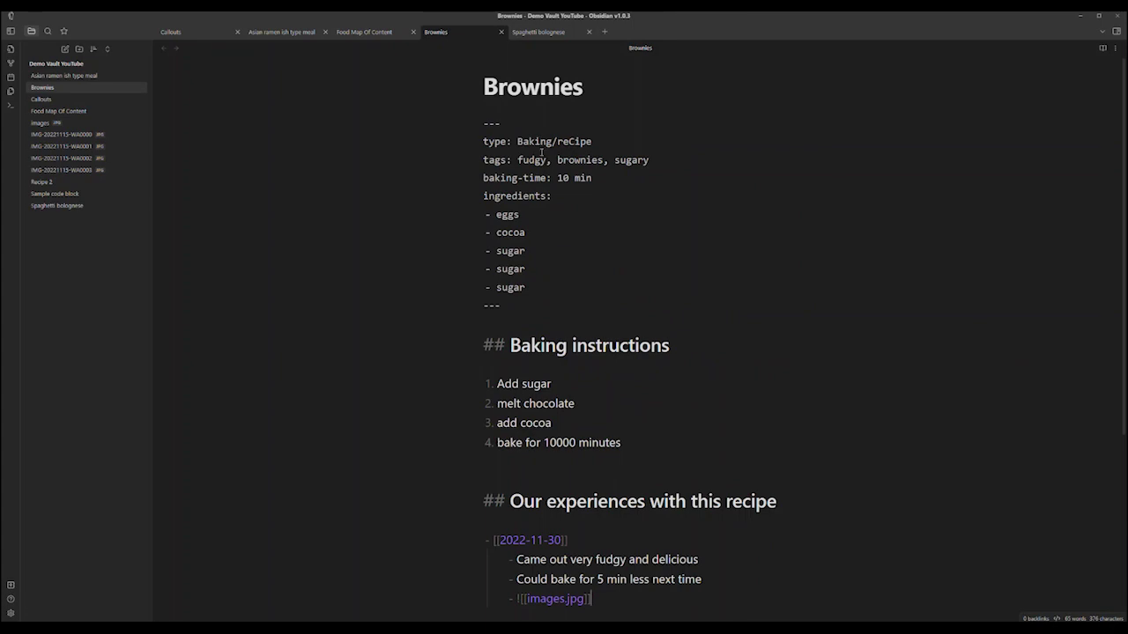
pyautogui.moveTo(508, 304); pyautogui.dragTo(484, 138)
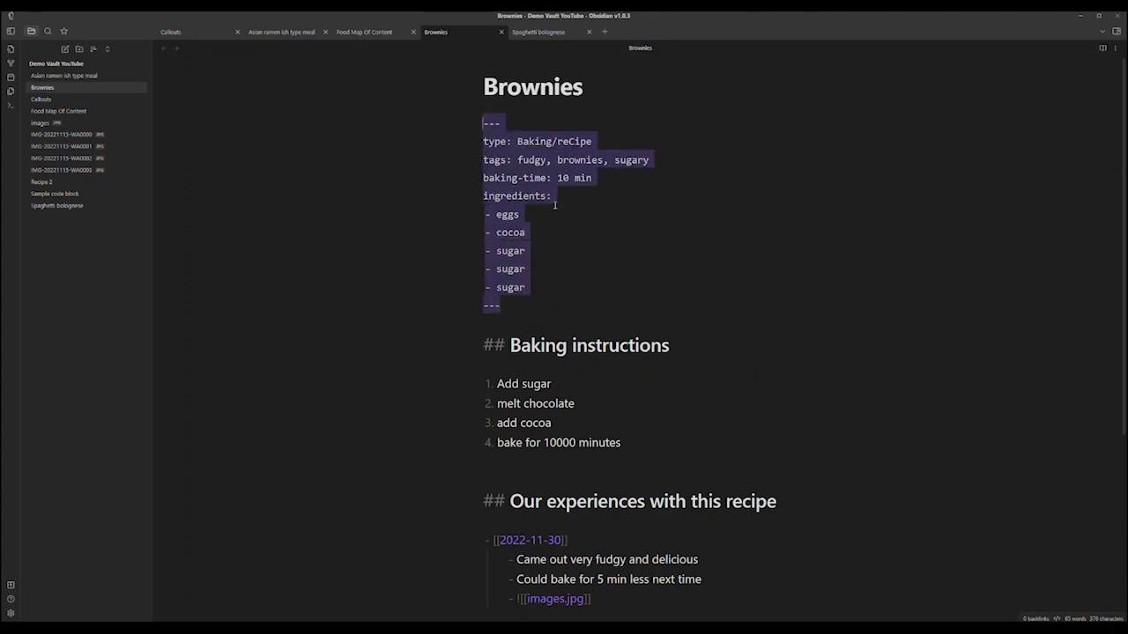
pyautogui.click(535, 307)
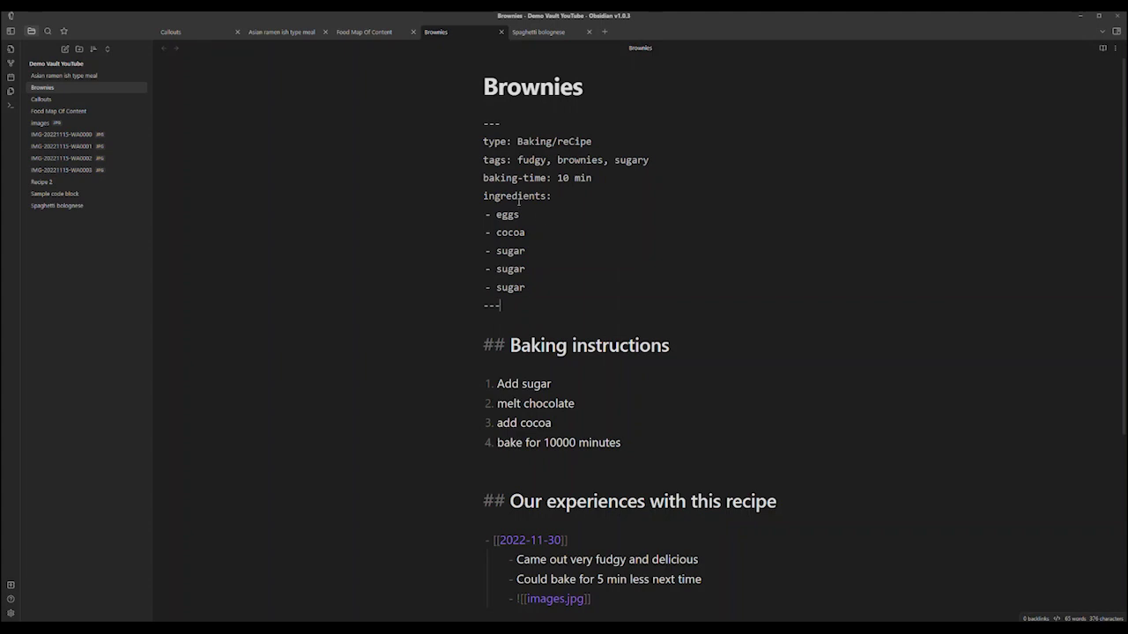
pyautogui.moveTo(518, 141); pyautogui.dragTo(592, 142)
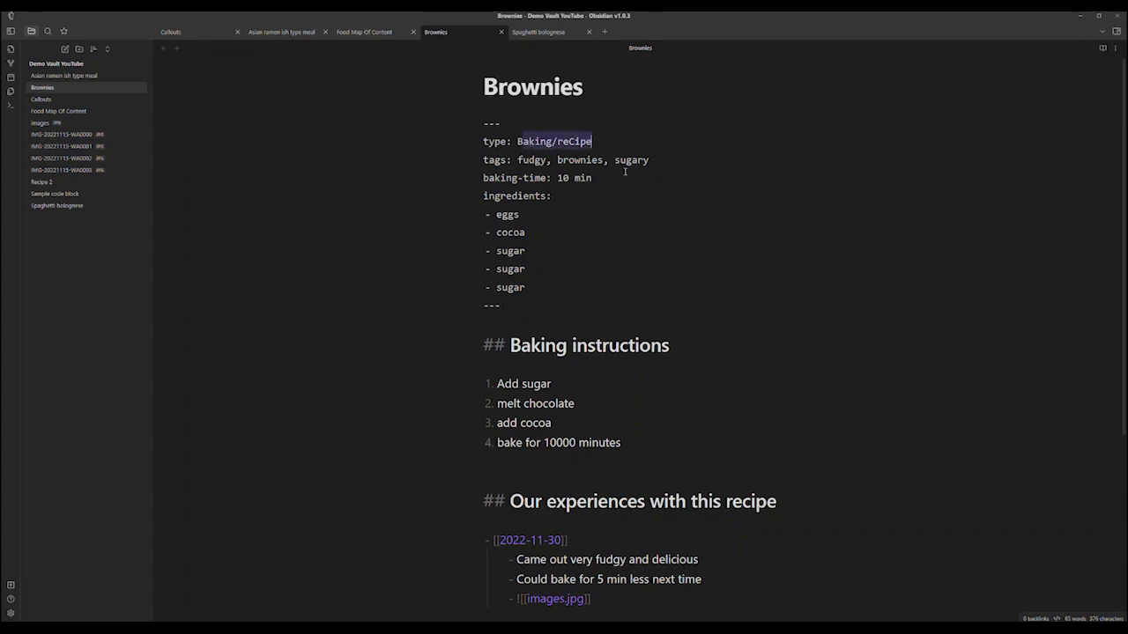
# - Highlight the type value in the Spaghetti bolognese metadata and compare it with the one in Brownies
pyautogui.click(558, 35)
pyautogui.moveTo(520, 141); pyautogui.dragTo(602, 146)
pyautogui.click(464, 32)
pyautogui.click(528, 35)
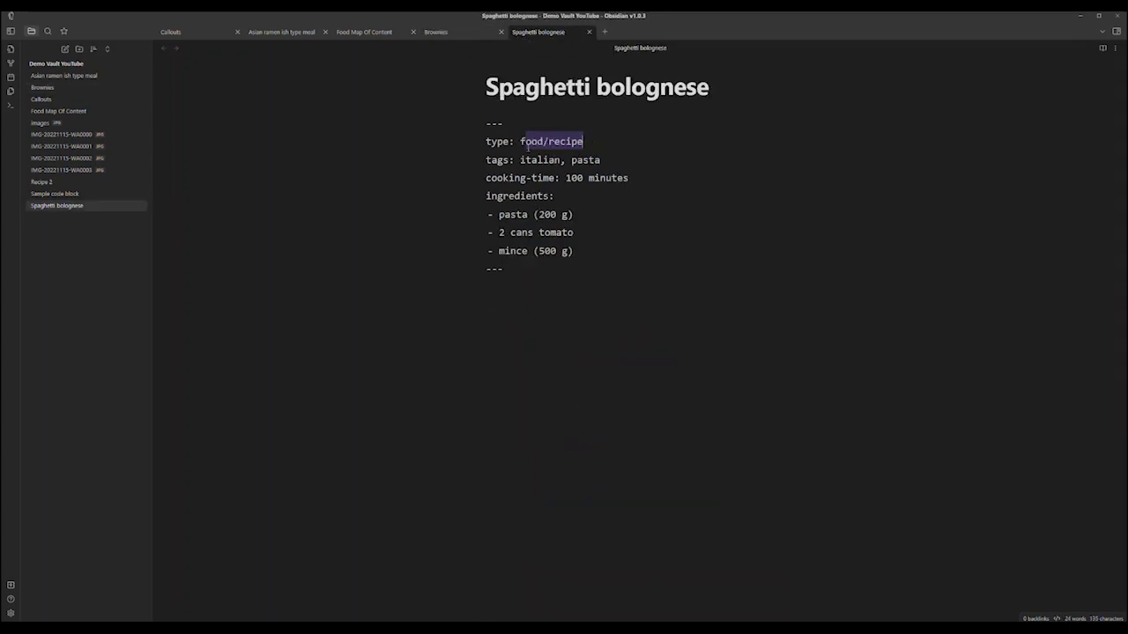
# - Show Food Map Of Content in editing view and highlight the Dataview code block under Cooking
pyautogui.press('Left')
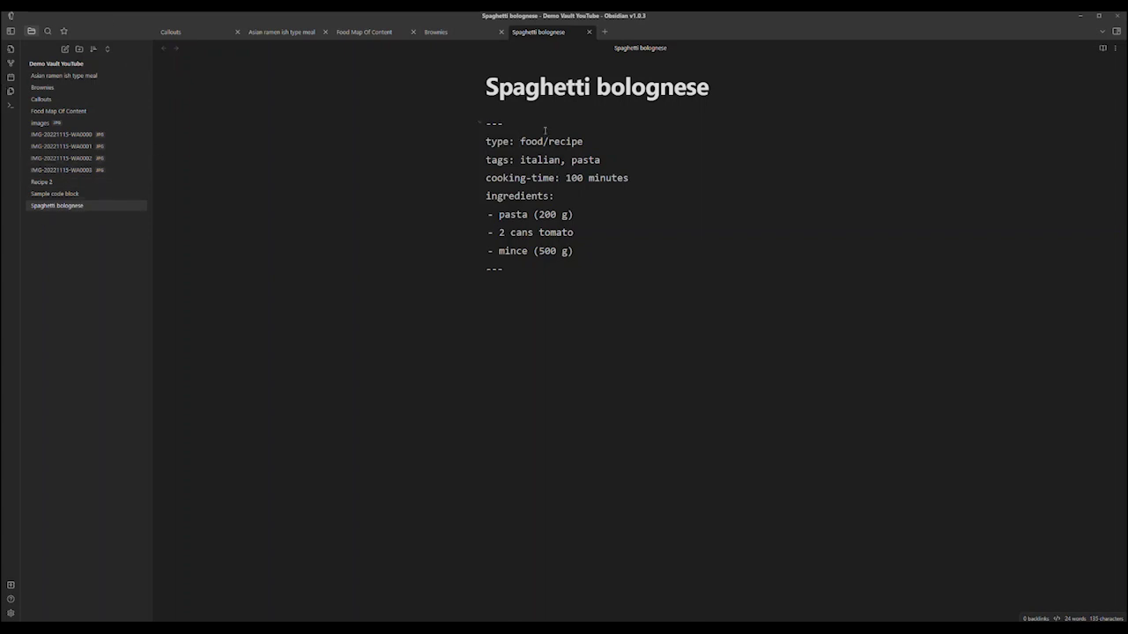
pyautogui.click(361, 32)
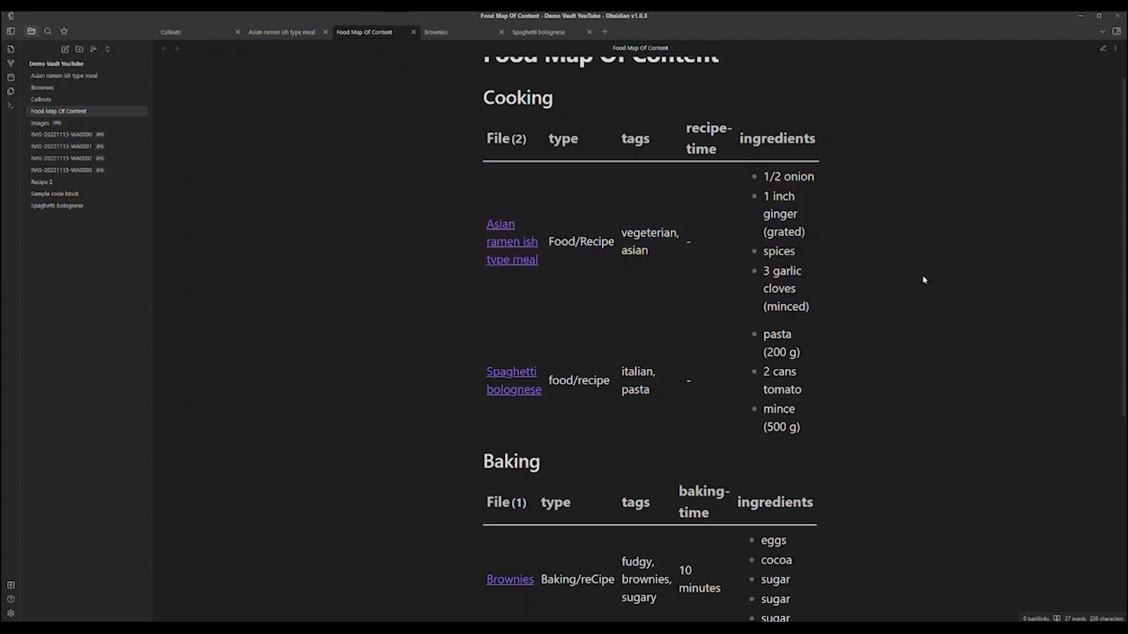
pyautogui.hotkey('ctrl', 'e')
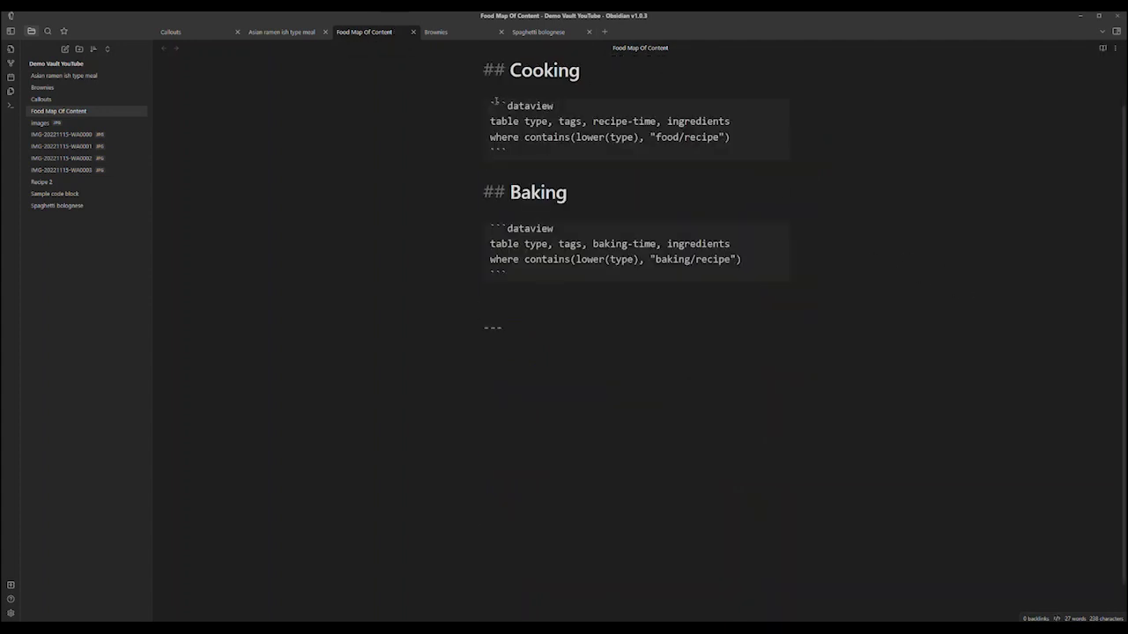
pyautogui.moveTo(494, 104); pyautogui.dragTo(528, 152)
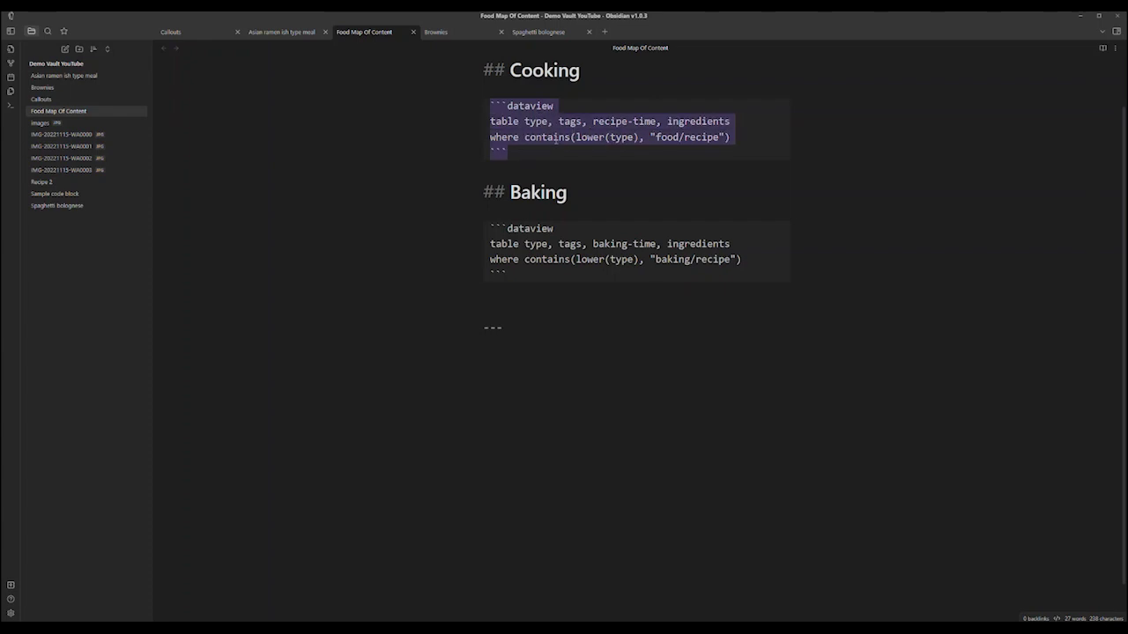
pyautogui.click(547, 152)
# - Highlight the table keyword and its listed fields in the Cooking query, ending with the whole table line
pyautogui.doubleClick(491, 121)
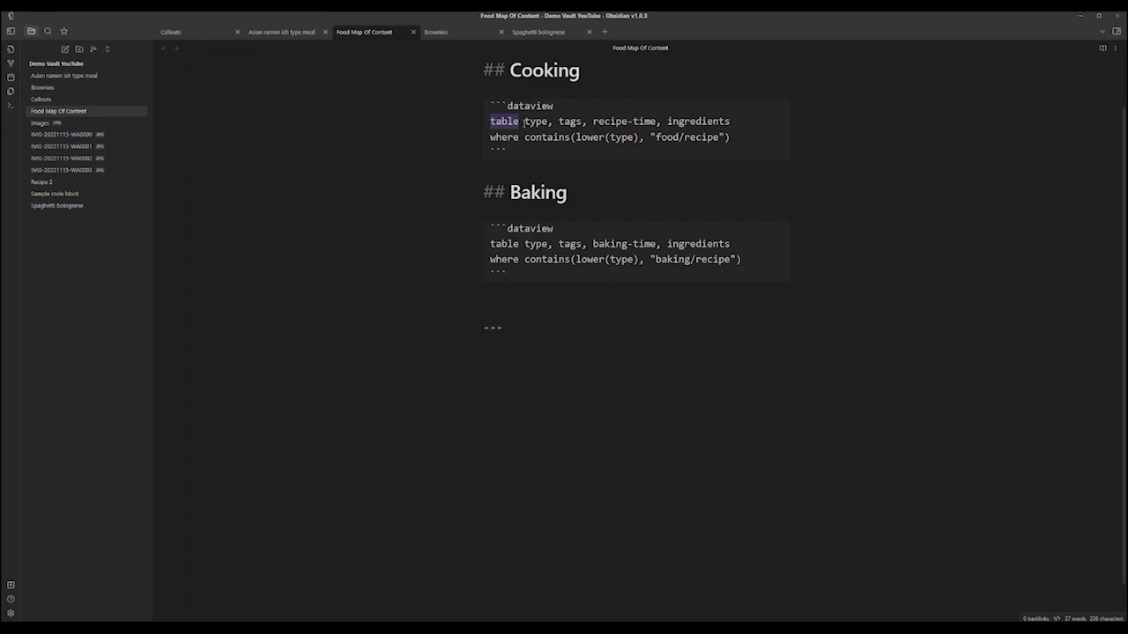
pyautogui.click(524, 120)
pyautogui.doubleClick(536, 121)
pyautogui.click(557, 121)
pyautogui.doubleClick(560, 120)
pyautogui.moveTo(593, 121); pyautogui.dragTo(731, 121)
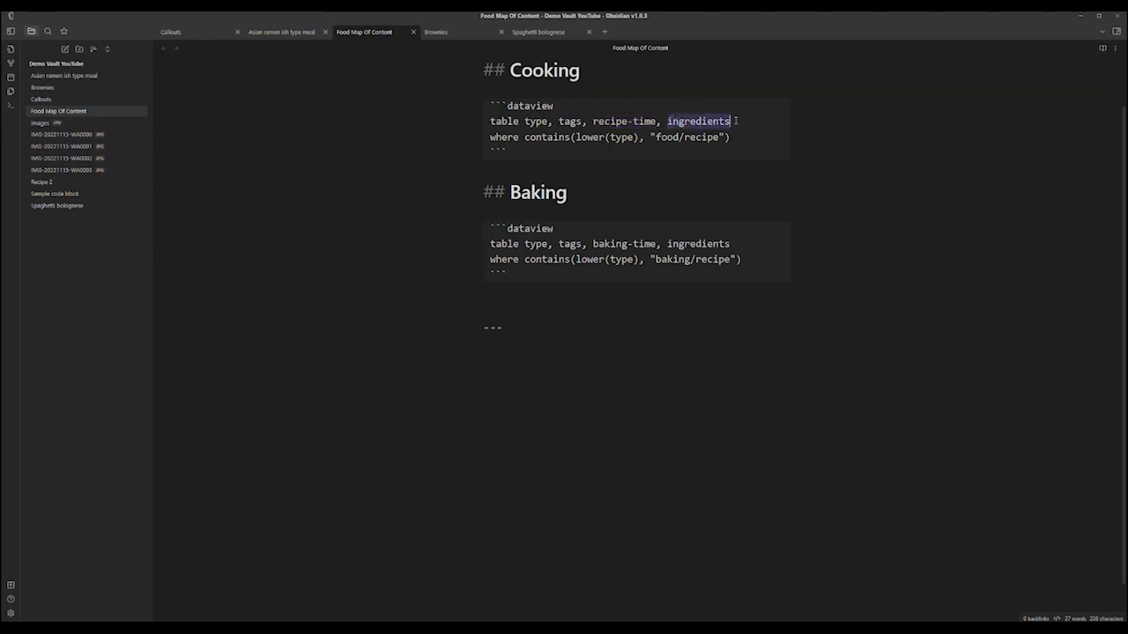
pyautogui.click(493, 138)
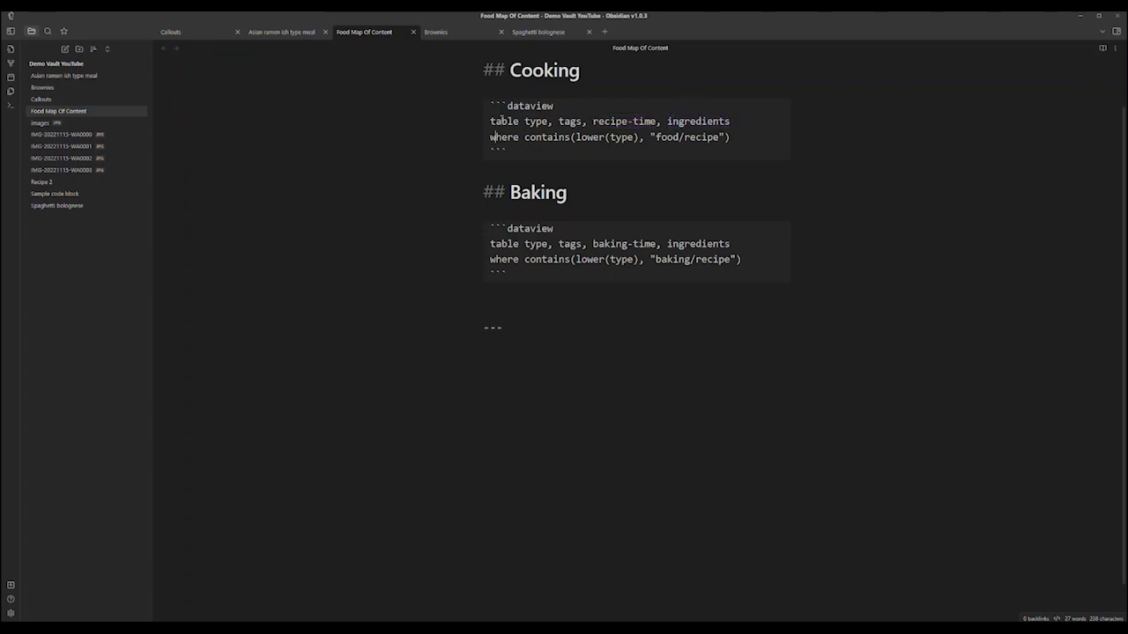
pyautogui.moveTo(488, 121); pyautogui.dragTo(795, 121)
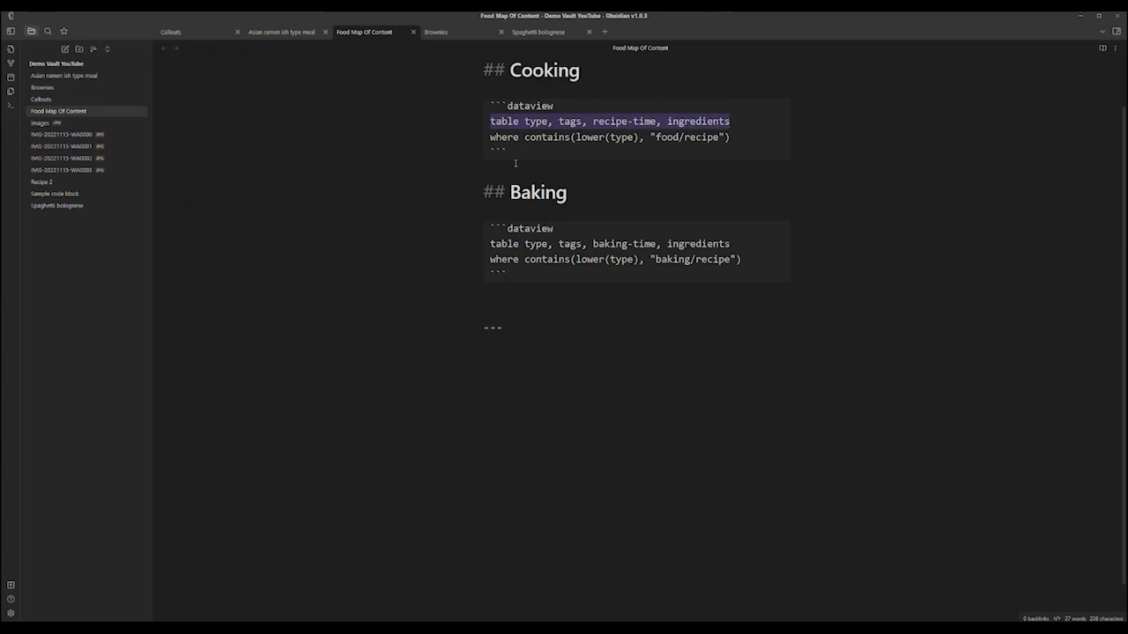
# - Highlight the where keyword, the contains and lower functions and the type field in the Cooking query's condition
pyautogui.moveTo(491, 137); pyautogui.dragTo(520, 137)
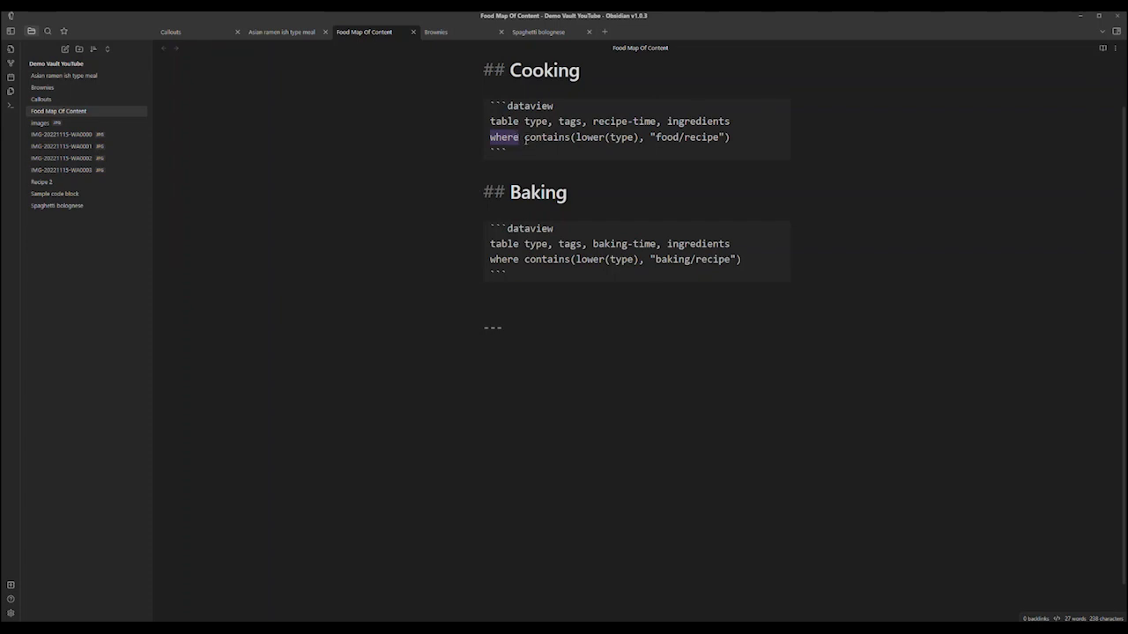
pyautogui.click(505, 139)
pyautogui.moveTo(524, 136); pyautogui.dragTo(571, 136)
pyautogui.doubleClick(589, 138)
pyautogui.click(614, 138)
pyautogui.doubleClick(614, 137)
# - Highlight the type key, its food/recipe value and the note title in Spaghetti bolognese
pyautogui.click(535, 32)
pyautogui.doubleClick(498, 141)
pyautogui.moveTo(520, 141); pyautogui.dragTo(583, 141)
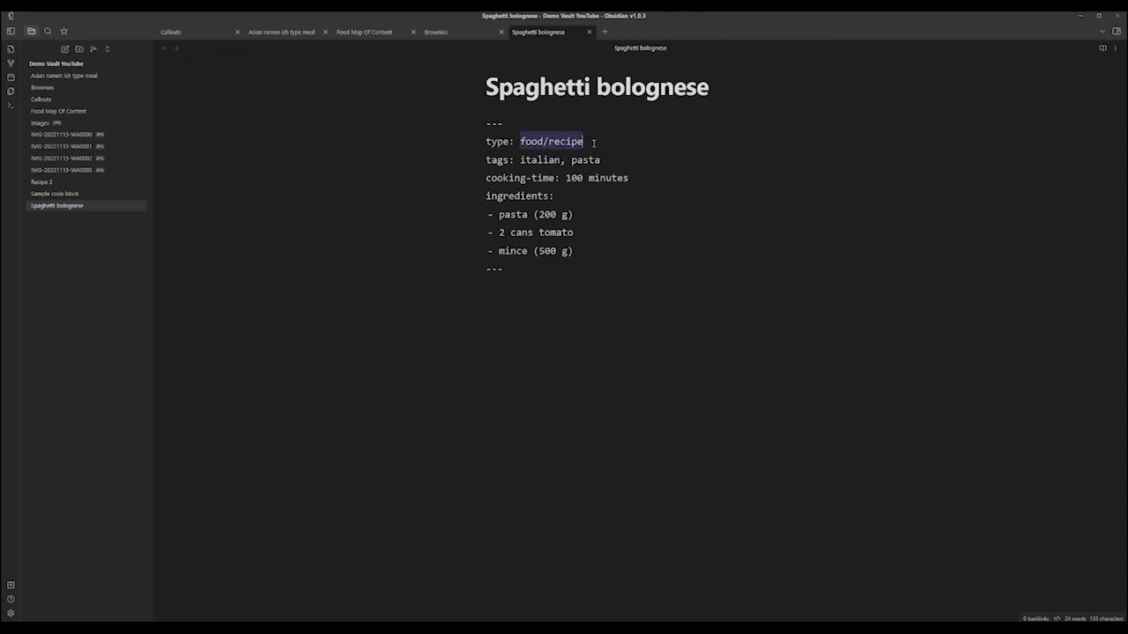
pyautogui.moveTo(485, 87); pyautogui.dragTo(772, 110)
# - Highlight food/recipe in the Cooking query of Food Map Of Content and review the rendered tables in reading view
pyautogui.click(377, 31)
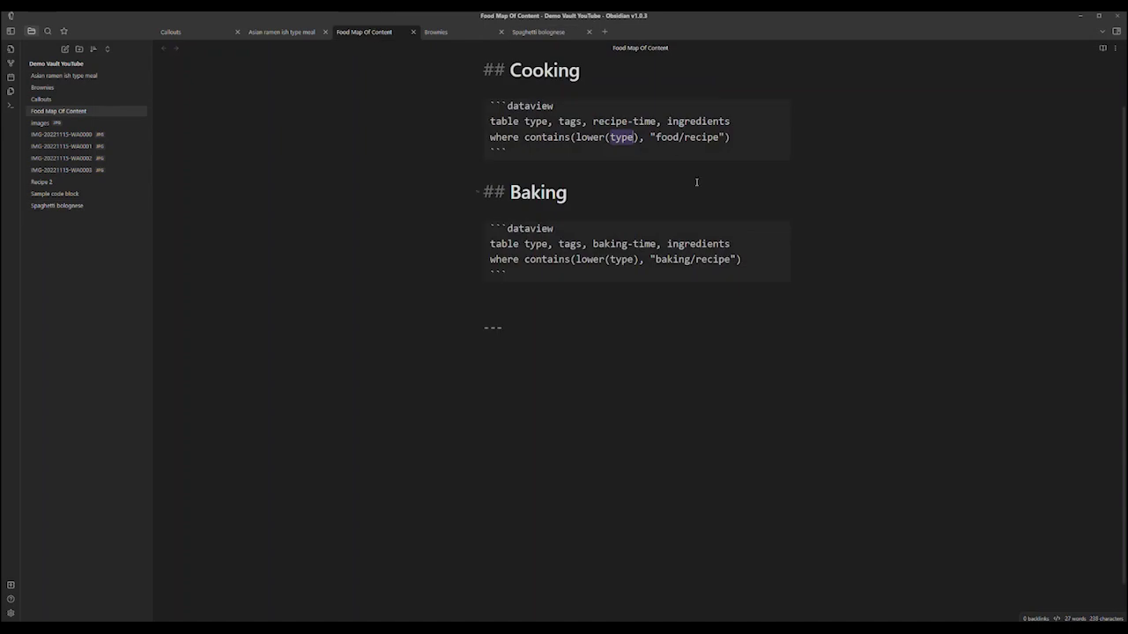
pyautogui.moveTo(656, 137); pyautogui.dragTo(721, 138)
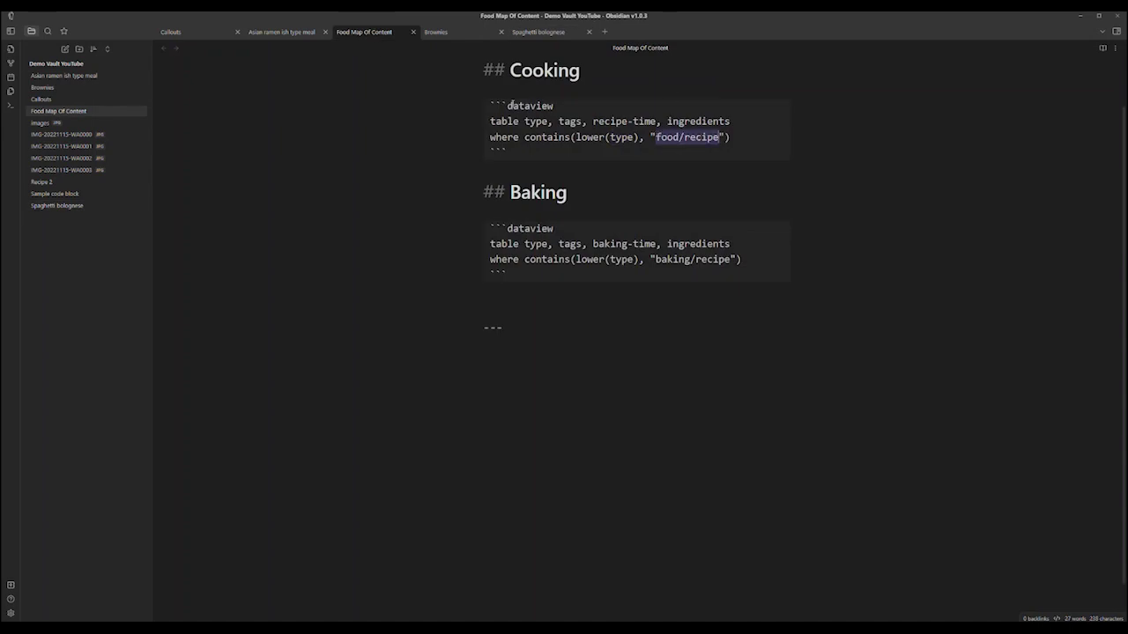
pyautogui.hotkey('ctrl', 'e')
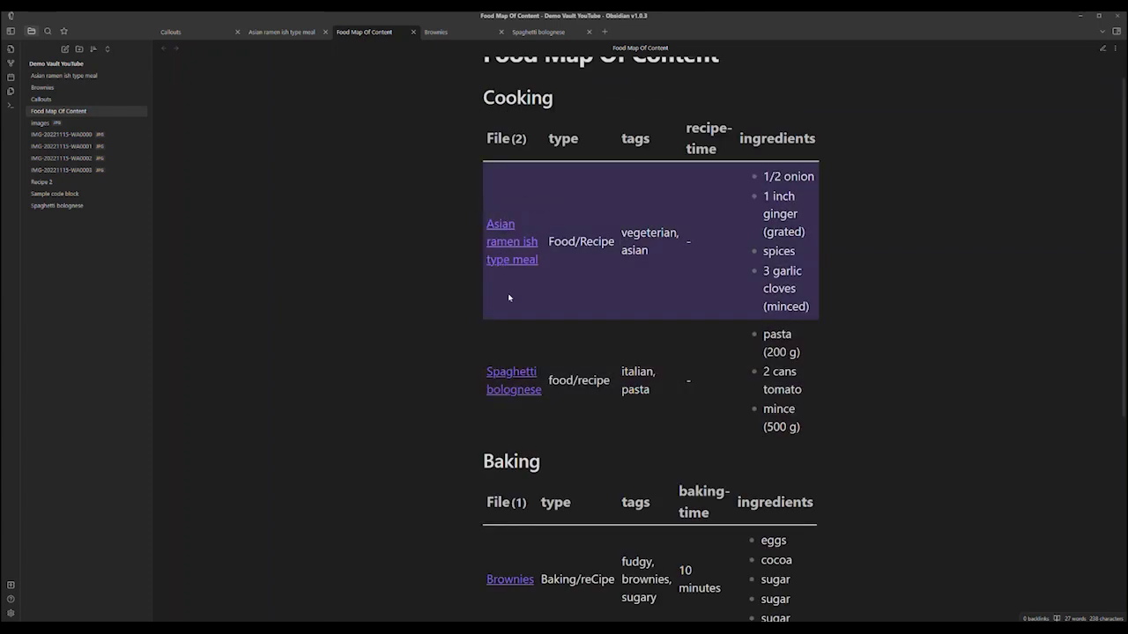
pyautogui.scroll(-2, 494, 264)
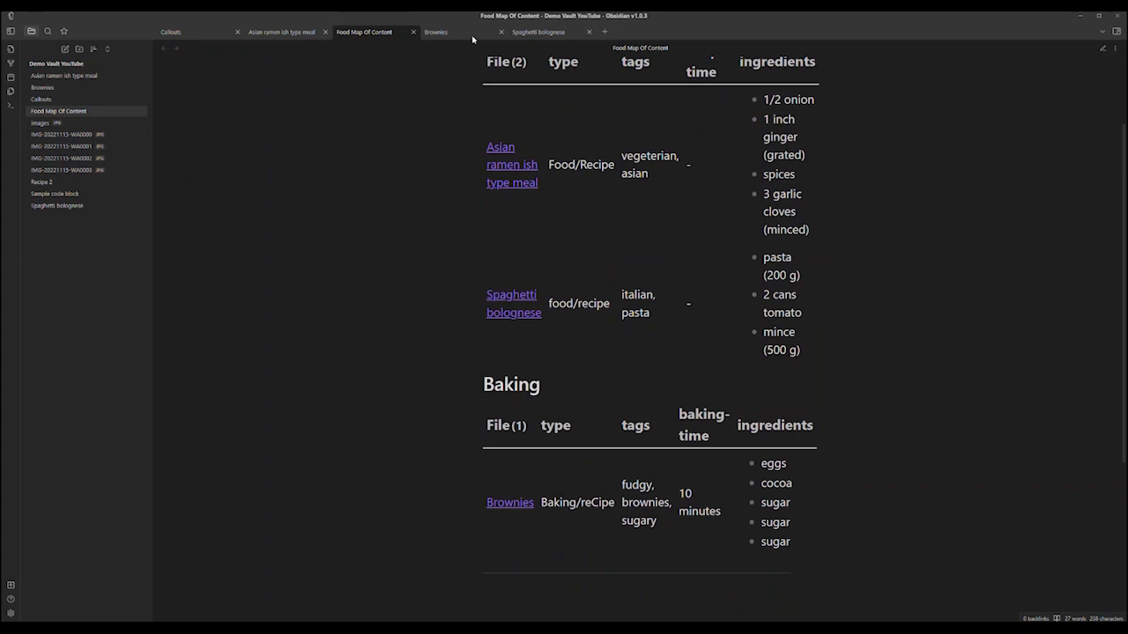
# - Return Food Map Of Content to editing view, highlight baking/recipe in the Baking query and show the Brownies note for comparison
pyautogui.hotkey('ctrl', 'e')
pyautogui.moveTo(656, 216); pyautogui.dragTo(733, 216)
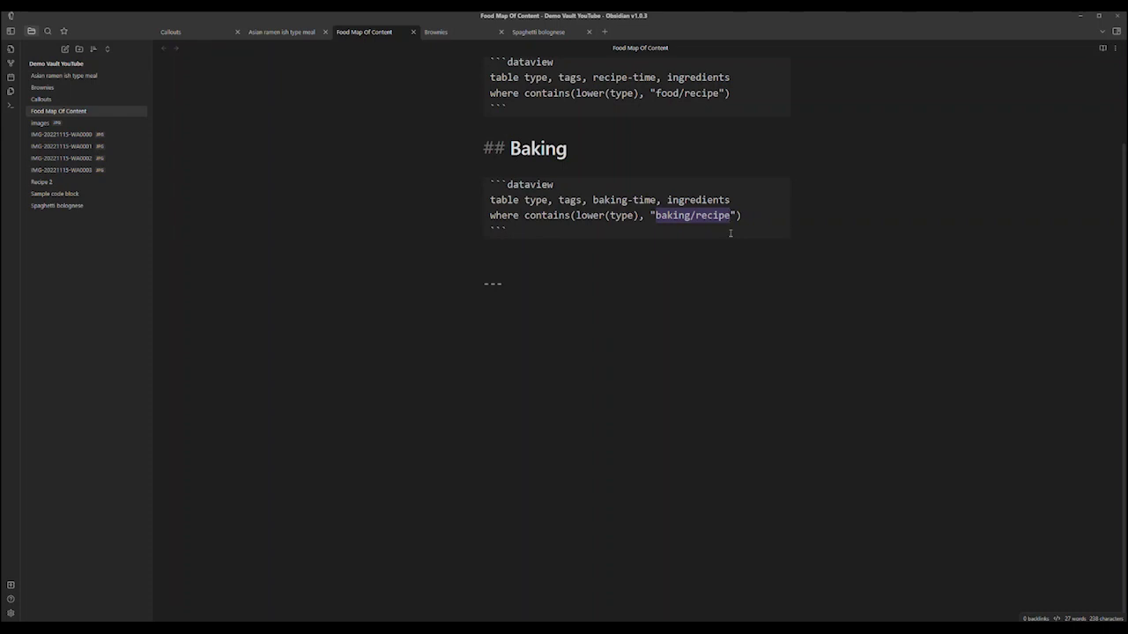
pyautogui.hotkey('ctrl', 'Tab')
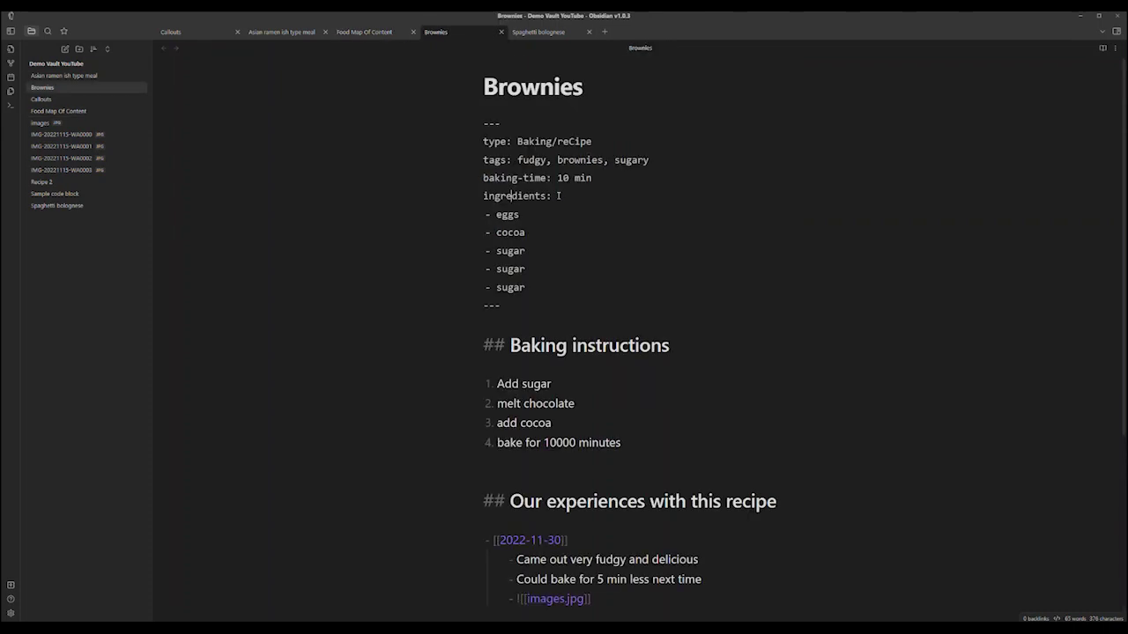